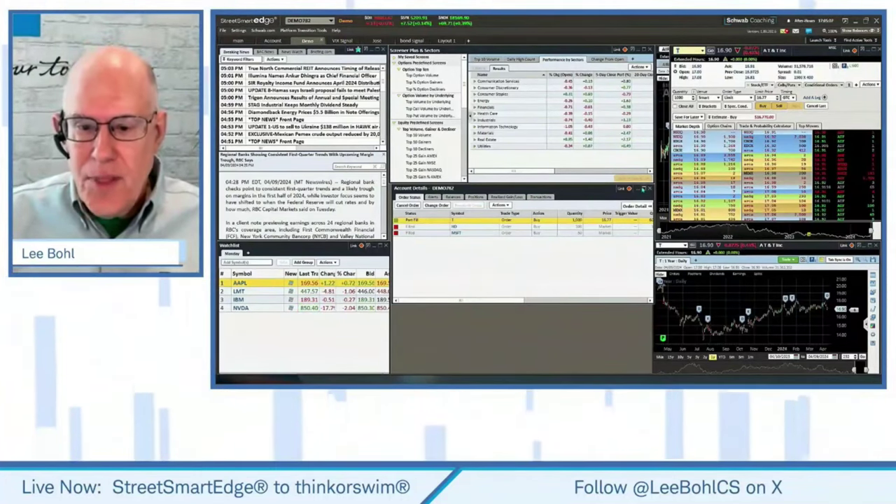
Maximize the Account Details panel in StreetSmart Edge to fill the window.
click(642, 189)
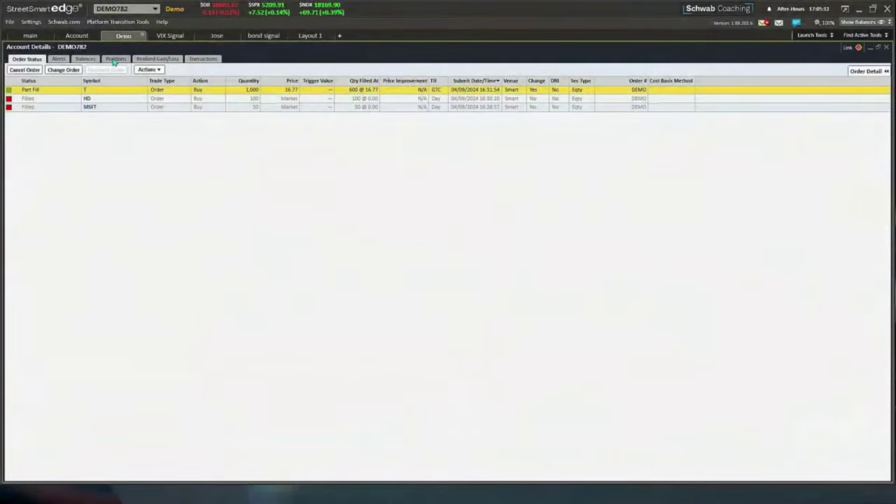
Show the paperMoney Position Statement with HD, MSFT and VZ positions instead of order status.
click(303, 58)
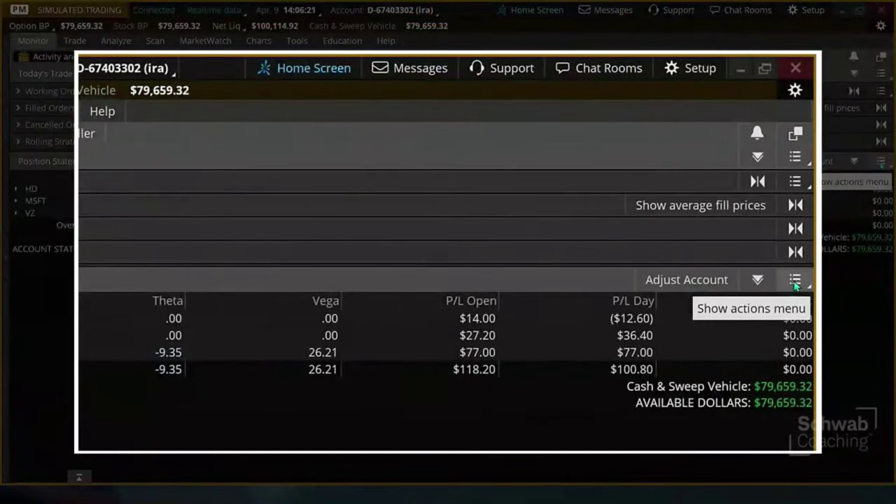
Open Application Settings from the Setup menu at the General Account page.
click(796, 280)
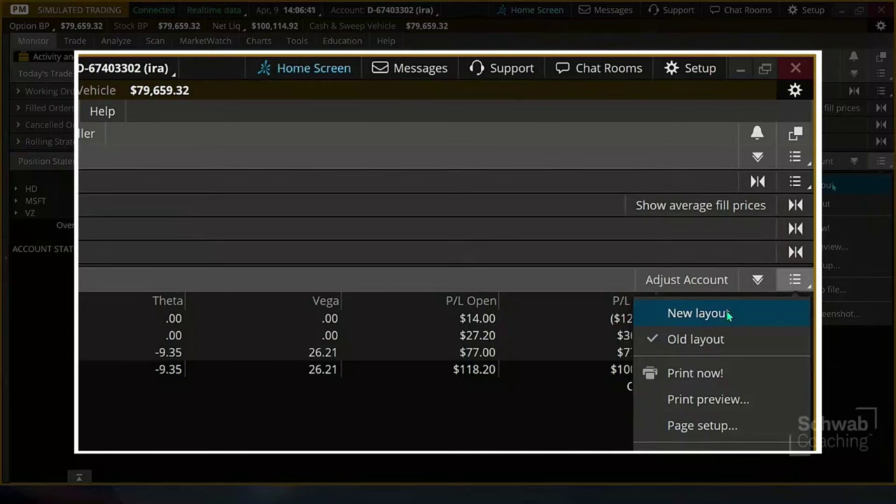
click(694, 67)
click(694, 68)
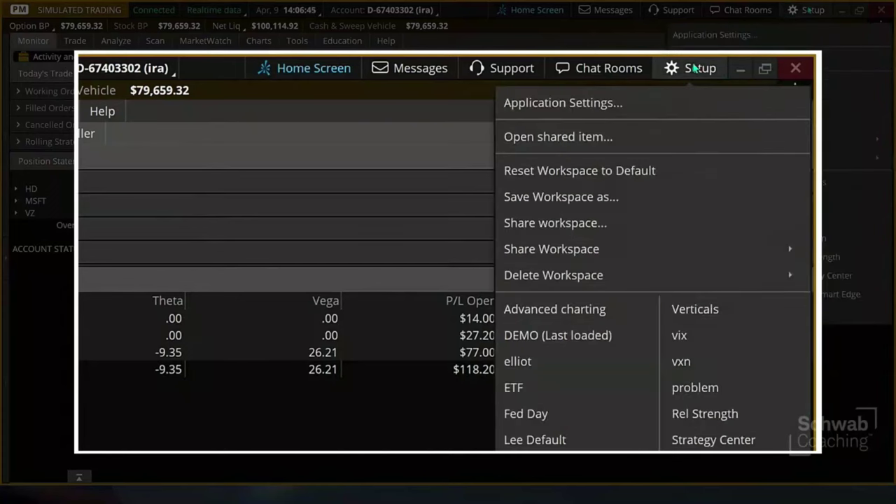
click(431, 93)
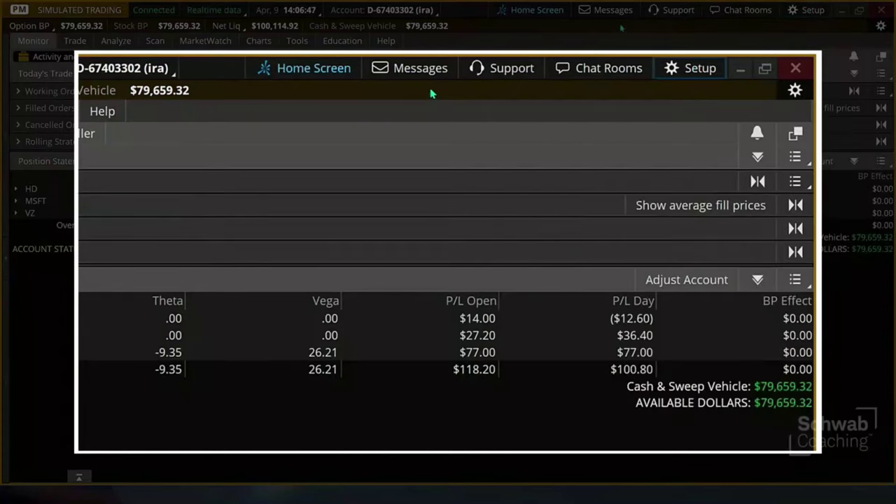
click(696, 69)
click(598, 101)
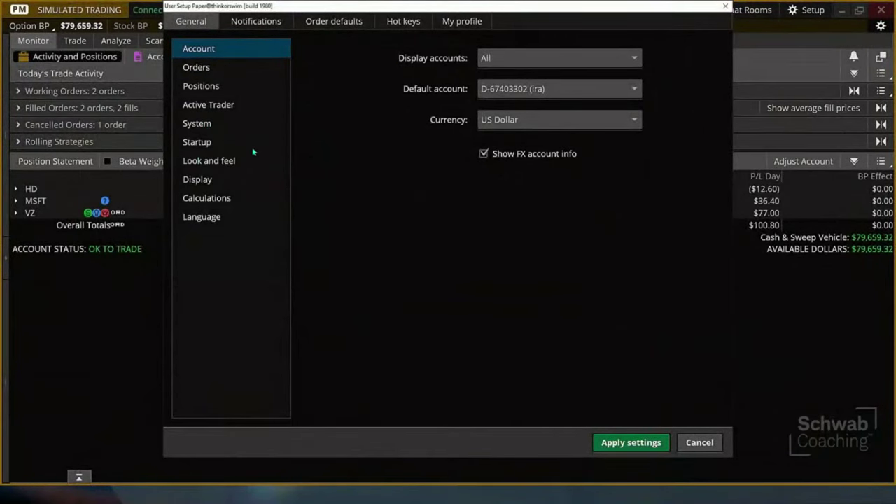
Set Positions old layout defaults to 'Net shares, Stock price, Net Change, %Change' and apply.
click(212, 85)
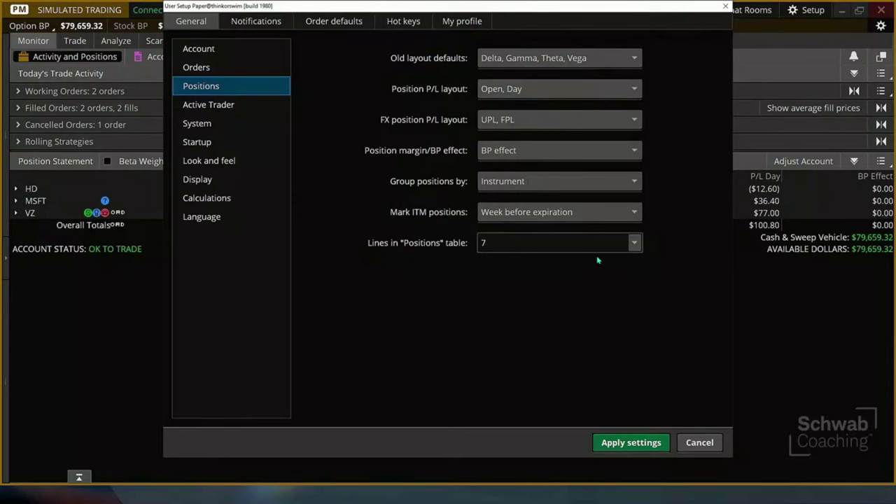
click(586, 59)
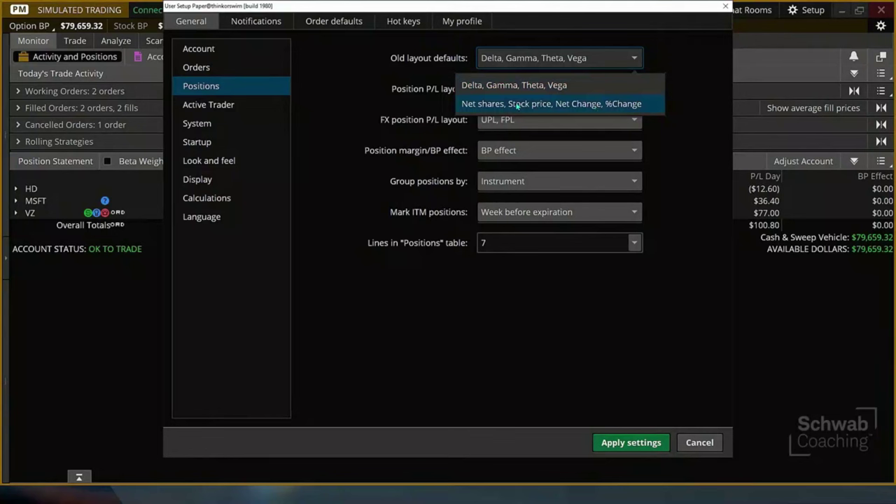
click(519, 104)
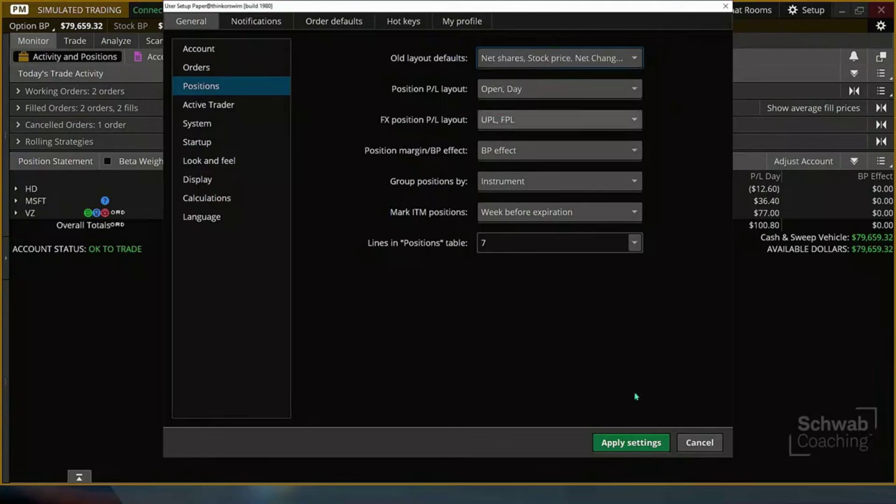
click(623, 444)
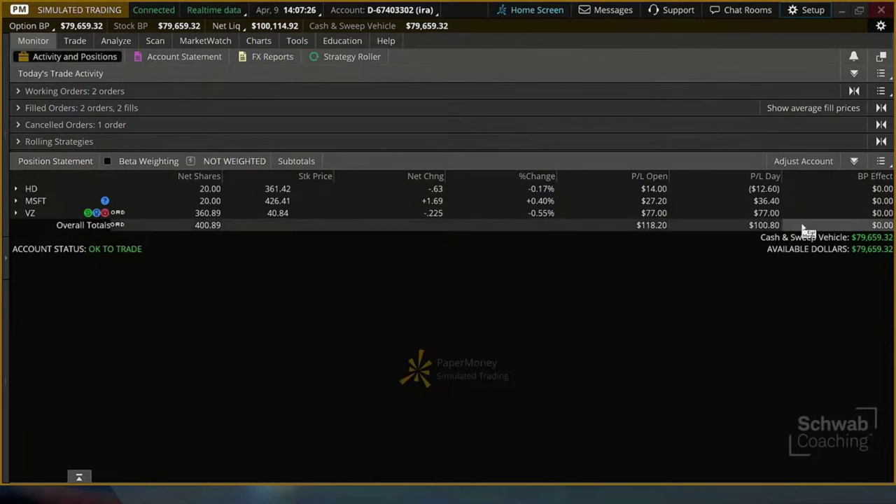
Switch the Position Statement to New layout and bring up its column customization.
click(881, 161)
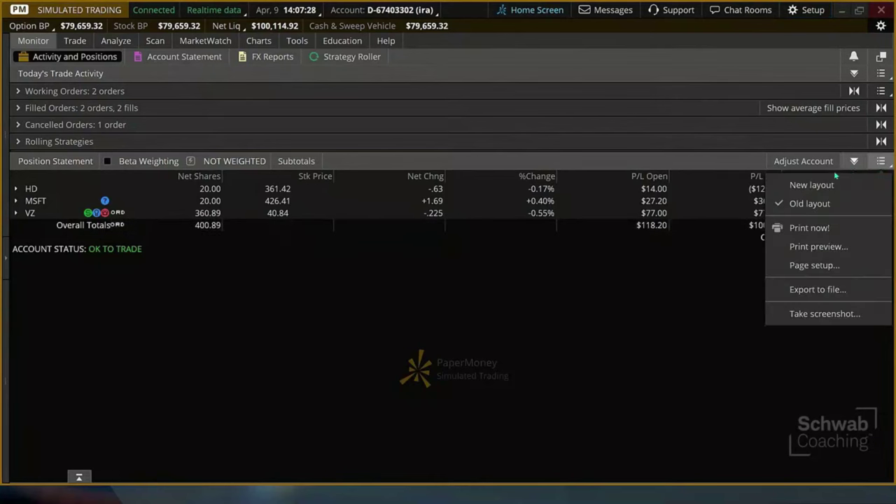
click(808, 184)
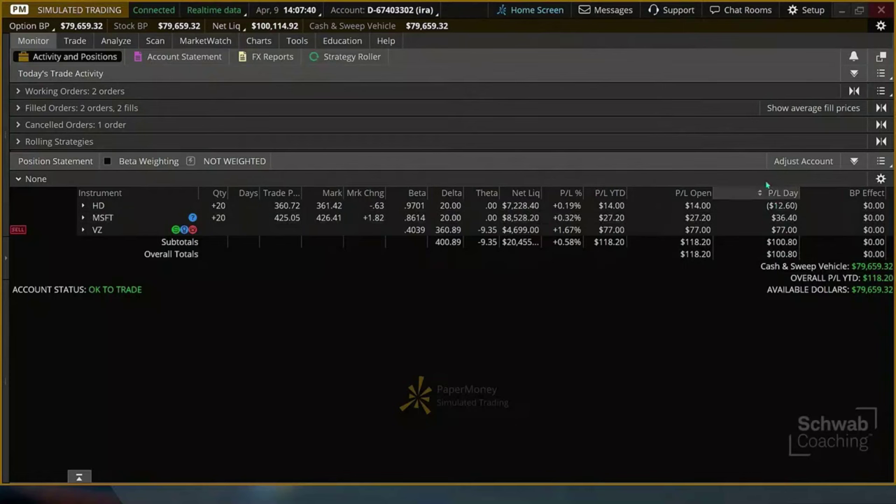
click(881, 179)
Add % Change from Available Items to the Position Statement's current columns.
click(847, 198)
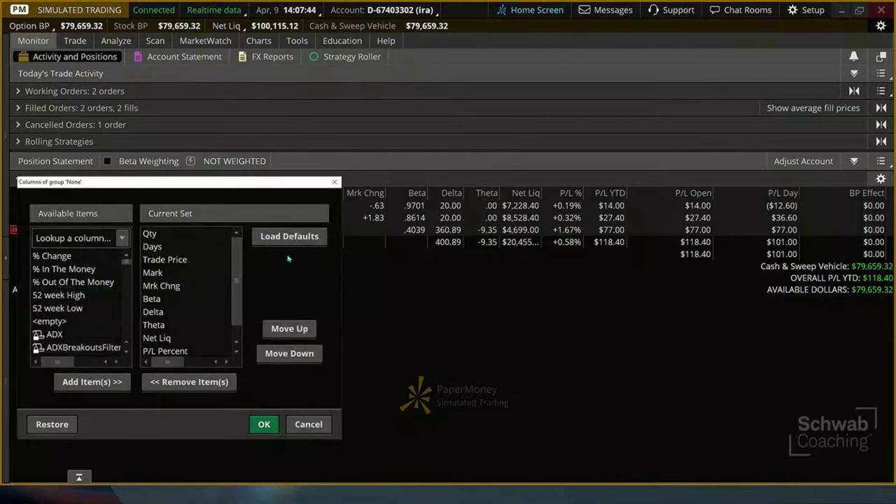
drag(204, 181, 242, 137)
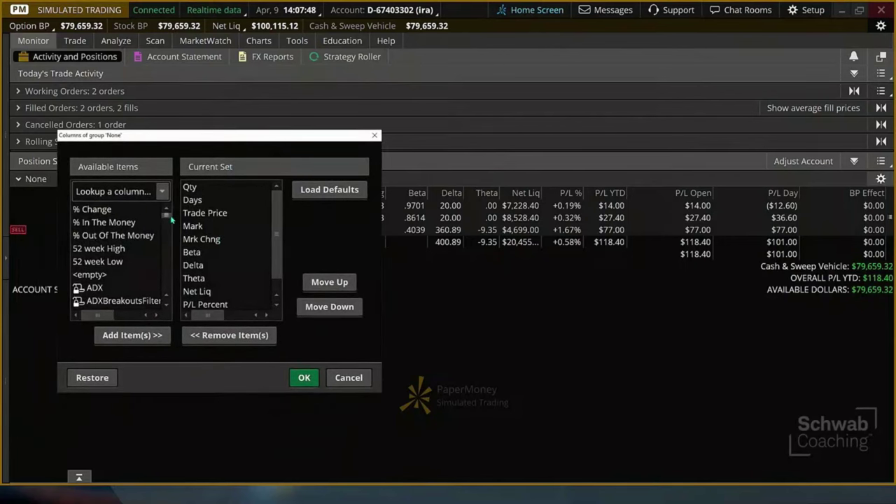
mouse_move(167, 219)
mouse_down()
mouse_move(167, 228)
mouse_move(168, 210)
mouse_move(154, 297)
mouse_move(167, 213)
mouse_up()
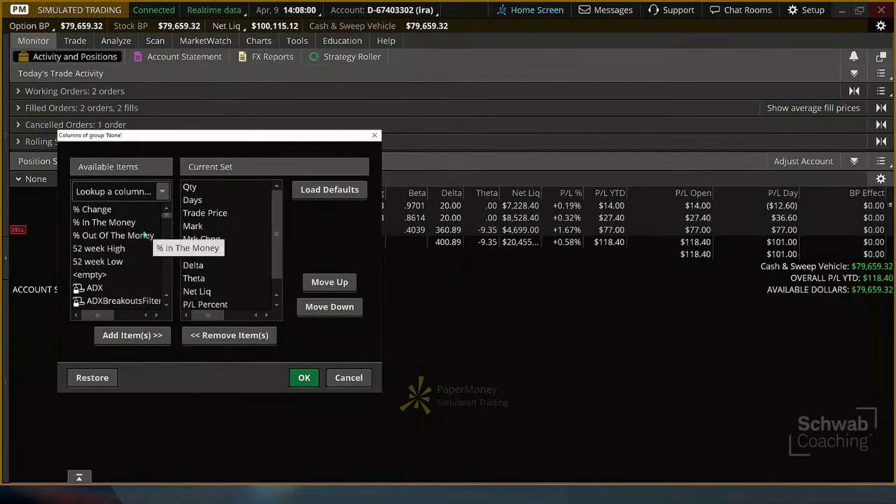
click(119, 211)
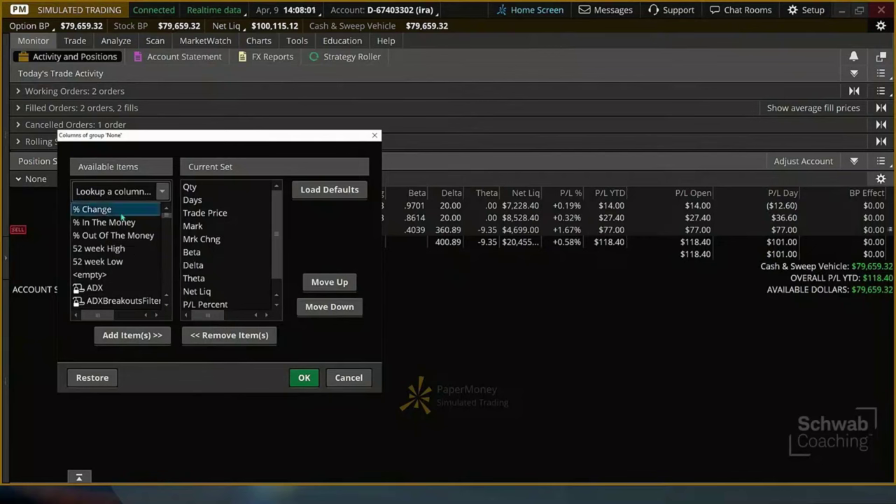
click(132, 335)
drag(279, 241, 279, 260)
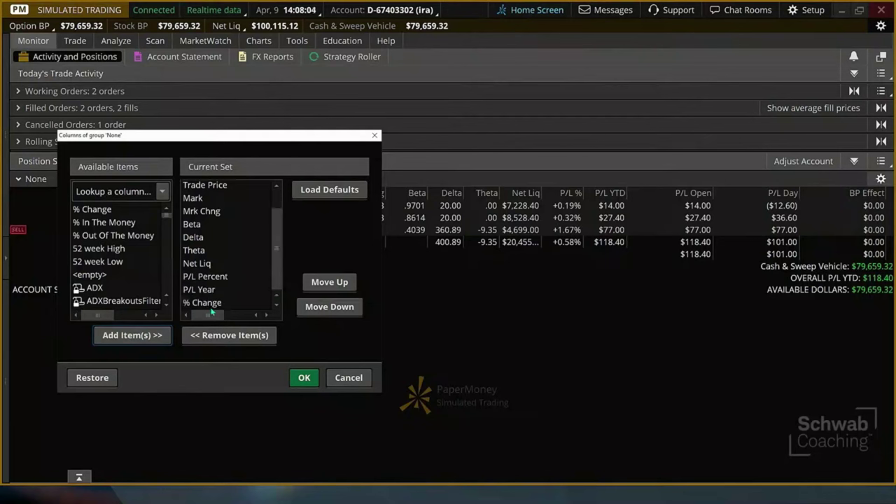
click(210, 302)
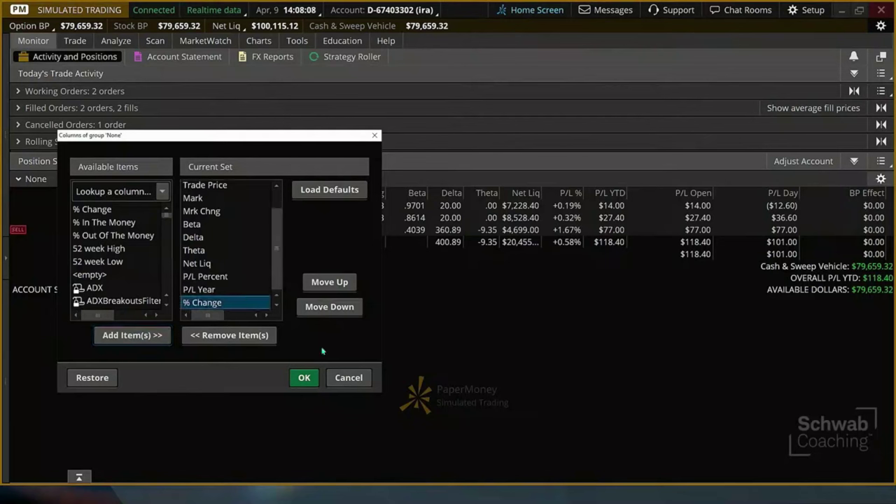
Move % Change to the top of the column order, confirm, and widen its column.
click(329, 282)
click(329, 282)
click(329, 282)
click(329, 282)
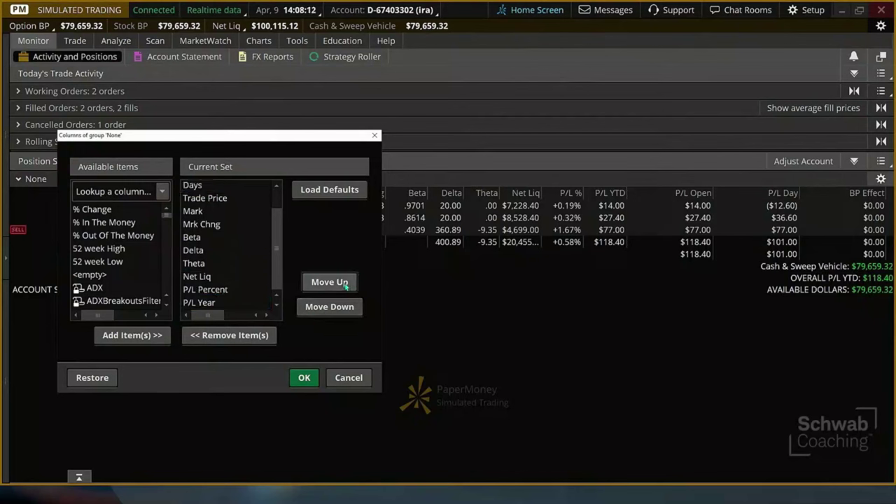
click(346, 285)
drag(275, 268, 278, 240)
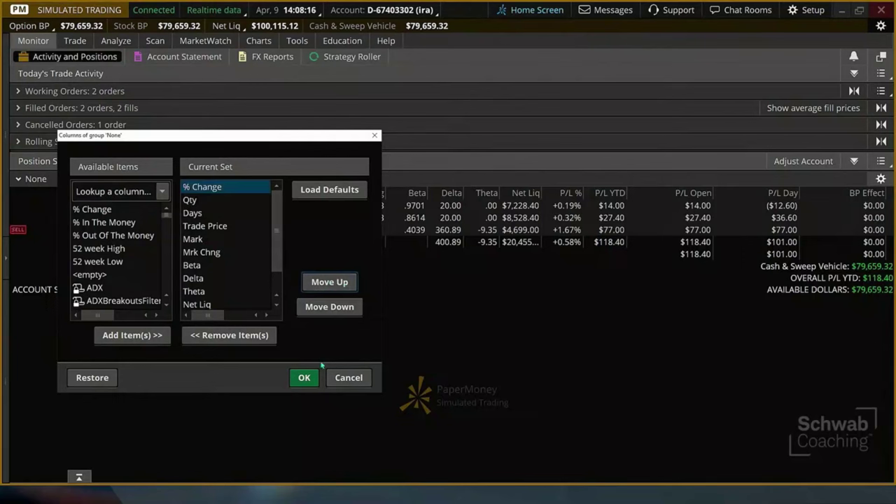
click(305, 379)
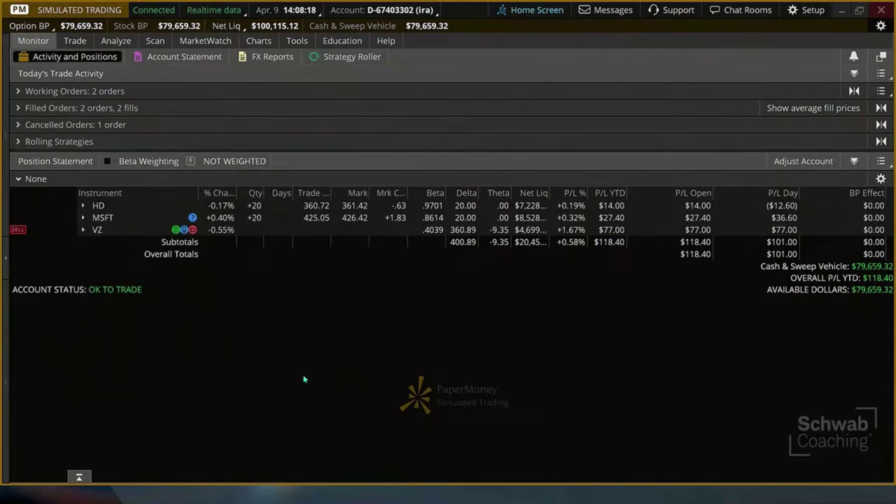
drag(235, 191, 250, 191)
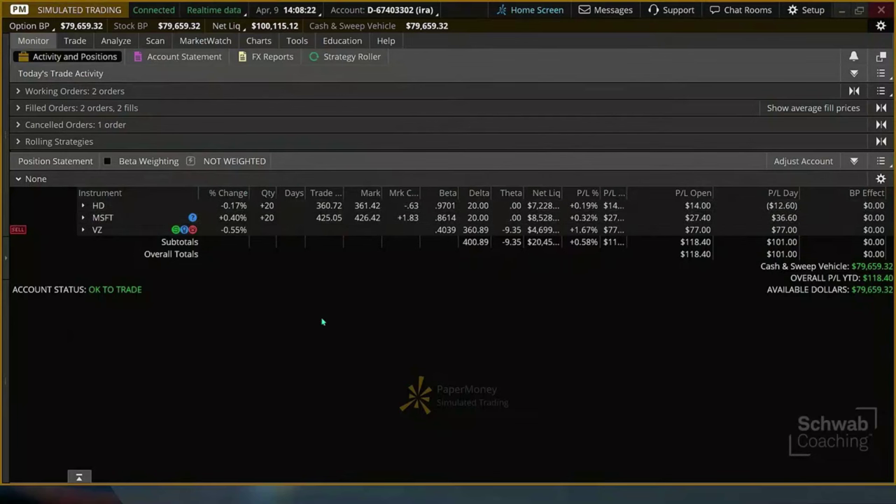
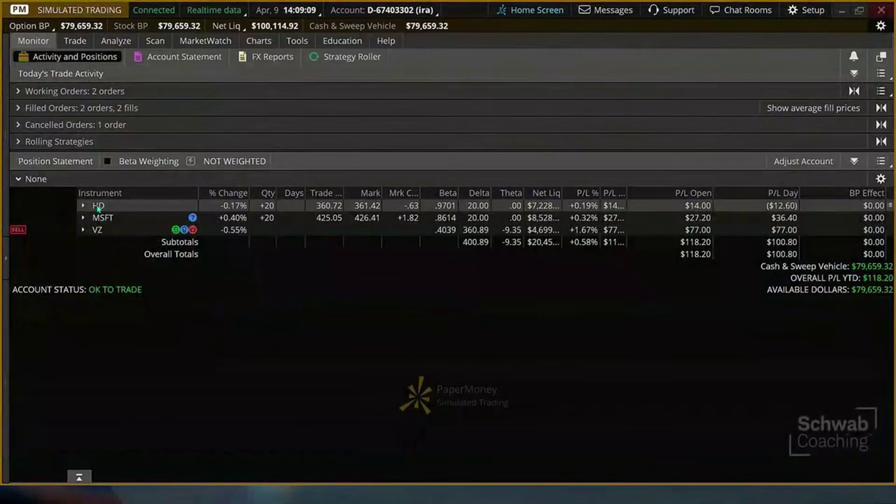
Move HD into a new 'Longer term trades' group, leaving MSFT and VZ unallocated.
right_click(98, 204)
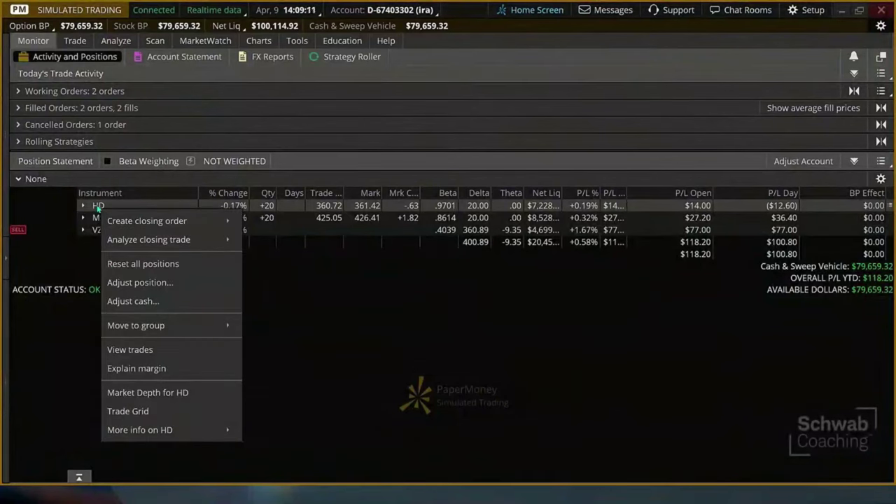
mouse_move(138, 335)
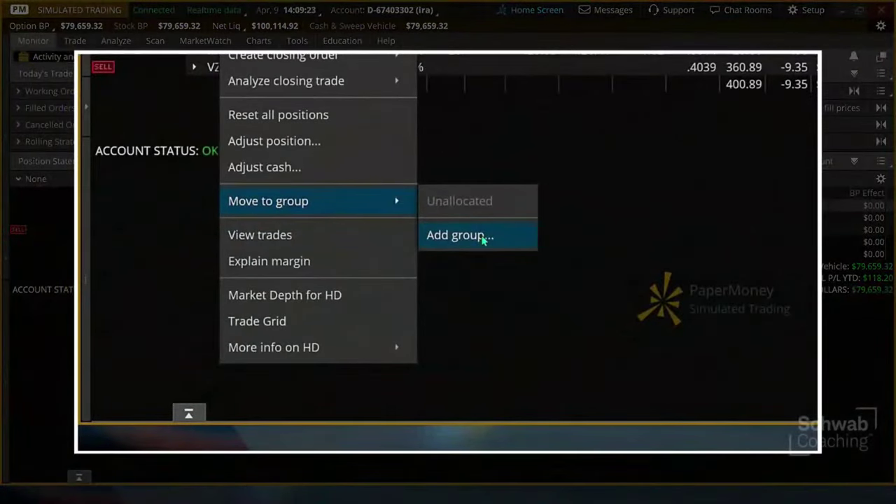
click(483, 239)
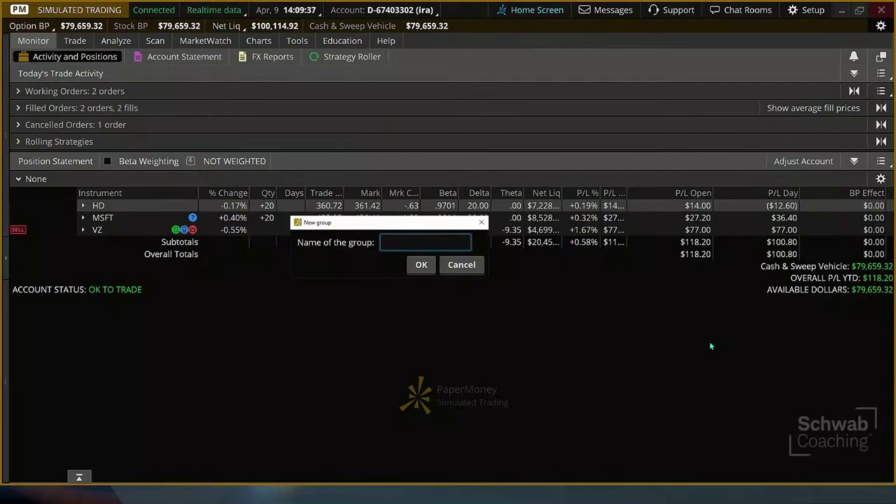
text(LOnge)
key(BackSpace)
key(BackSpace)
text(onger term trades)
click(421, 265)
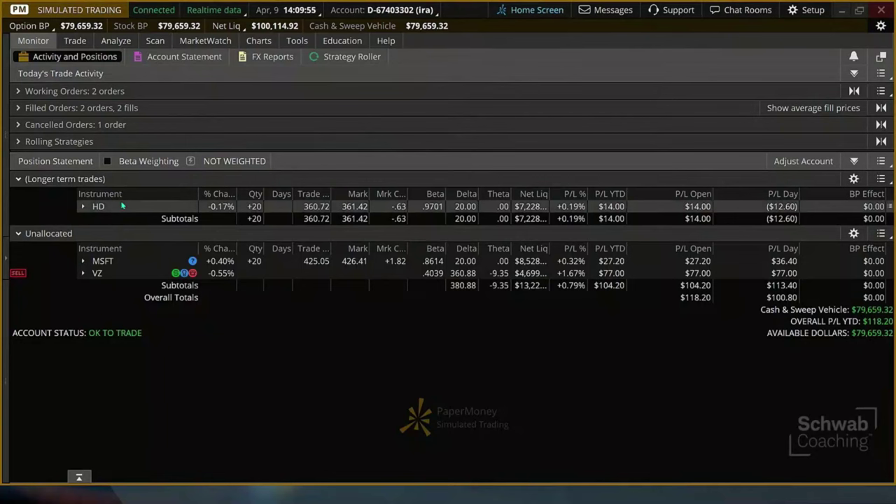
Expand VZ to show the Verizon shares and 17 MAY 24 41 call legs, then restore the side panel.
click(15, 180)
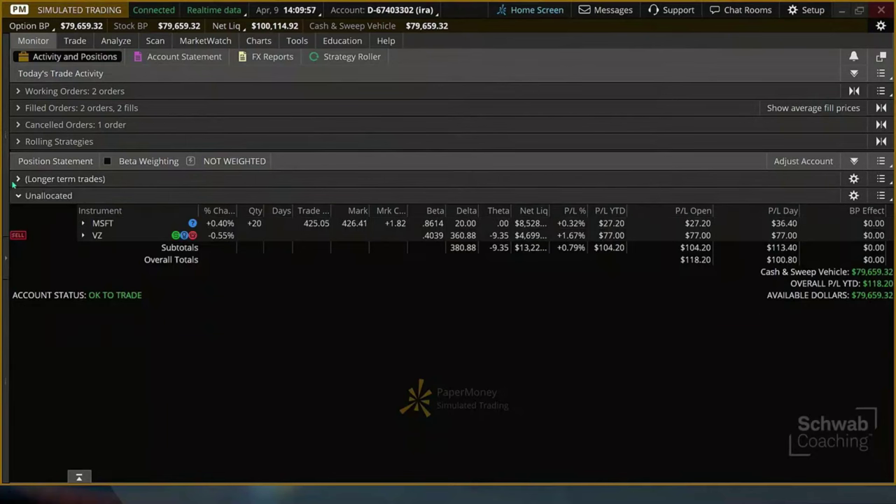
click(17, 179)
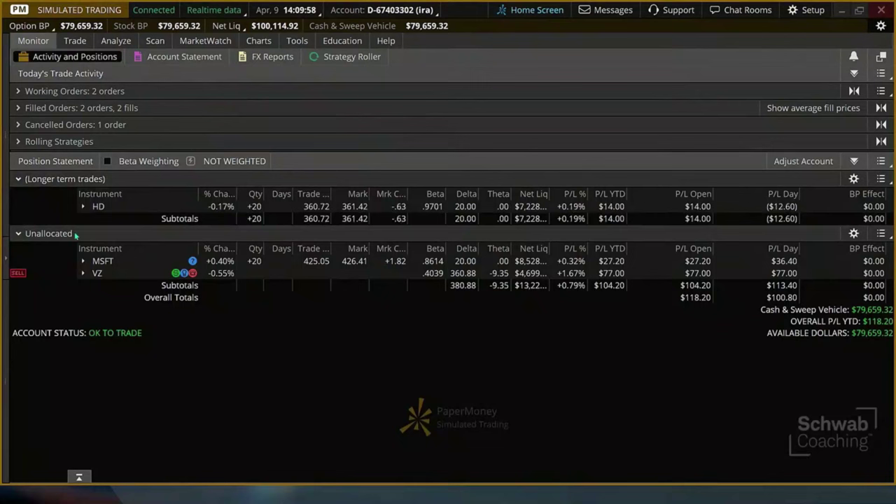
click(82, 273)
click(141, 297)
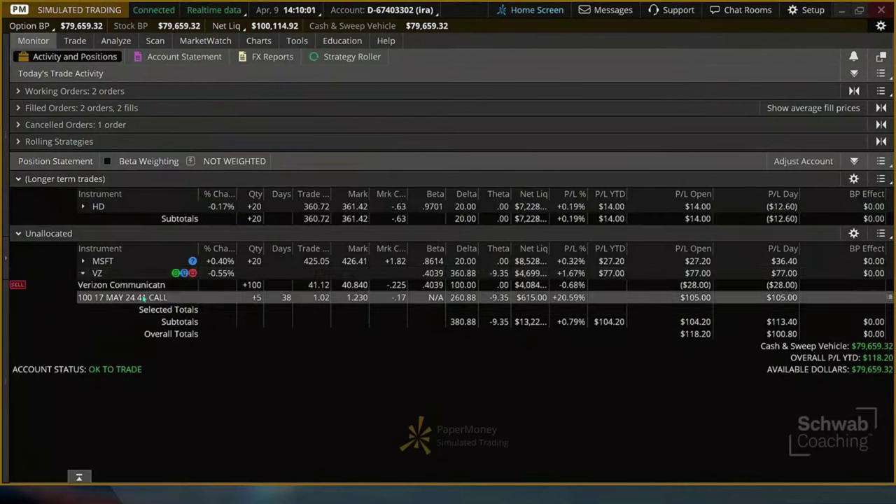
click(91, 285)
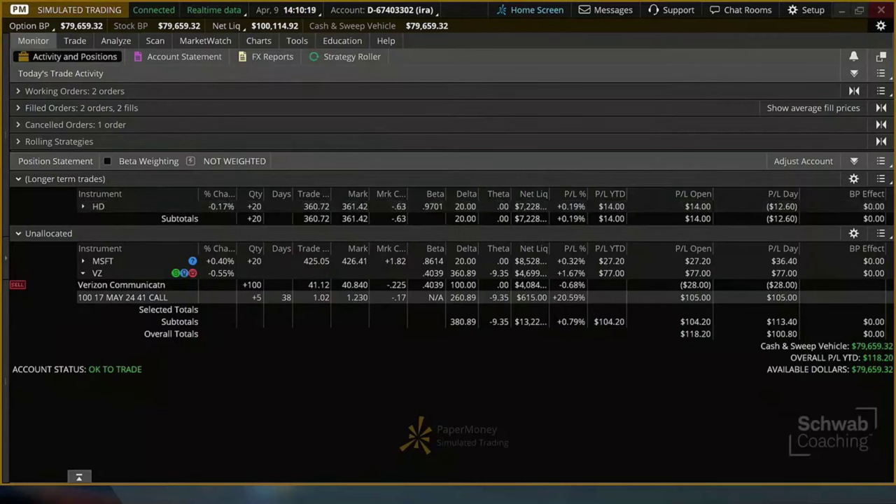
click(5, 267)
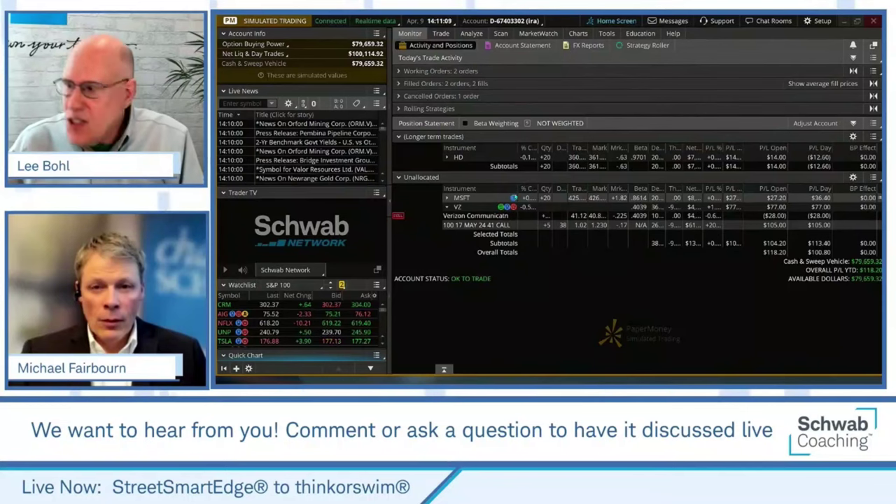
Switch to StreetSmart Edge and show the Order Status list in Account Details.
key(alt+Tab)
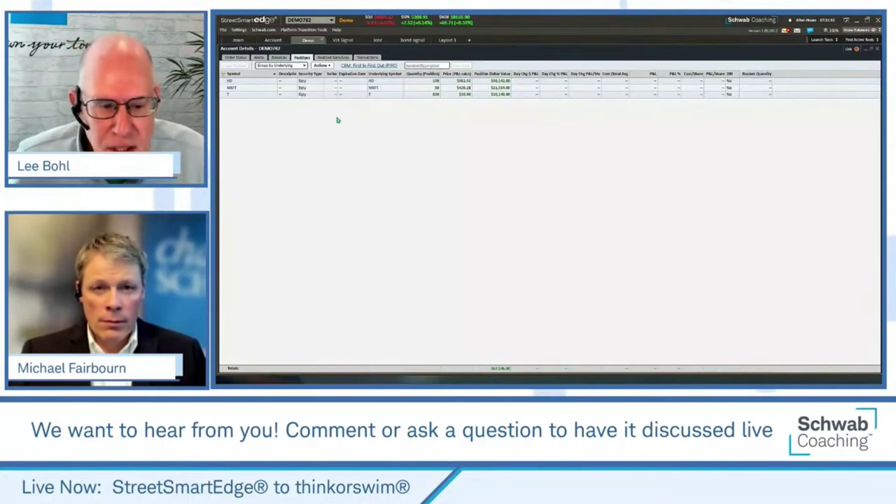
click(236, 60)
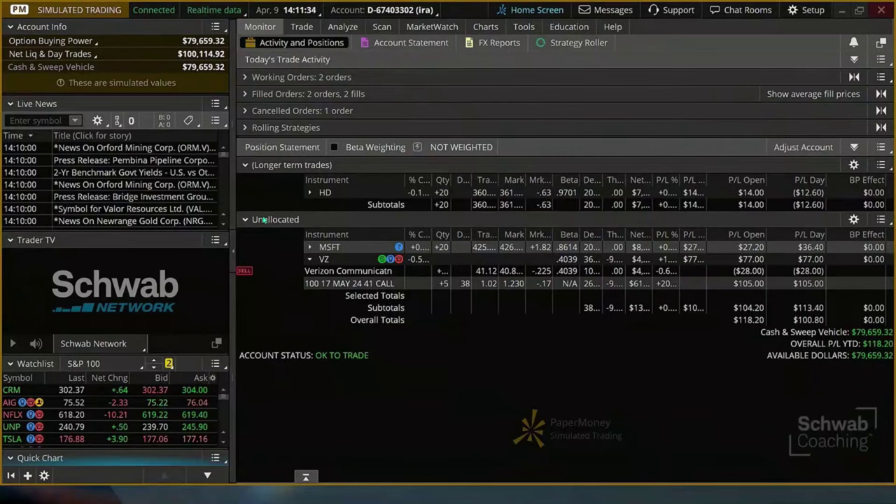
Hide the side panel, review today's working, filled and cancelled orders, then view the Account Statement.
click(233, 251)
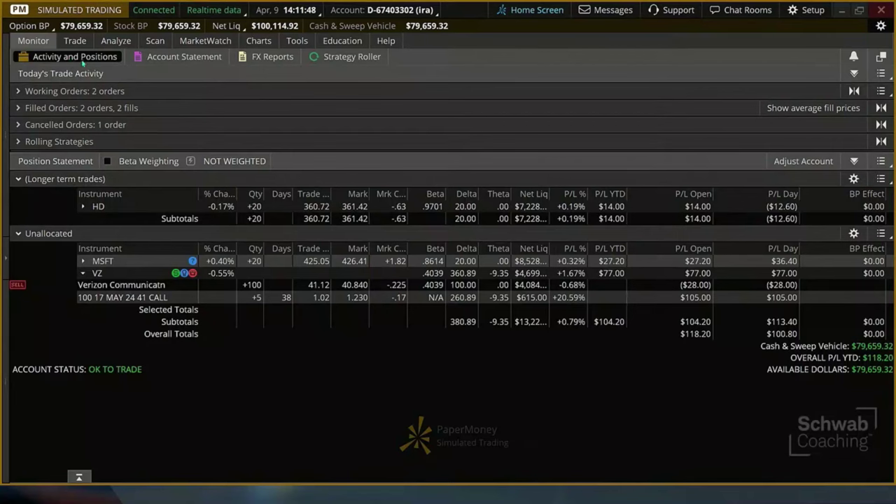
click(19, 91)
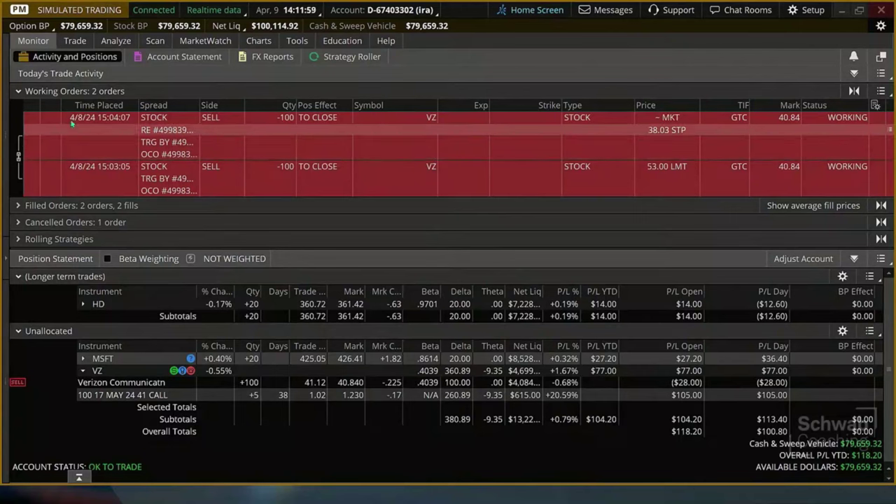
click(19, 91)
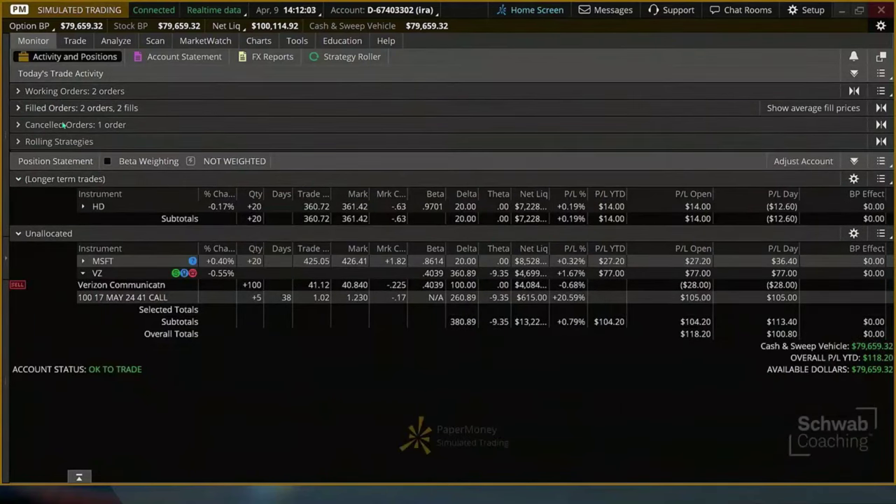
click(19, 108)
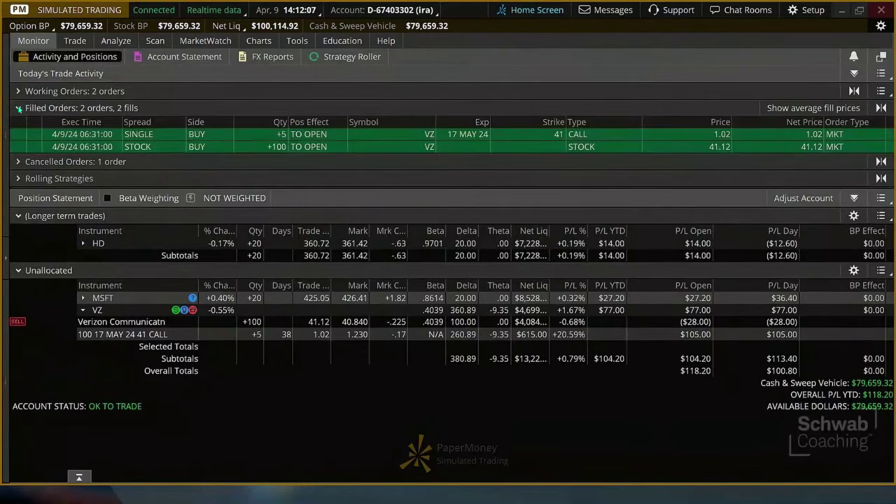
click(19, 108)
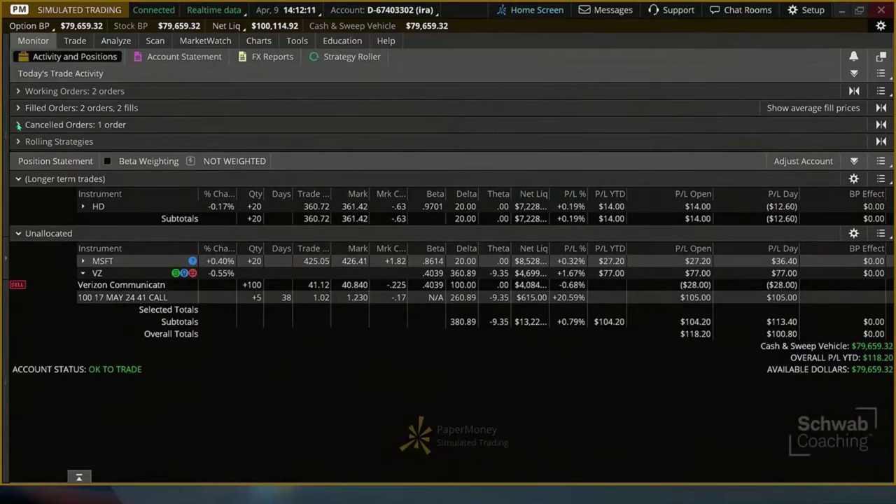
click(19, 125)
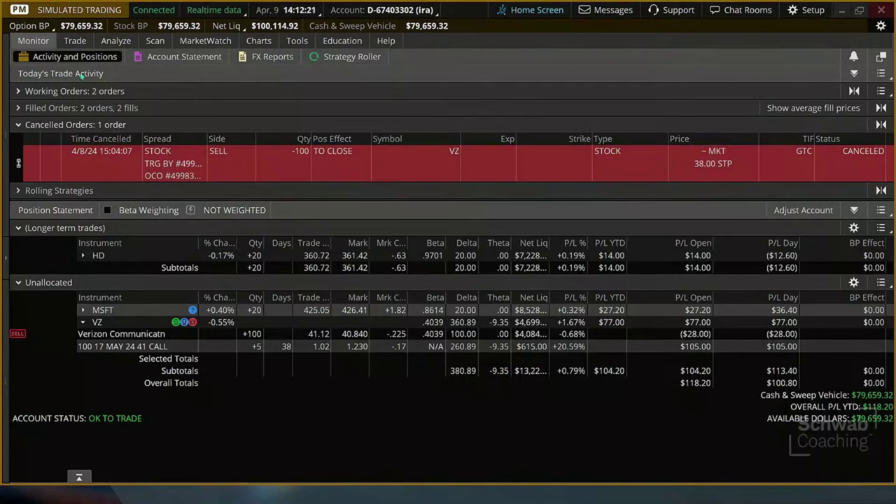
click(186, 58)
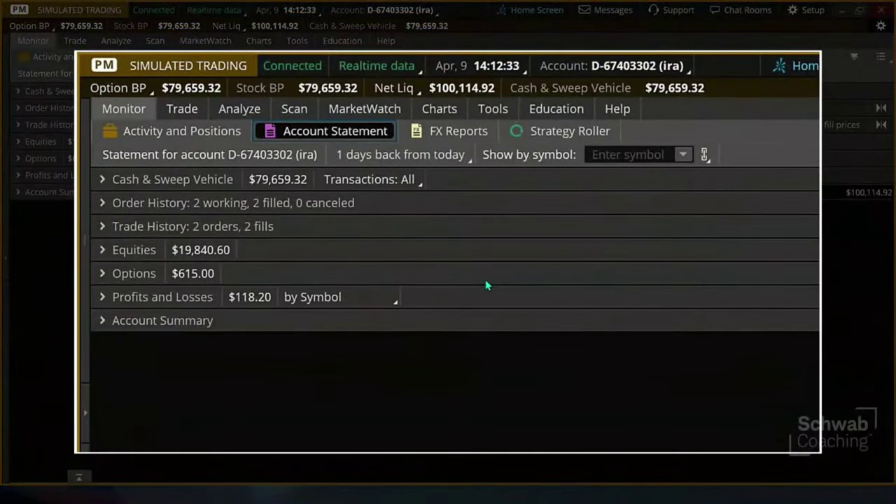
Expand Order History and set the statement period to 370 days back from today.
click(102, 203)
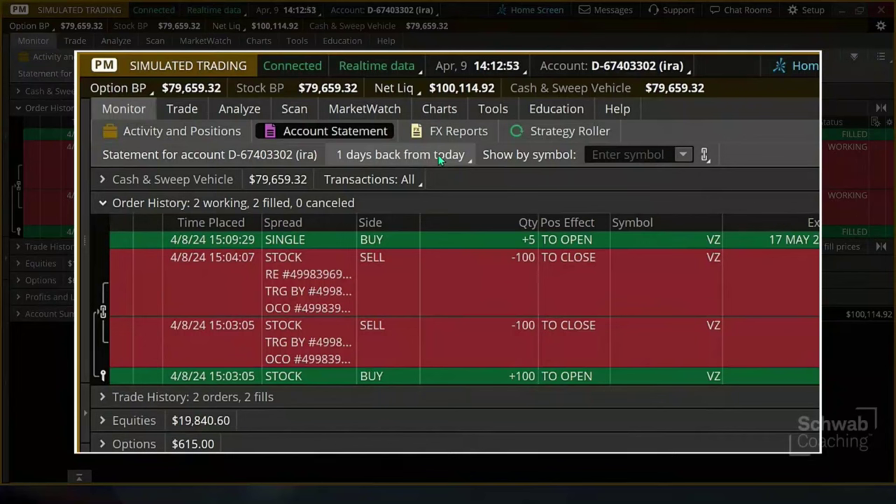
click(439, 155)
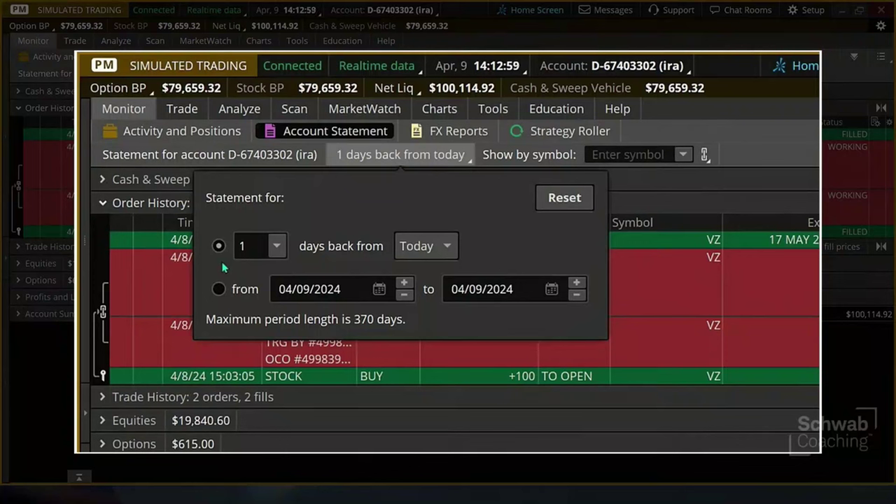
click(275, 247)
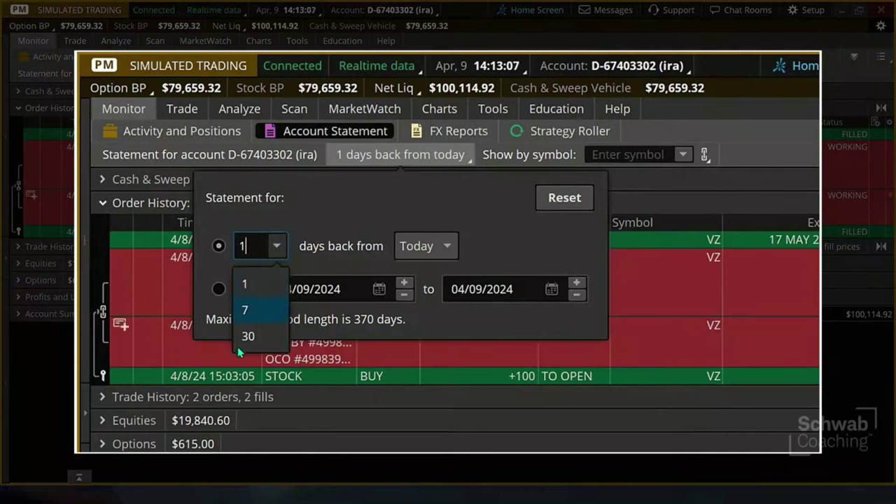
click(335, 181)
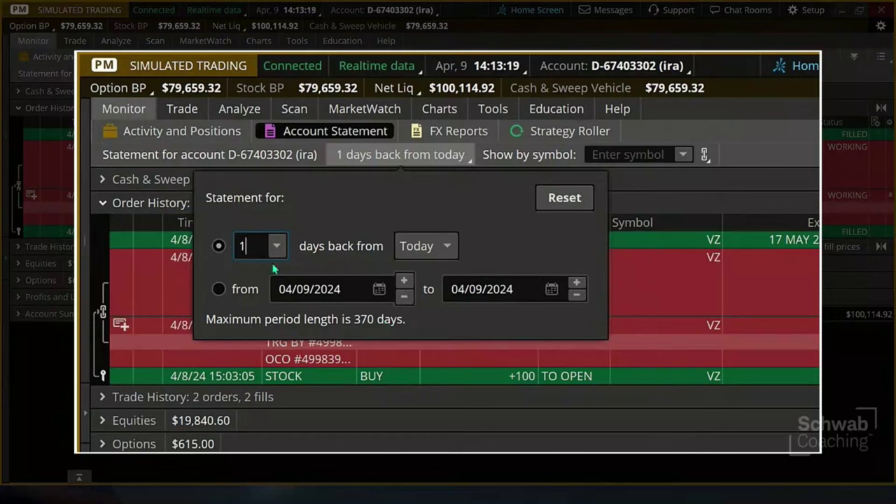
key(BackSpace)
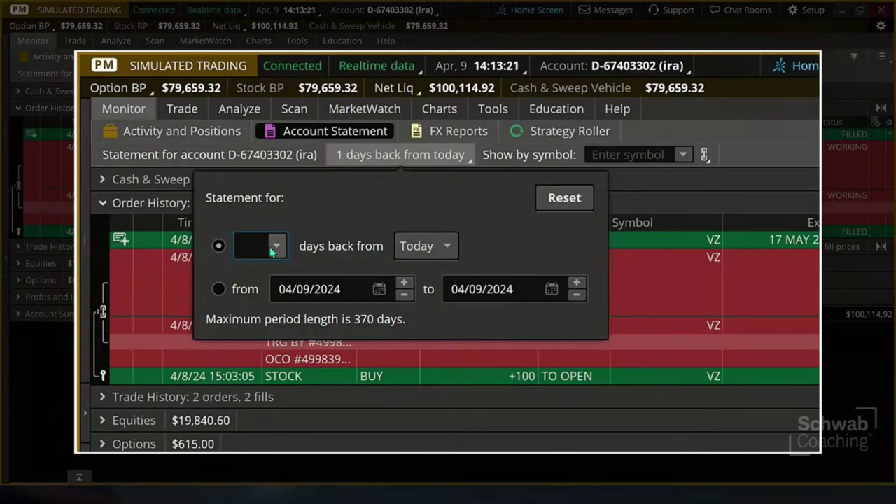
text(370)
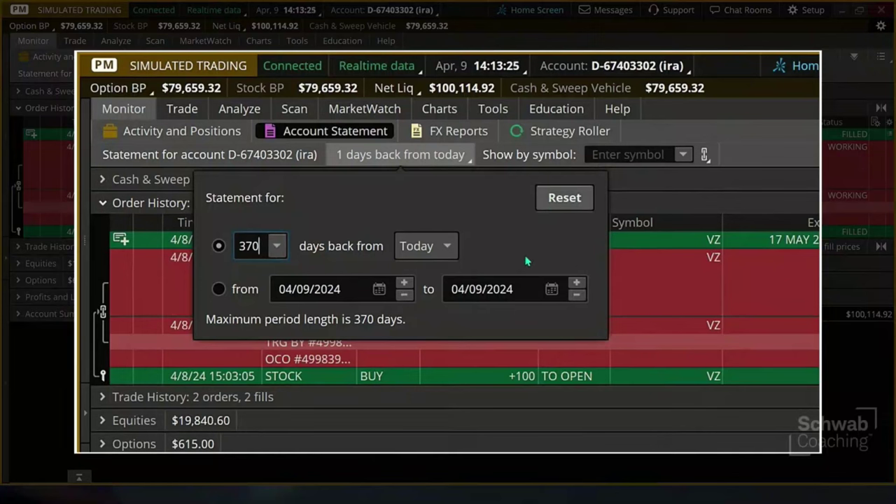
click(574, 414)
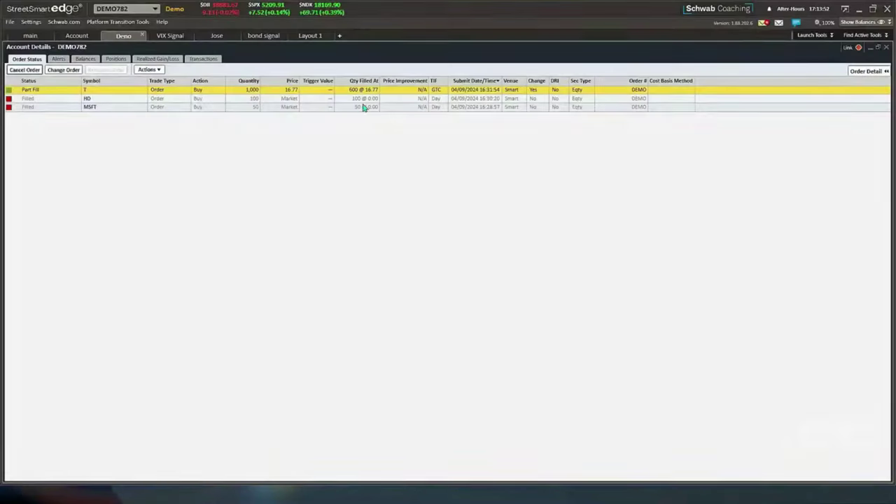
right_click(45, 92)
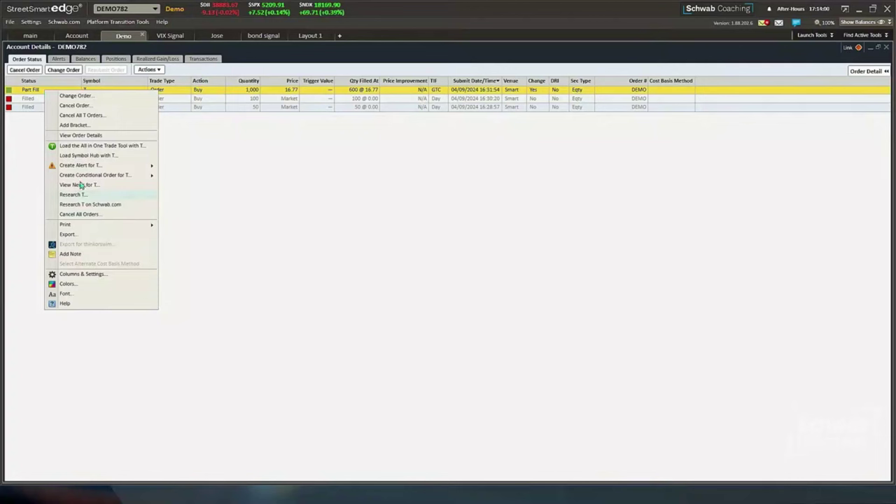
click(244, 227)
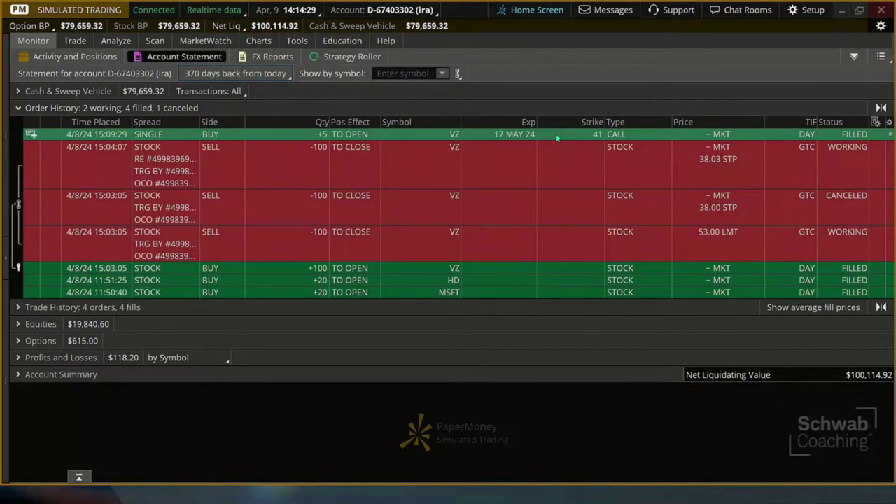
Look over the action menus for the VZ call order and the cancelled VZ order without acting.
right_click(557, 138)
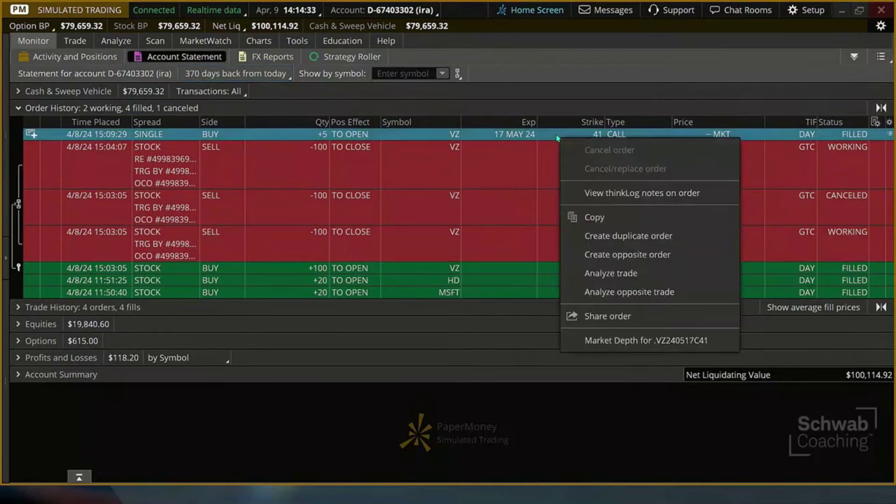
click(557, 74)
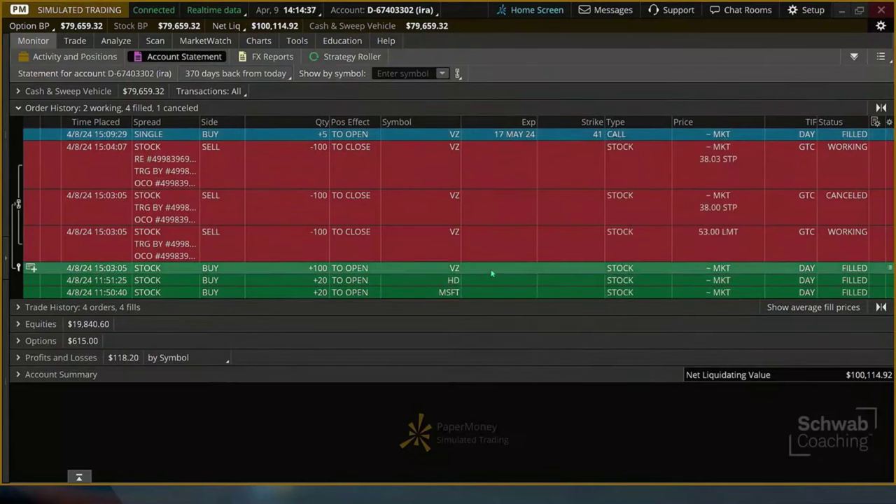
click(50, 59)
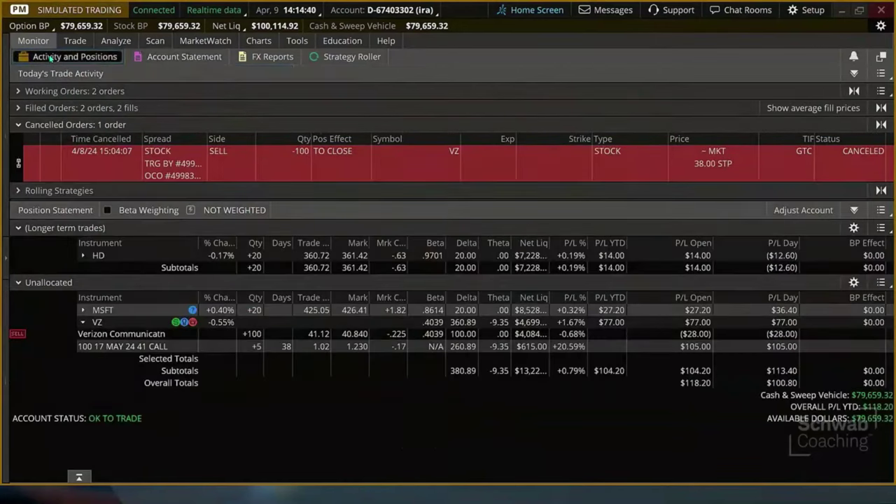
right_click(425, 155)
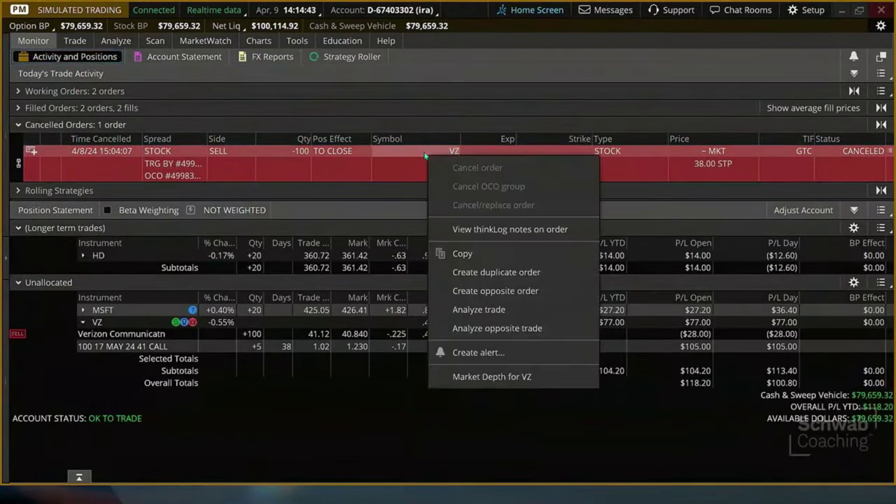
key(Escape)
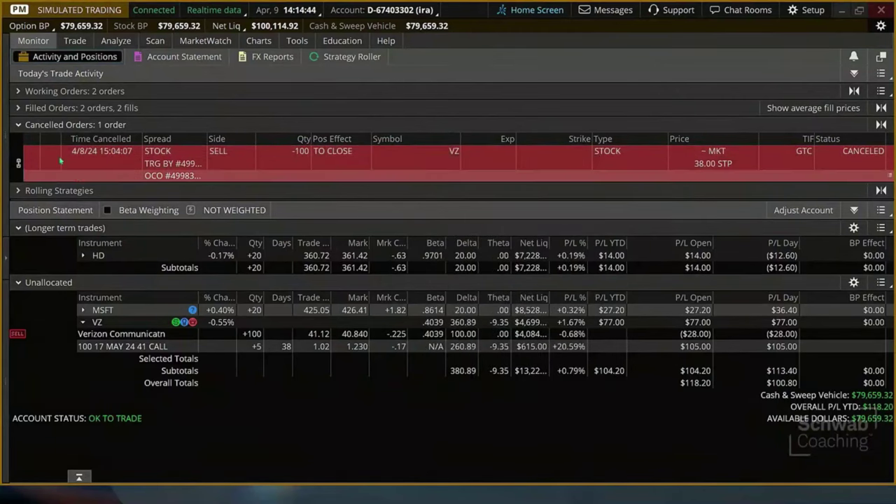
Expand Working Orders and cancel the VZ 38.03 stop sell order.
click(25, 92)
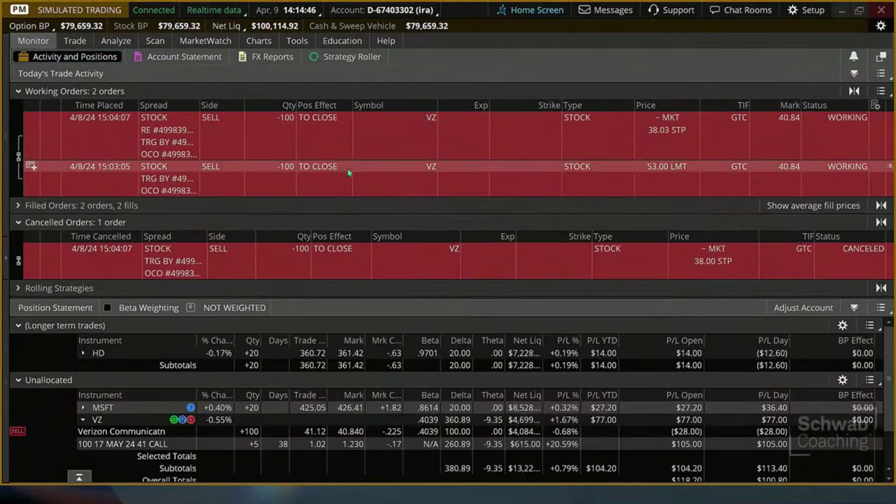
right_click(219, 129)
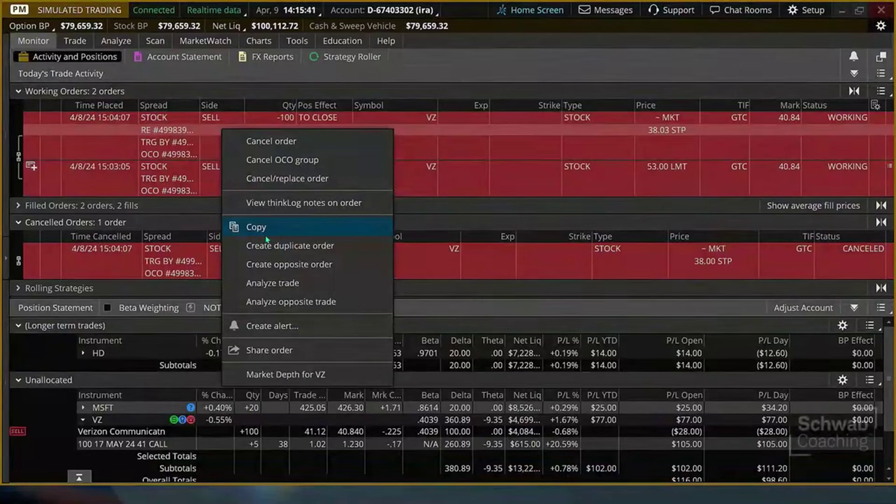
click(484, 53)
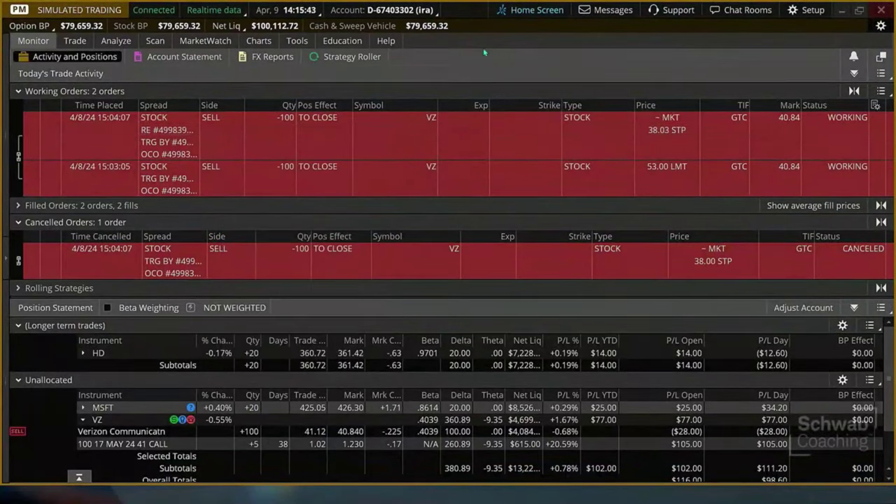
right_click(313, 123)
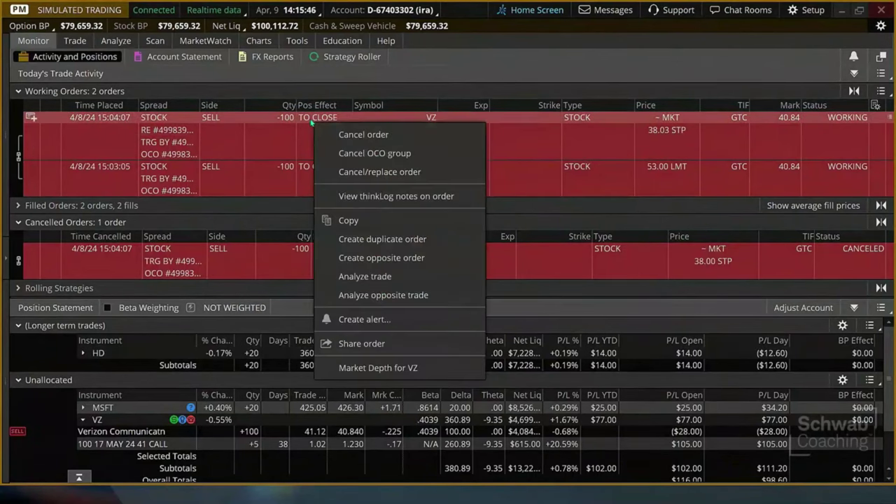
click(352, 135)
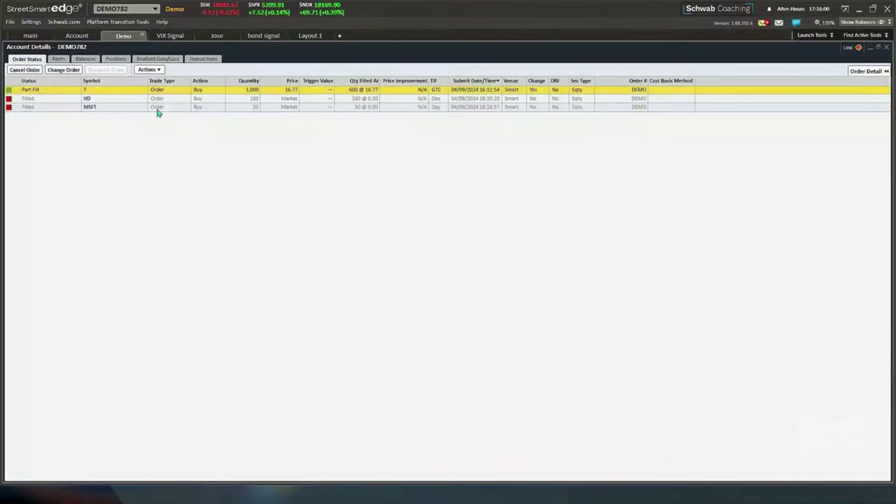
Open the Alerts list in StreetSmart Edge, start a new alert, then return to thinkorswim.
click(59, 60)
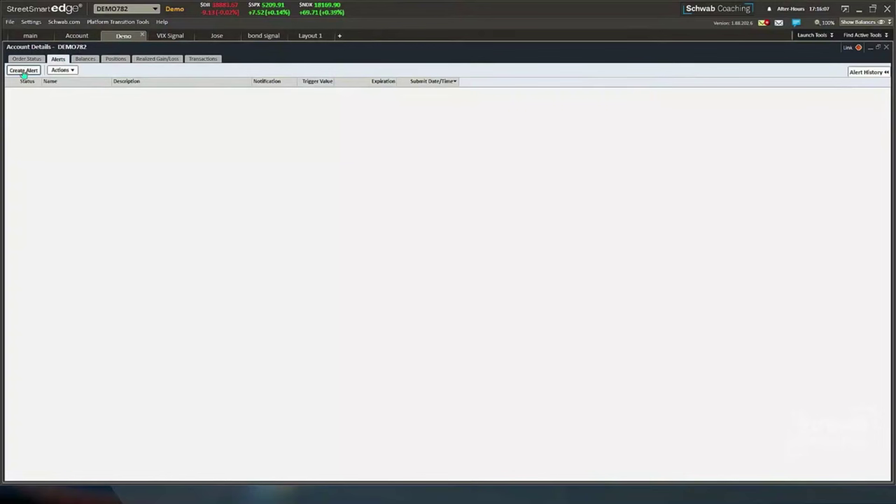
click(24, 70)
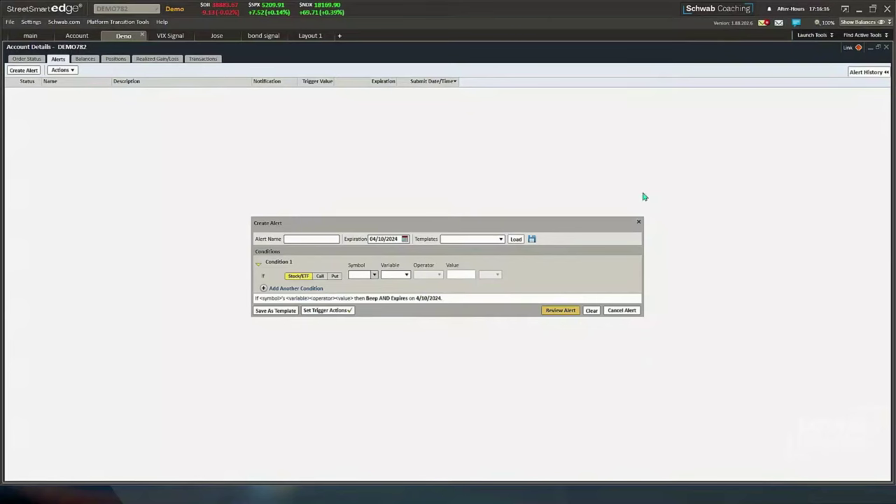
key(alt+Tab)
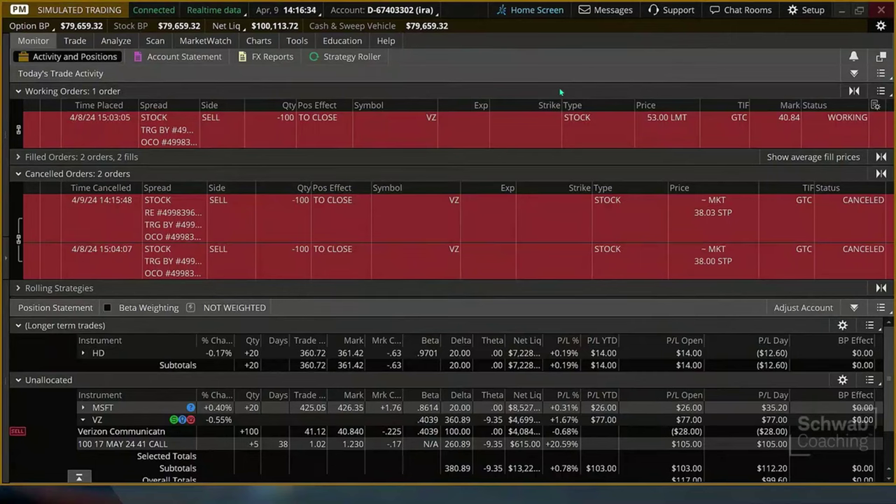
Create a price alert from the MSFT daily chart's context menu.
click(258, 40)
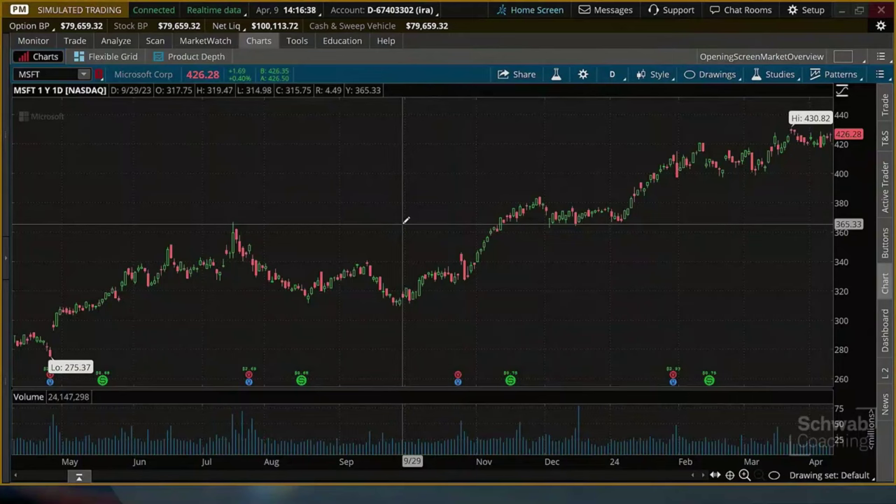
right_click(450, 186)
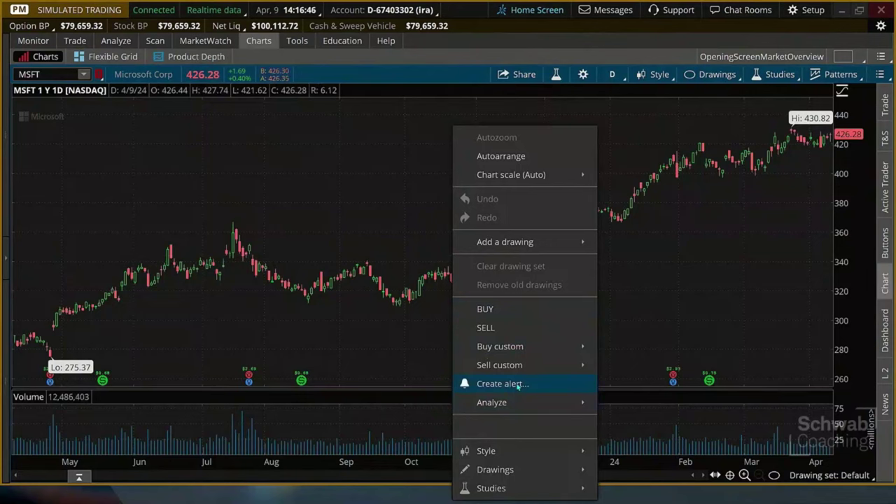
click(519, 385)
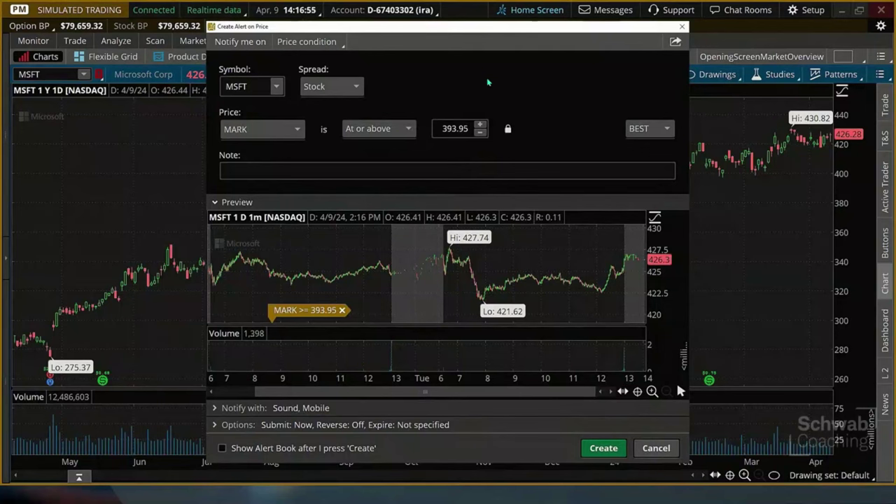
Keep MARK as the alert's price type and adjust the trigger comparison and price-linking options.
click(286, 136)
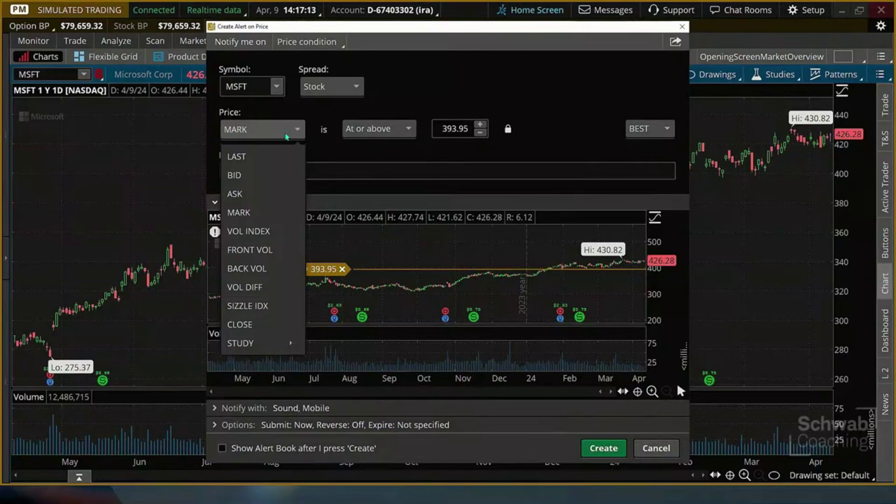
click(439, 71)
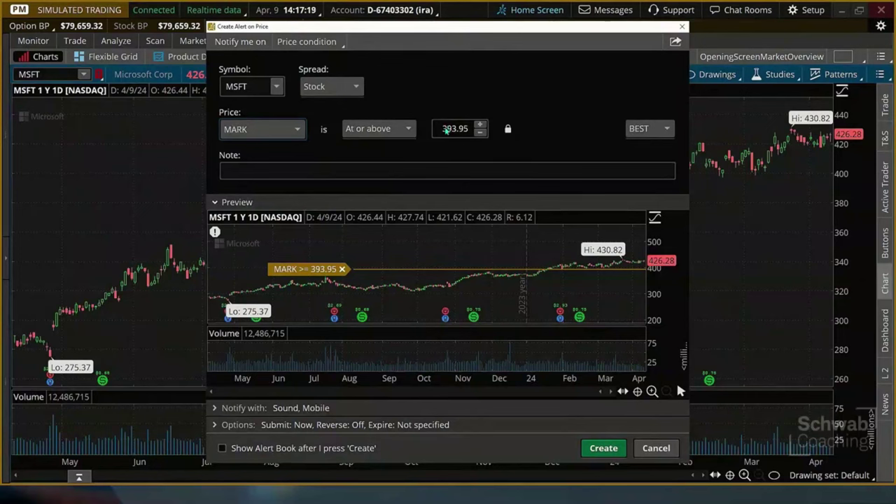
click(385, 130)
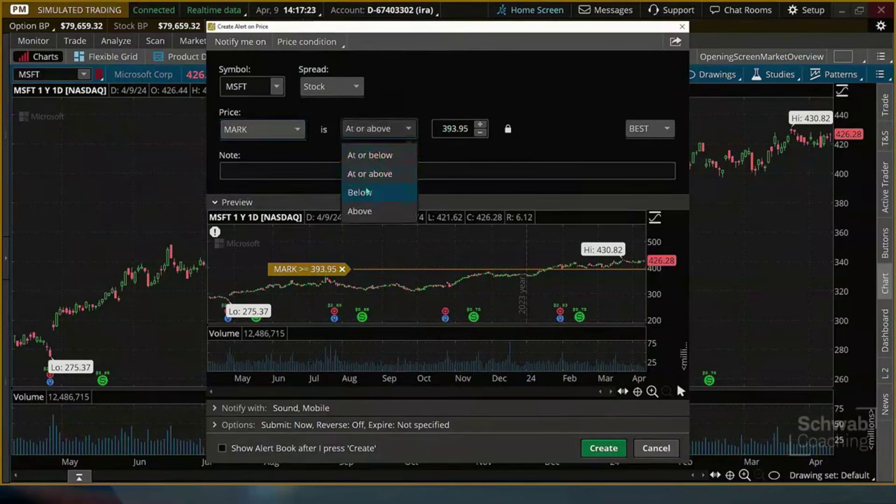
click(369, 155)
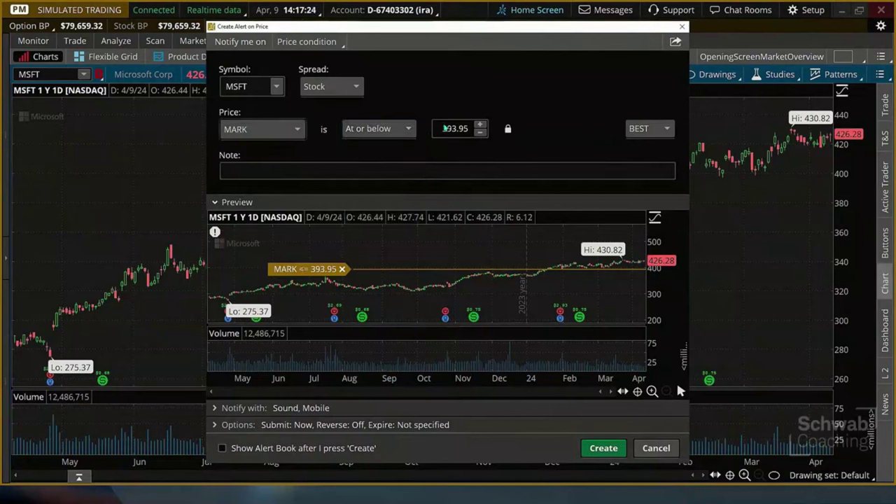
click(508, 129)
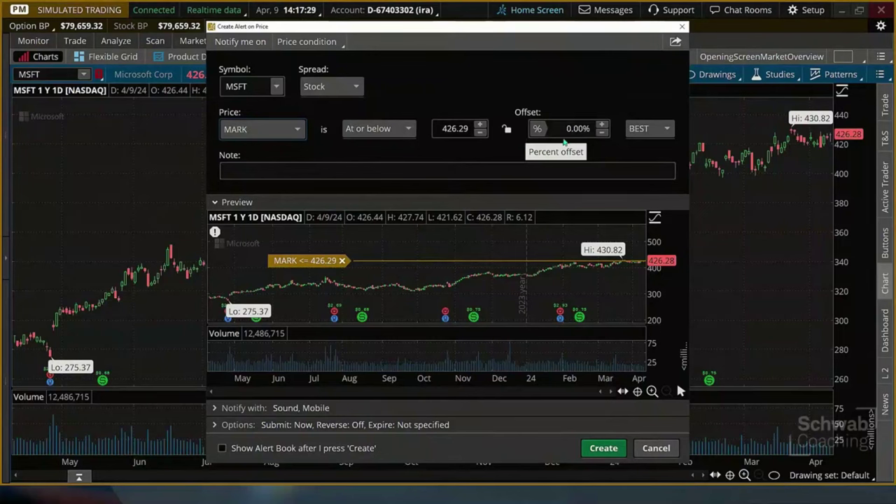
click(507, 130)
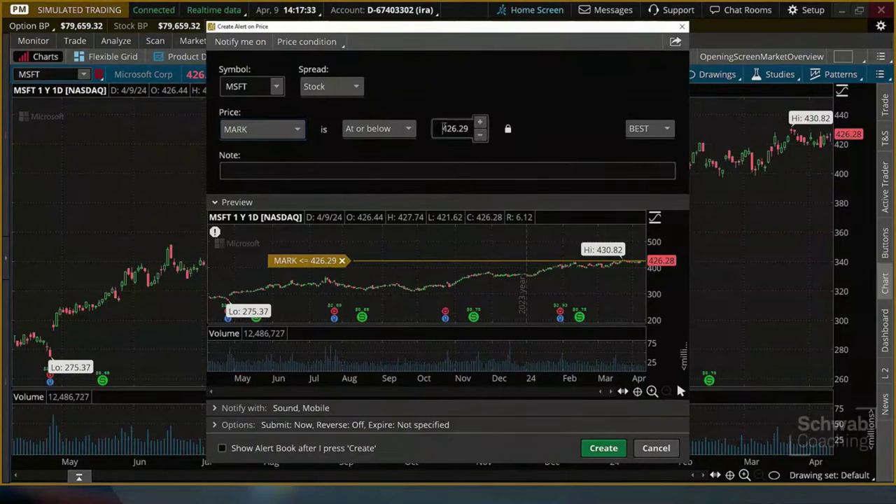
Set the alert price to 500 and add the note 'msft upside alert'.
key(shift+End)
key(Delete)
text(5)
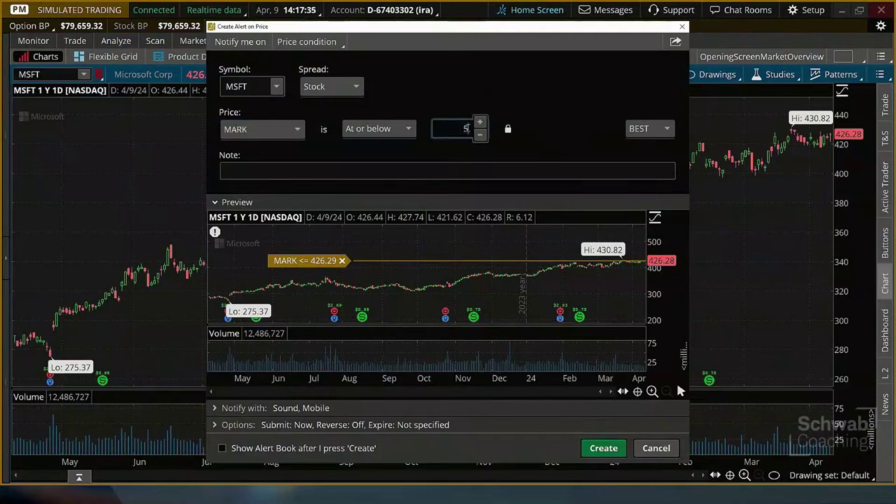
text(00)
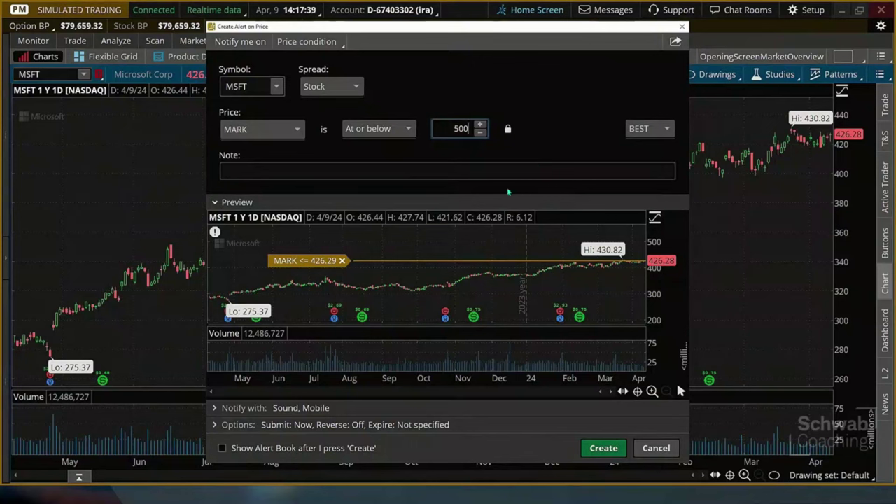
click(287, 172)
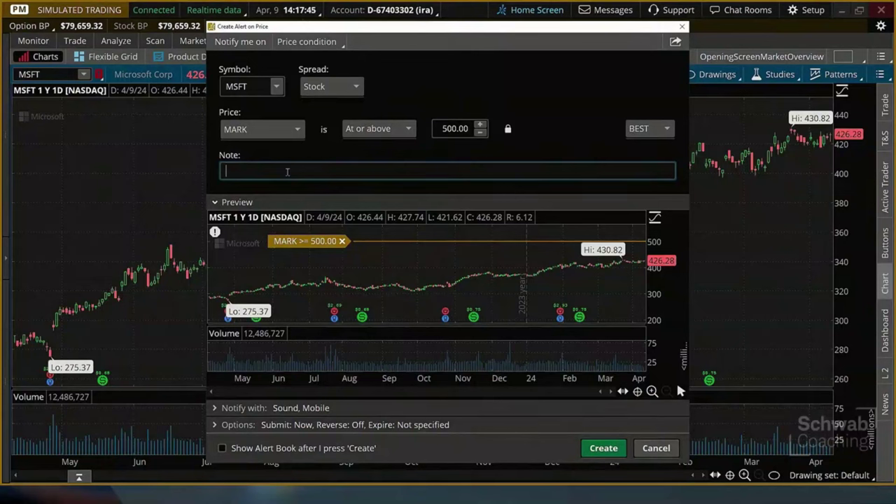
text(msft upside alert)
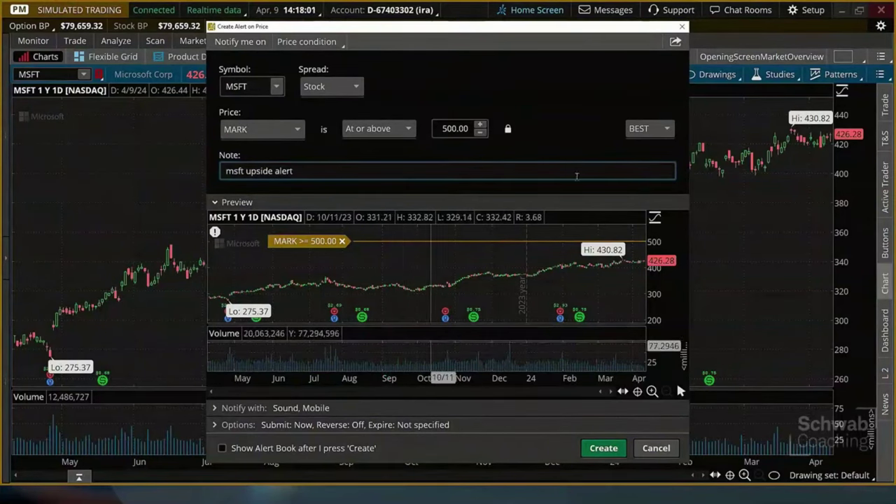
drag(585, 26, 583, 12)
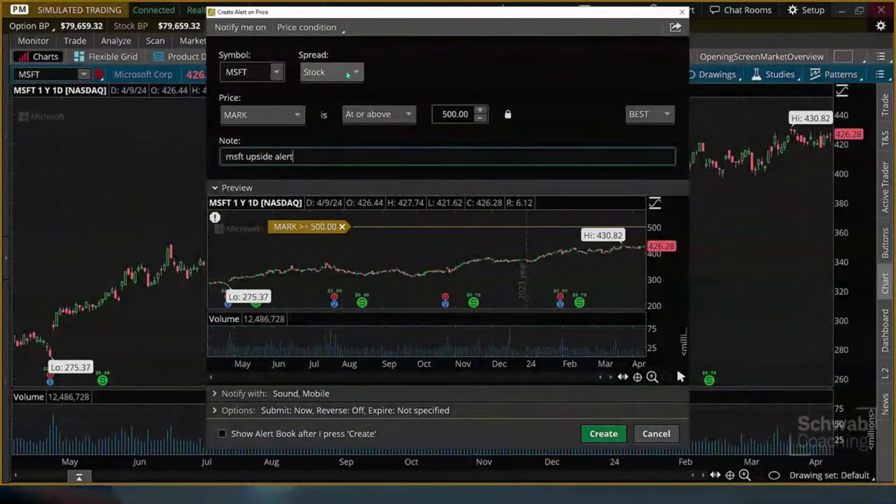
Try a Single-option DELTA trigger, then revert to Stock with mark at or above 426.28.
click(348, 74)
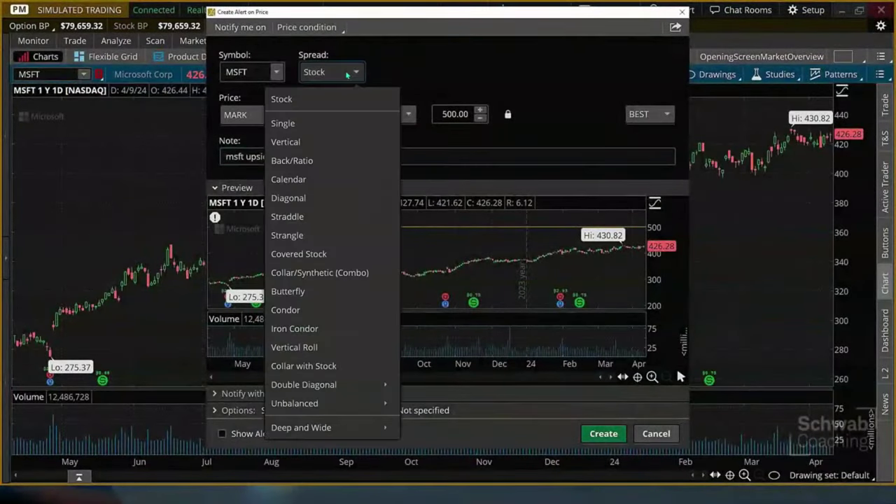
click(320, 123)
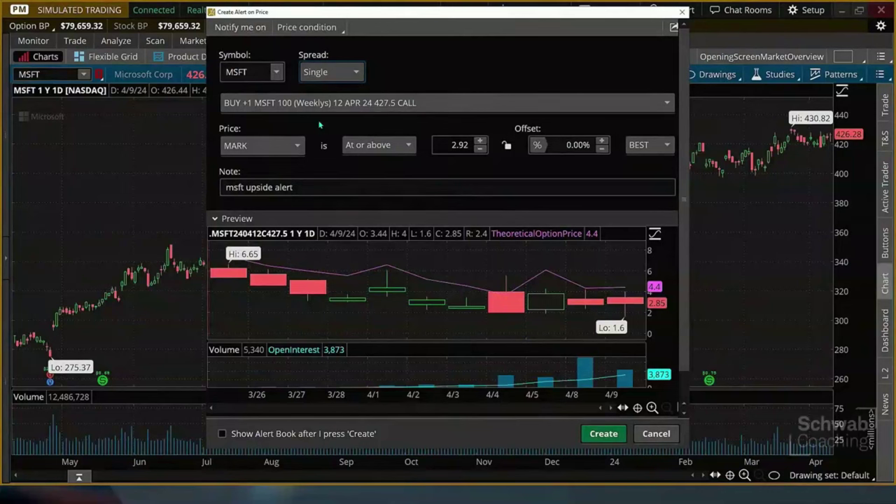
click(266, 148)
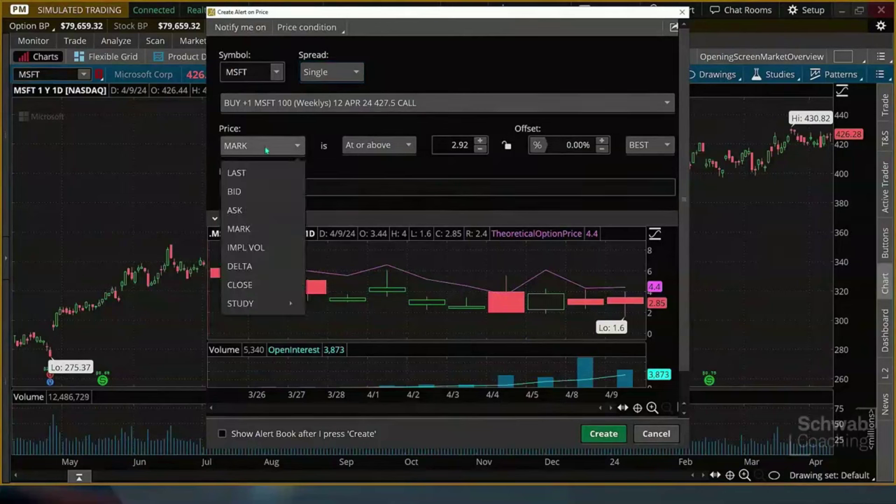
click(244, 267)
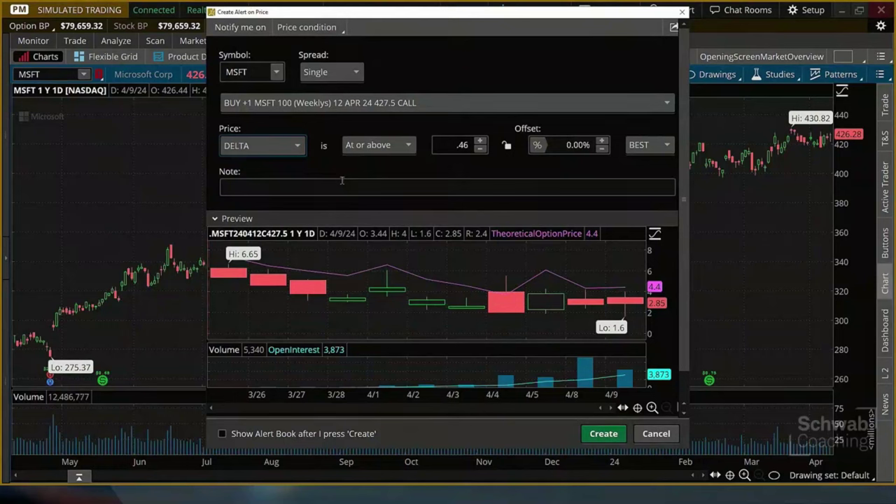
click(334, 73)
click(302, 101)
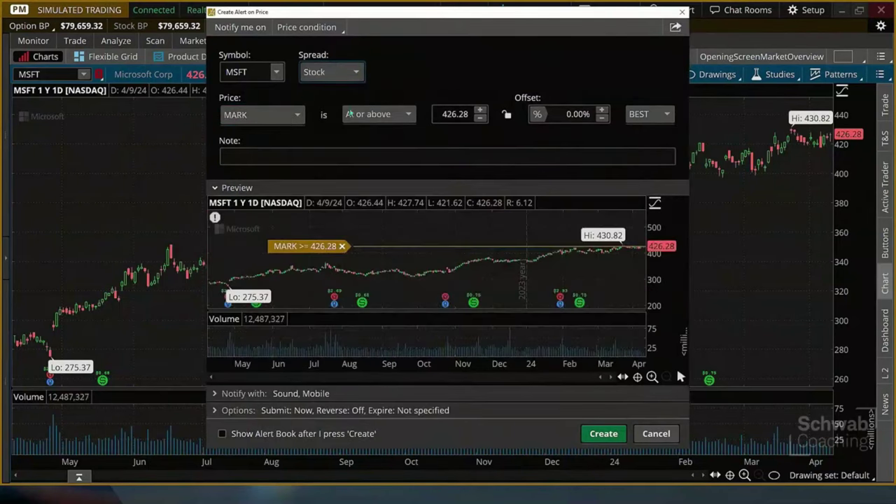
Change the MSFT alert's trigger price to 500.00.
click(254, 156)
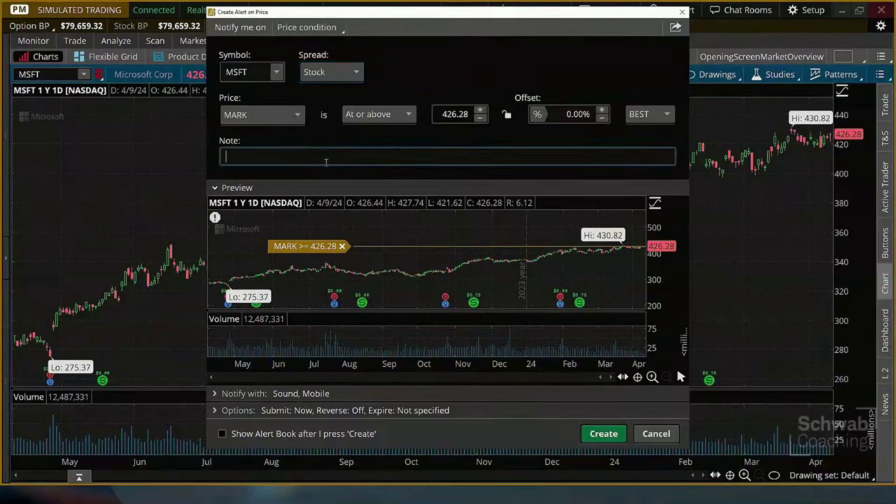
click(441, 115)
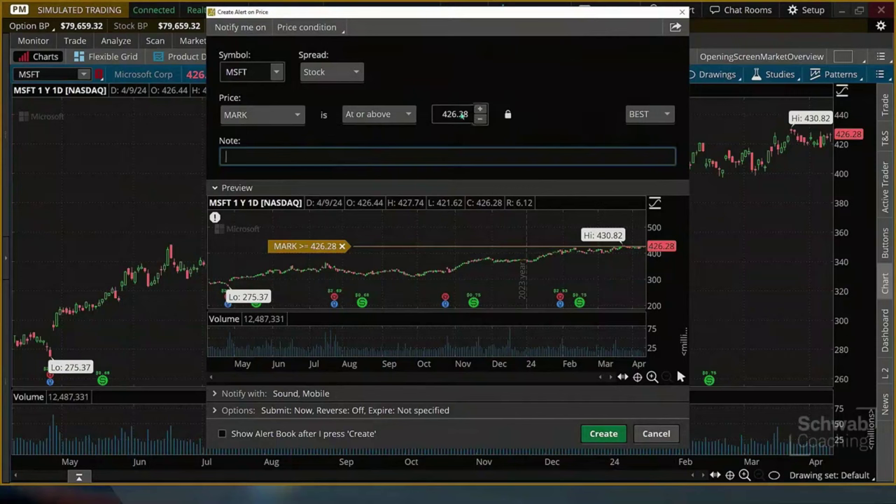
click(466, 114)
key(BackSpace)
key(BackSpace)
key(BackSpace)
key(BackSpace)
key(BackSpace)
key(BackSpace)
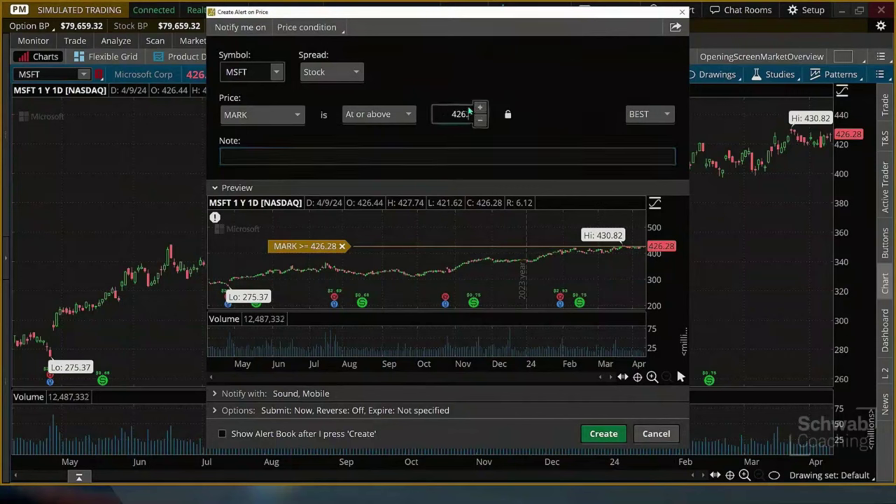
text(500)
click(266, 157)
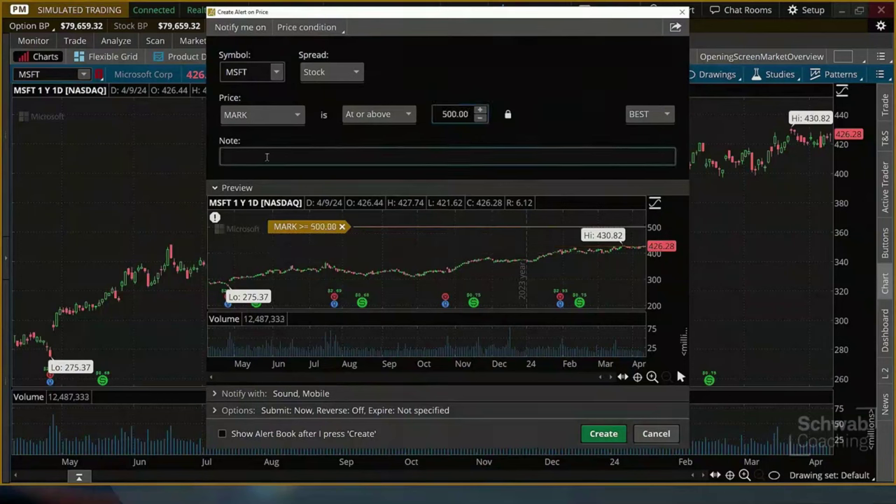
Enter the alert note 'MSFT upside' and expand the Notify with options.
text(MSFT upside)
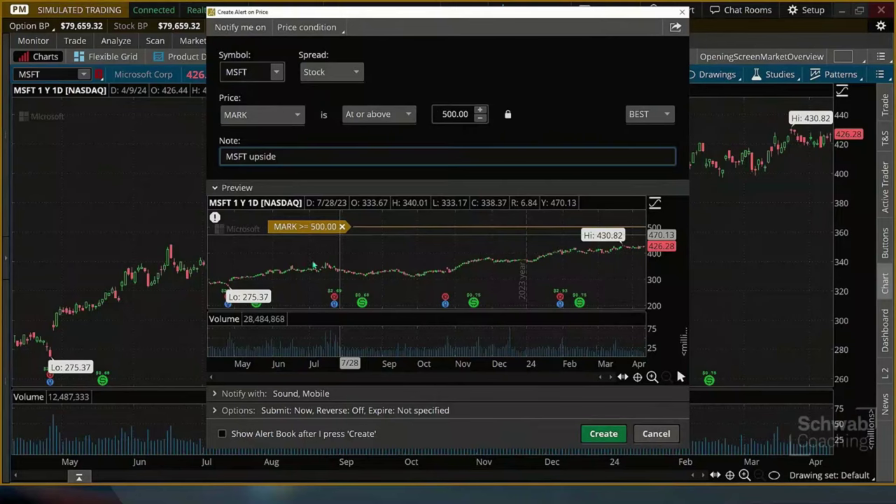
click(230, 395)
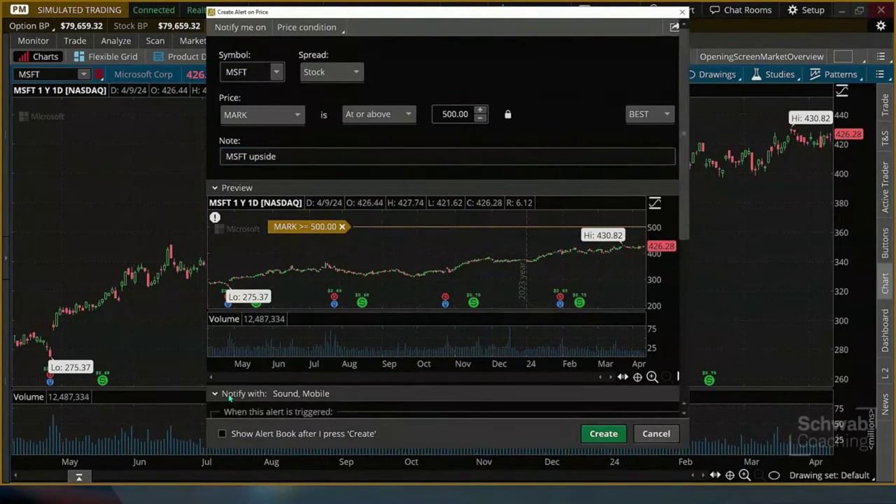
Check the alert sound list, keep Bell, and close the alert window without creating it.
scroll(357, 404, down, 3)
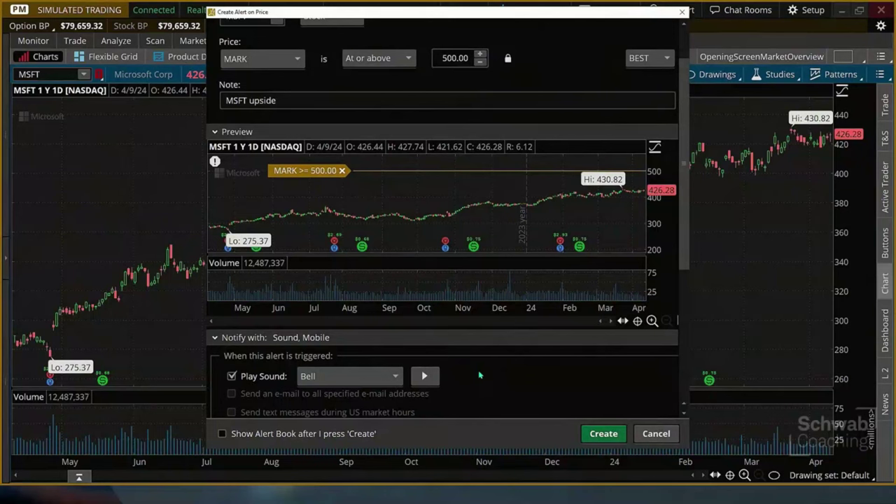
scroll(479, 376, down, 3)
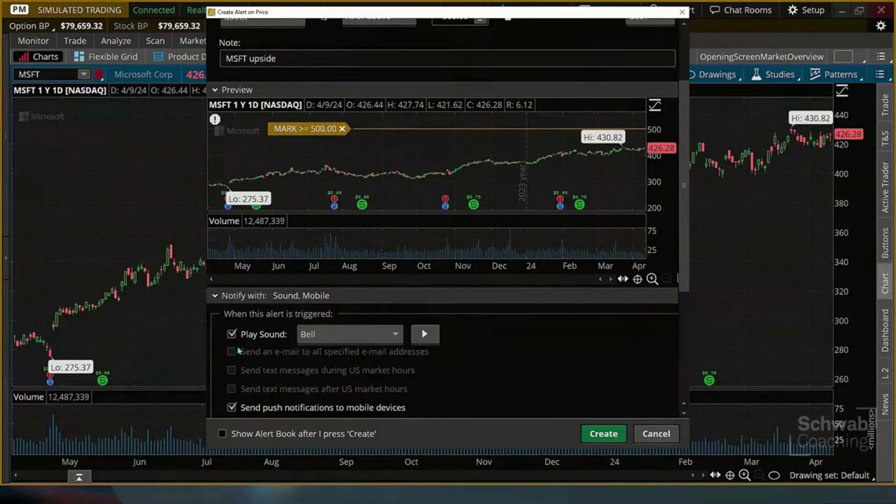
click(383, 336)
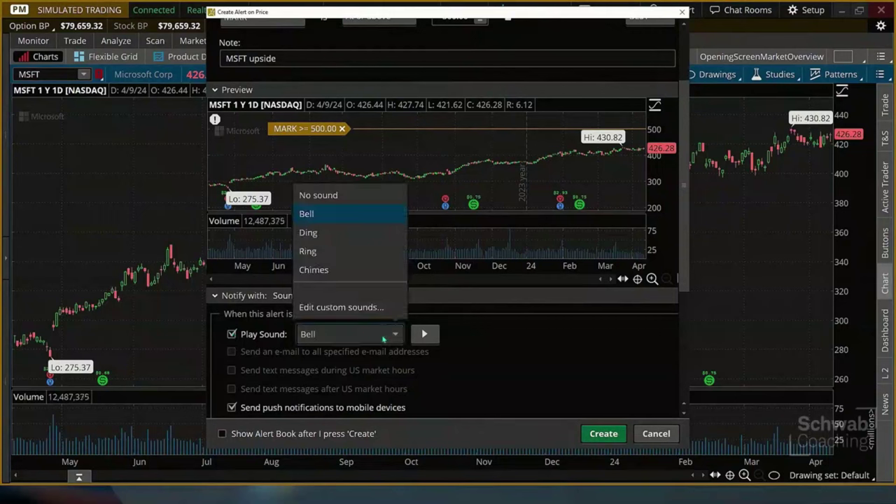
click(383, 337)
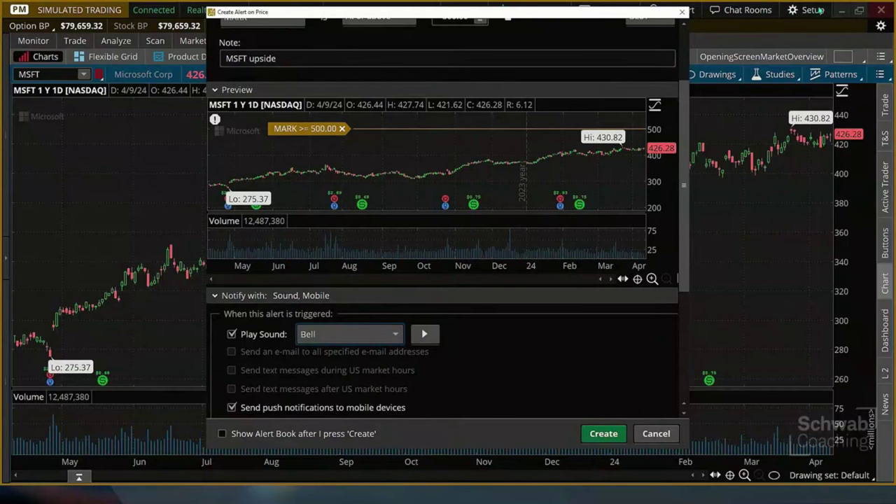
click(683, 13)
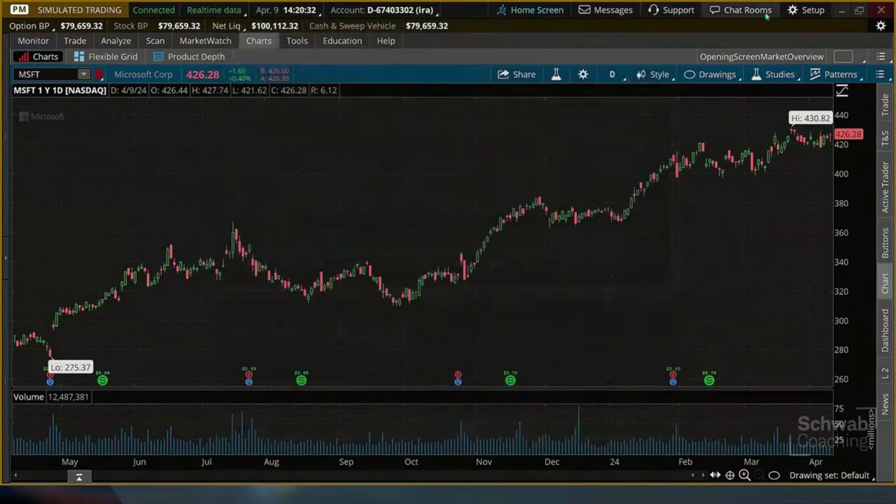
click(803, 10)
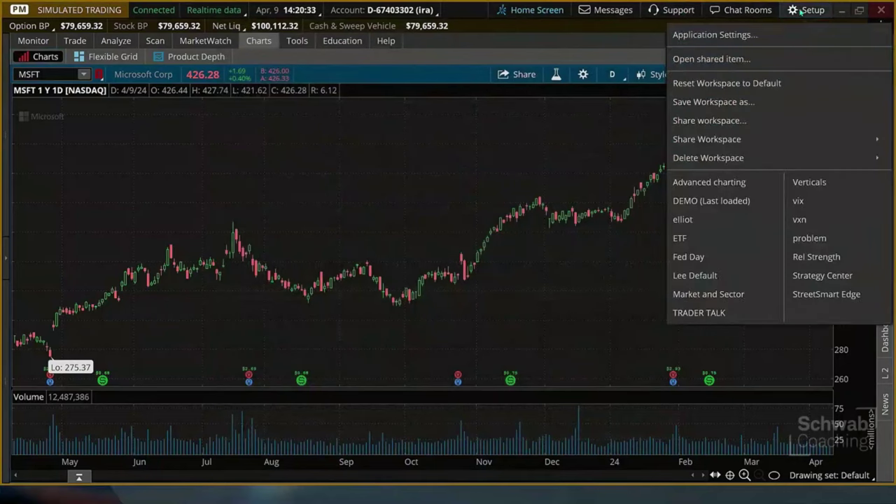
click(759, 40)
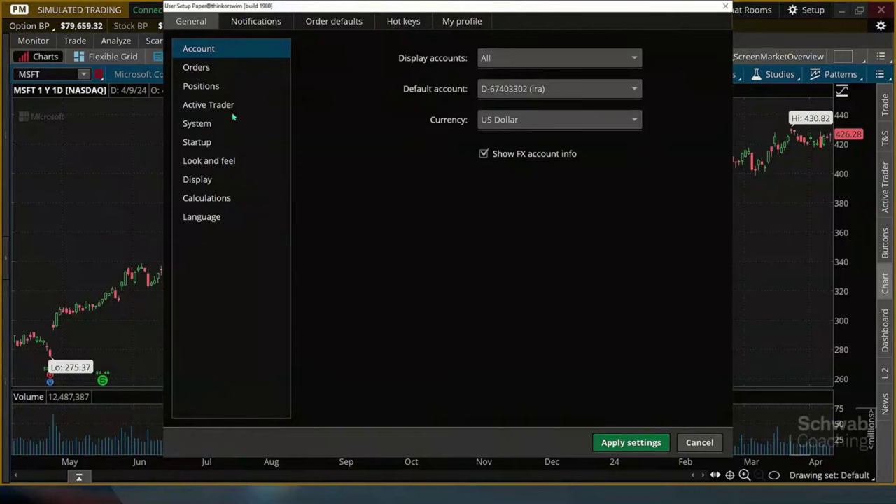
click(244, 22)
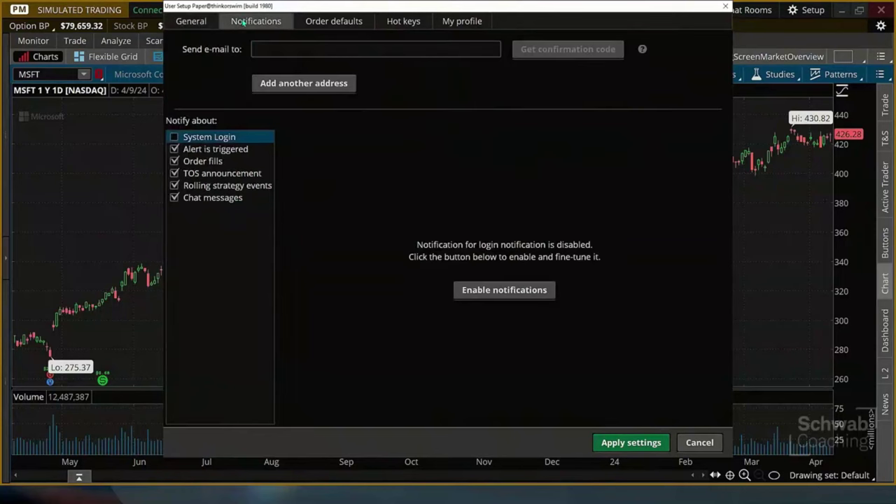
click(312, 52)
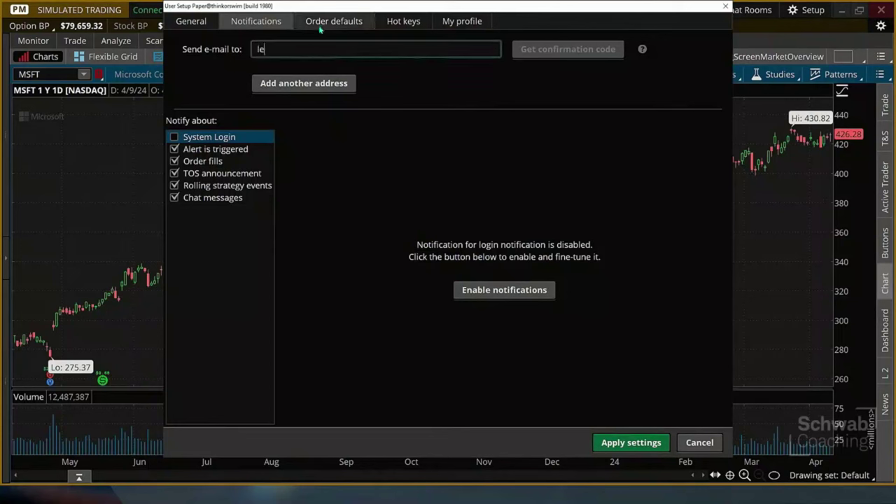
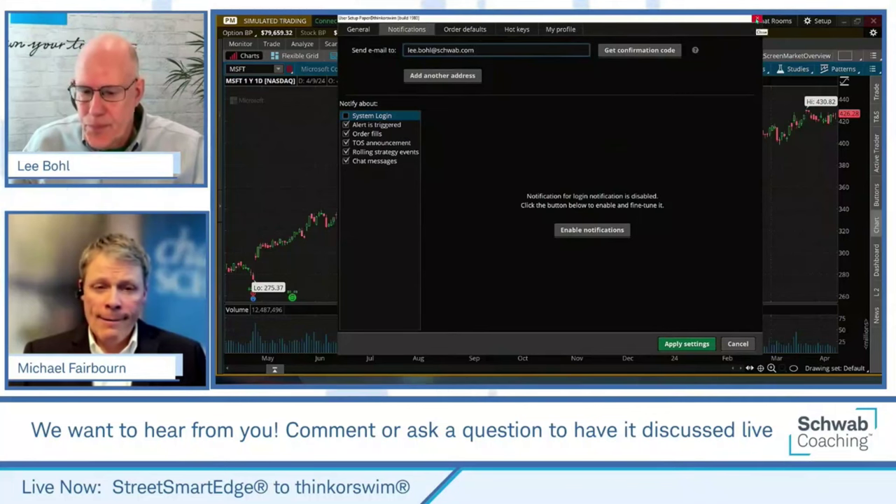
click(757, 19)
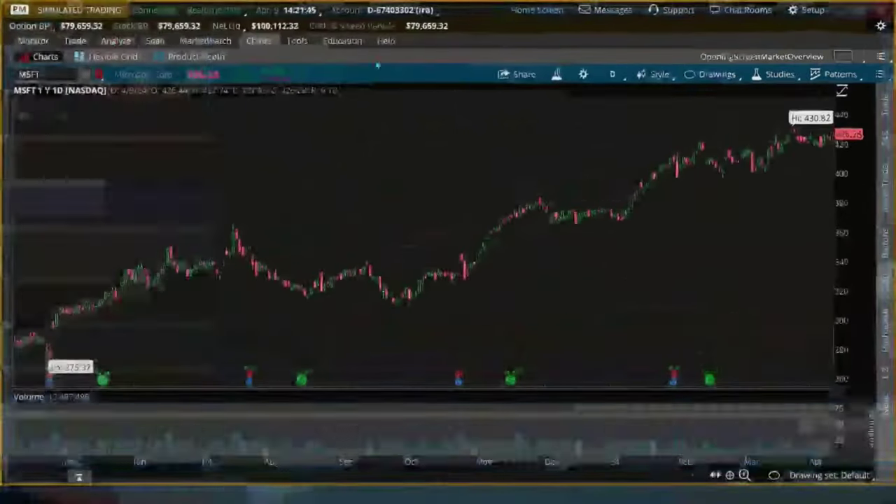
Visit Analyze's Risk Profile, then MarketWatch Alerts with its empty Alert Book, and return to the MSFT chart.
click(115, 44)
click(115, 44)
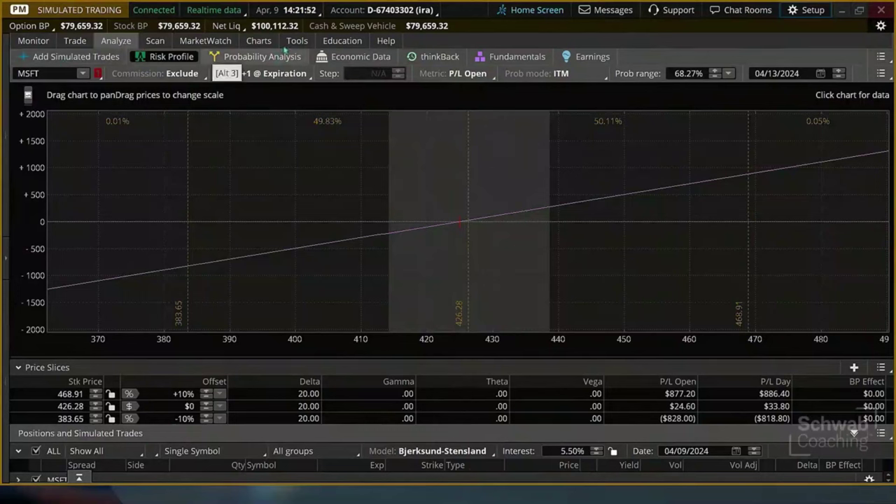
click(212, 42)
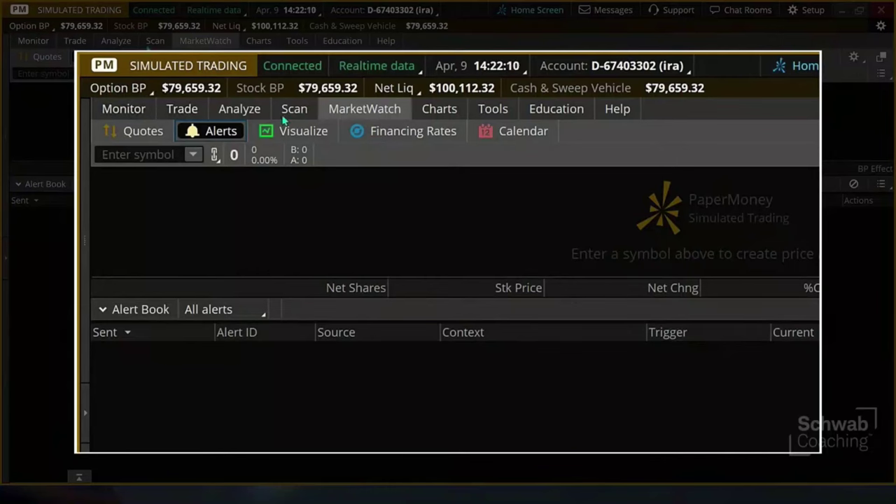
click(439, 109)
Create an MSFT chart alert for mark at or above 500.00 noted 'Msft upside'.
right_click(716, 301)
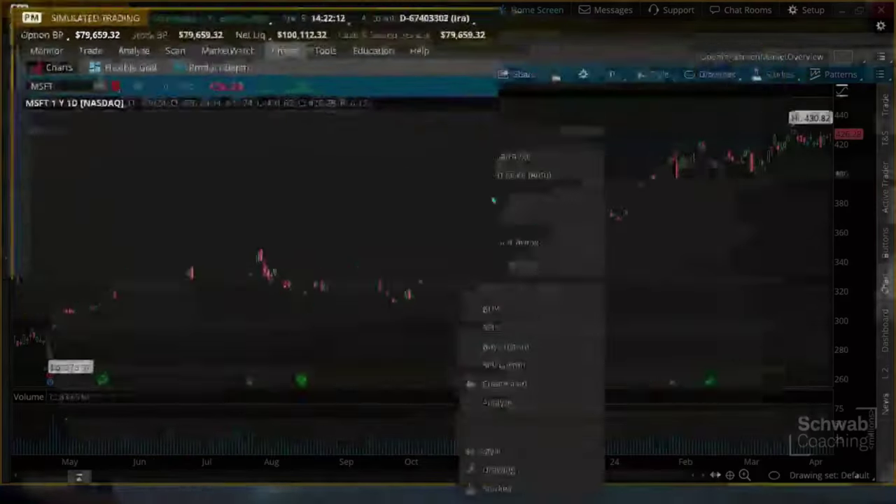
click(504, 383)
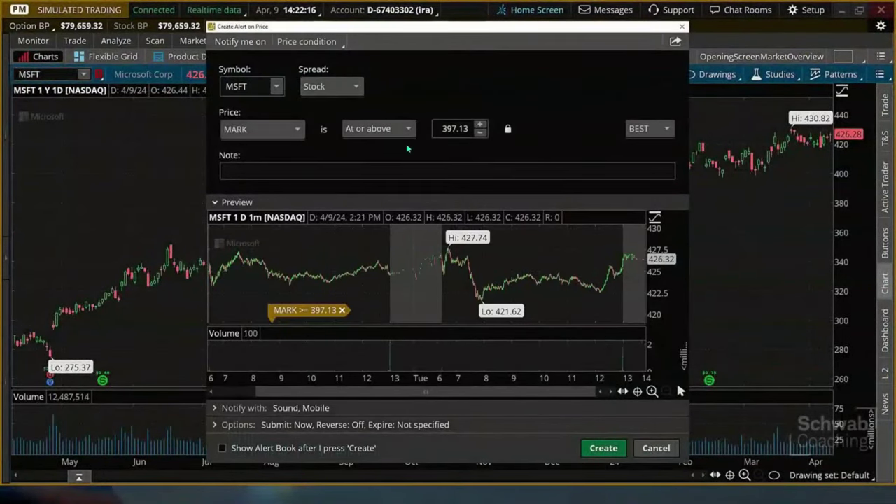
click(469, 128)
key(BackSpace)
key(BackSpace)
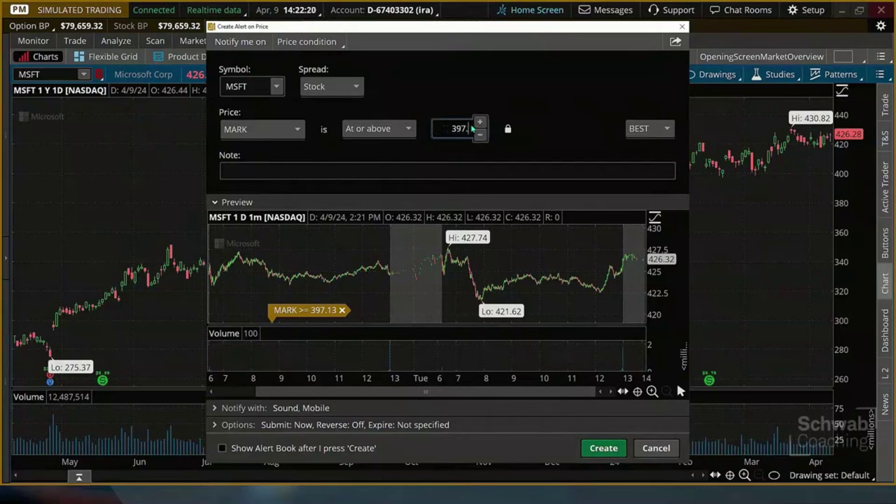
key(BackSpace)
key(BackSpace)
key(BackSpace)
key(BackSpace)
text(500)
click(291, 172)
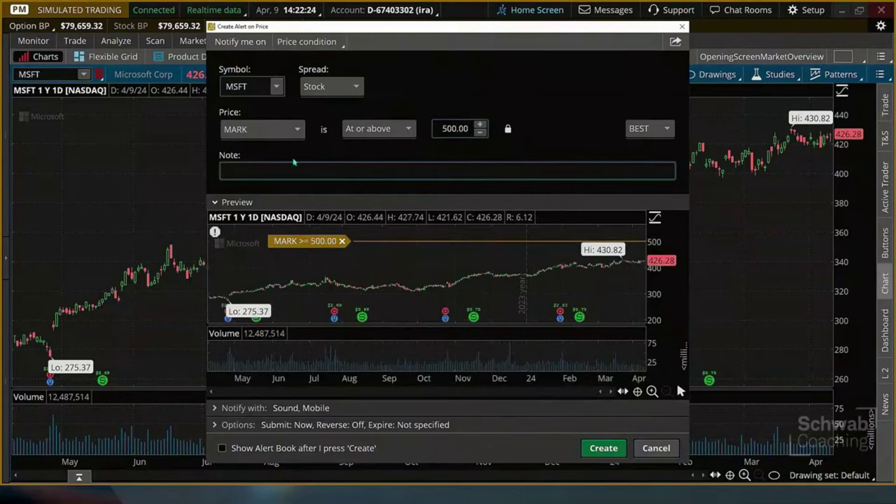
text(Msft upsid)
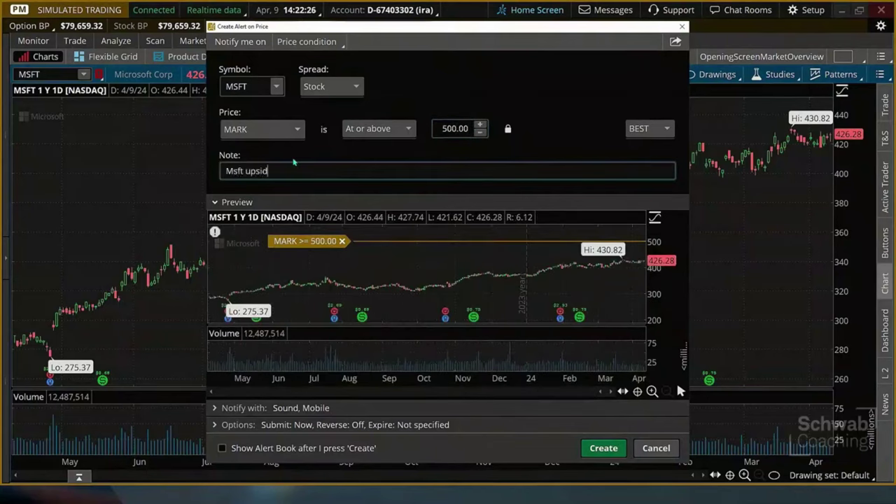
text(e)
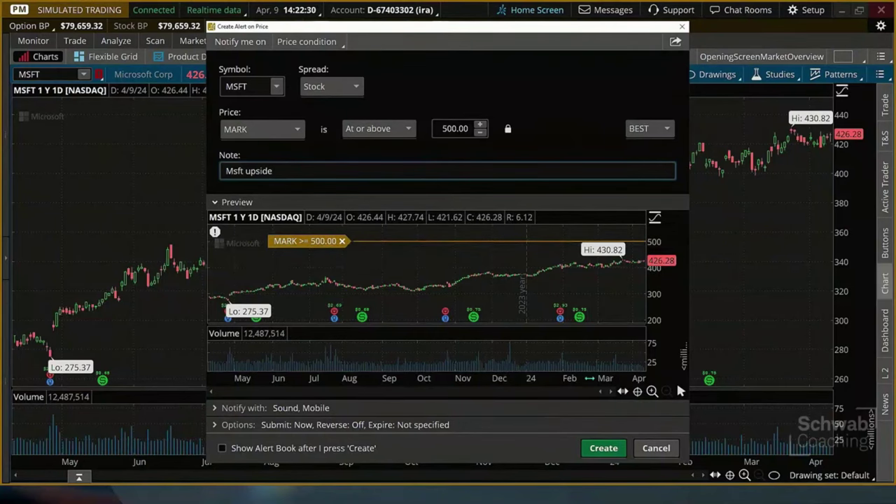
click(607, 450)
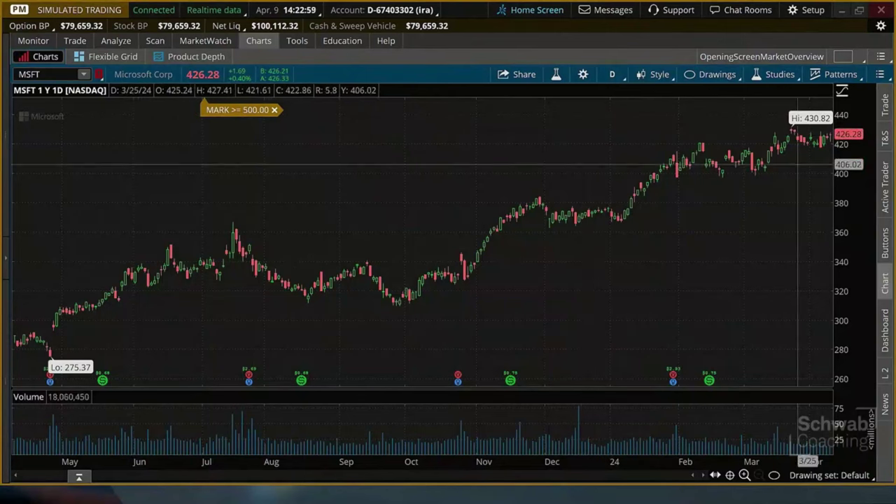
Stretch the price axis to reveal the 500 alert line, restore it, and open MarketWatch Alerts.
drag(856, 184, 858, 306)
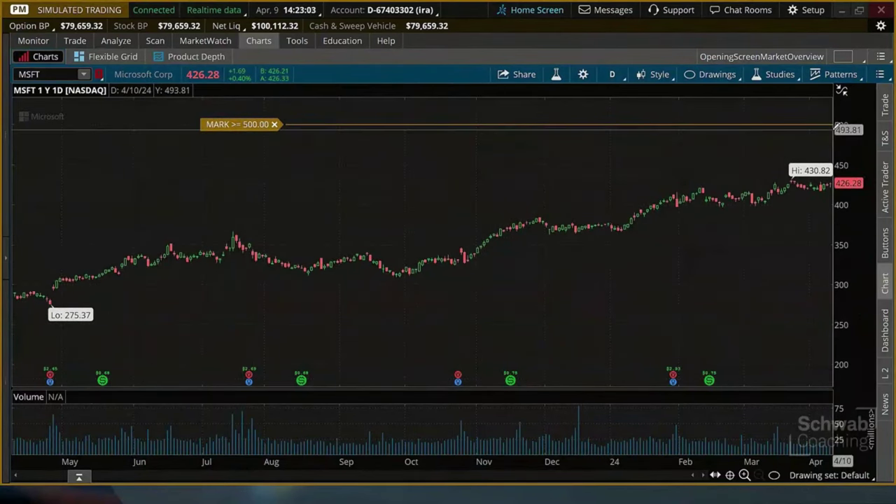
drag(851, 253, 850, 204)
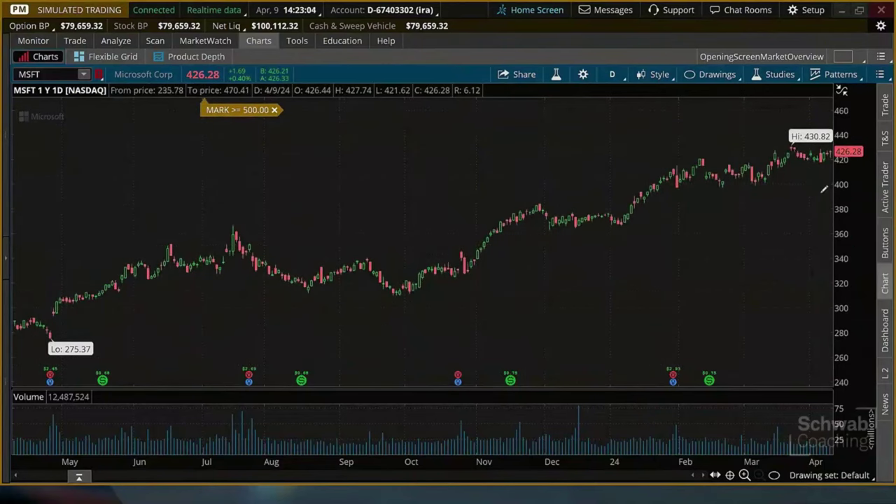
click(202, 42)
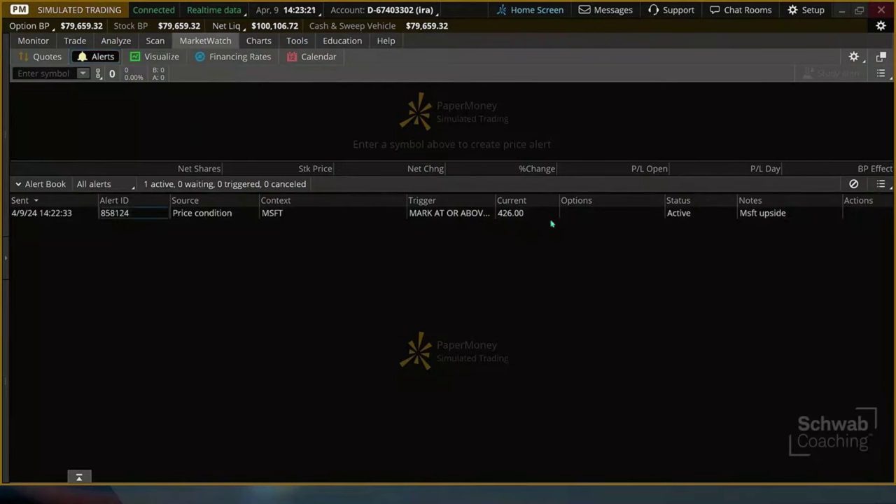
Inspect the MSFT alert row's action menu, then dismiss it.
right_click(305, 213)
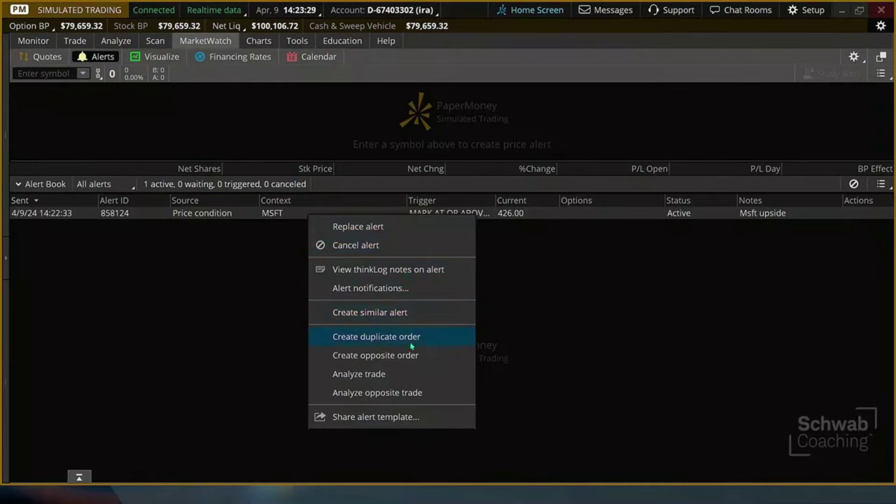
click(514, 33)
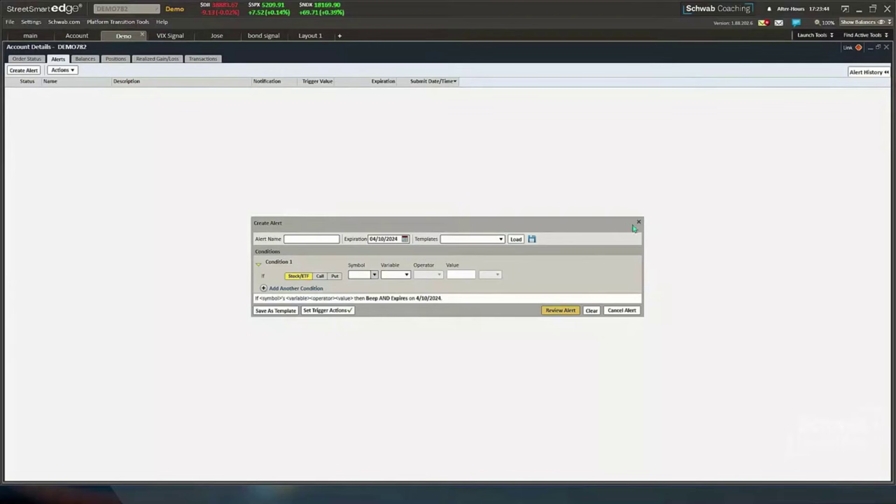
Close StreetSmart Edge's Create Alert dialog, view its Balances, and return to thinkorswim.
click(638, 222)
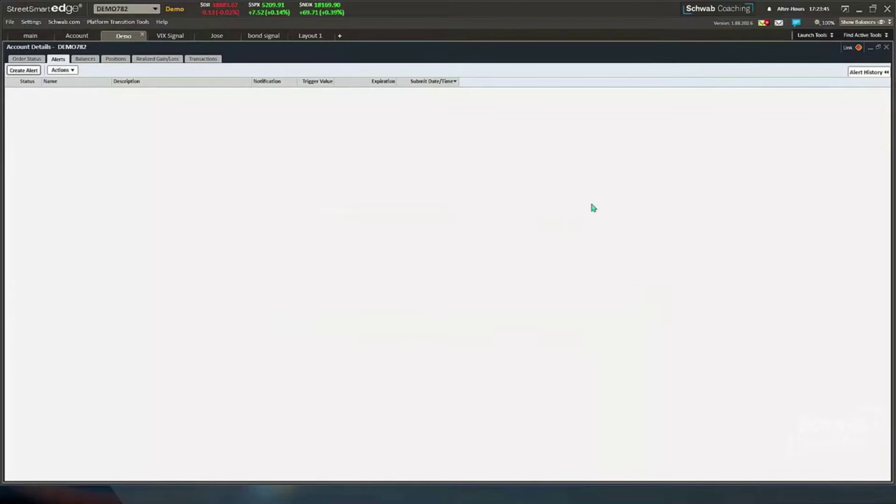
click(86, 60)
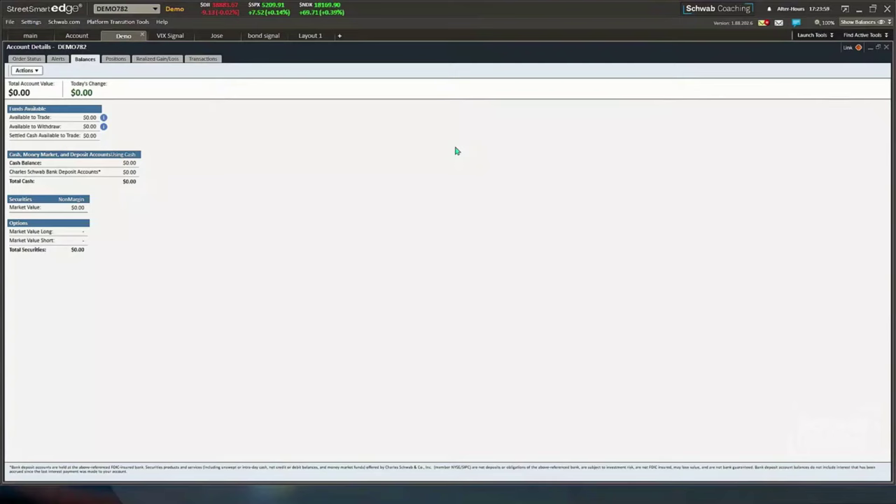
key(alt+Tab)
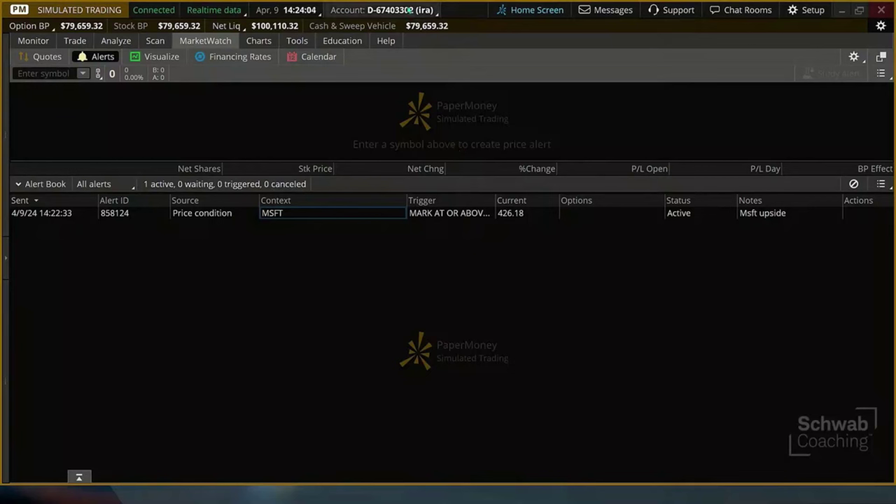
Review the account list without switching, then show Monitor's Activity and Positions.
click(409, 10)
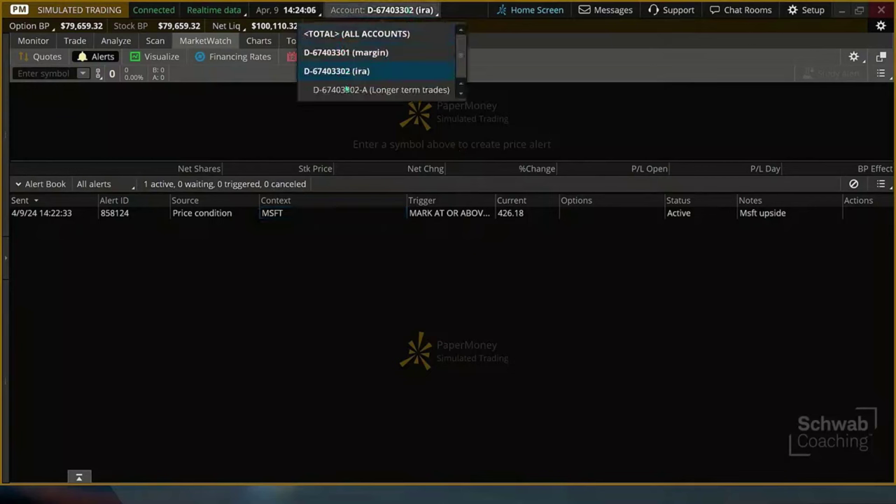
click(462, 9)
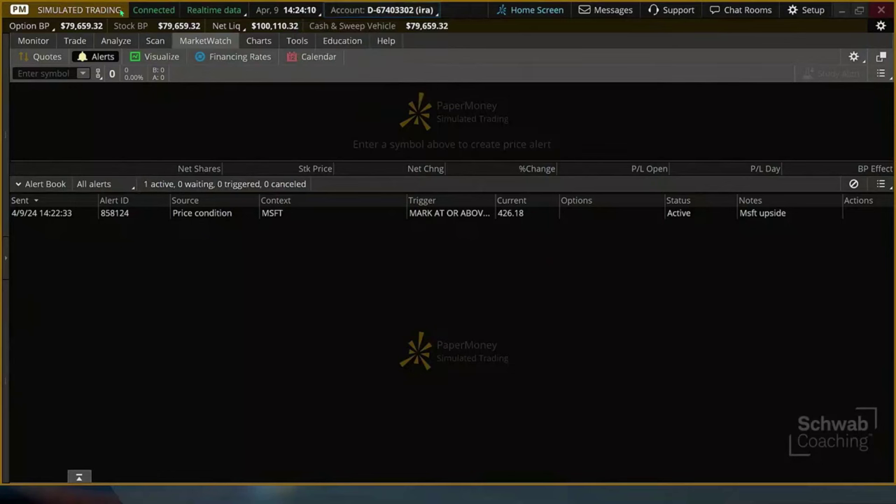
click(420, 12)
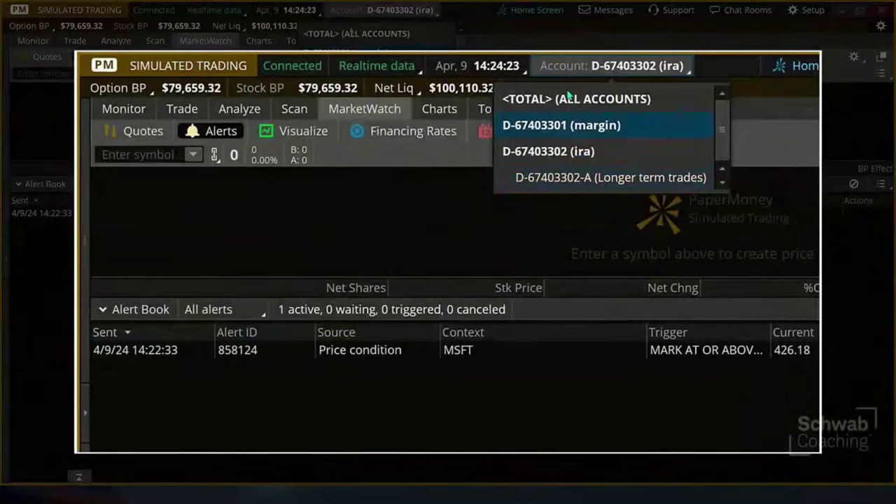
click(790, 141)
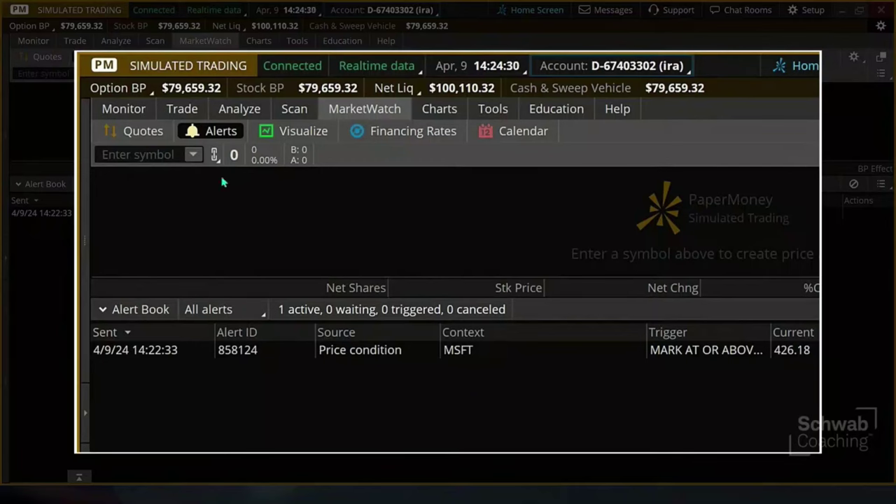
click(130, 108)
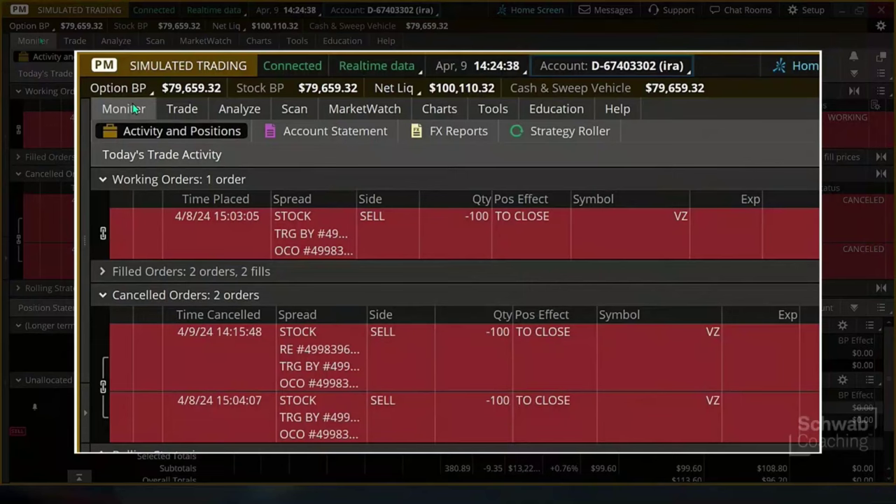
Open the Account Statement, collapse Order History, and expand Cash & Sweep Vehicle.
click(336, 133)
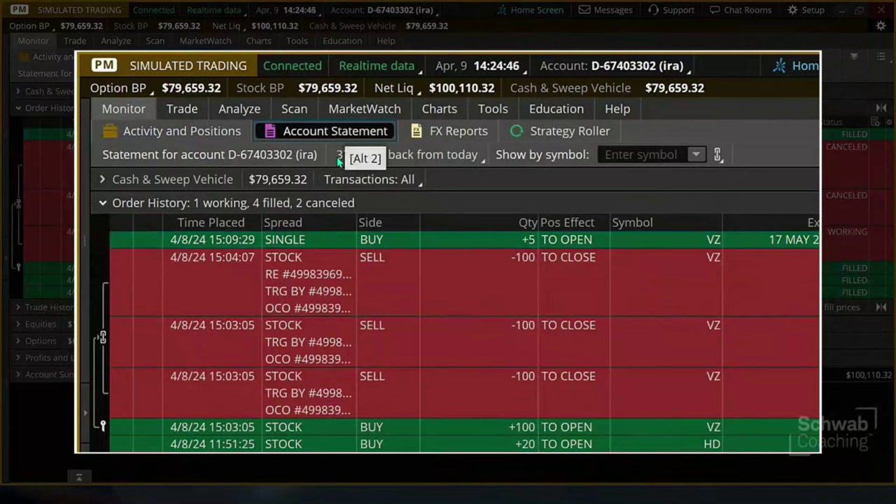
click(102, 203)
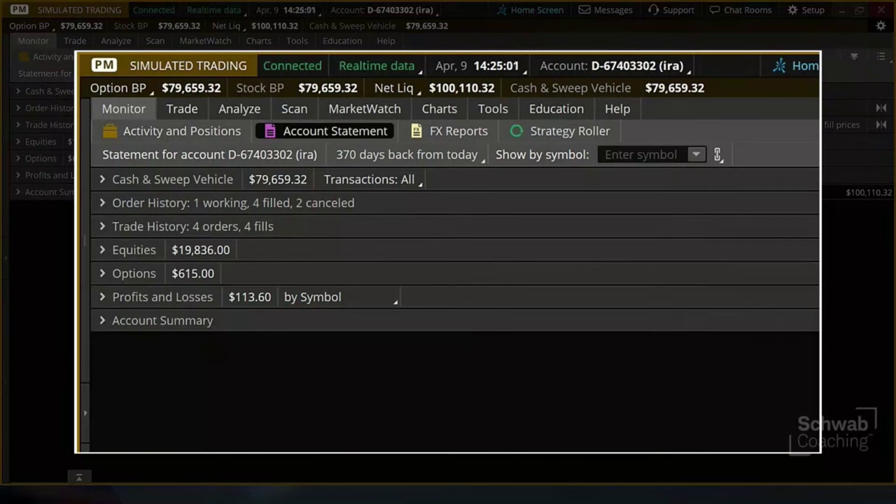
click(103, 180)
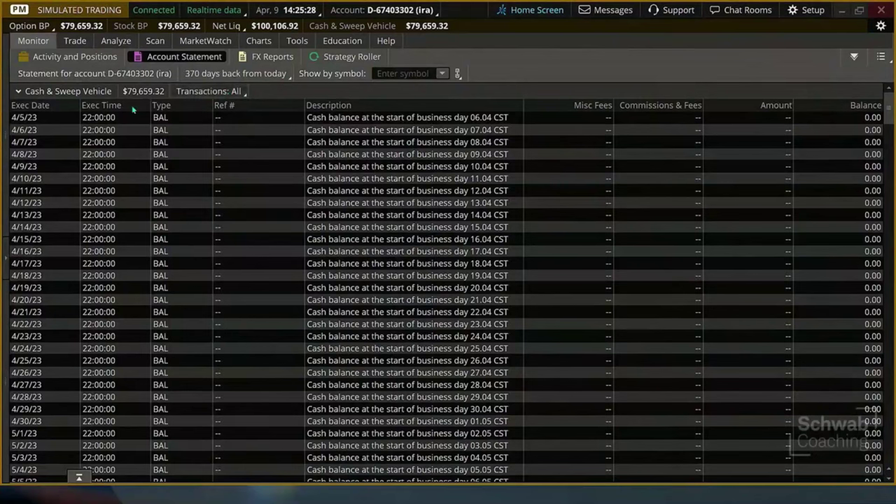
Filter Cash & Sweep transactions to Trades only and select the HD 20-share purchase.
click(231, 92)
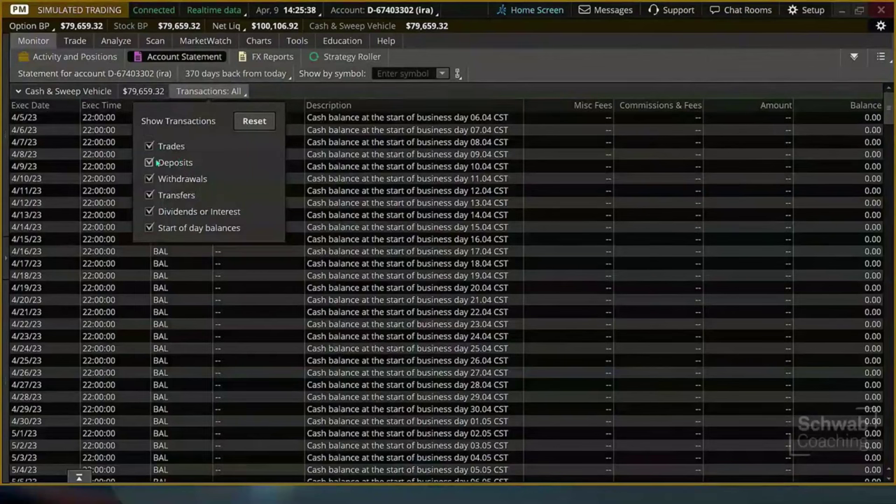
click(157, 163)
click(149, 180)
click(149, 195)
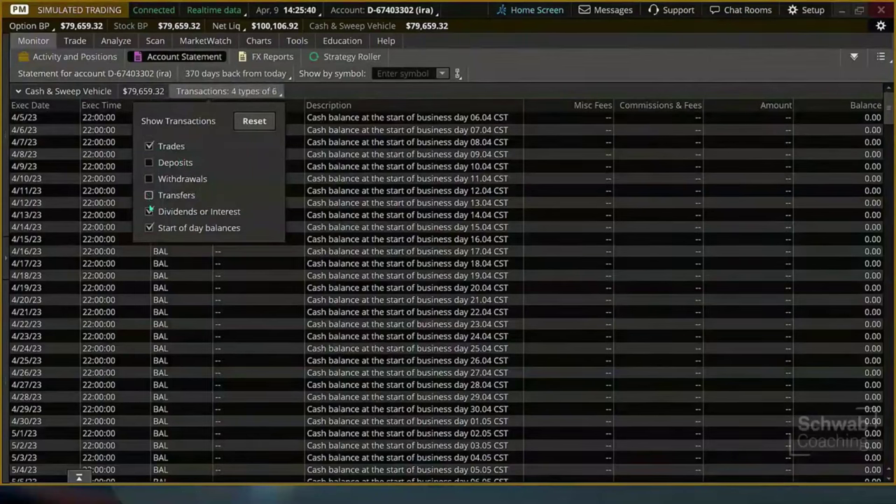
click(149, 211)
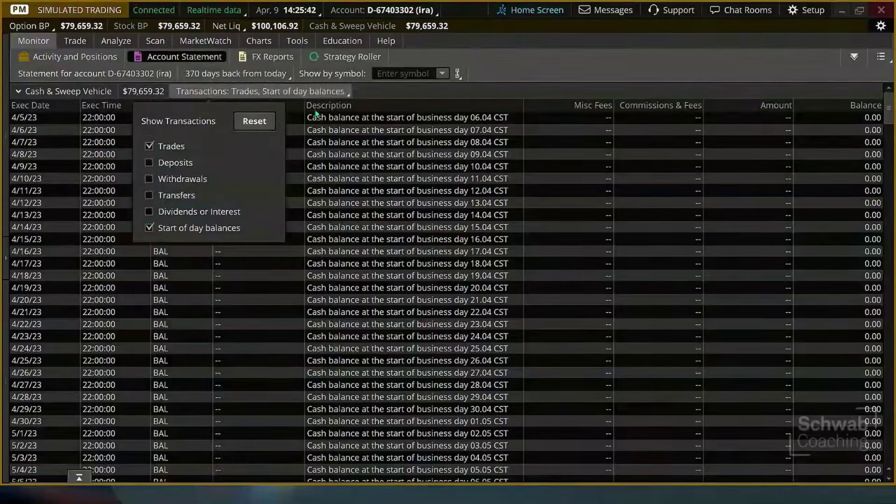
click(149, 229)
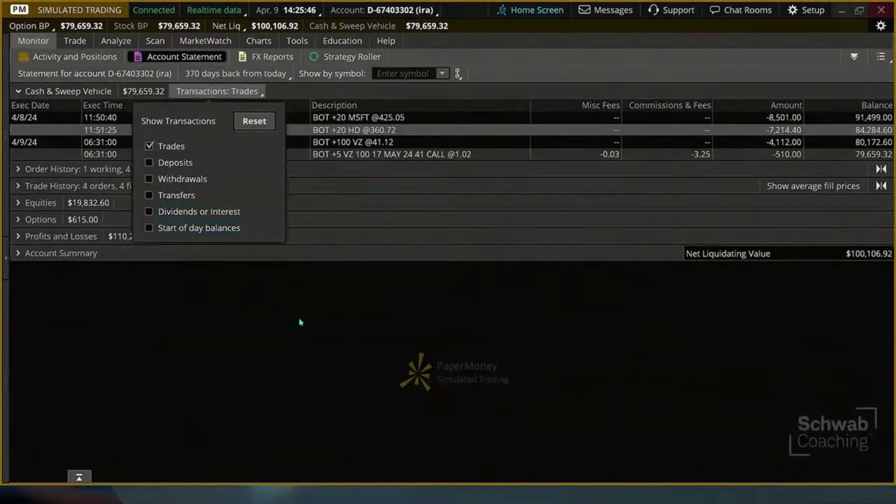
click(300, 322)
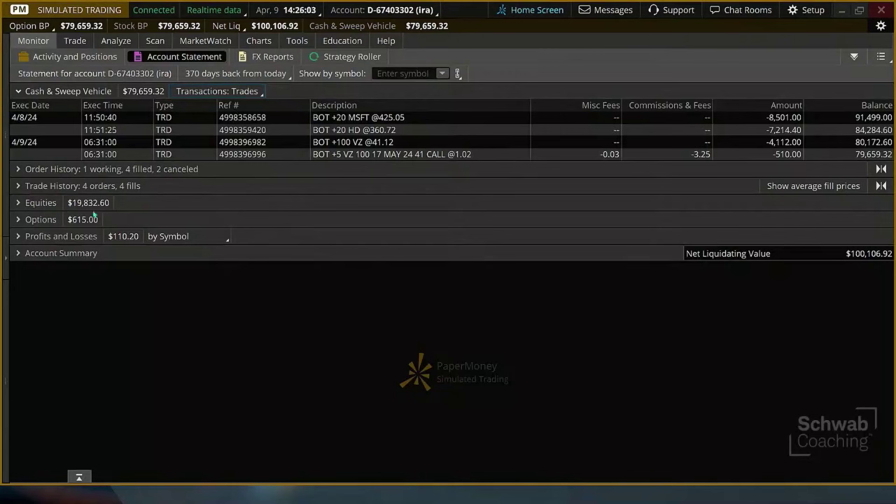
click(144, 132)
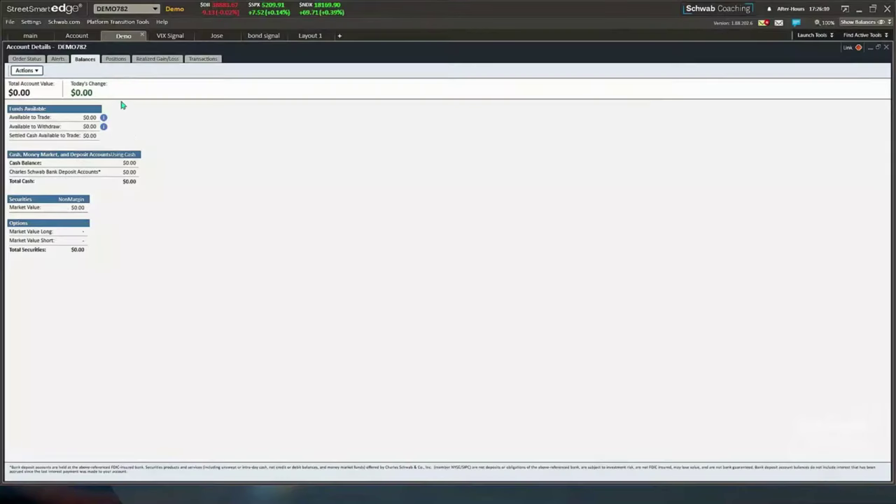
View the demo account's Realized Gain/Loss, showing no P&L today, then return to thinkorswim.
click(157, 60)
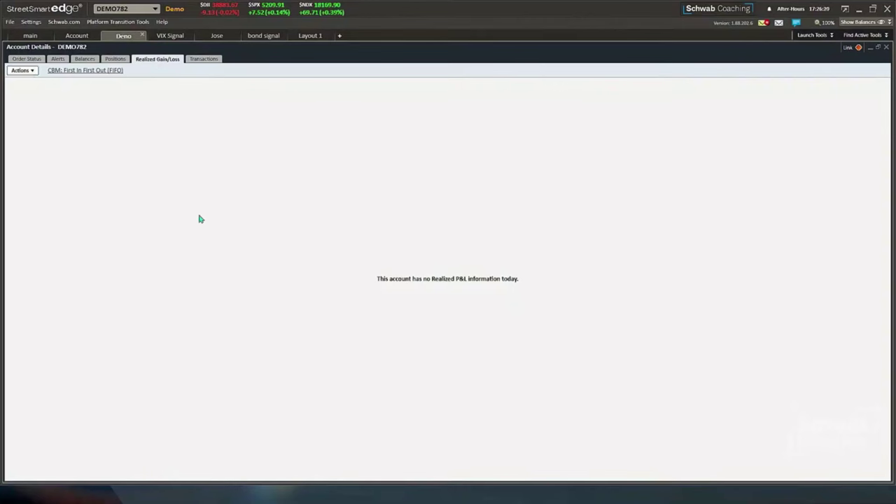
key(alt+Tab)
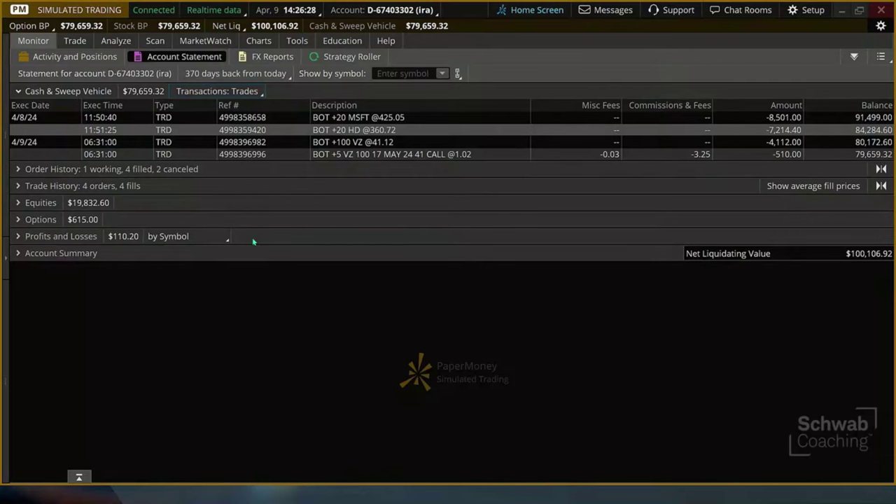
Show Activity and Positions with Working Orders collapsed, and view HD's trade of 20 shares at 360.72.
click(31, 61)
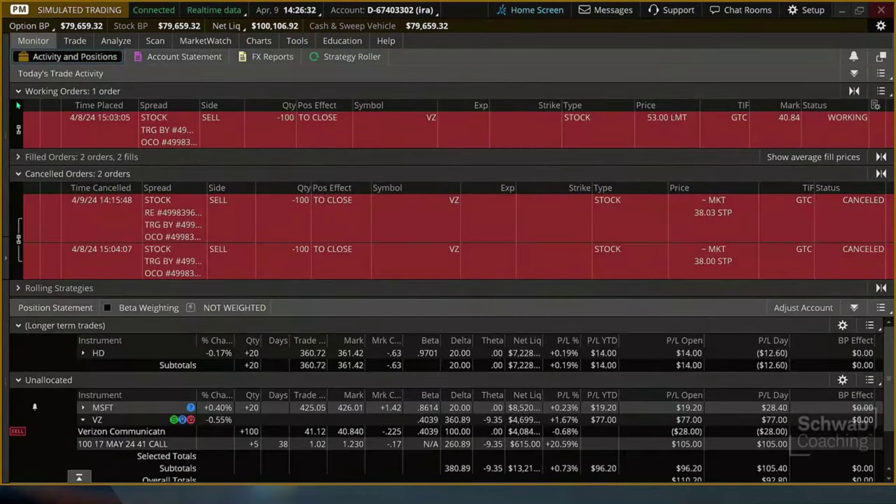
click(18, 91)
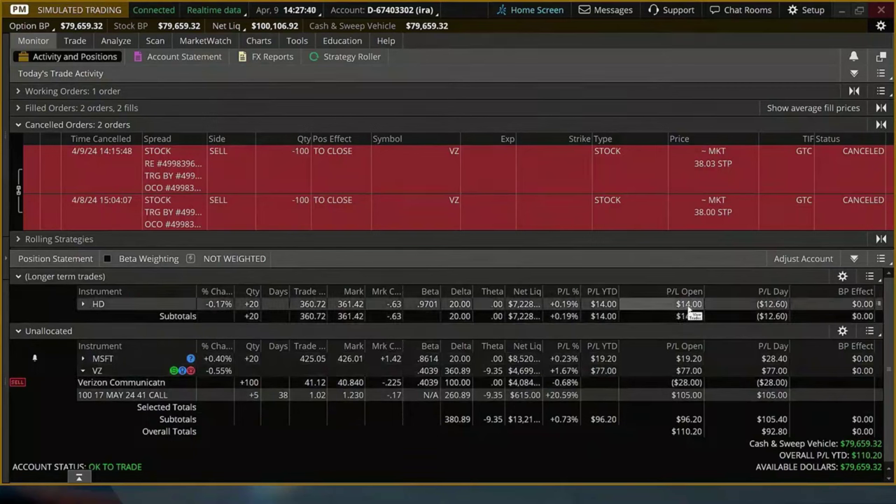
click(690, 308)
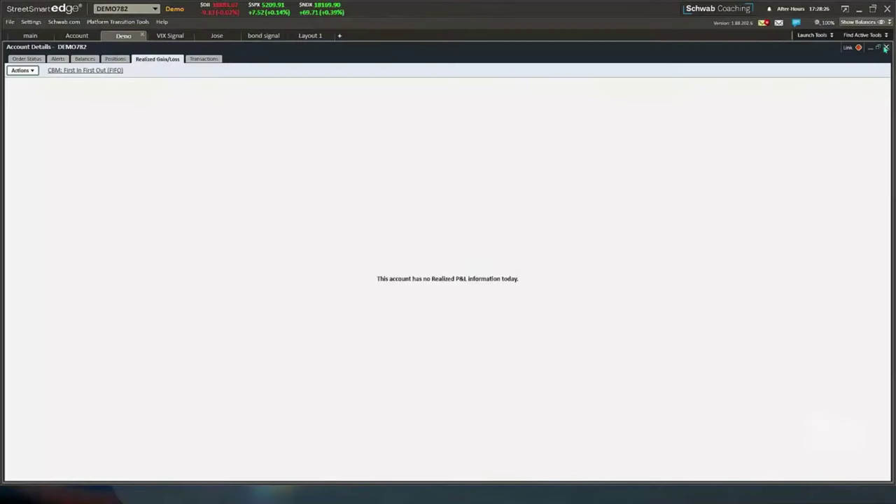
Restore Account Details, center and maximize the AT&T Level II window, and select its symbol box.
click(880, 48)
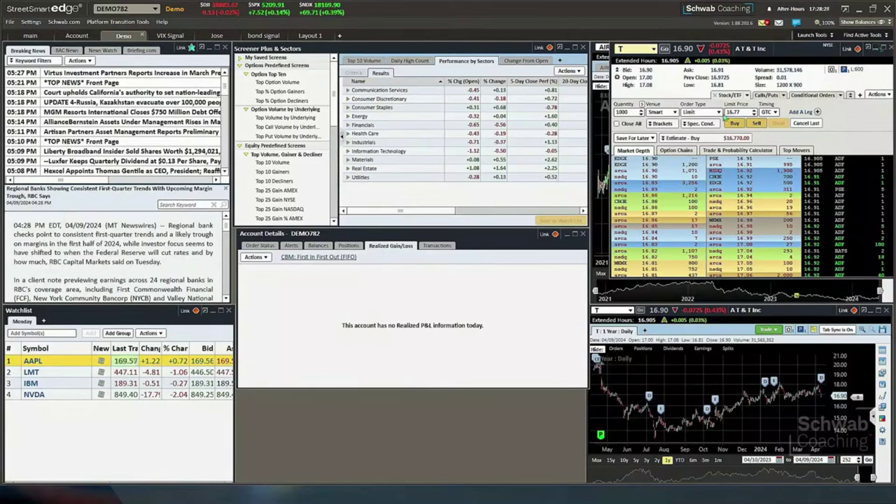
drag(781, 49, 523, 110)
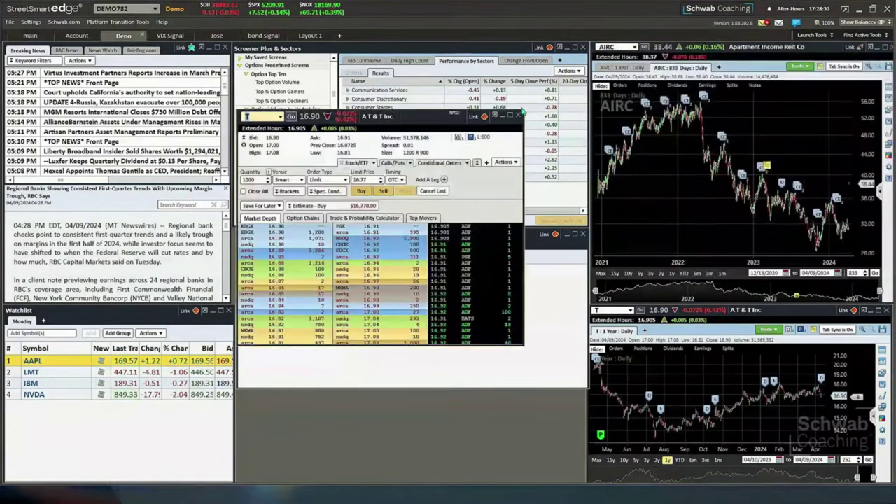
click(510, 116)
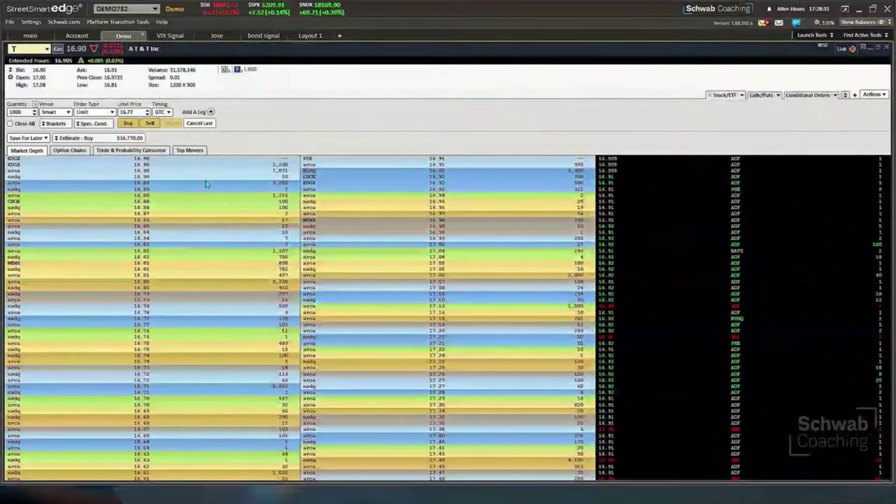
click(20, 49)
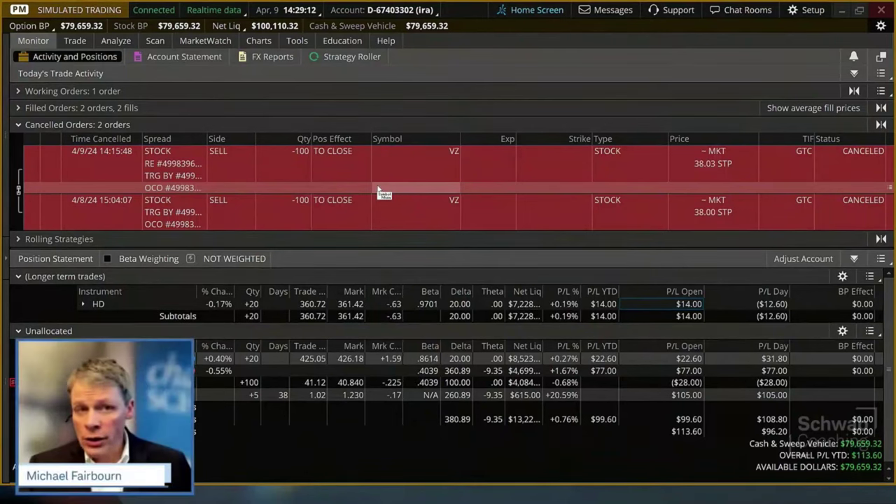
Open the MSFT chart and toggle the Level II and Time & Sales panels on then off.
click(259, 42)
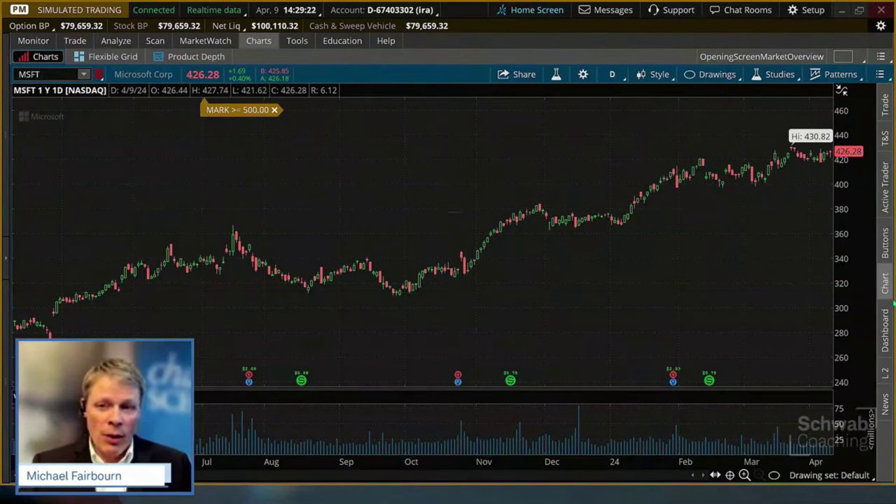
click(886, 373)
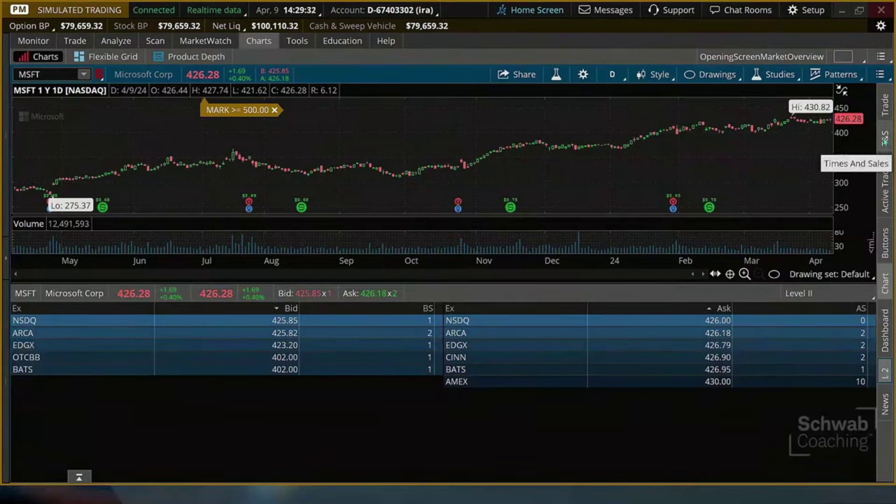
click(884, 139)
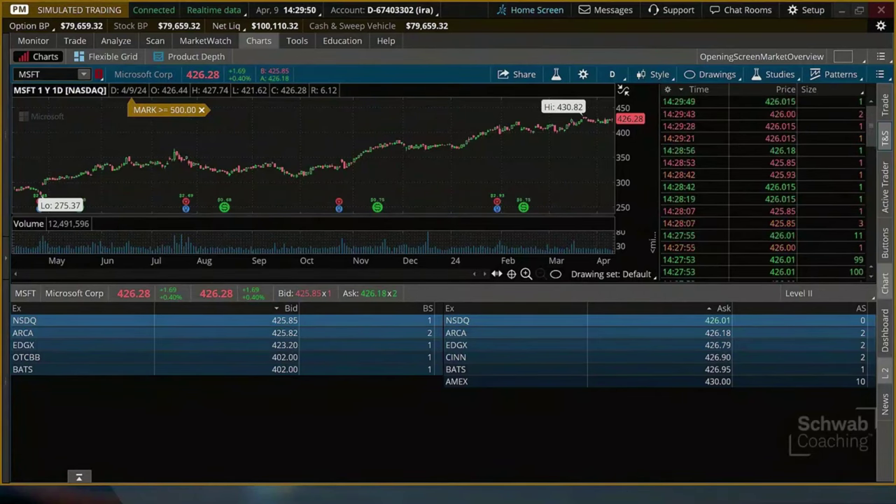
click(885, 372)
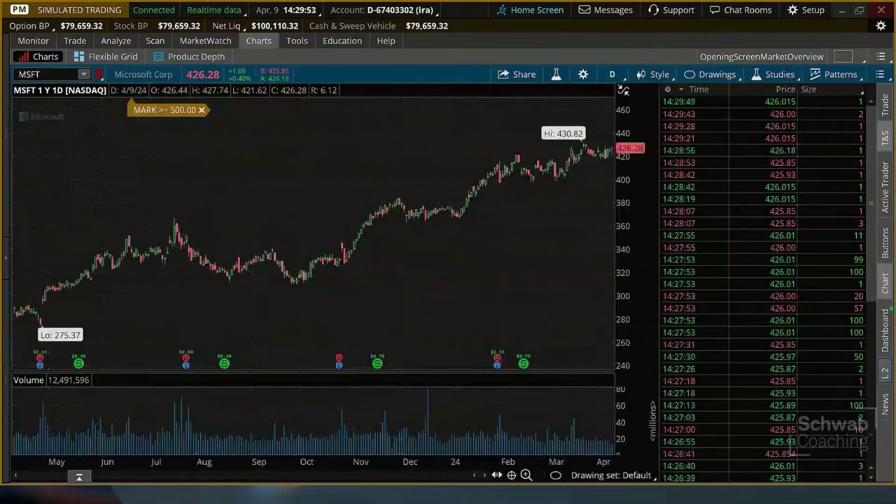
click(883, 138)
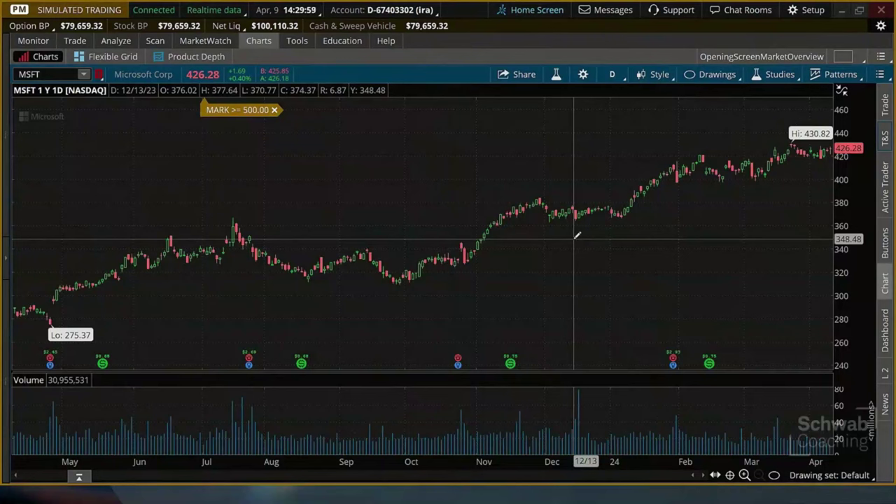
Bring up the chart's order and drawing menu and dismiss it without choosing anything.
right_click(456, 160)
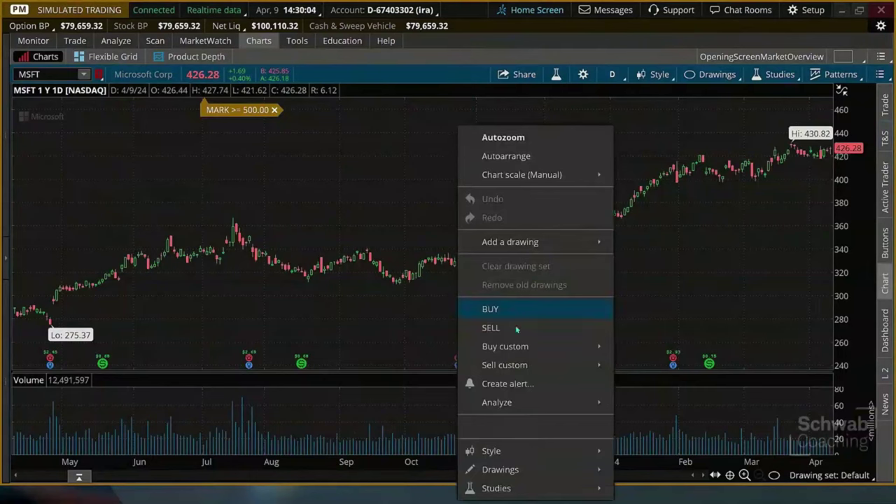
mouse_move(526, 348)
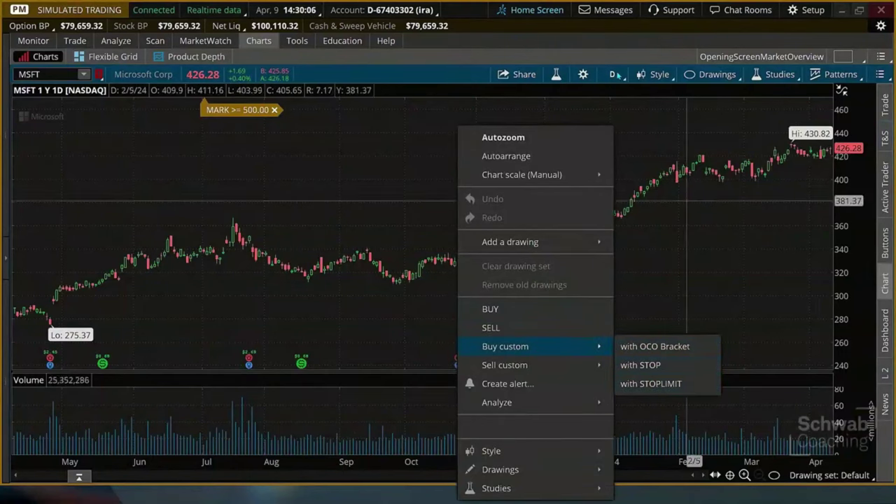
click(468, 84)
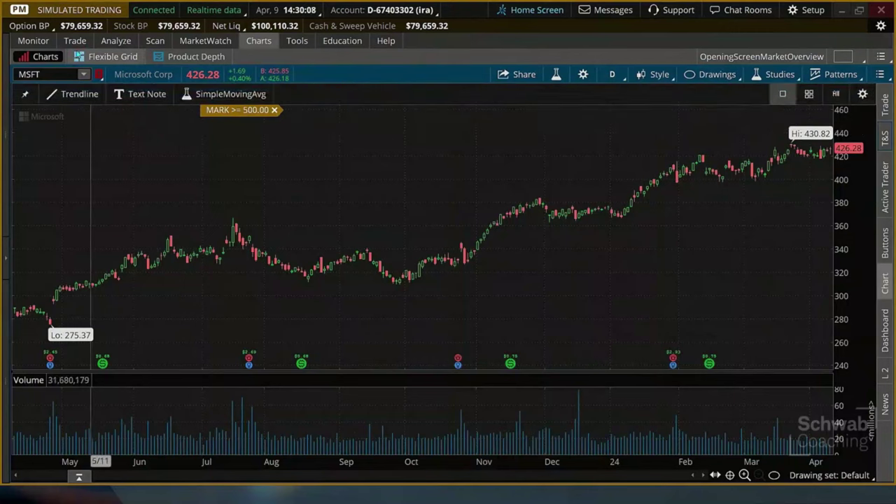
Load AT&T (T) on the All Products trade page and expand its underlying quote details.
click(74, 42)
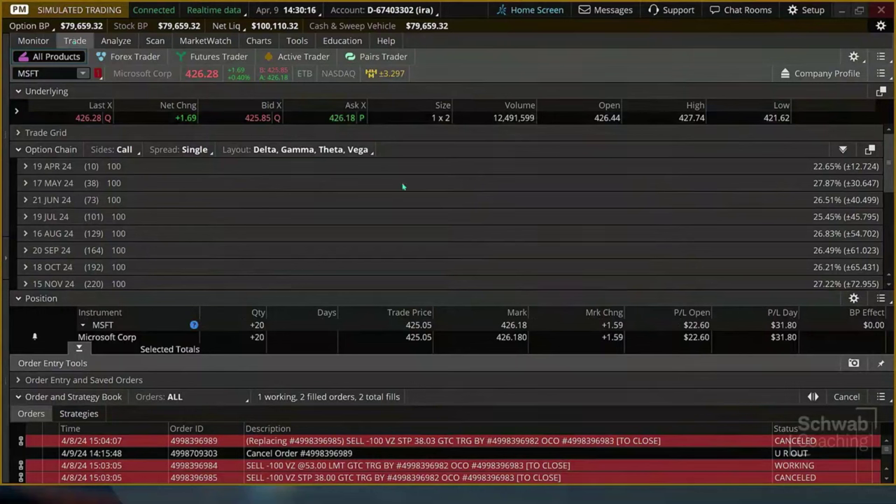
click(42, 73)
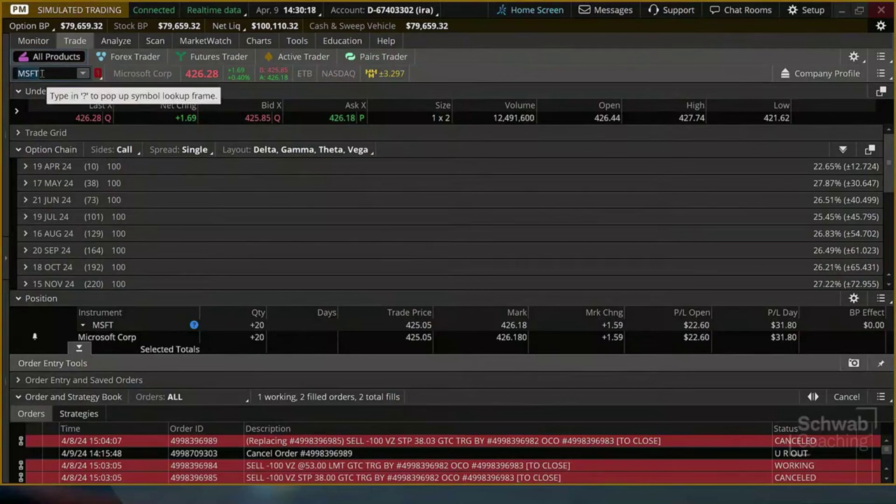
key(BackSpace)
text(T)
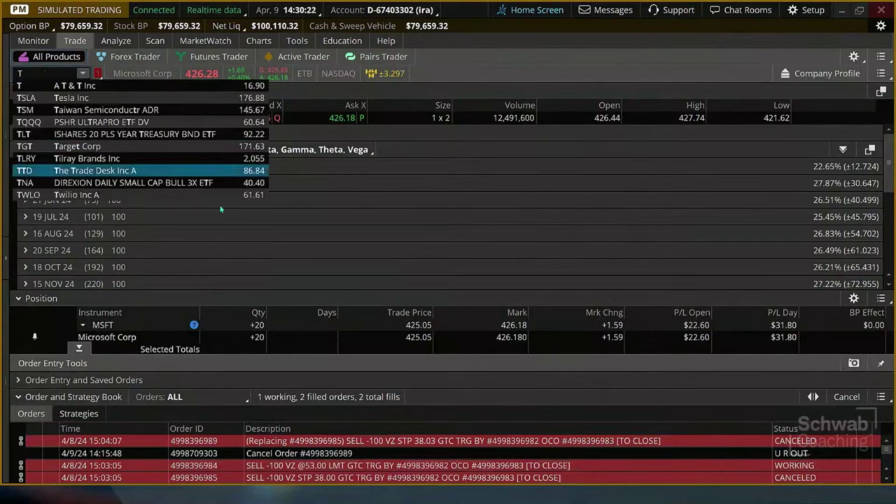
click(70, 86)
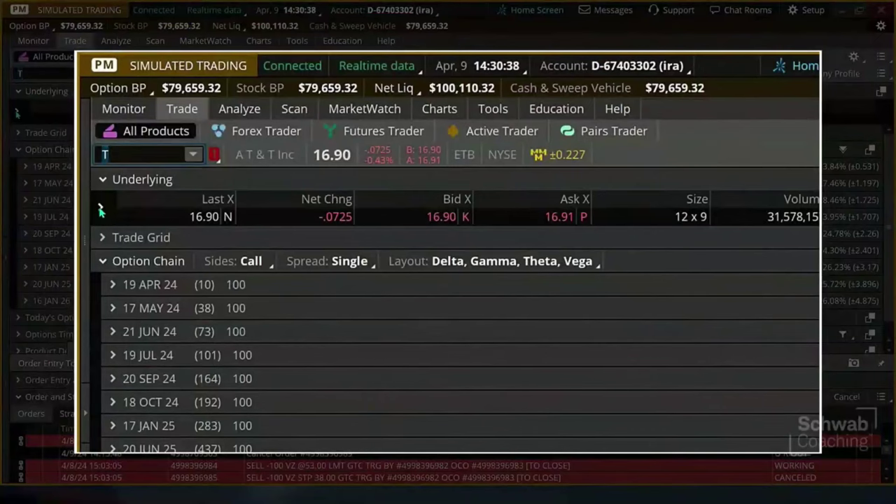
click(100, 210)
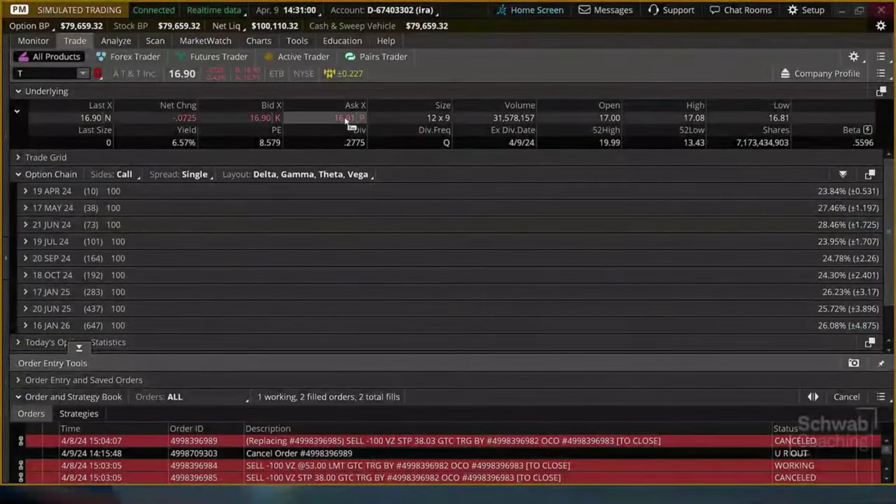
Start a buy order for 100 T shares at the 16.91 ask price.
right_click(350, 123)
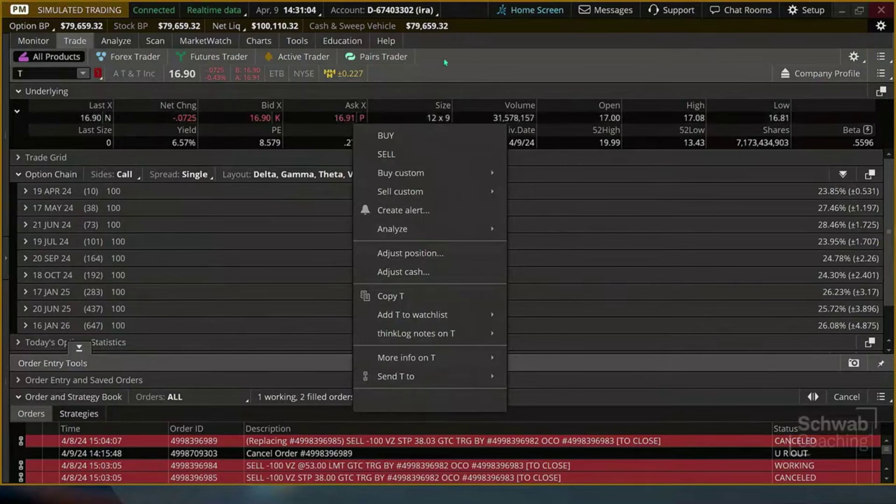
key(Escape)
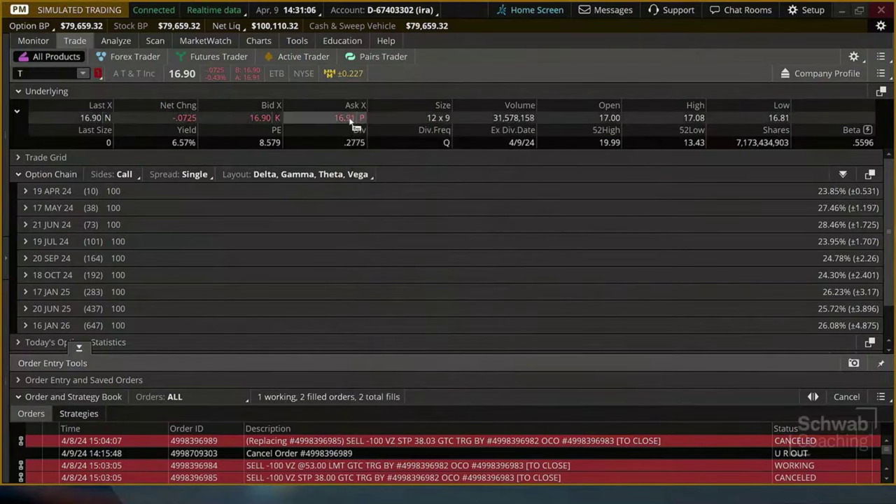
click(350, 121)
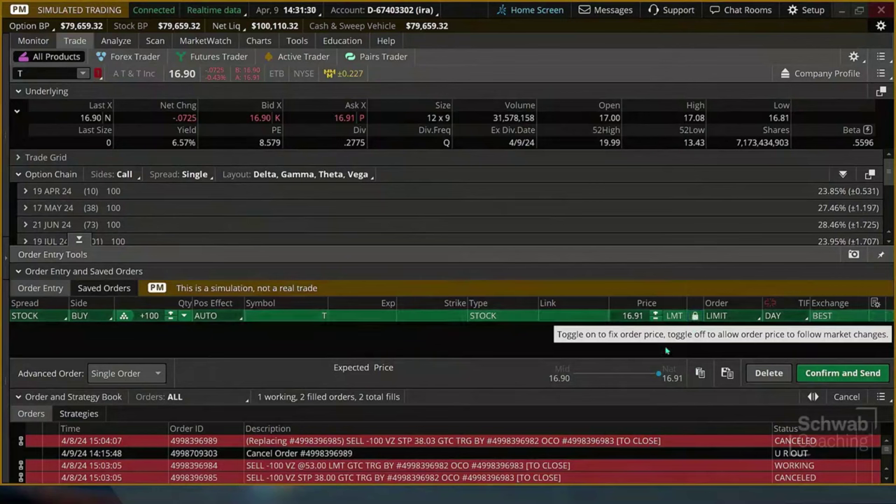
Keep the order as LIMIT and DAY and bring up its $1,691.00 confirmation.
click(695, 317)
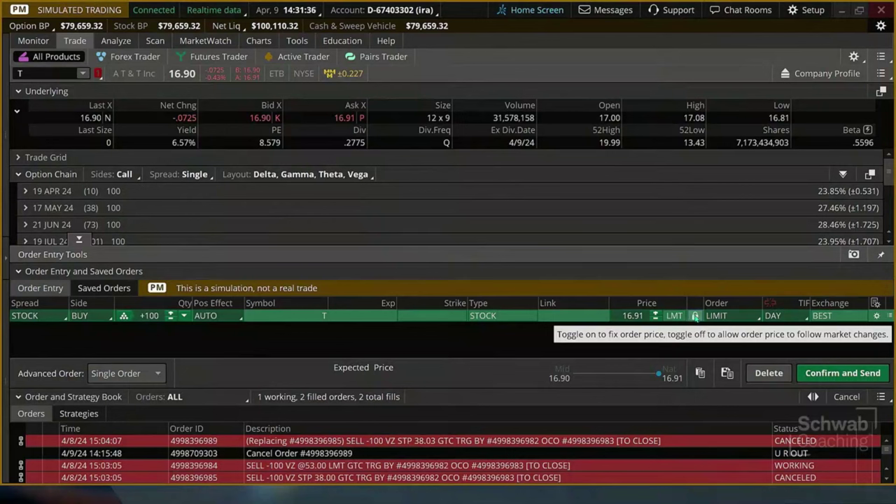
click(694, 317)
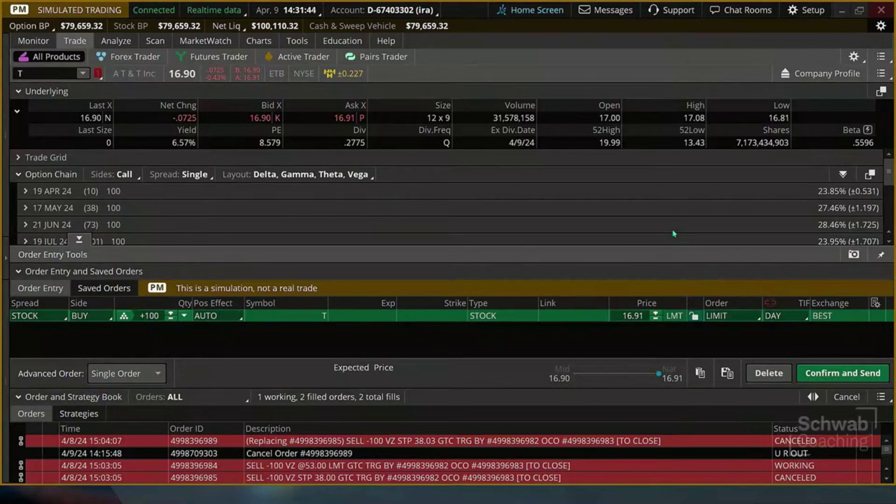
click(733, 318)
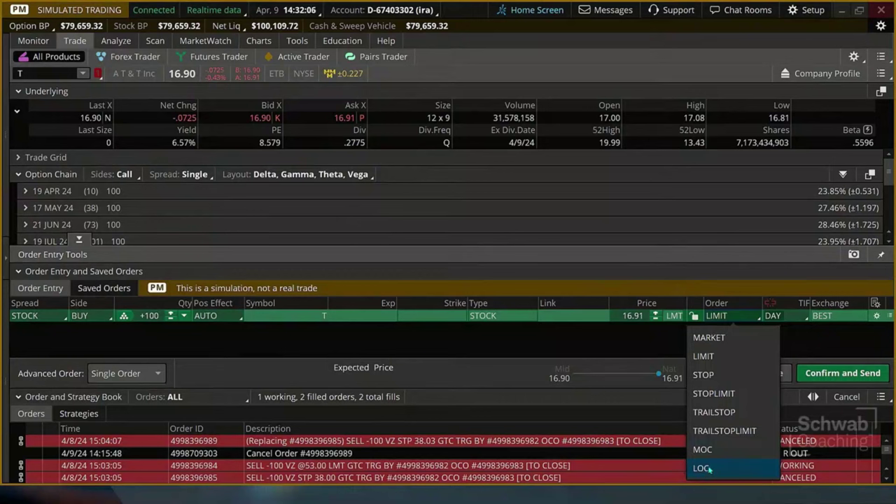
click(611, 339)
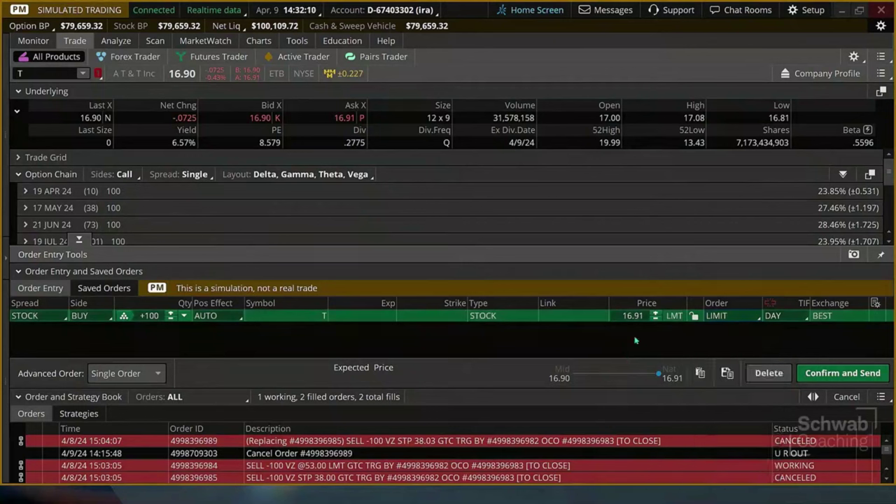
click(775, 316)
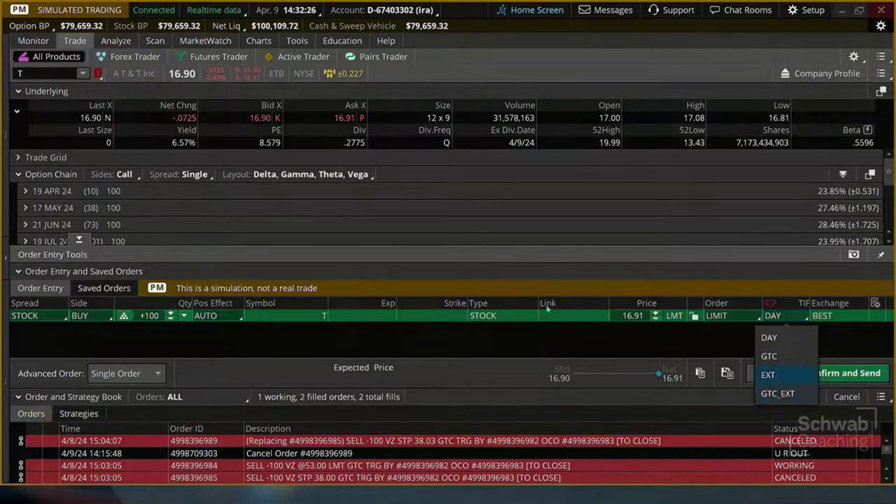
key(Escape)
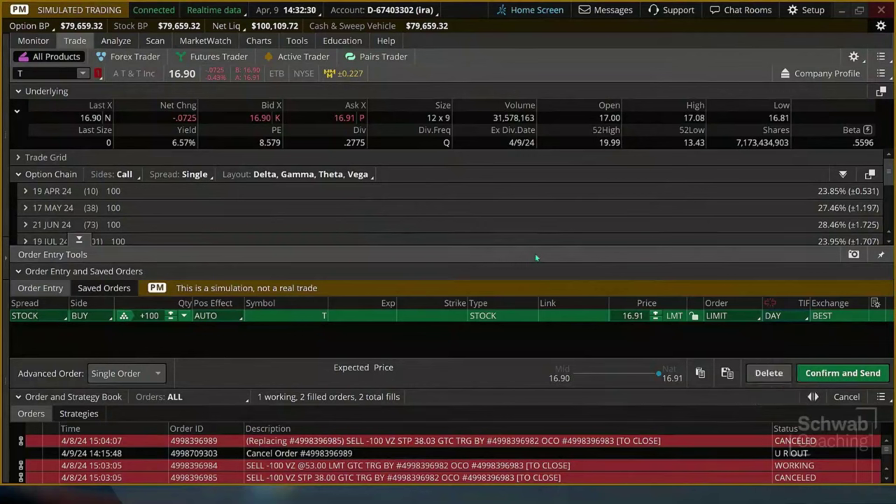
click(729, 317)
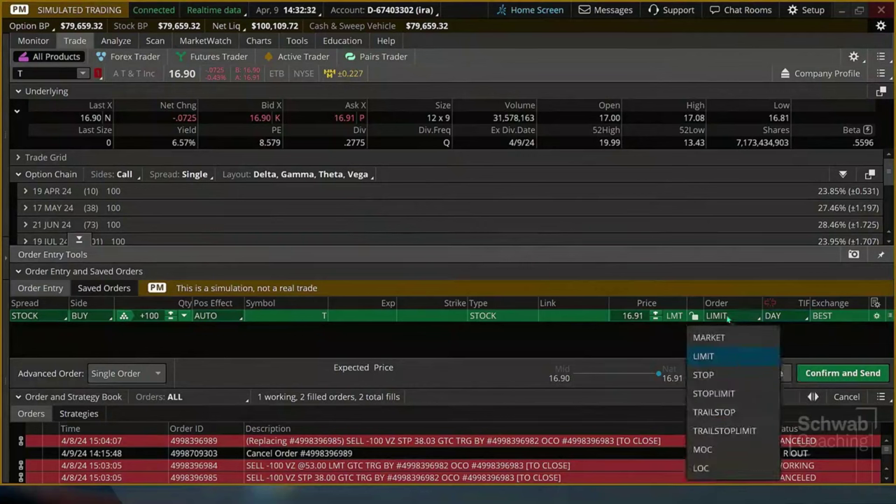
key(Escape)
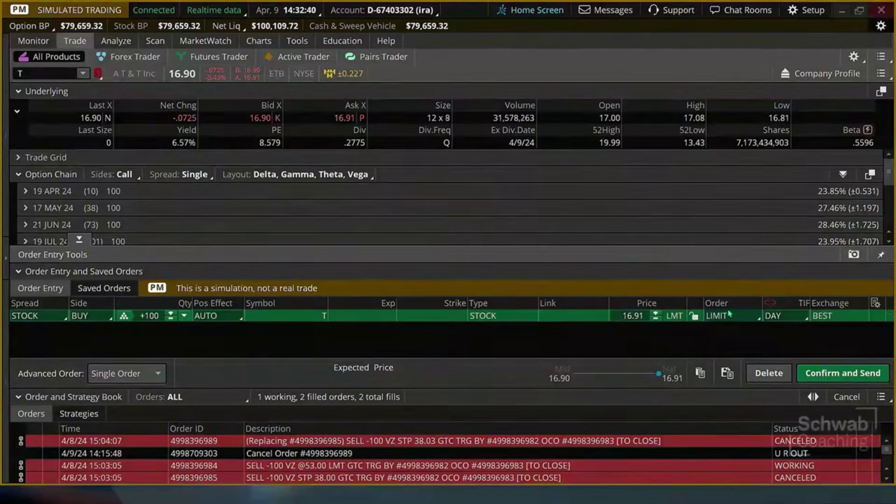
click(843, 374)
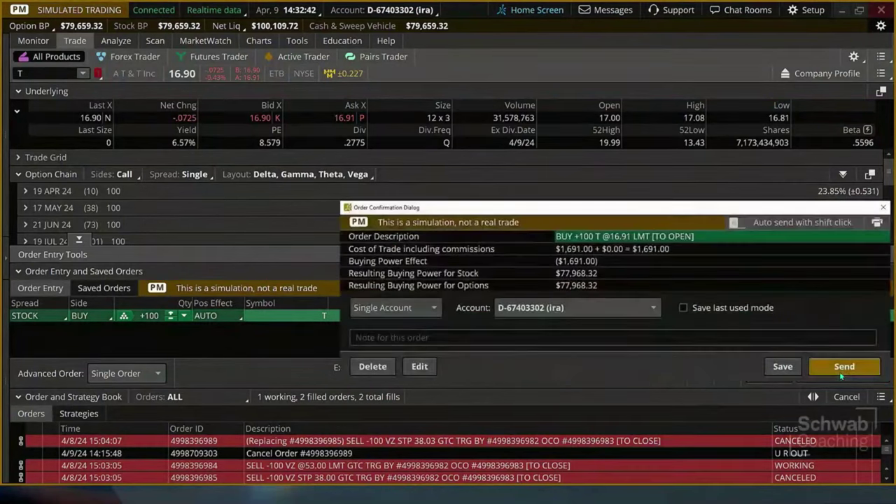
Explore the confirmation's account allocation options, then cancel and reopen the T order confirmation.
drag(644, 208, 538, 190)
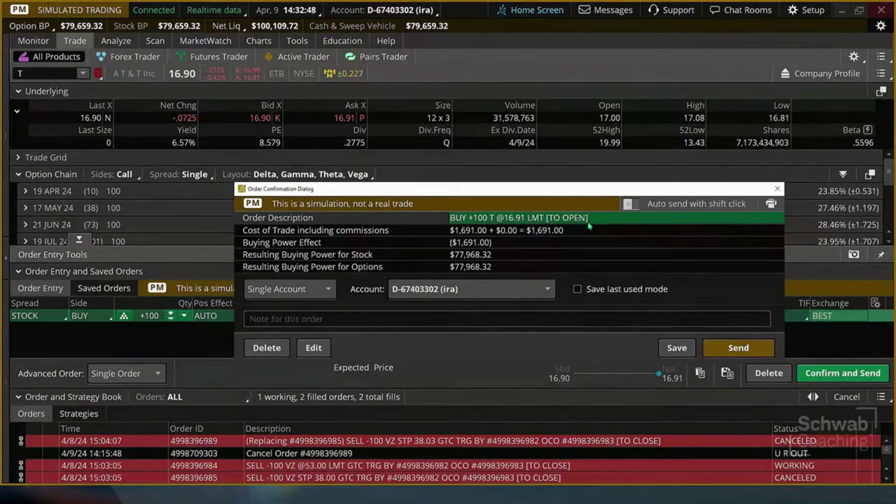
click(285, 289)
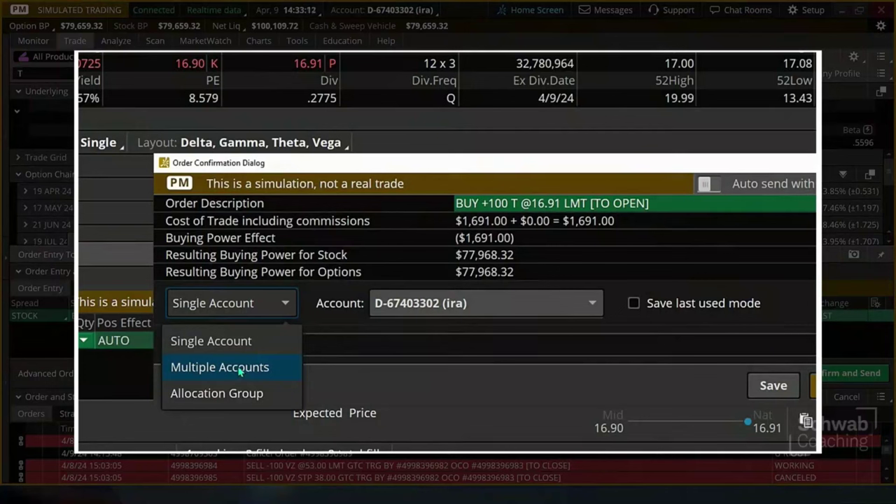
click(240, 369)
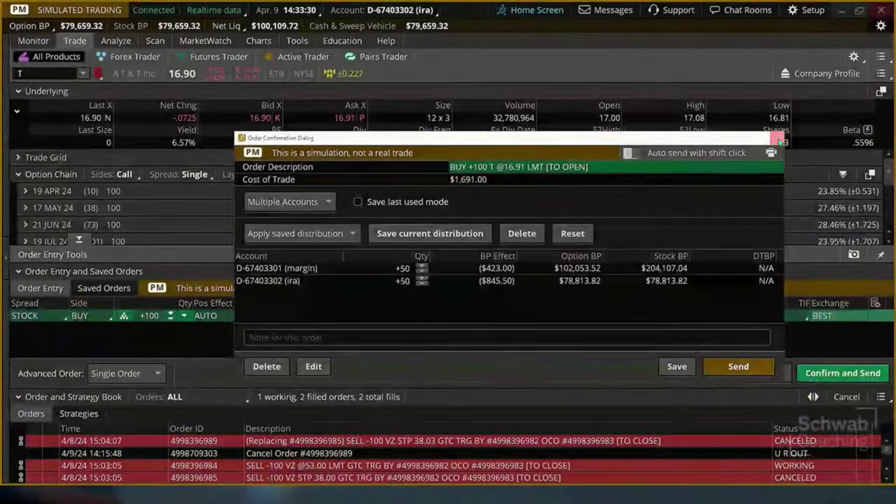
click(779, 139)
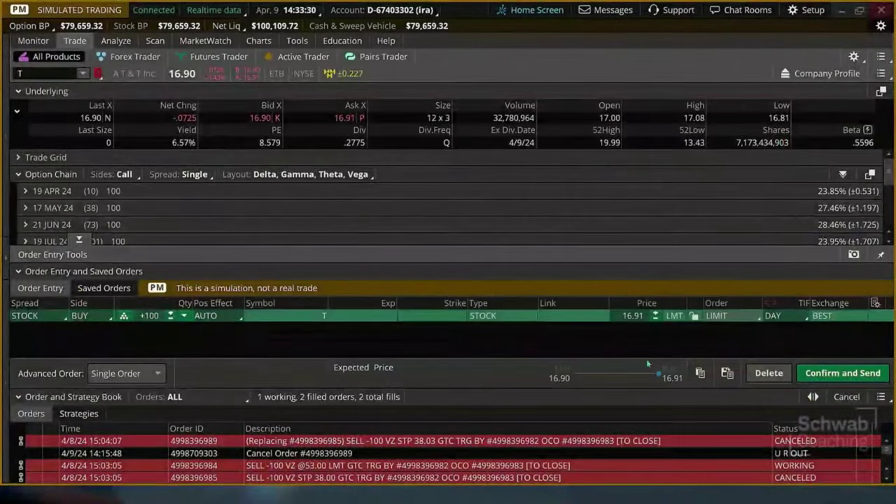
click(852, 374)
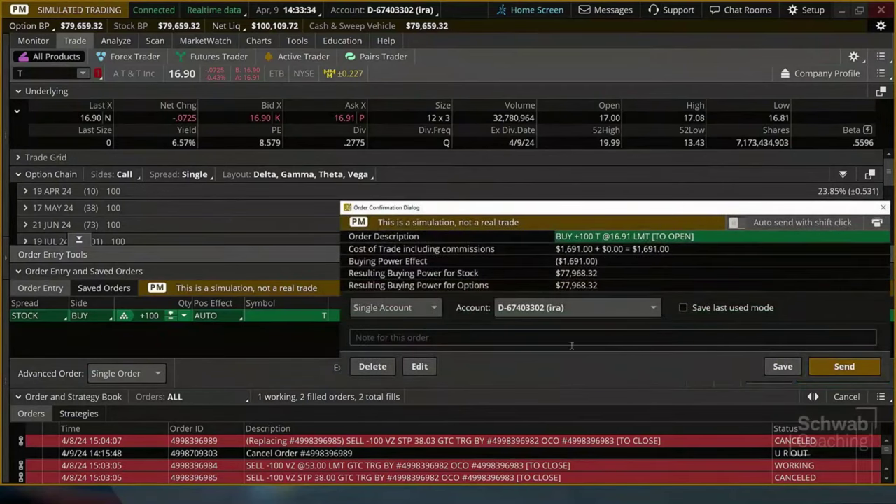
Send the T buy to the Longer term trades account and show it under Working Orders.
click(574, 313)
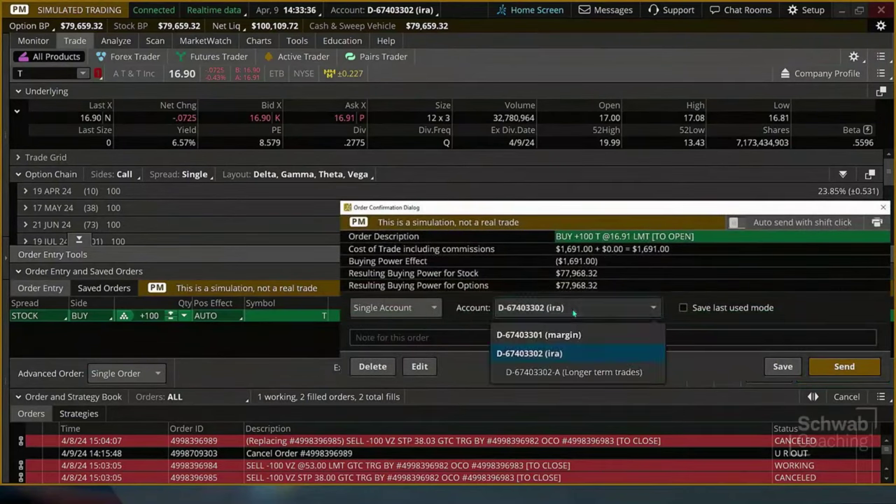
click(594, 376)
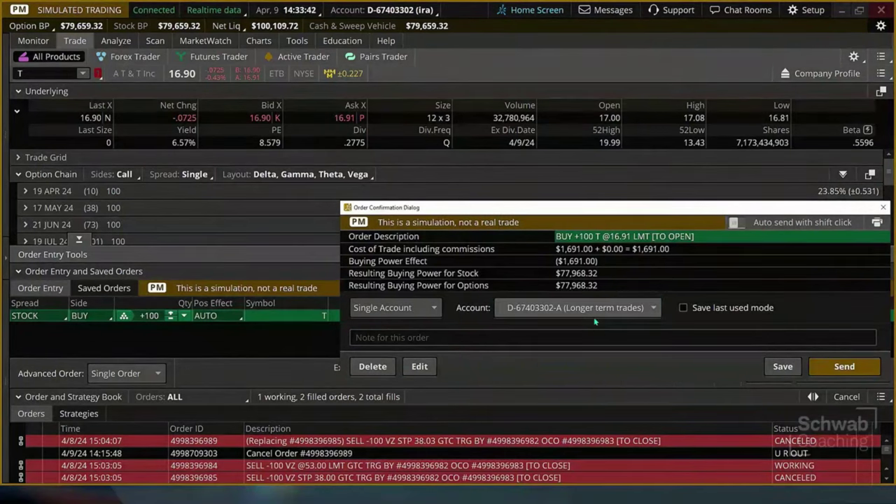
click(845, 367)
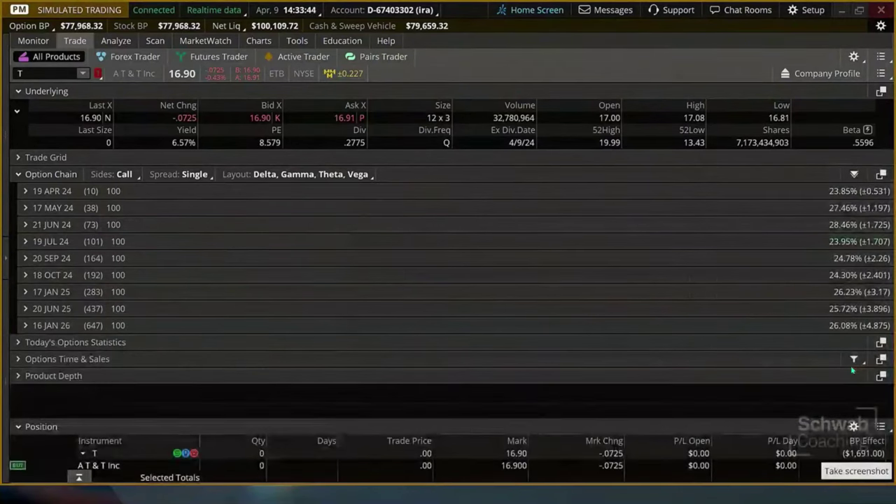
click(33, 40)
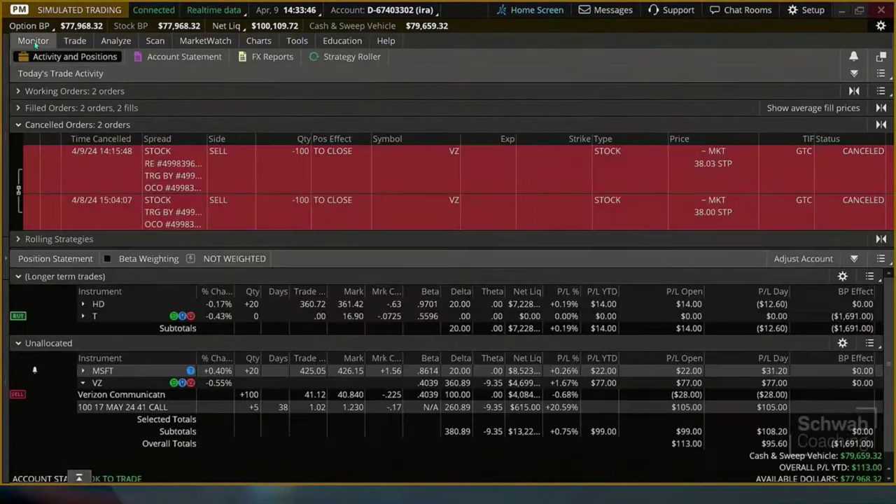
click(19, 92)
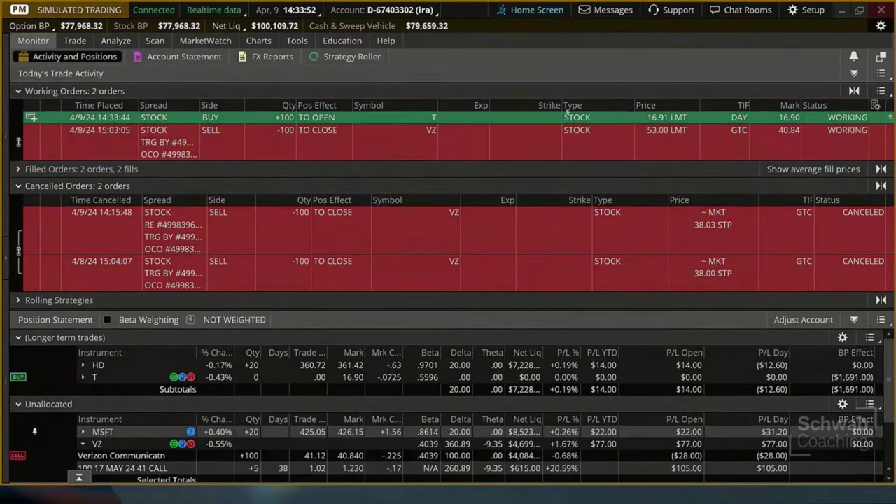
right_click(529, 119)
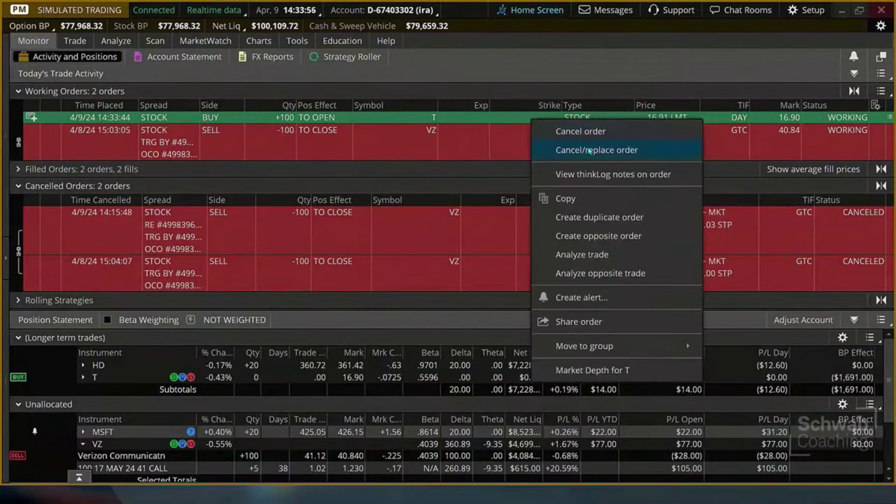
click(592, 67)
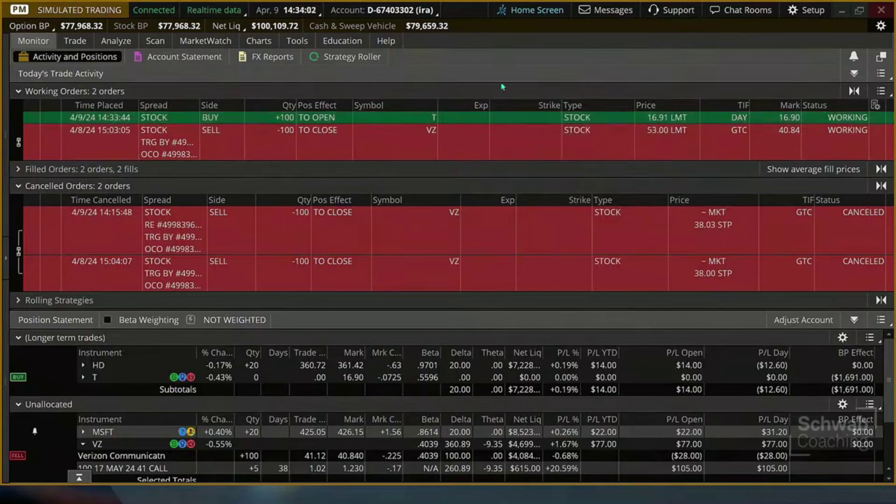
Load the HD chart and draft a buy of 100 at 383.92 with an OCO bracket.
click(259, 42)
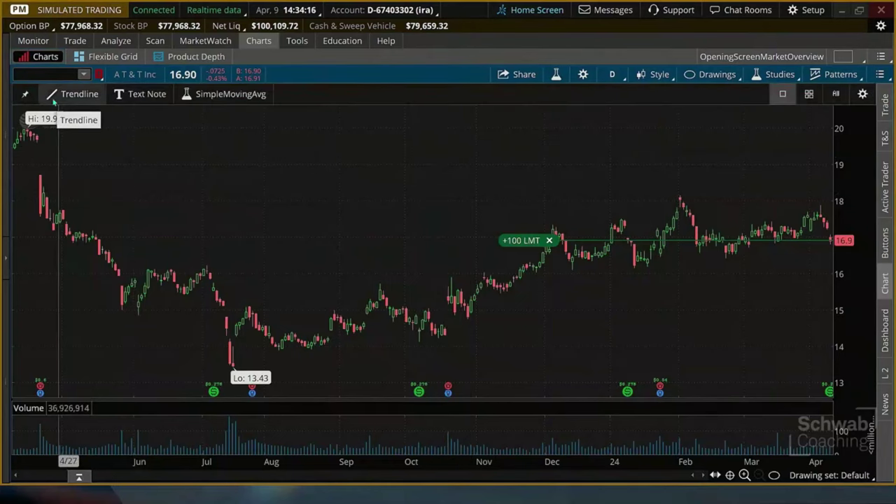
text(HD)
key(Return)
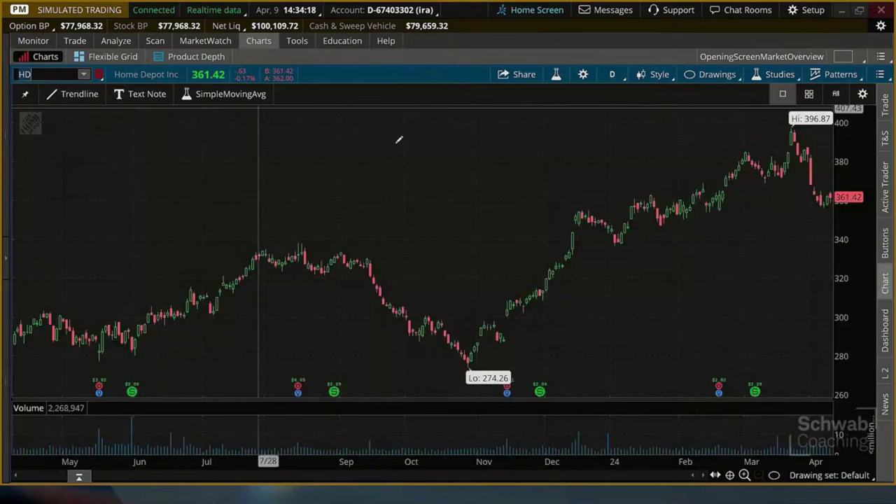
right_click(443, 152)
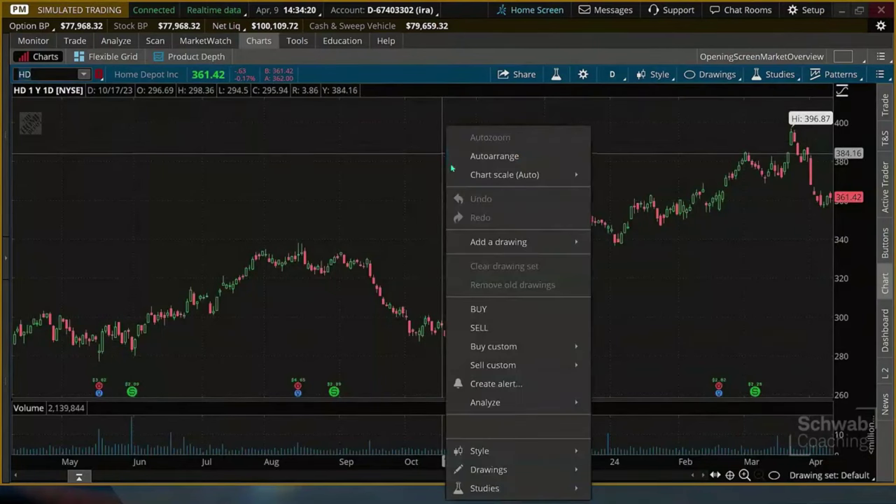
mouse_move(485, 241)
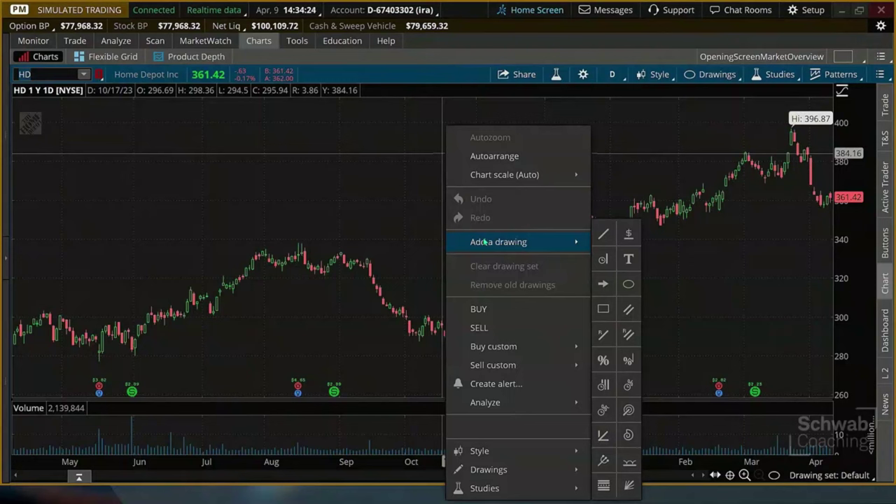
mouse_move(512, 347)
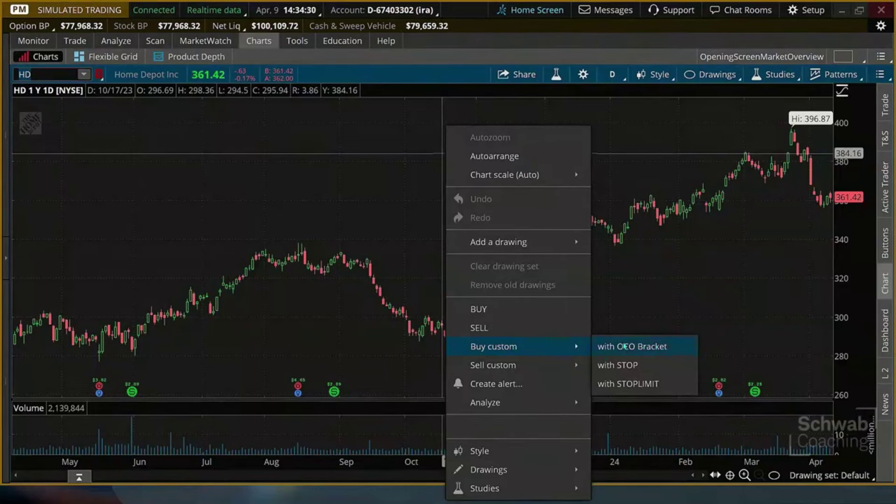
click(628, 346)
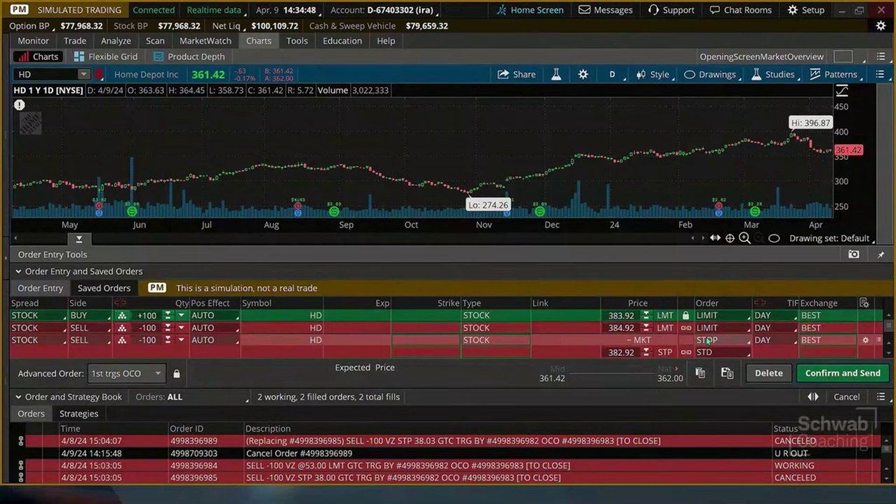
Make the buy leg GTC and set the sell limit target to 400 and stop to 341.
click(755, 316)
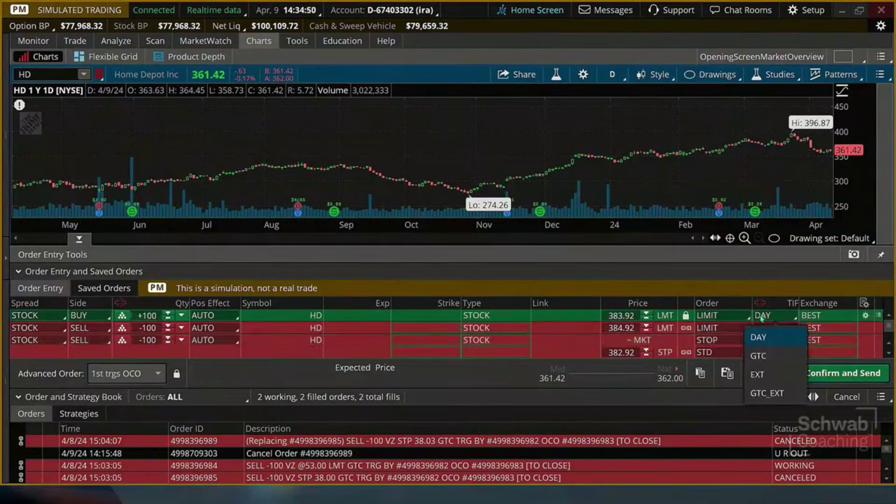
click(759, 355)
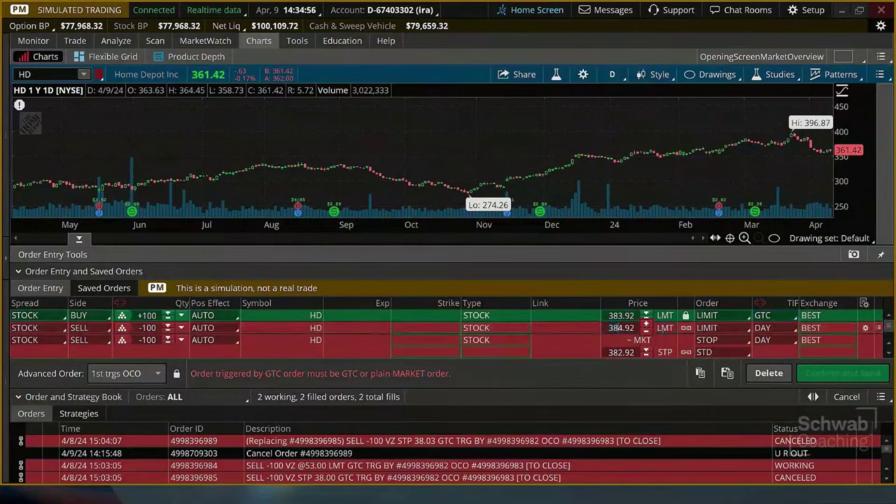
click(619, 327)
text(400)
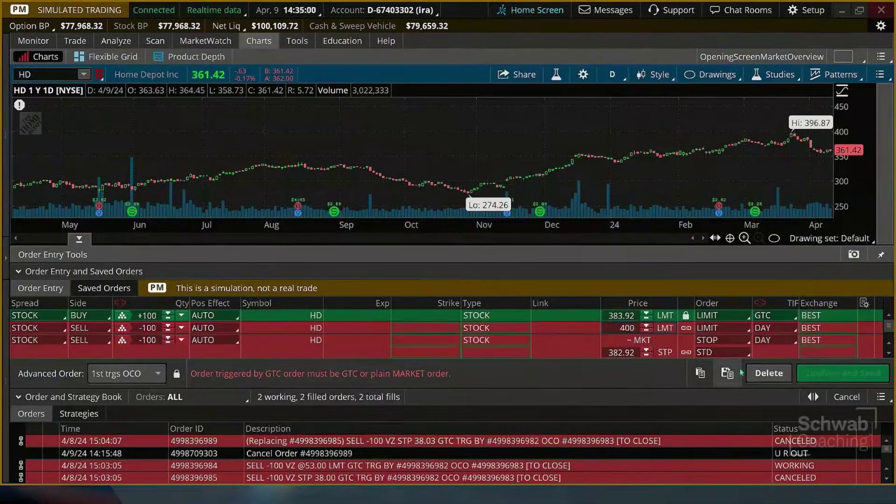
click(628, 354)
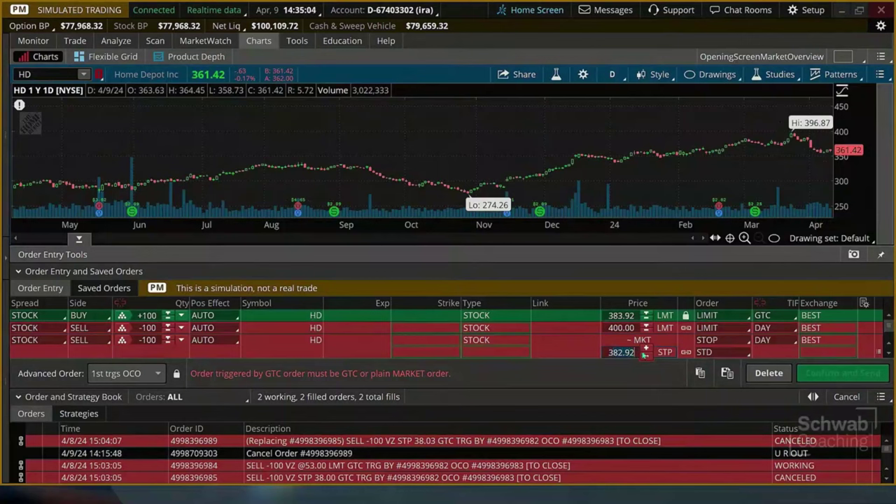
text(341)
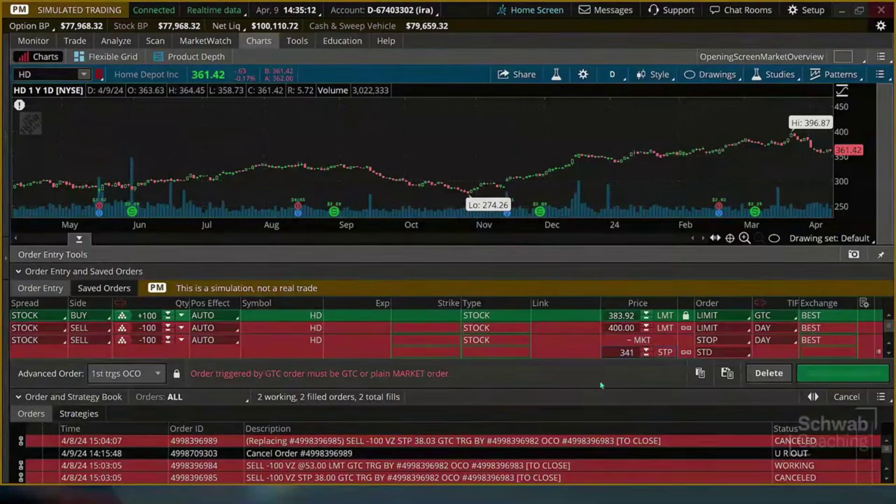
Make the sell limit and stop legs GTC and review the $38,392.00 bracket order.
click(764, 328)
click(756, 371)
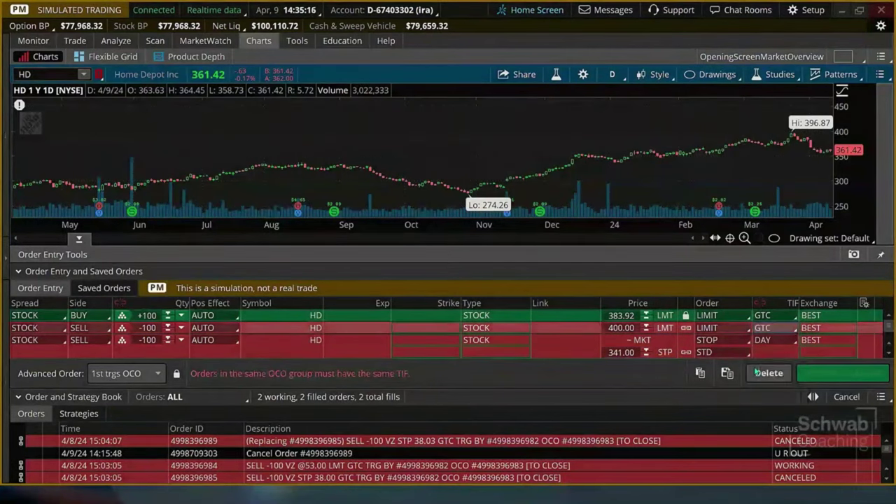
click(764, 340)
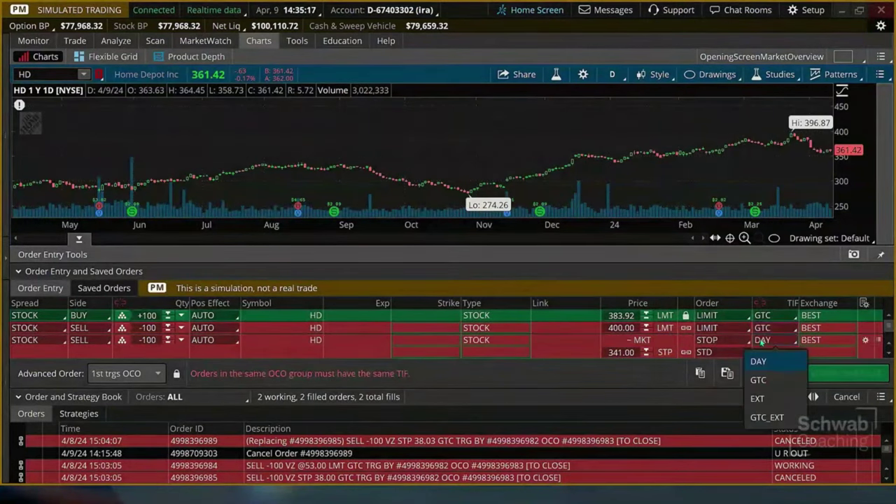
click(758, 380)
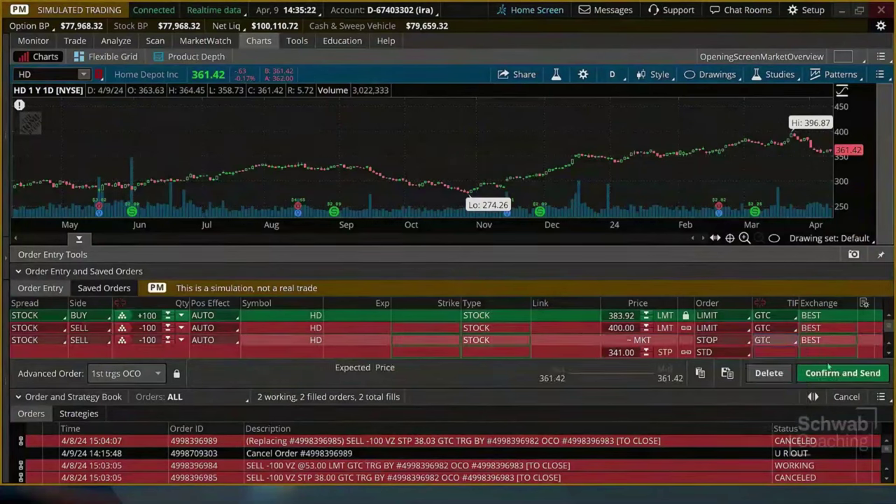
click(833, 374)
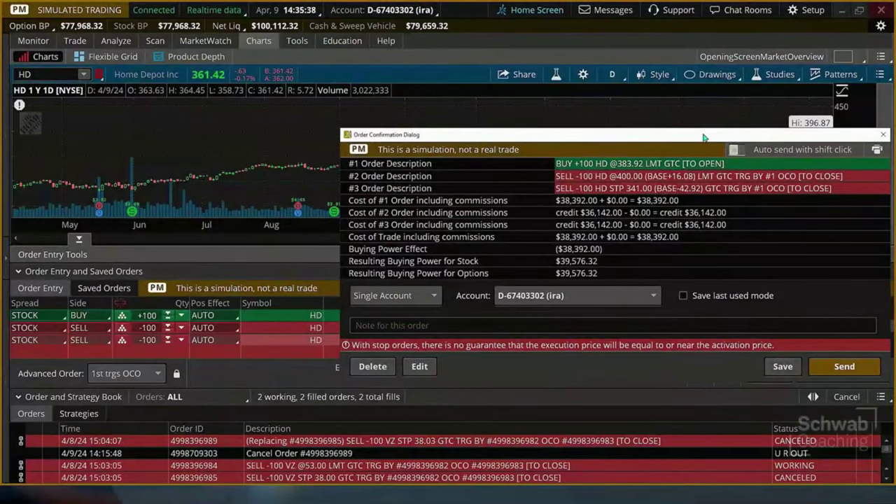
Send the HD bracket order and rescale the chart's price axis to fit its three order lines.
drag(706, 136, 597, 125)
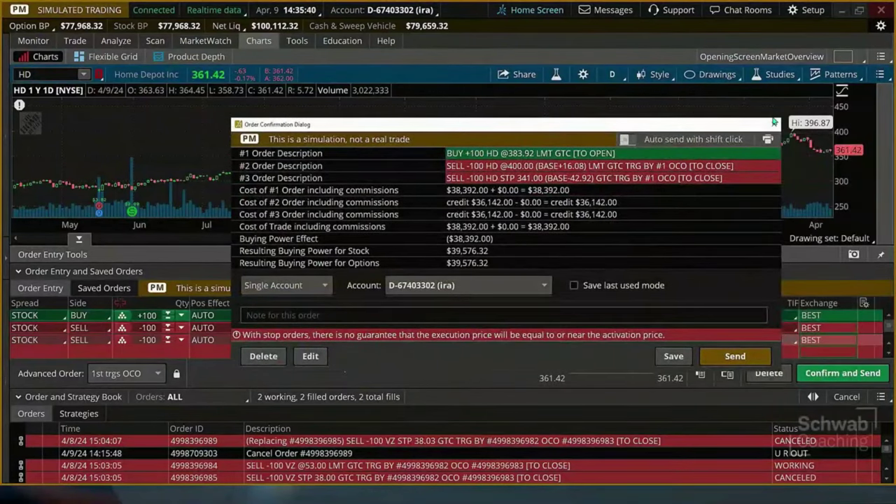
click(740, 356)
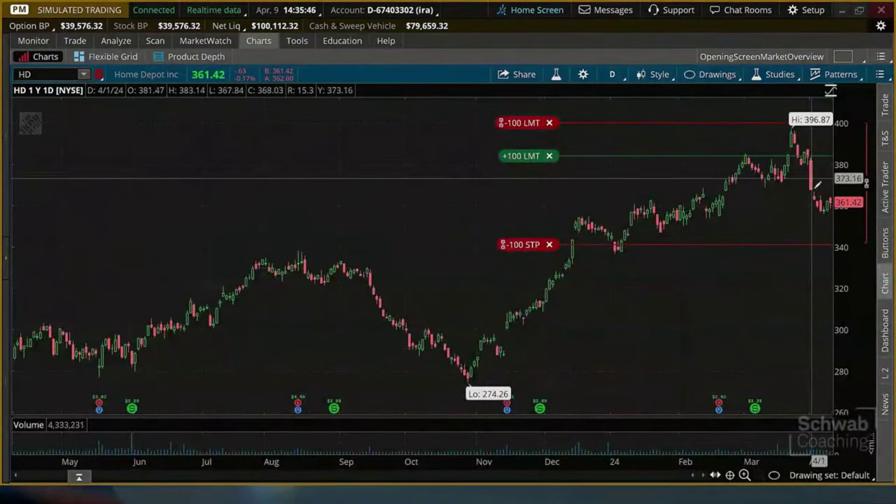
drag(841, 184, 860, 239)
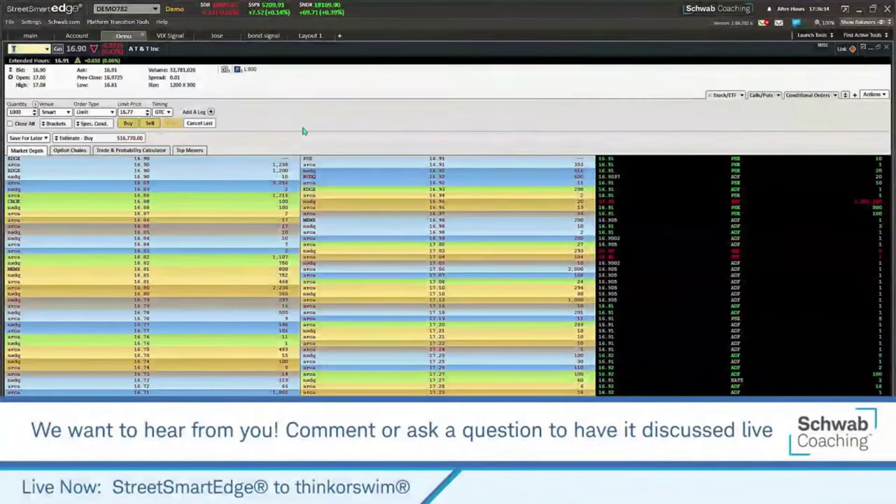
Switch to T's option chain and view the 17.00 call's column settings without changing them.
click(70, 150)
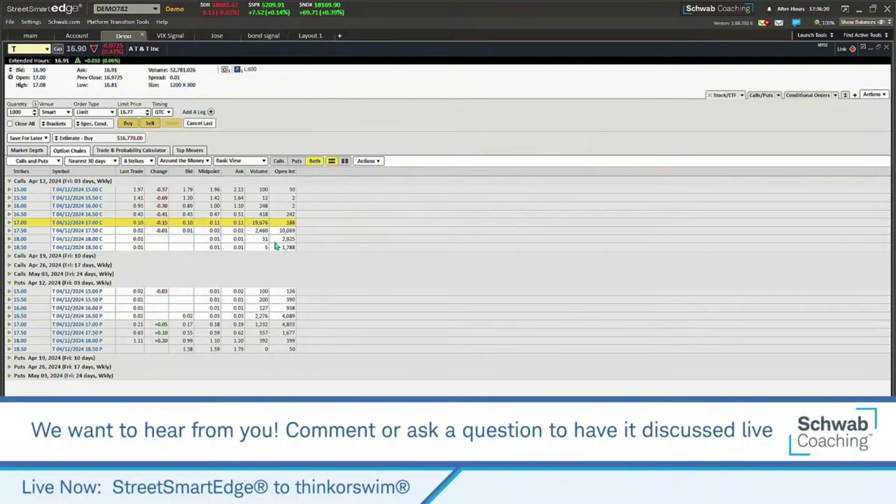
right_click(332, 229)
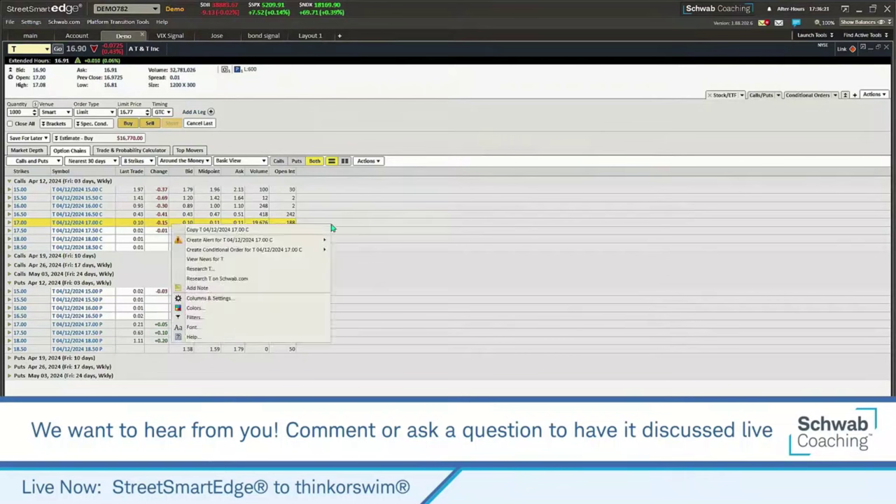
click(239, 300)
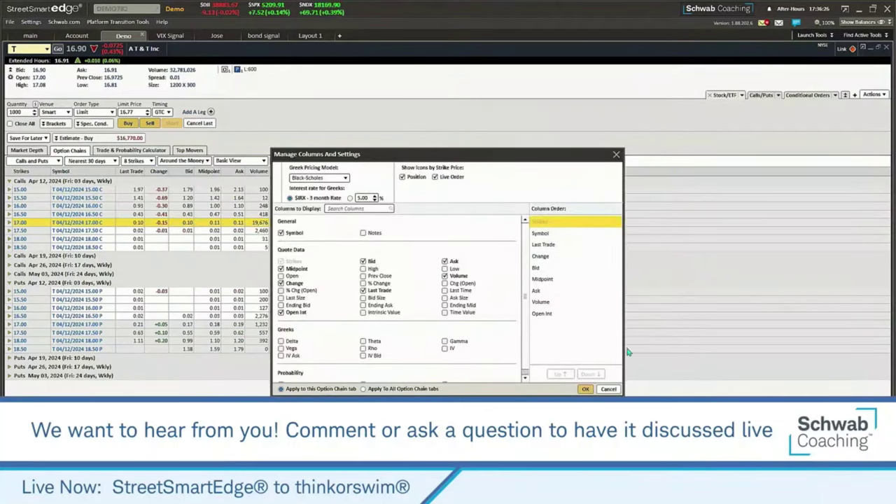
click(608, 390)
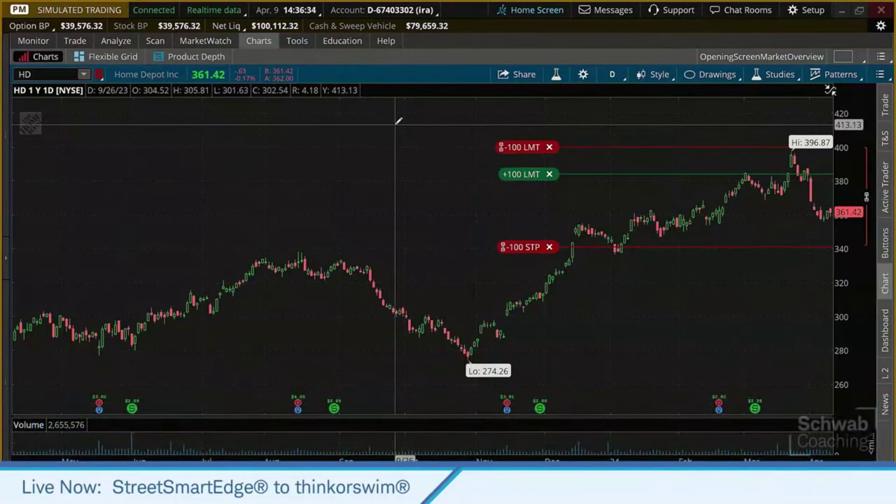
Open HD's All Products trade page, refresh the Option Chain section, and expand the 16 AUG 24 strikes.
click(74, 40)
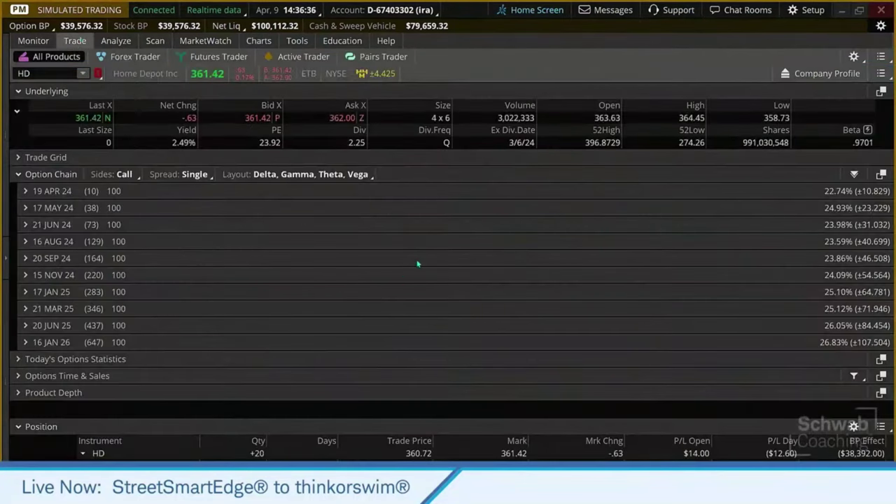
click(14, 112)
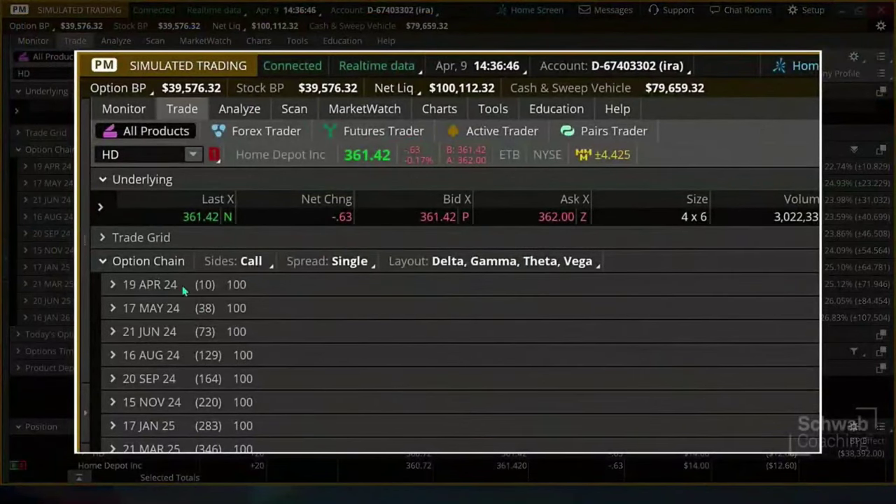
click(103, 261)
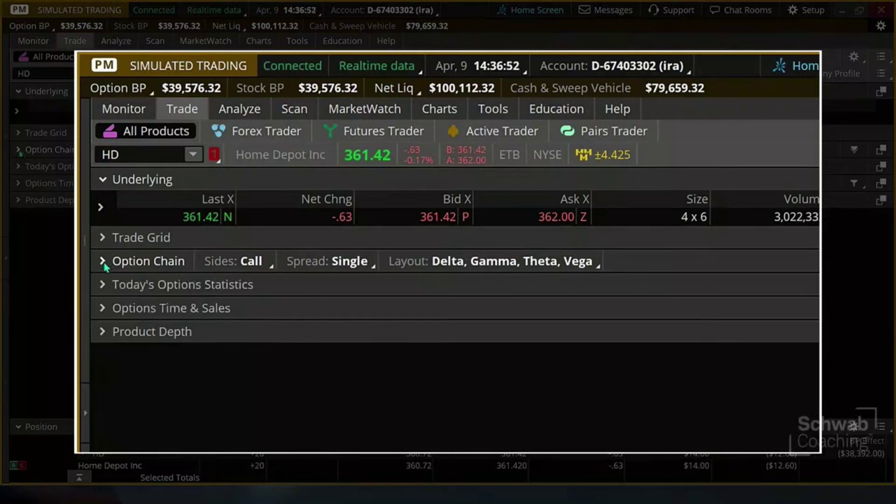
click(103, 262)
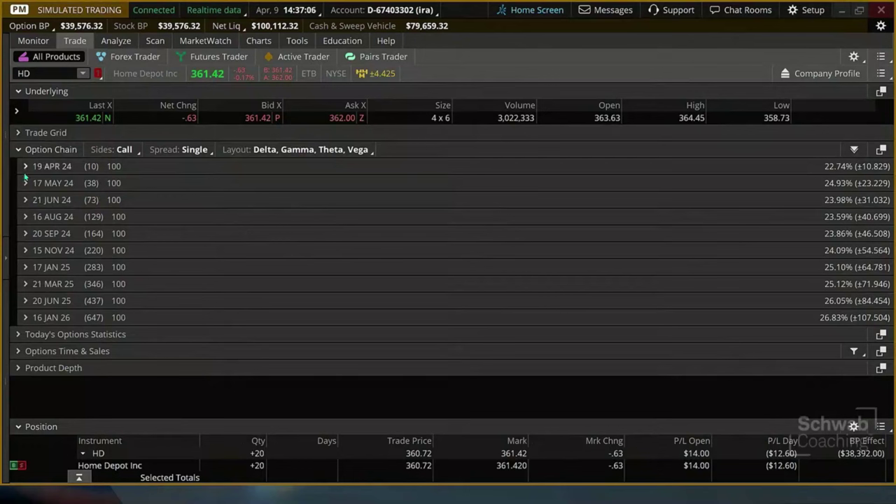
click(26, 217)
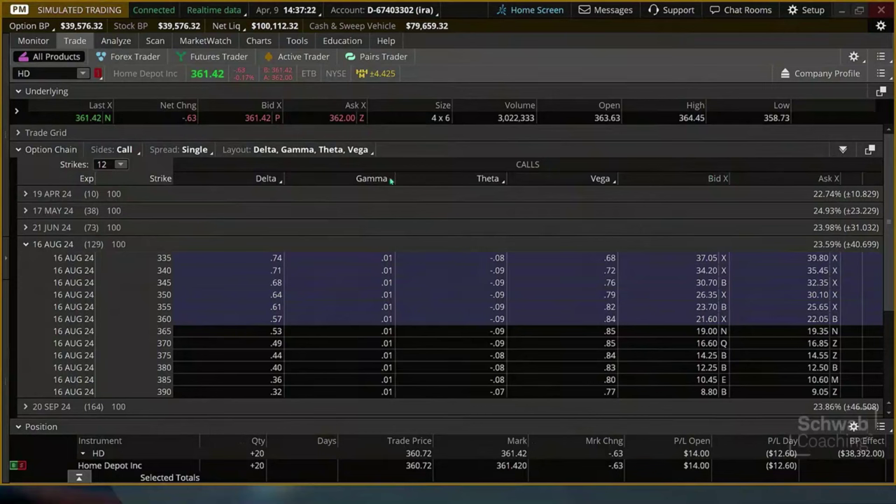
click(373, 152)
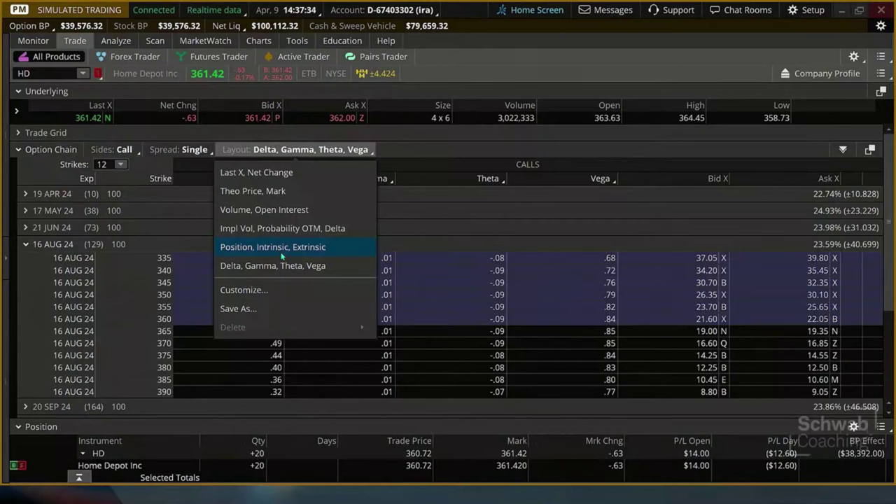
Customize the HD chain layout to add Impl Vol and Open Interest columns, then apply it.
click(255, 291)
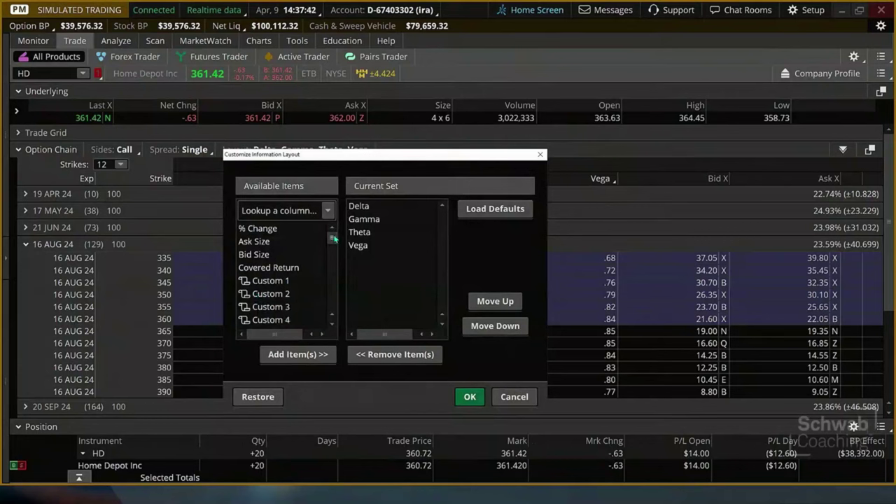
drag(335, 239, 336, 275)
click(264, 273)
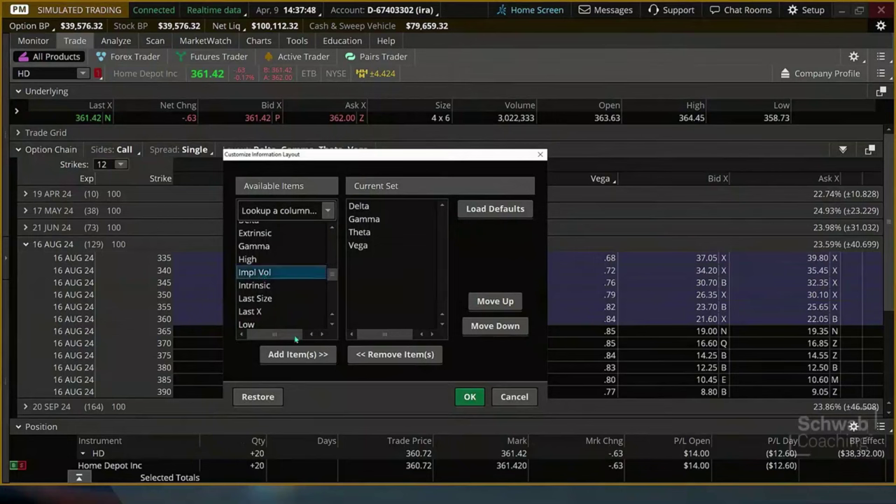
click(298, 355)
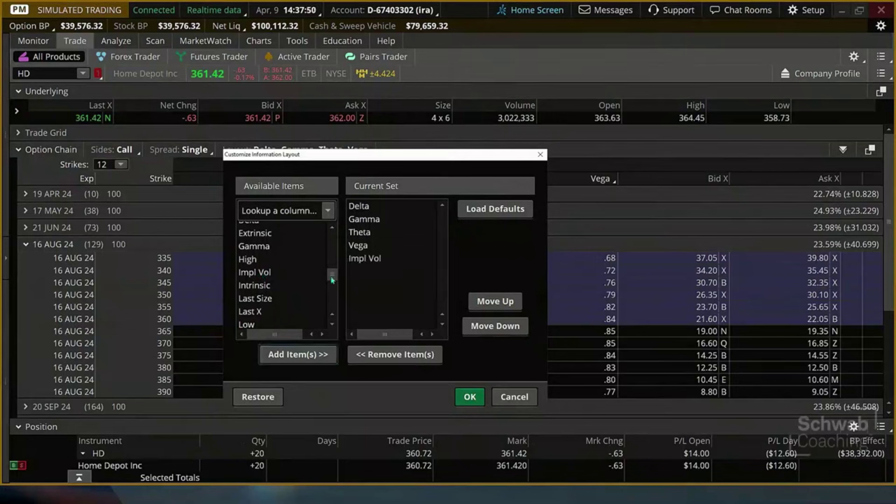
drag(334, 276, 335, 293)
click(275, 274)
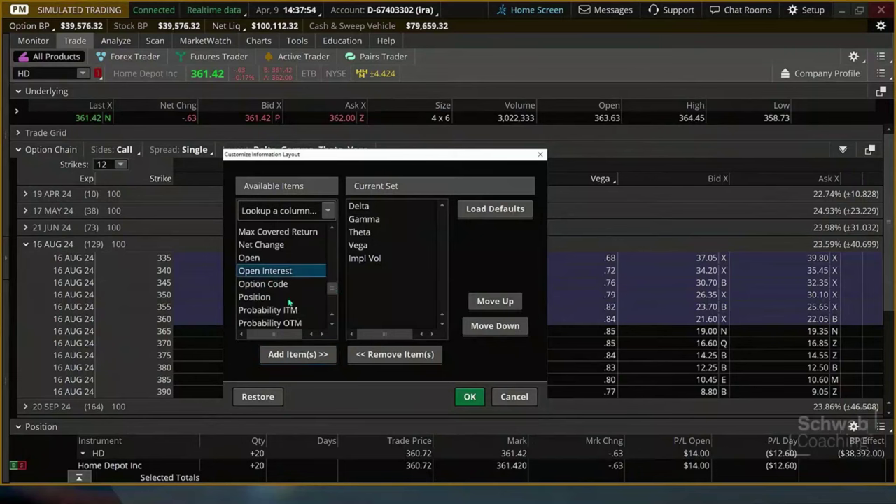
click(292, 353)
click(465, 397)
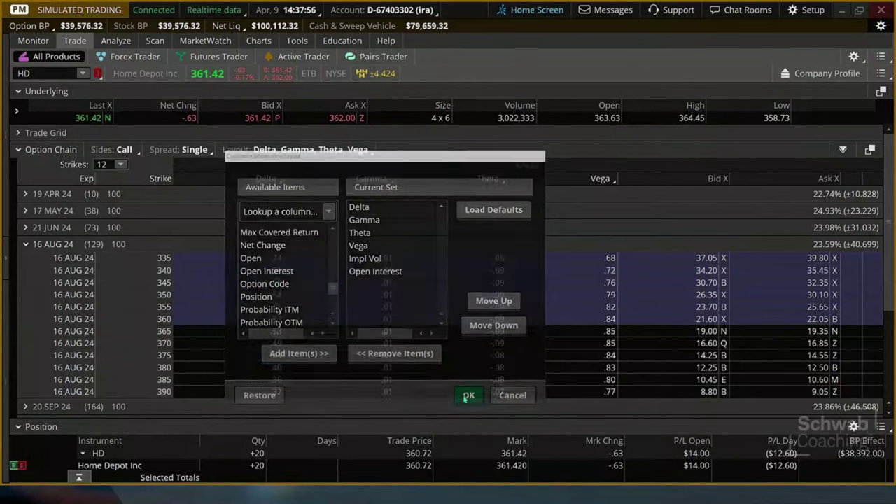
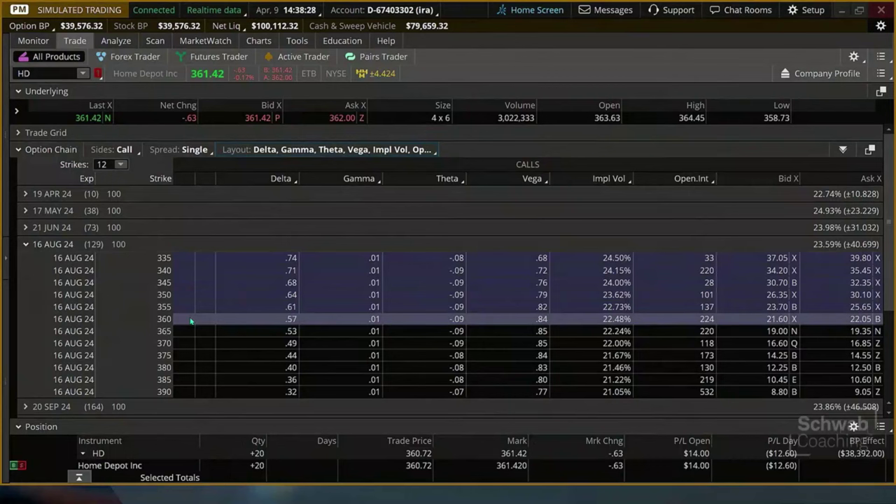
Save the chain columns as layout 'Delta, Gamma, Theta, Vega, Impl Vol, Open Interest' and check it's listed.
click(364, 150)
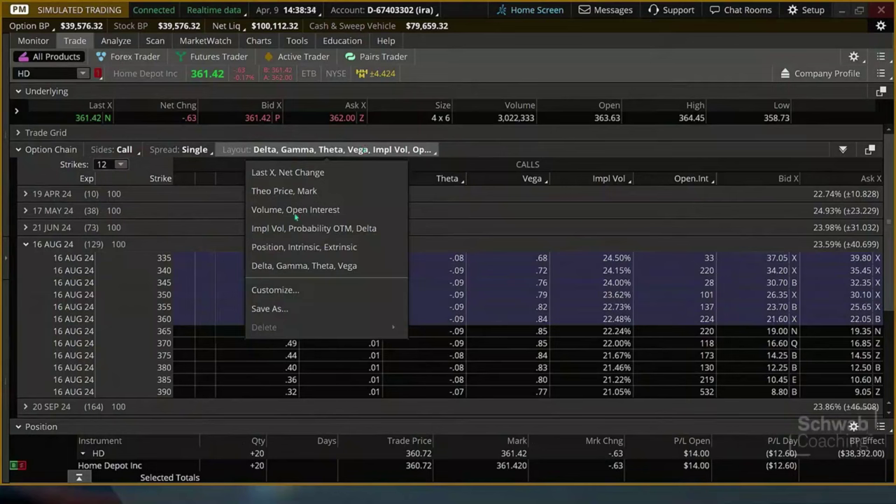
click(272, 310)
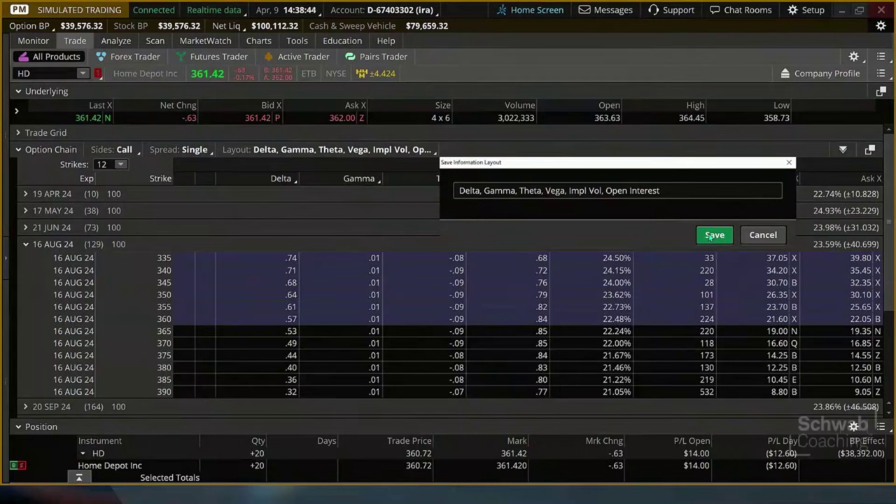
click(713, 236)
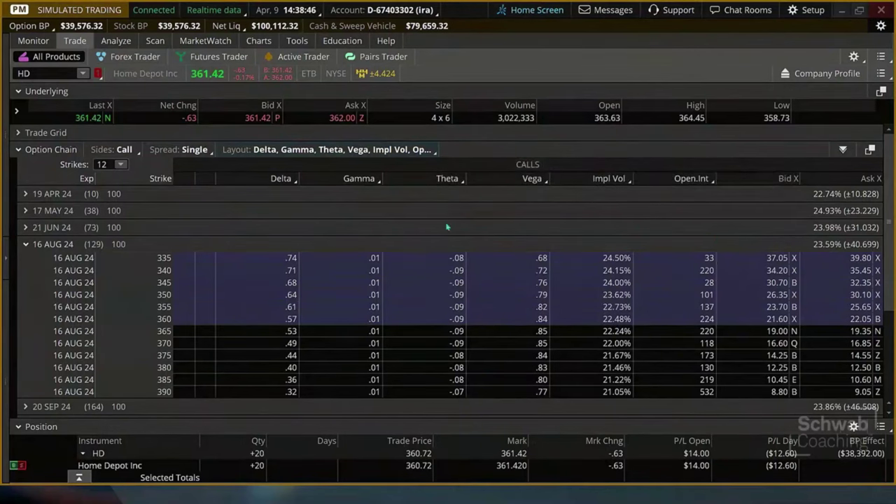
click(390, 148)
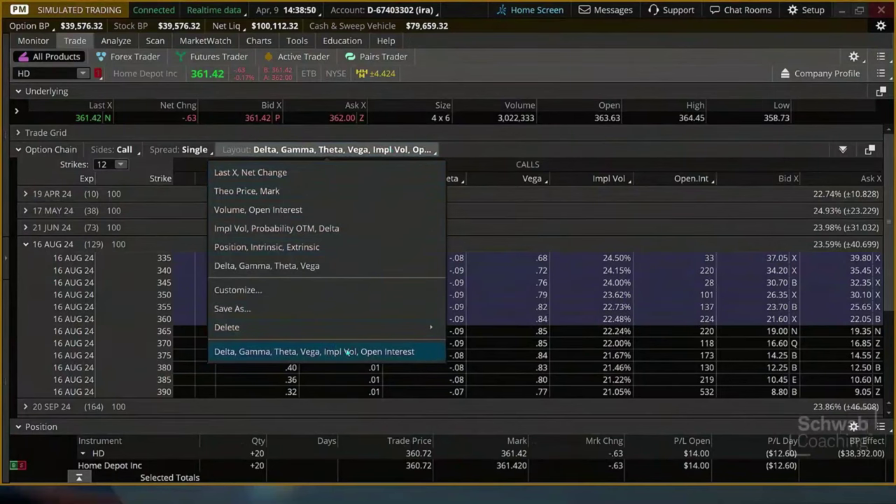
Load a buy of 10 HD 16 AUG 24 360 calls at 22.05, then collapse order entry to view strikes 335–360.
click(529, 223)
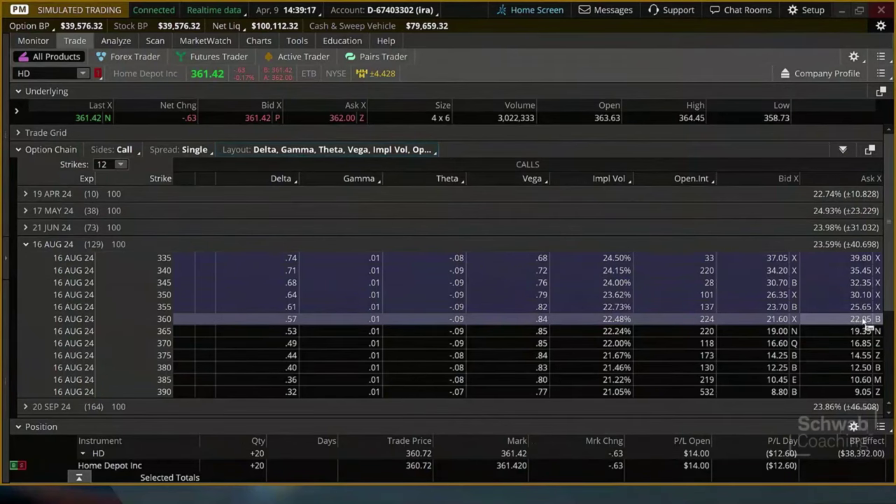
click(867, 320)
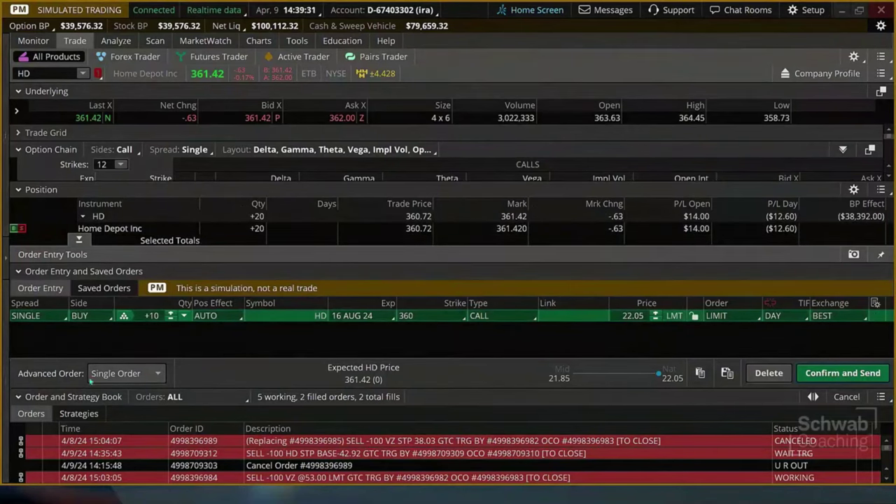
click(19, 272)
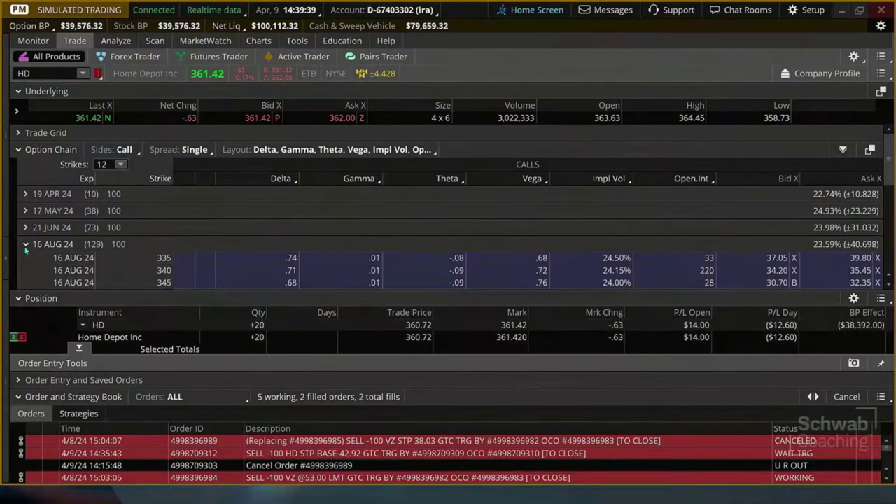
scroll(244, 278, down, 2)
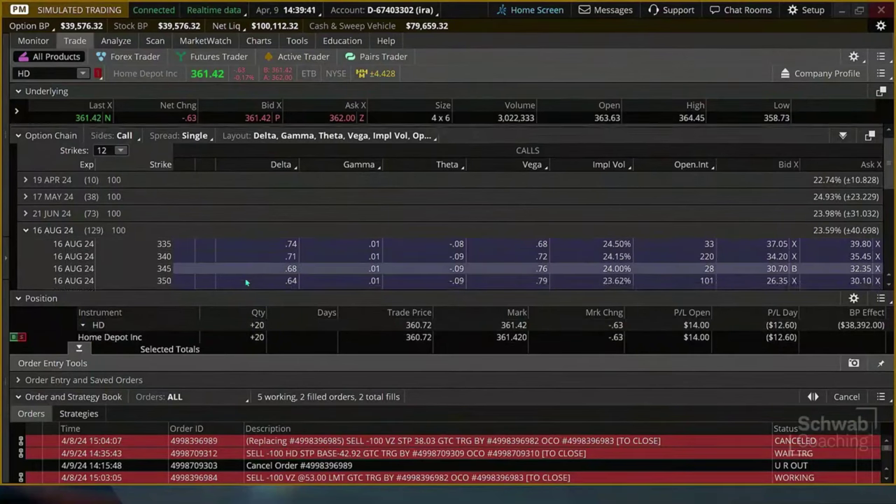
scroll(215, 278, down, 1)
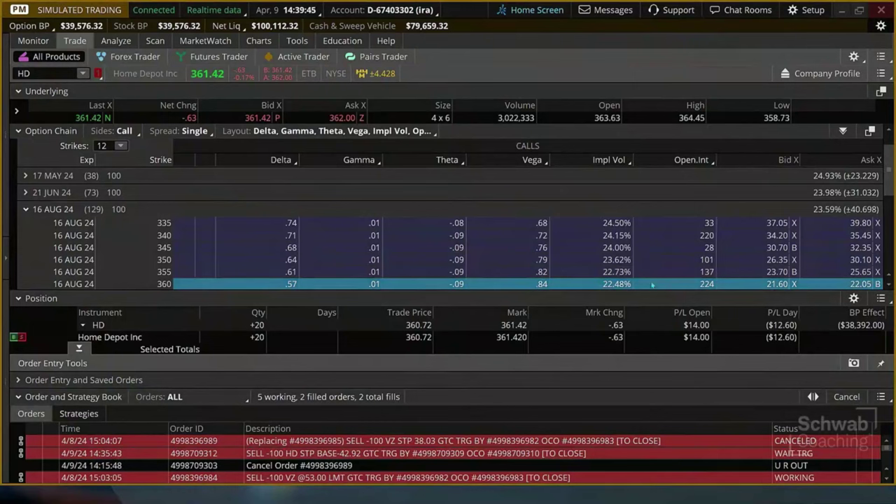
right_click(679, 286)
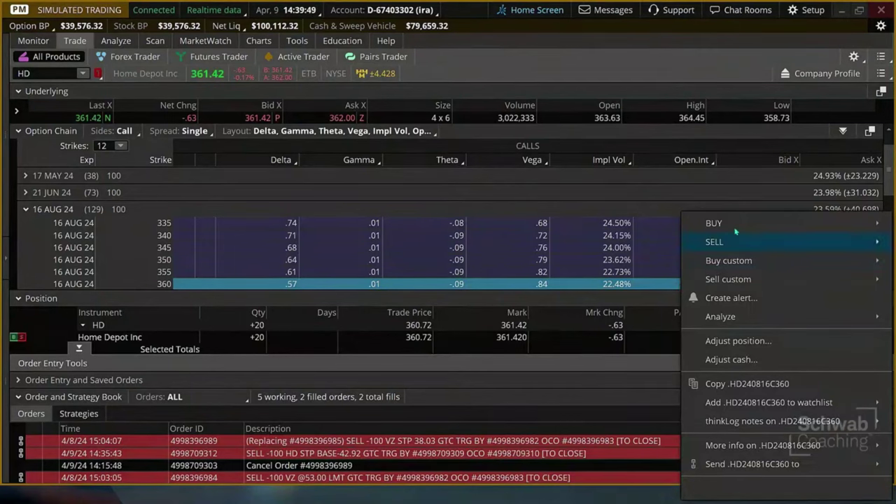
mouse_move(734, 228)
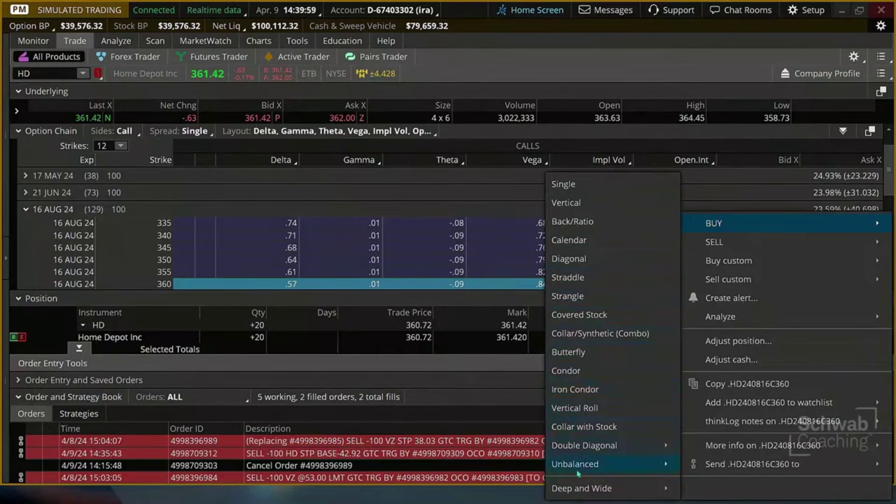
mouse_move(583, 495)
click(438, 381)
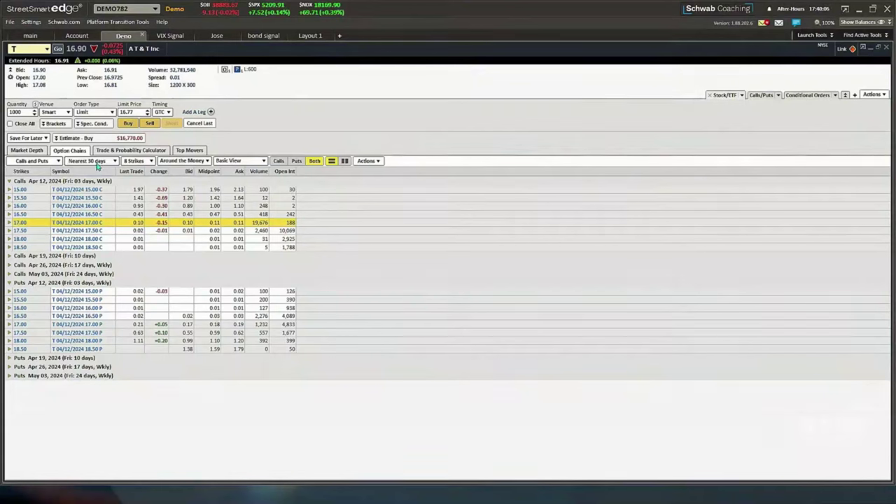
Switch the AT&T option chain strategy to Diagonal Call spreads.
click(51, 166)
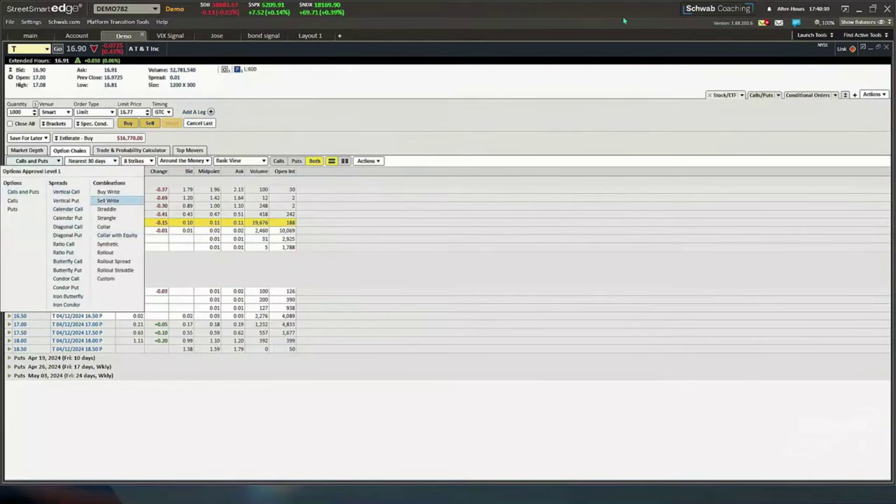
click(69, 228)
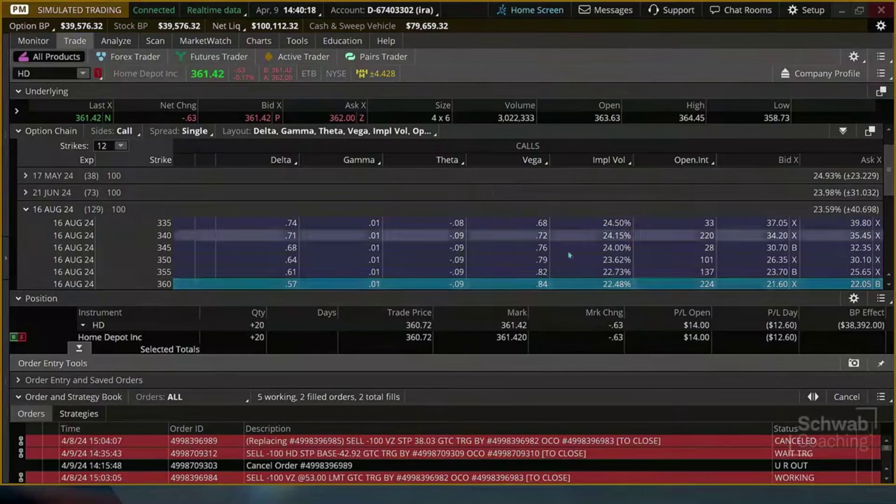
Browse the 360 call's Buy custom and BUY menus without choosing, then show its exchange-level Trade Grid.
right_click(638, 283)
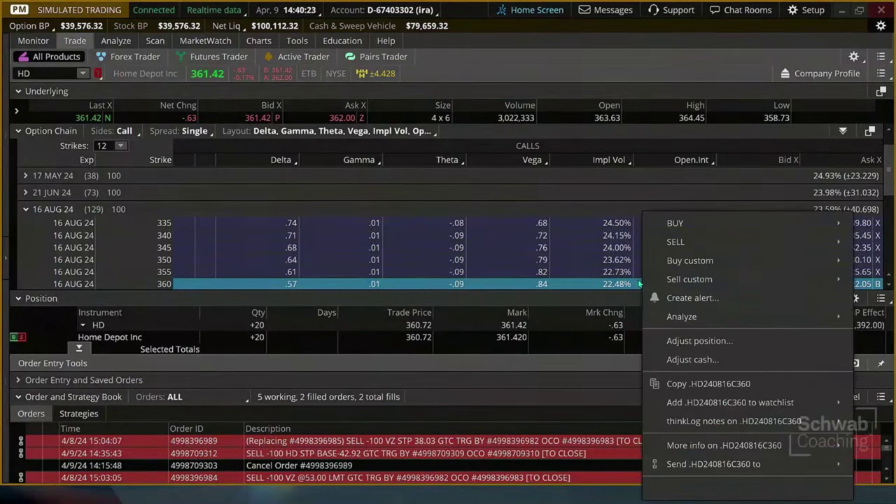
mouse_move(671, 262)
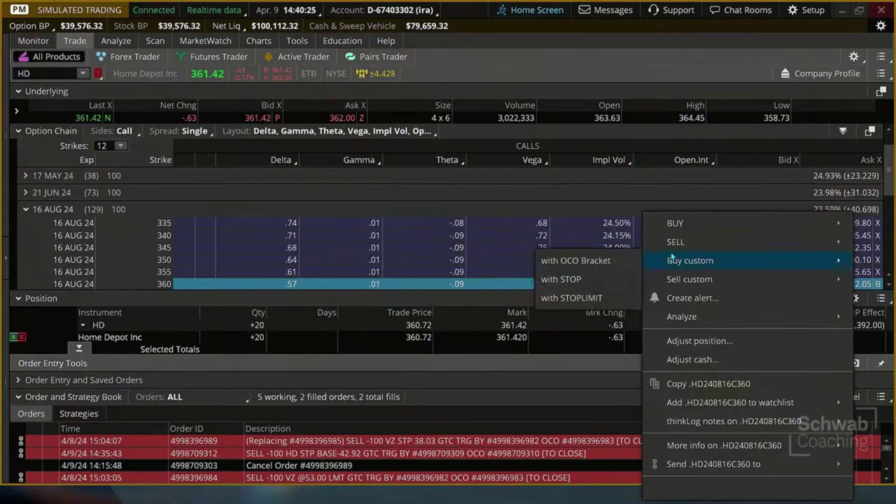
mouse_move(671, 222)
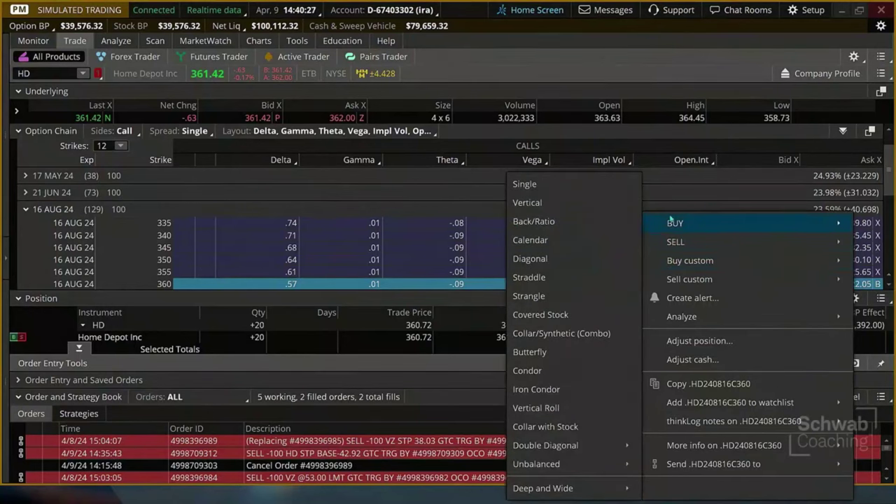
click(580, 32)
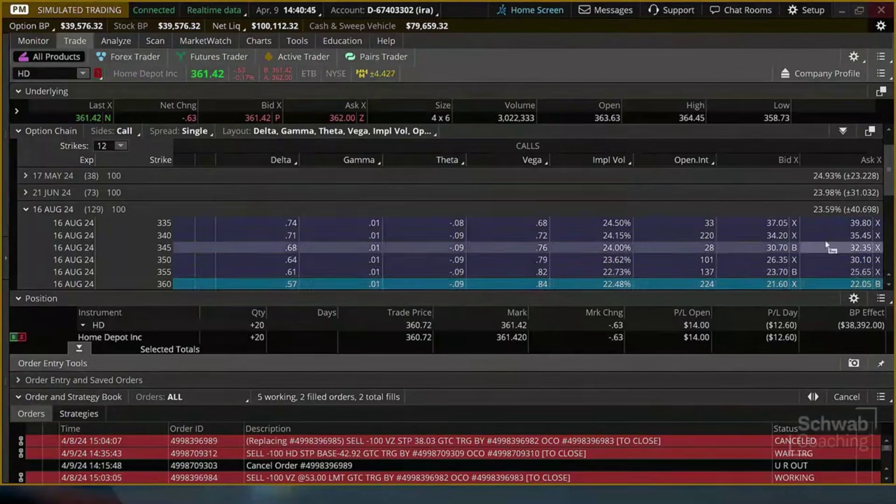
click(796, 284)
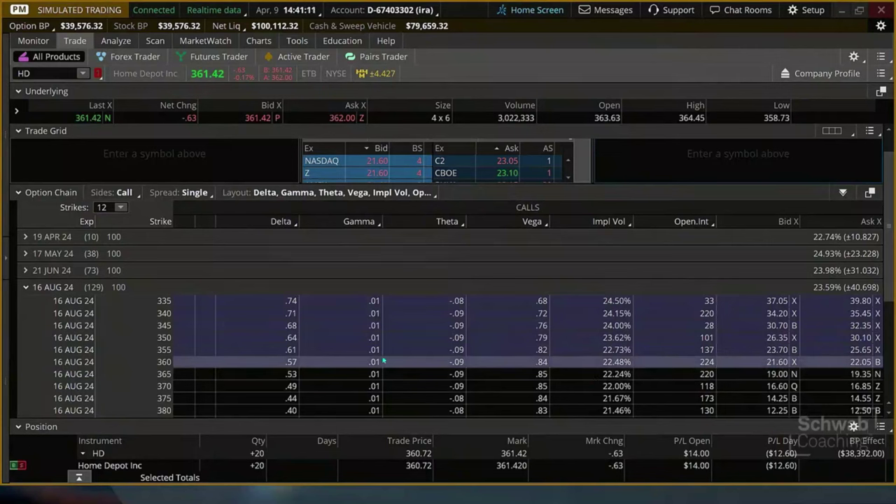
Buy 10 HD 16 AUG 24 355 calls as a single order at a 25.65 limit, DAY.
right_click(667, 351)
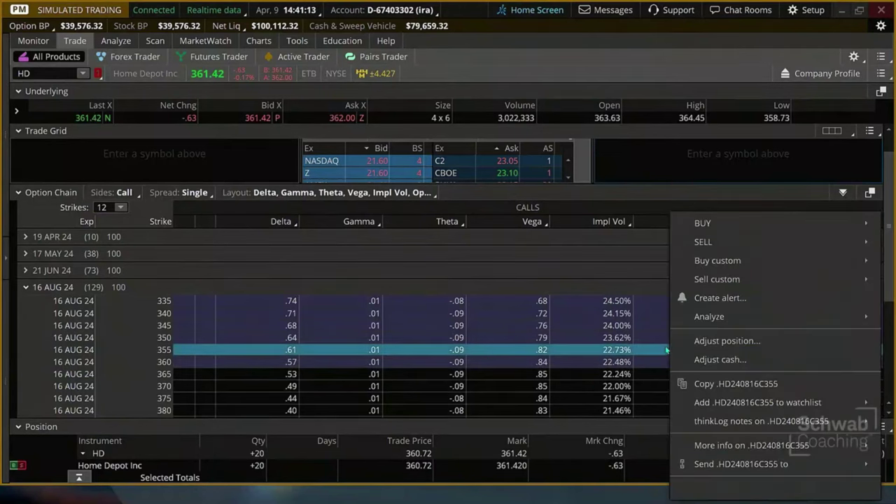
mouse_move(712, 223)
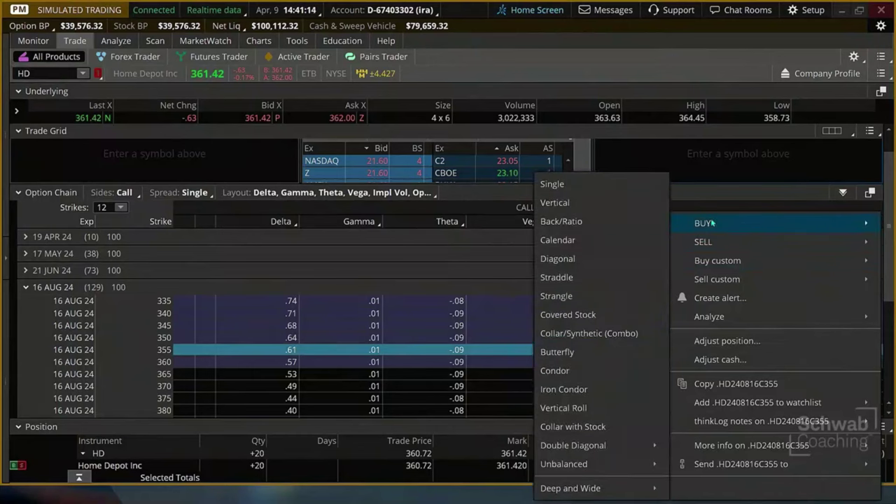
click(552, 183)
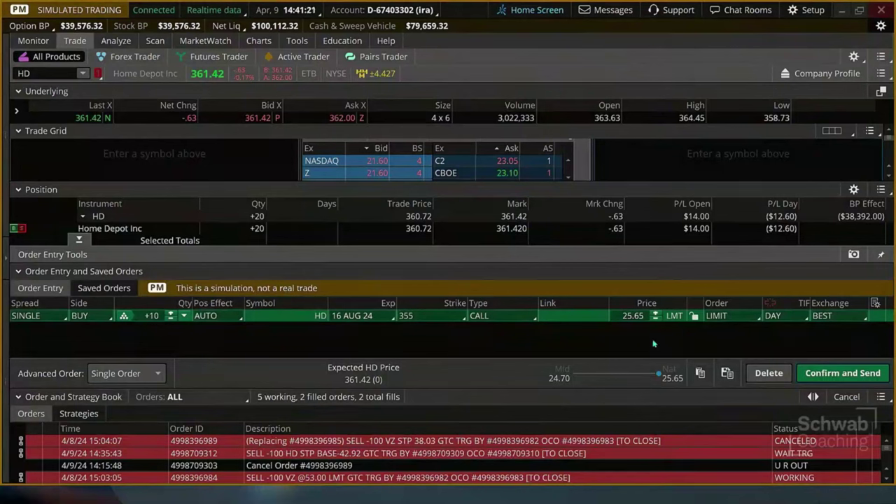
click(786, 318)
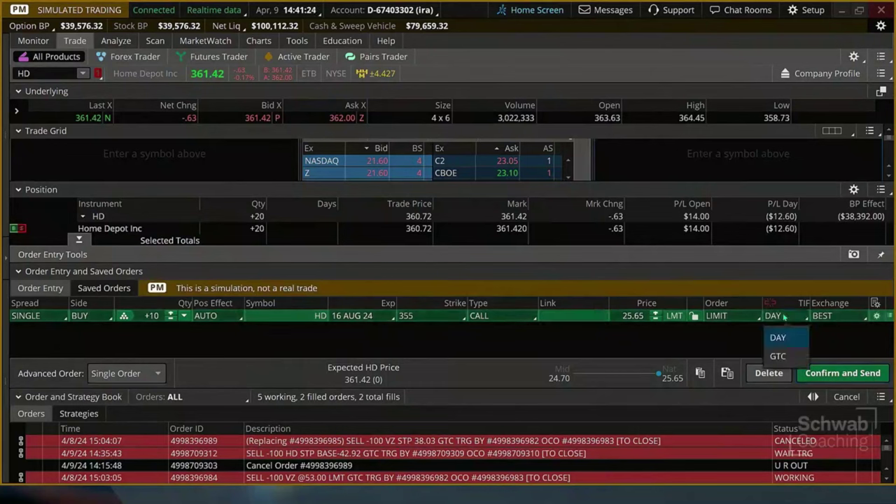
click(781, 339)
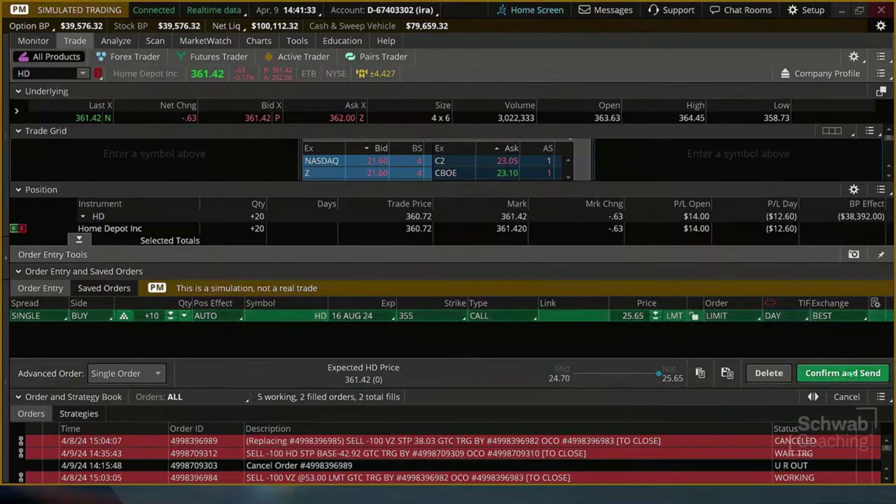
click(850, 375)
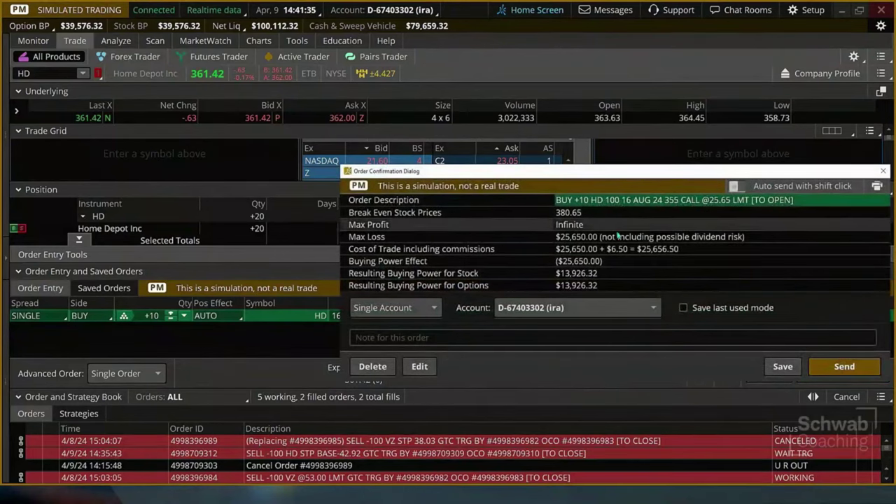
click(846, 368)
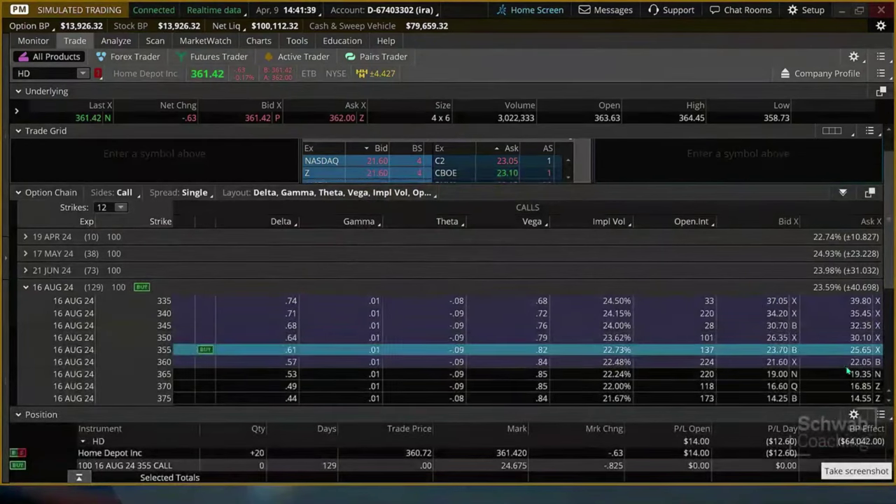
key(ctrl)
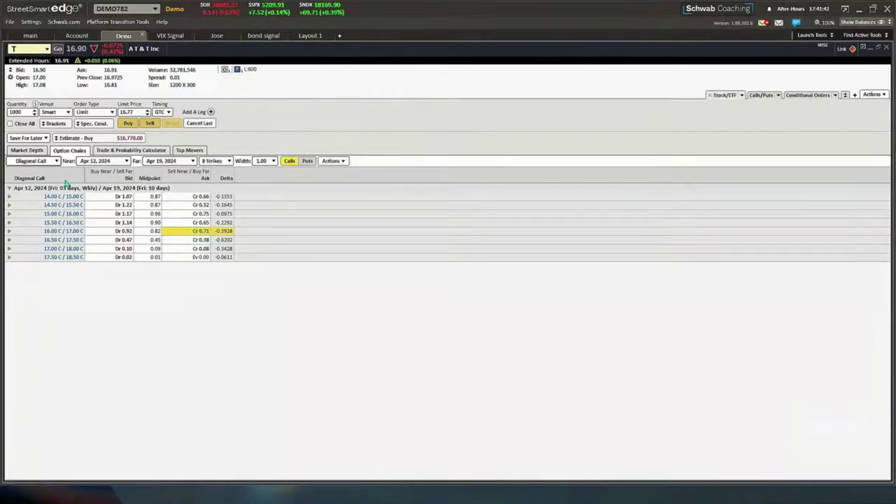
Change the AT&T chain strategy from Diagonal Call to Vertical Call spreads.
click(38, 161)
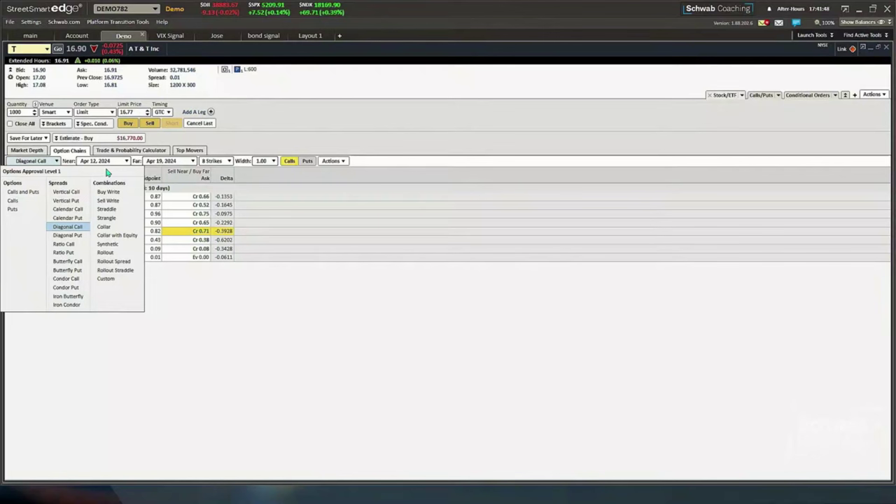
click(64, 192)
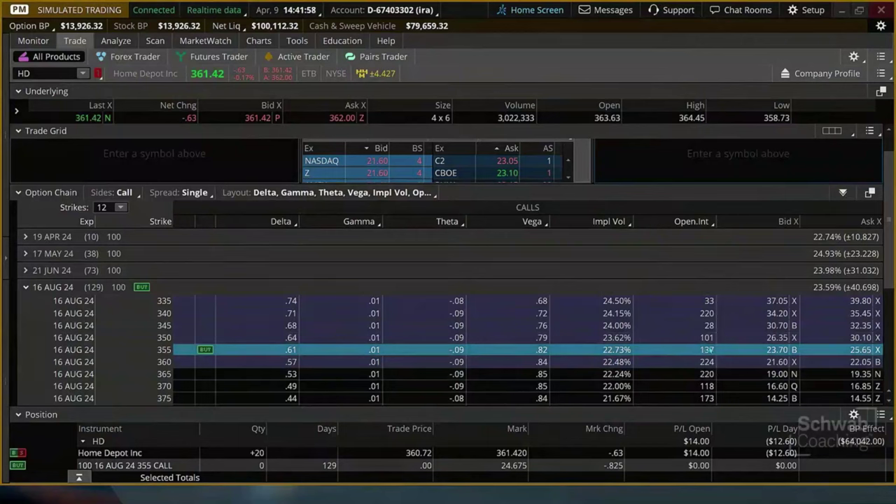
Load a 10-contract buy of the HD 355/360 call vertical at a 2.85 debit.
right_click(678, 353)
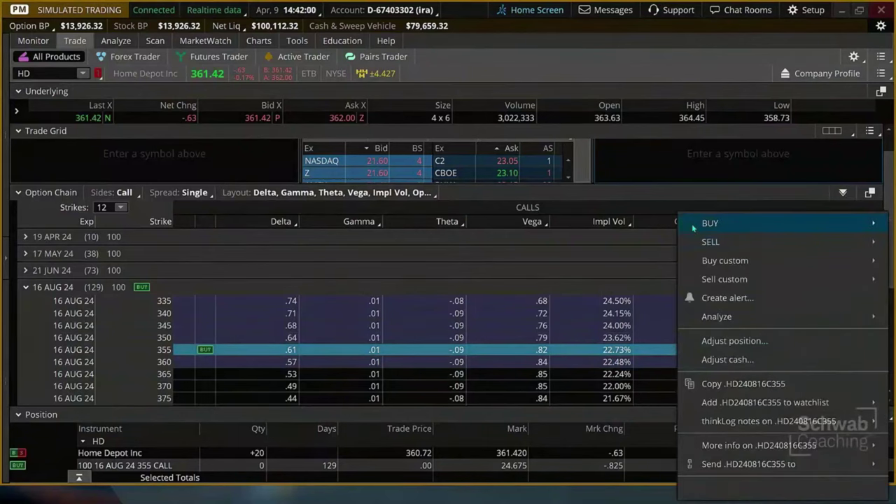
mouse_move(698, 224)
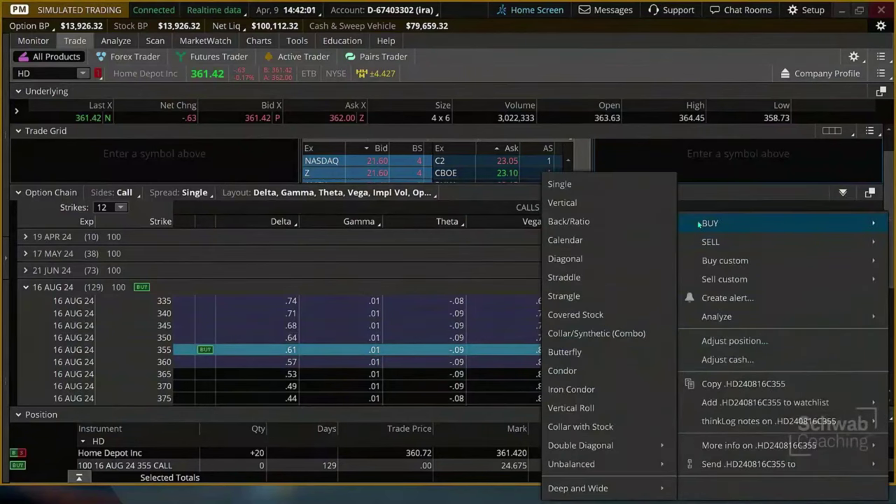
click(589, 208)
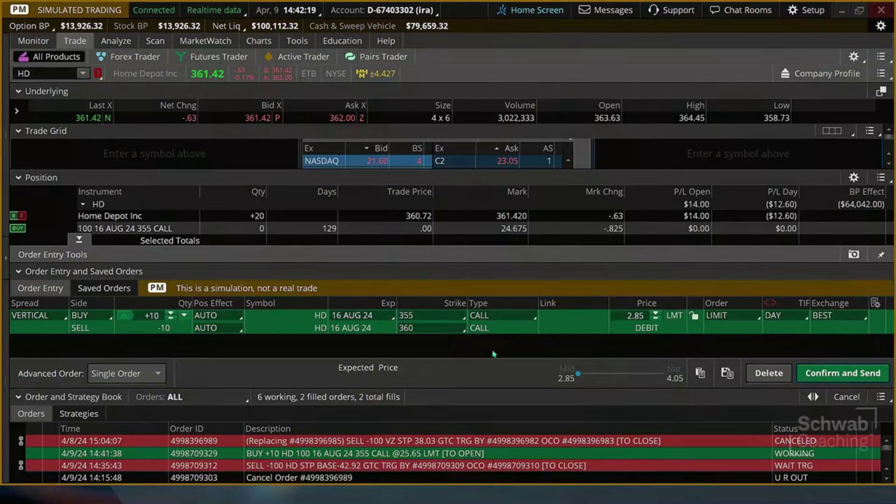
Shift the vertical's legs to buy the 360 and sell the 365 call, then collapse order entry.
click(454, 317)
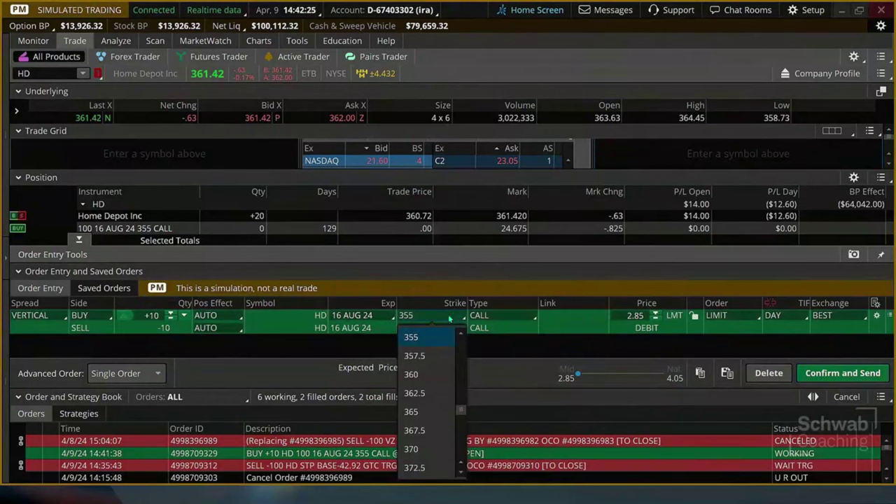
click(422, 375)
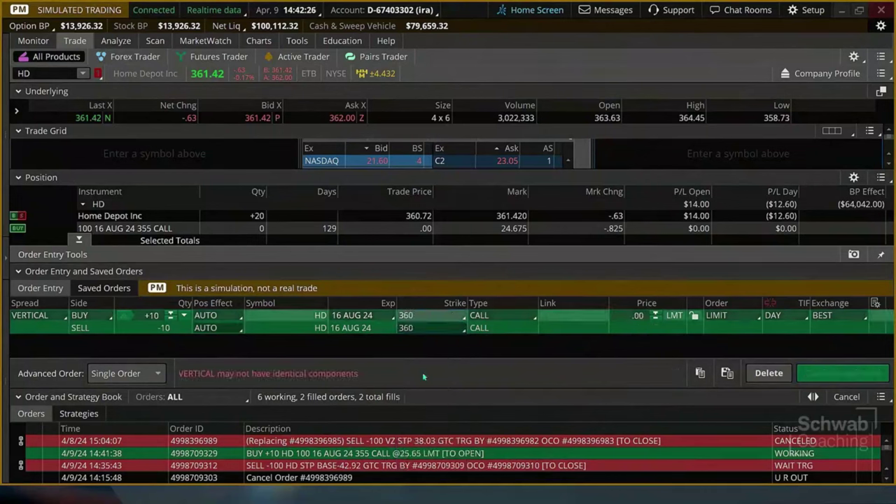
click(446, 329)
scroll(443, 288, down, 3)
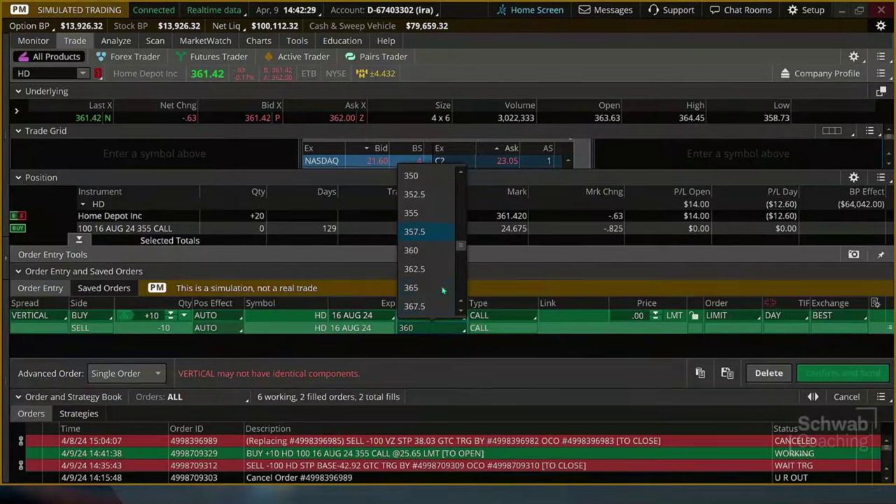
click(413, 231)
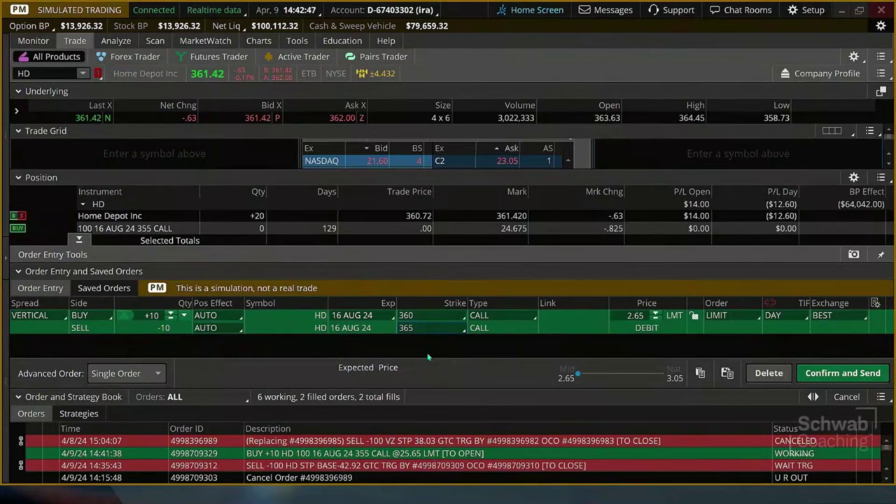
click(18, 271)
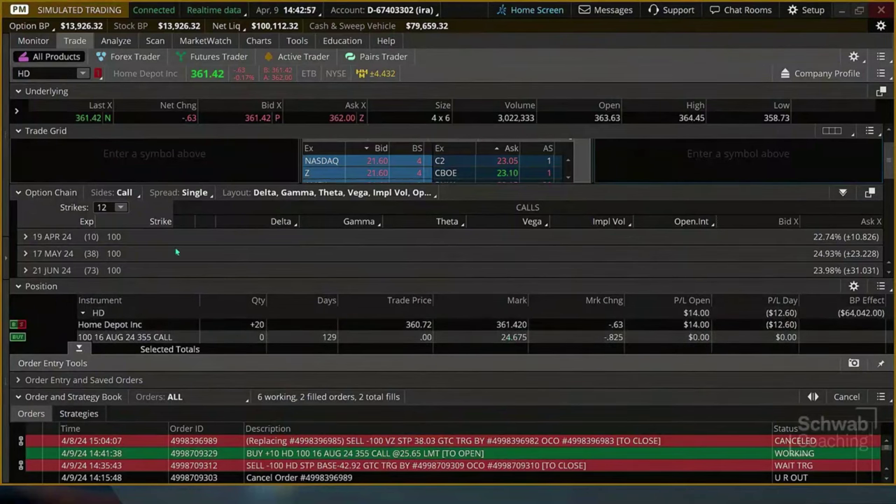
Start a buy at the 355 call's ask, collapse Position, and add a sell leg at the 365 call's bid.
scroll(178, 249, down, 2)
scroll(181, 236, down, 5)
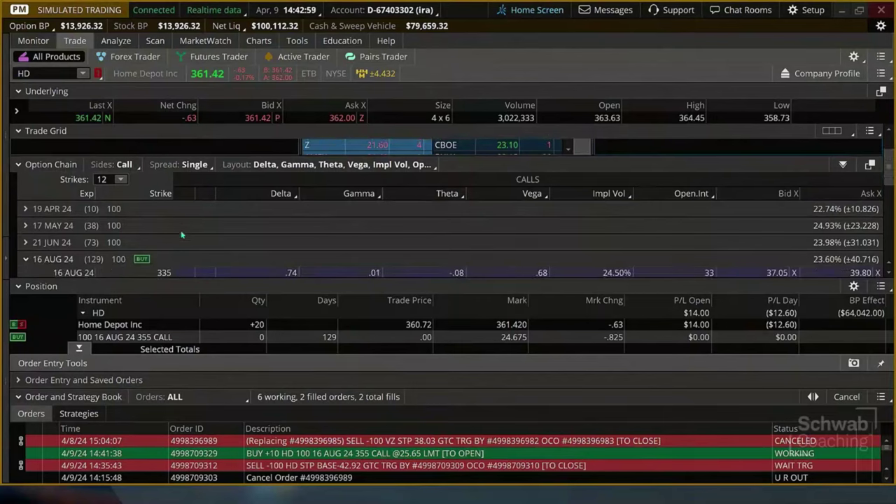
scroll(181, 238, down, 1)
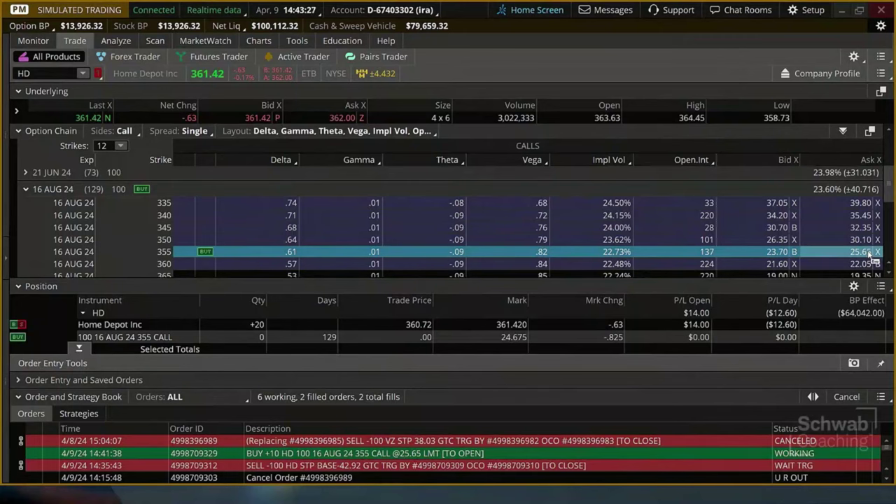
click(873, 256)
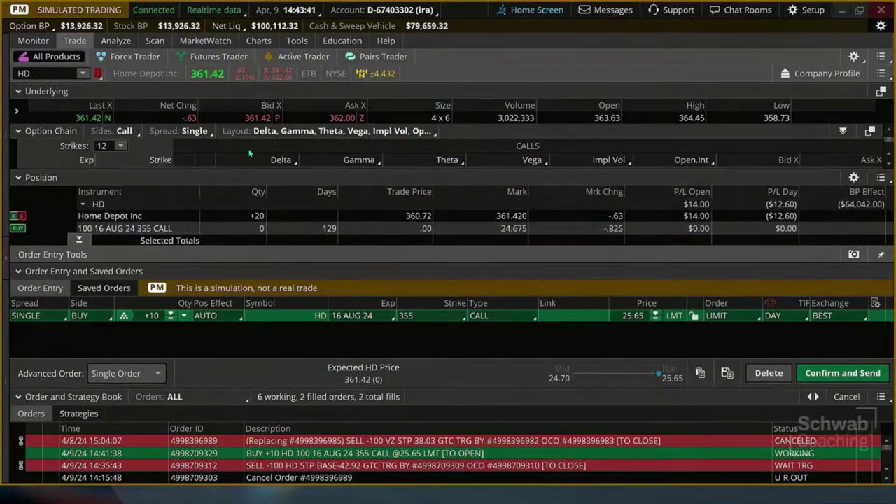
click(19, 178)
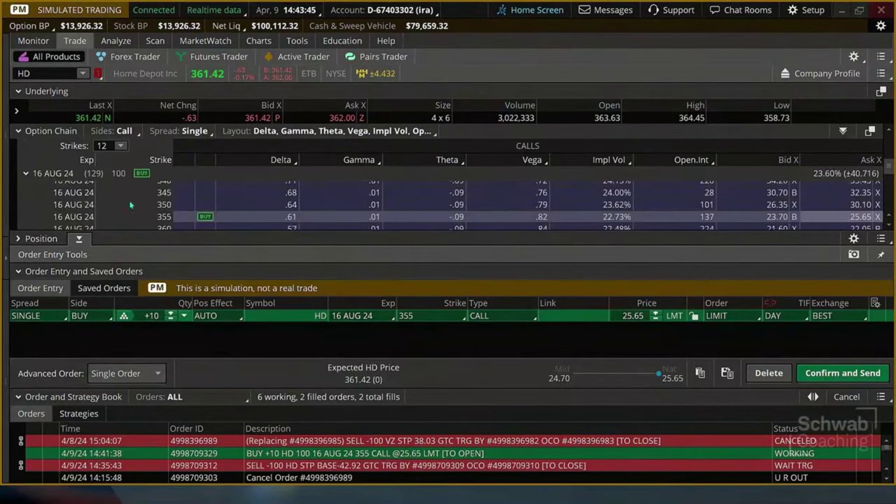
scroll(293, 213, down, 2)
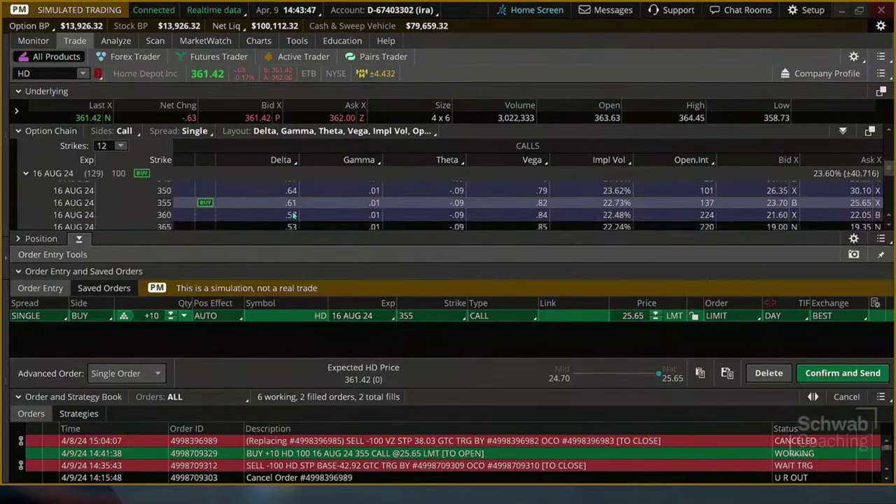
scroll(293, 215, down, 1)
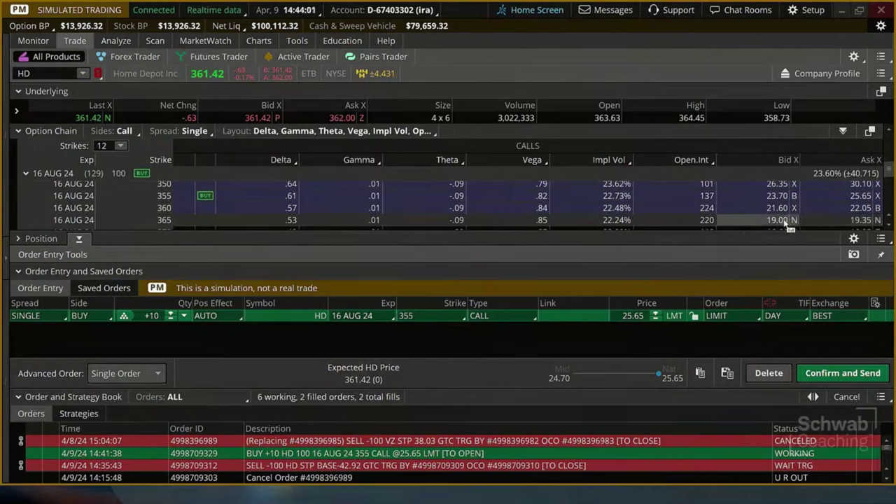
ctrl+click(789, 220)
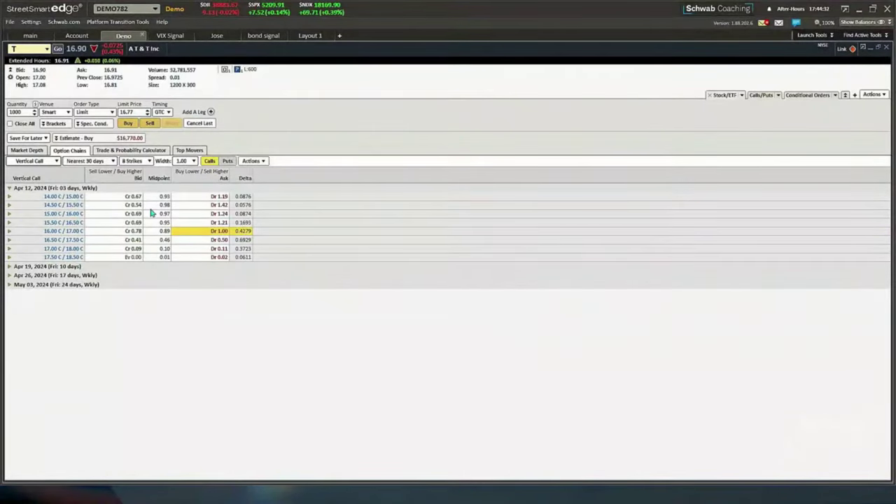
Open the Trade & Probability Calculator tab for the AT&T trade.
click(123, 151)
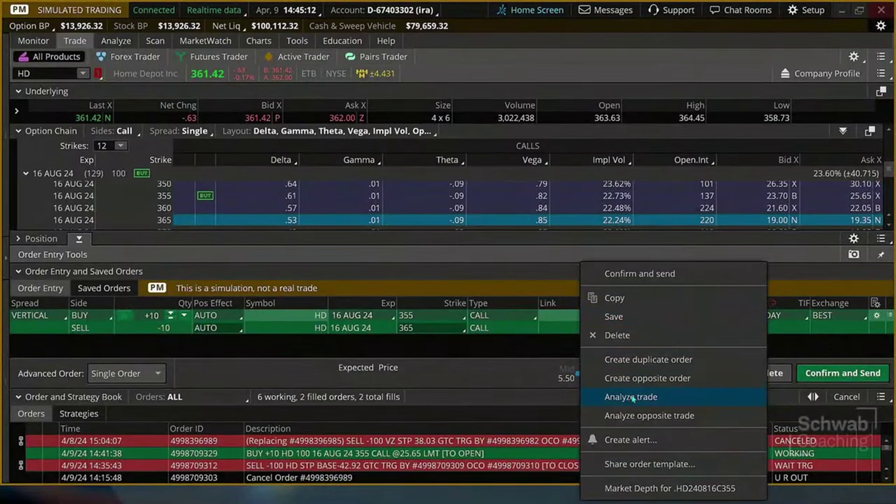
Analyze the HD vertical order's risk profile, then bring up the Monitor's Activity and Positions view.
click(632, 397)
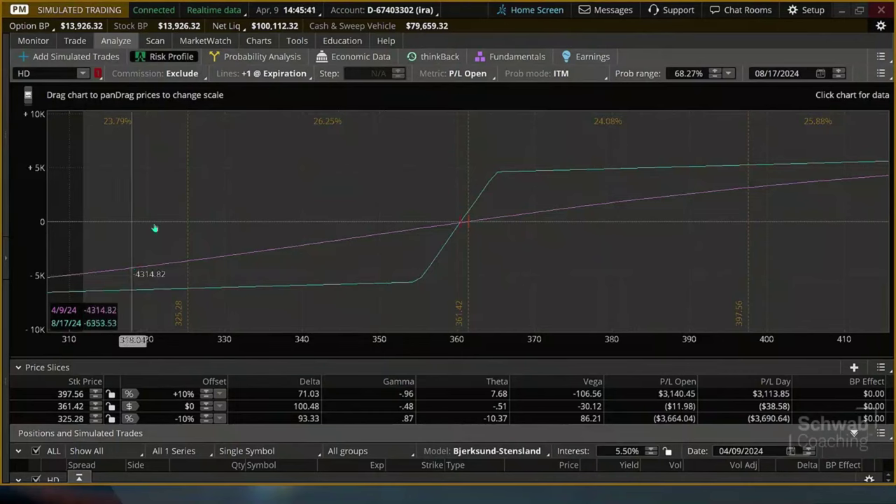
click(38, 43)
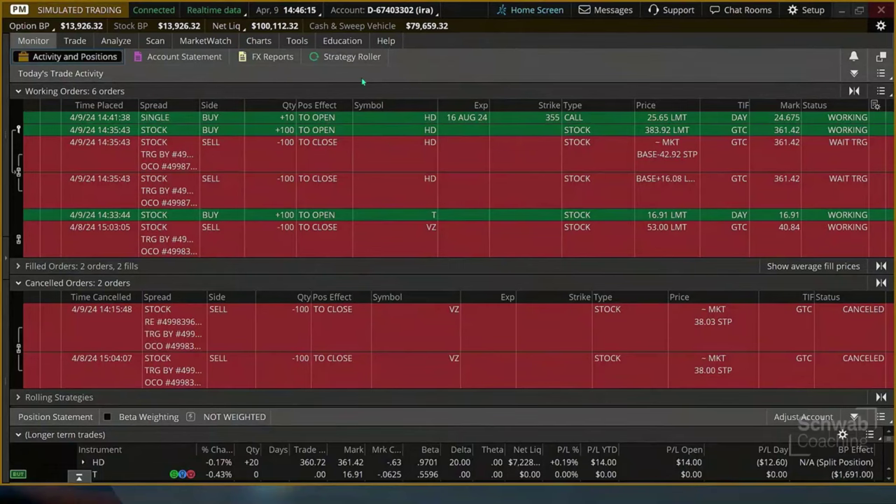
Back on the Trade page, show HD's option chain as Vertical spreads and preview the 355/360 order menu.
click(76, 42)
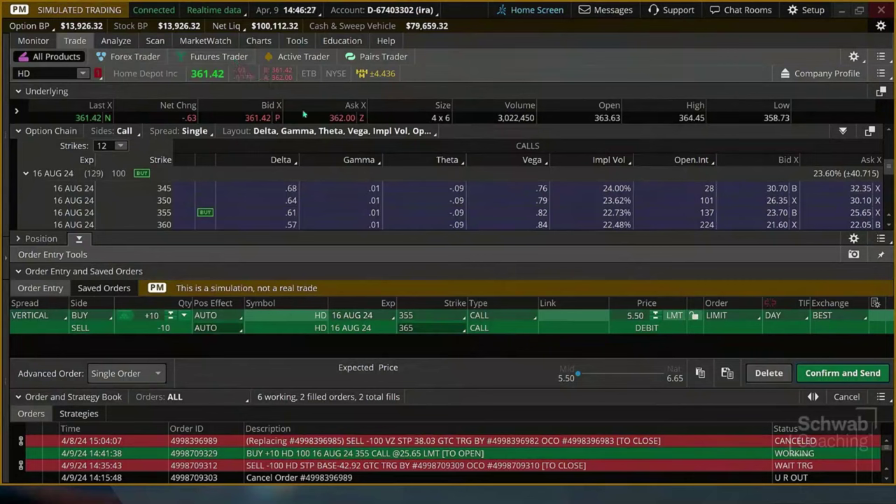
click(188, 133)
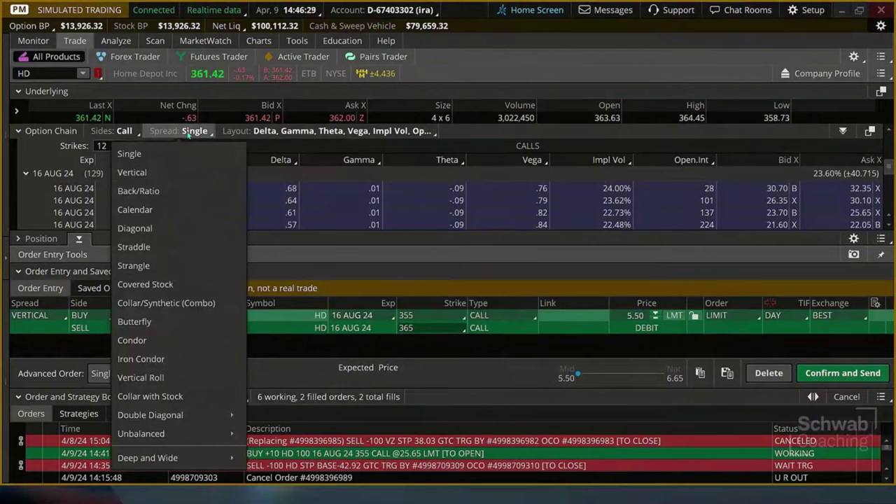
click(171, 179)
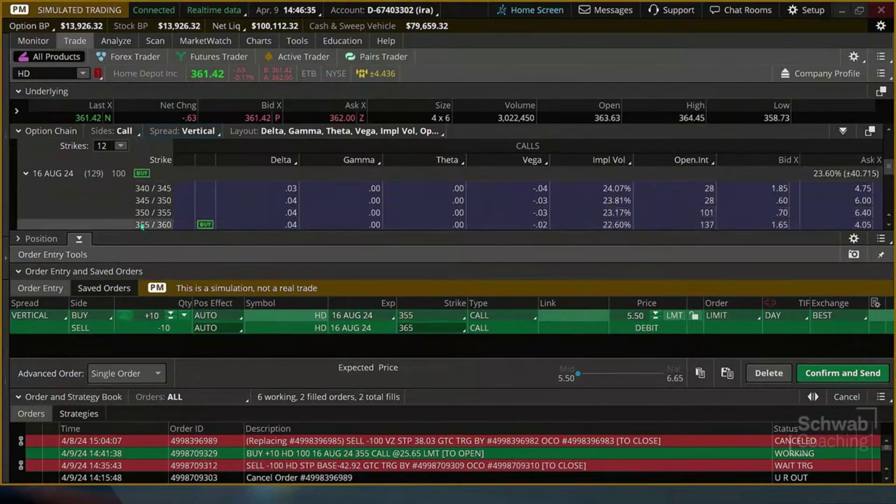
right_click(341, 228)
mouse_move(392, 227)
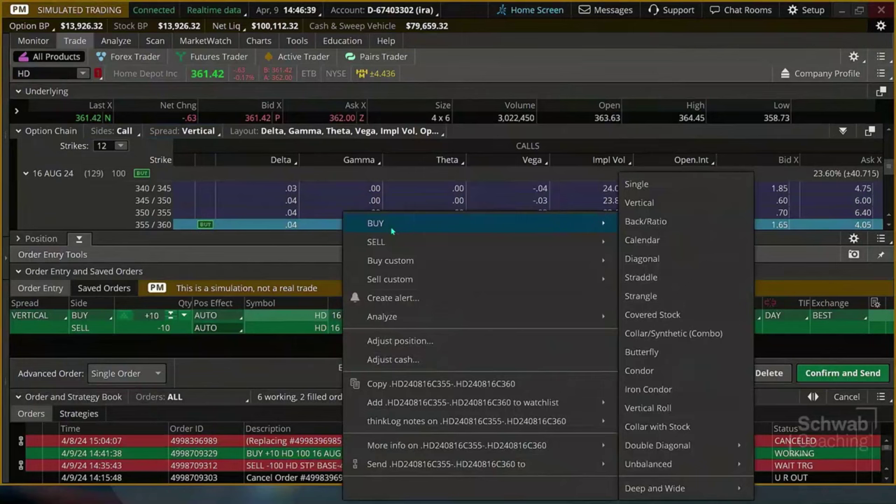
click(451, 77)
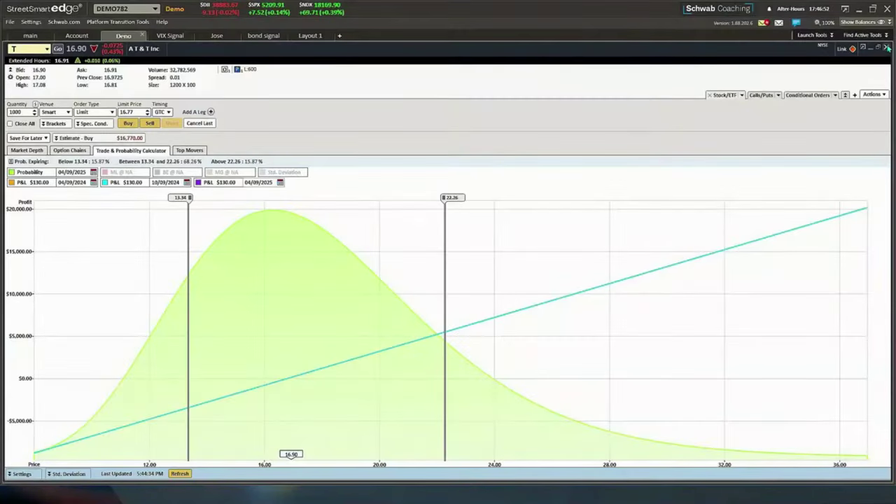
Close the probability calculator, maximize the AIRC chart, toggle its 1-year/833-day tabs, then show HD's chart.
click(887, 47)
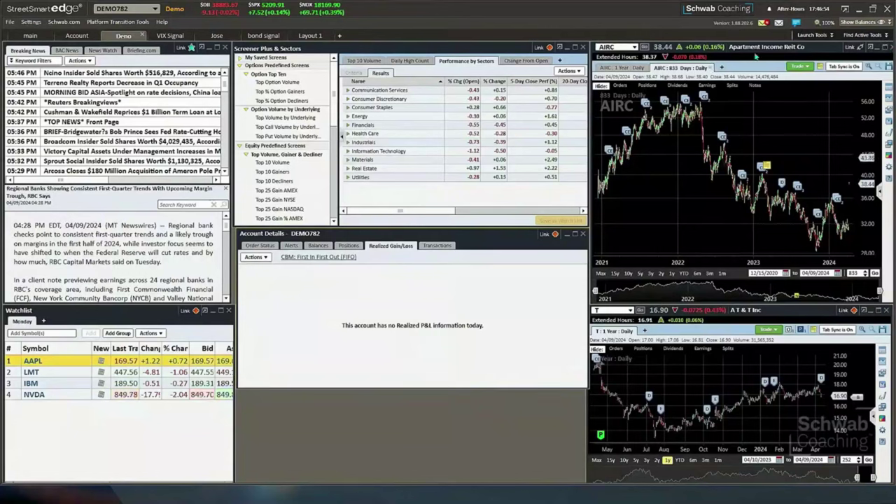
click(886, 47)
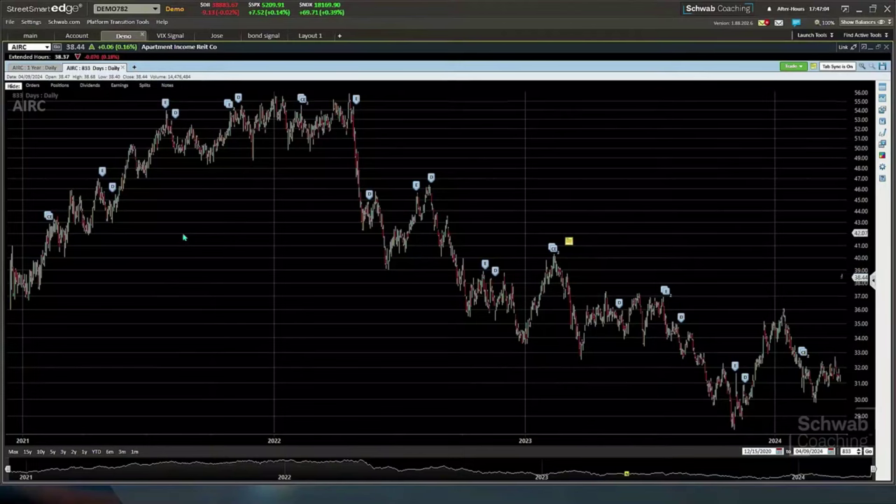
click(38, 68)
click(102, 68)
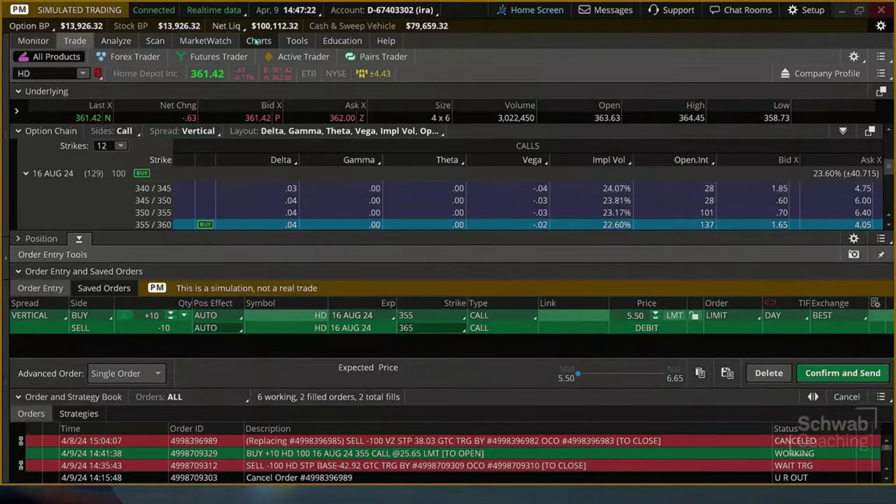
click(258, 41)
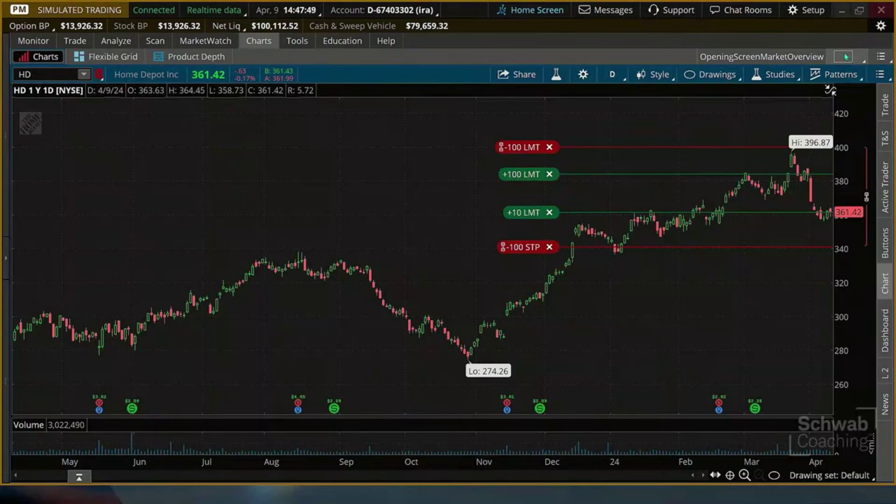
Split the chart area into two panes and load HD in the right pane.
click(846, 56)
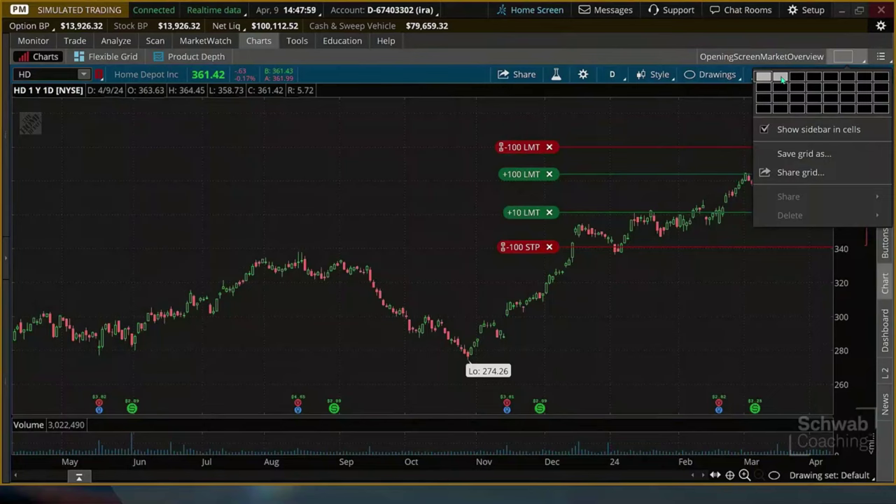
click(781, 77)
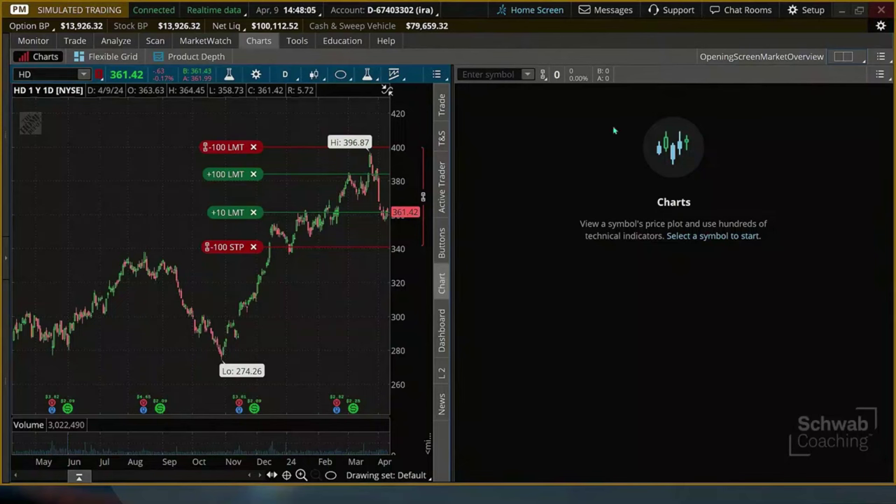
click(499, 73)
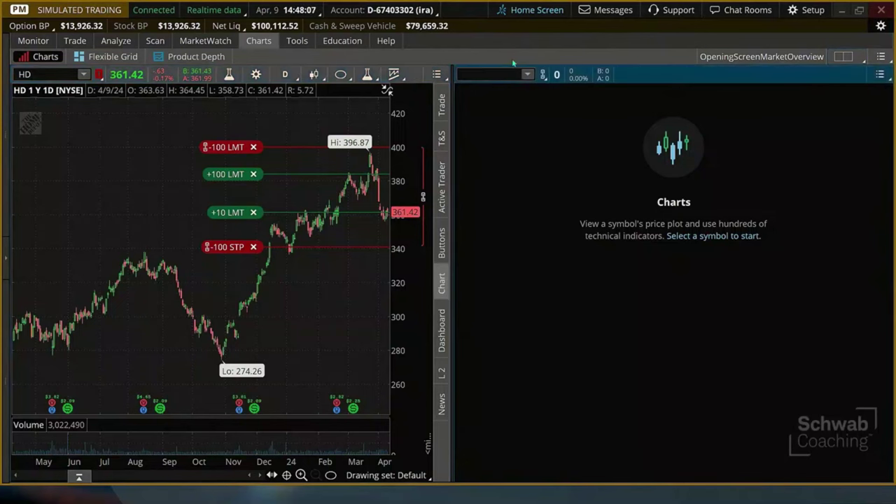
text(HD)
key(Return)
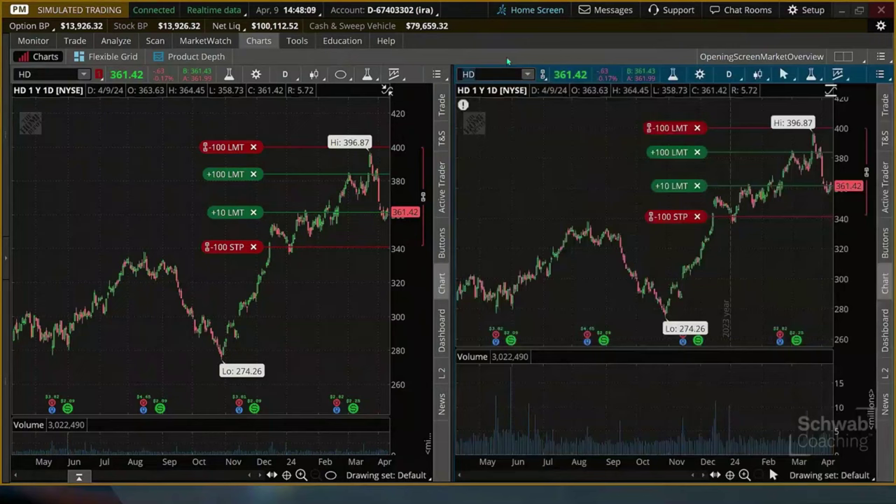
Link the right chart to the left one in Red, then load F into both charts.
click(542, 74)
click(532, 116)
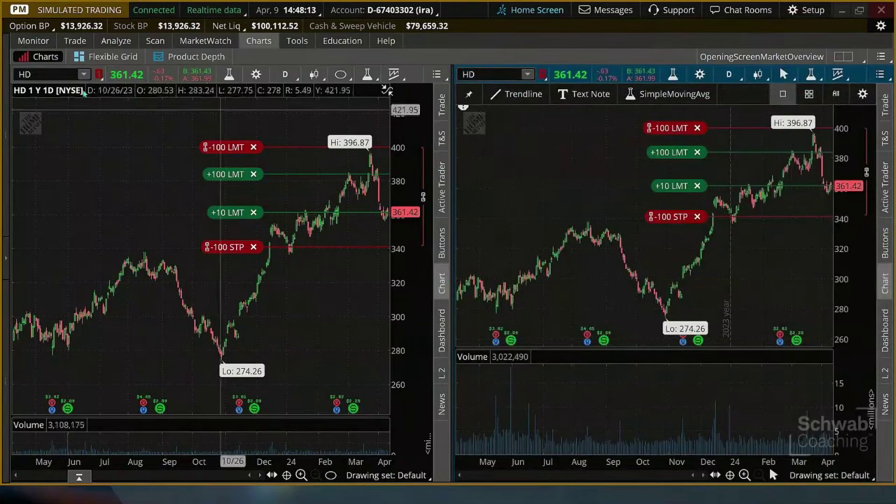
key(BackSpace)
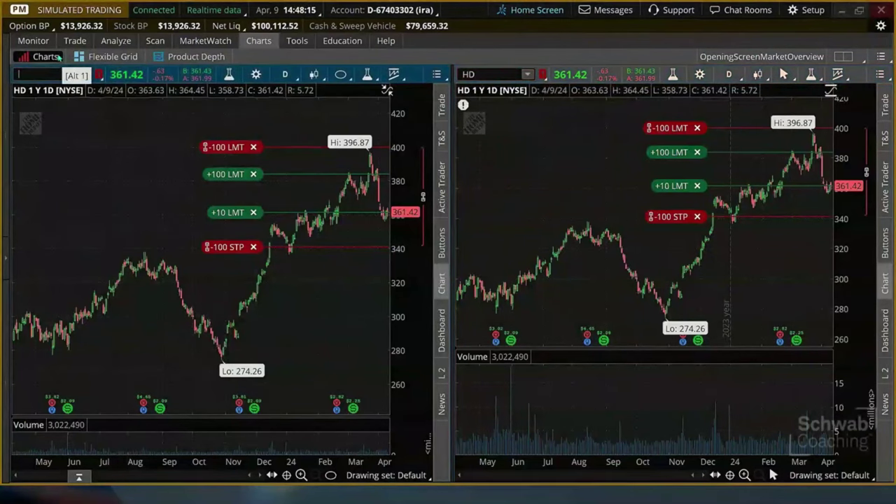
text(F)
key(Return)
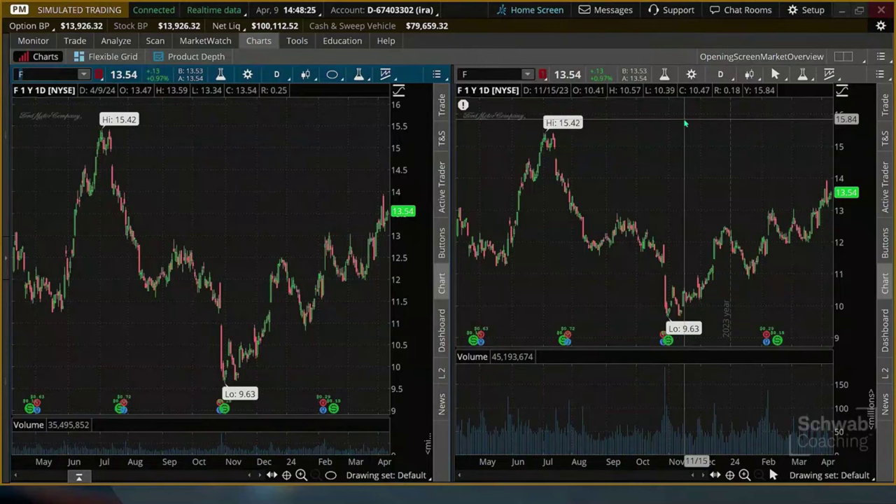
Set the right Ford chart to 5 D : 5m, zoom into a midday range, then zoom out to all five days.
click(722, 75)
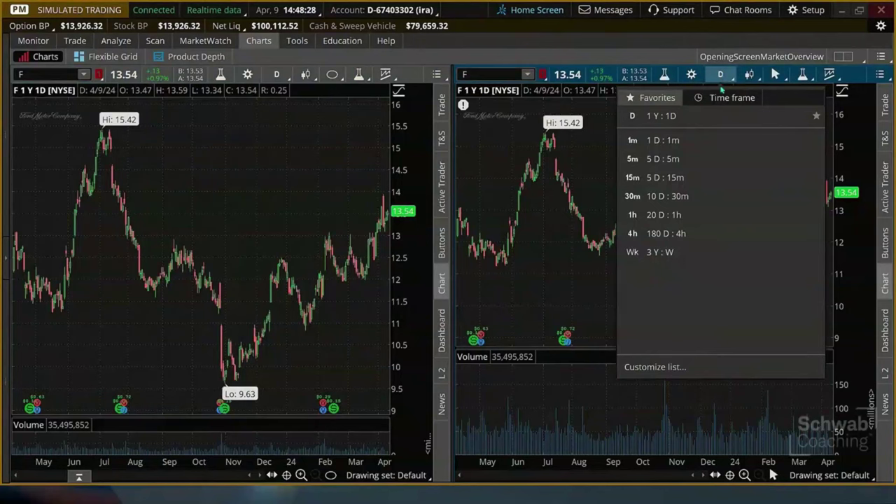
click(667, 160)
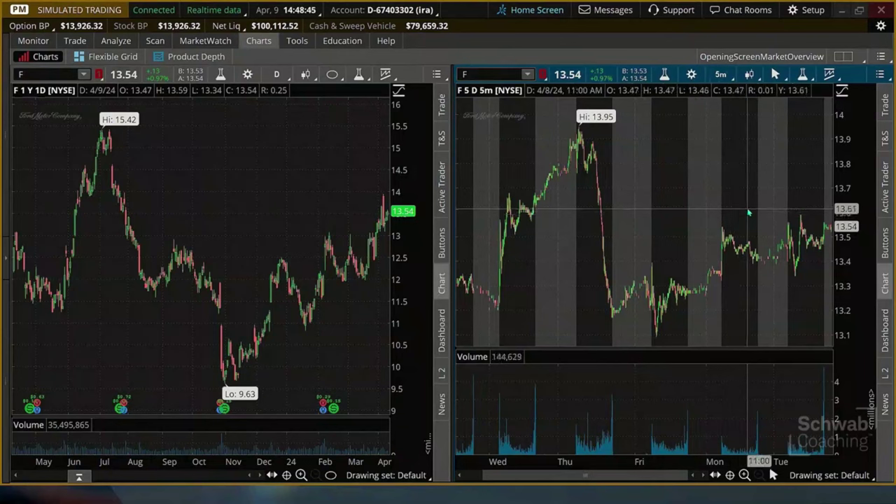
drag(749, 212, 828, 213)
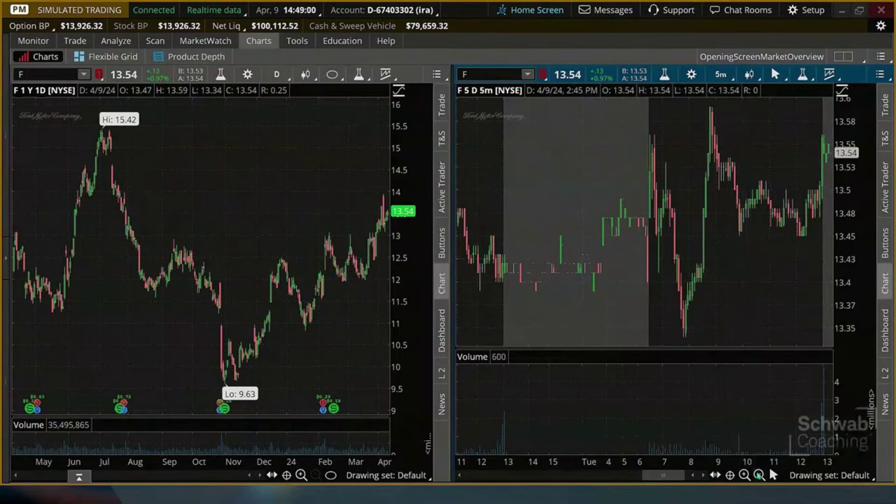
click(763, 474)
click(763, 474)
click(763, 474)
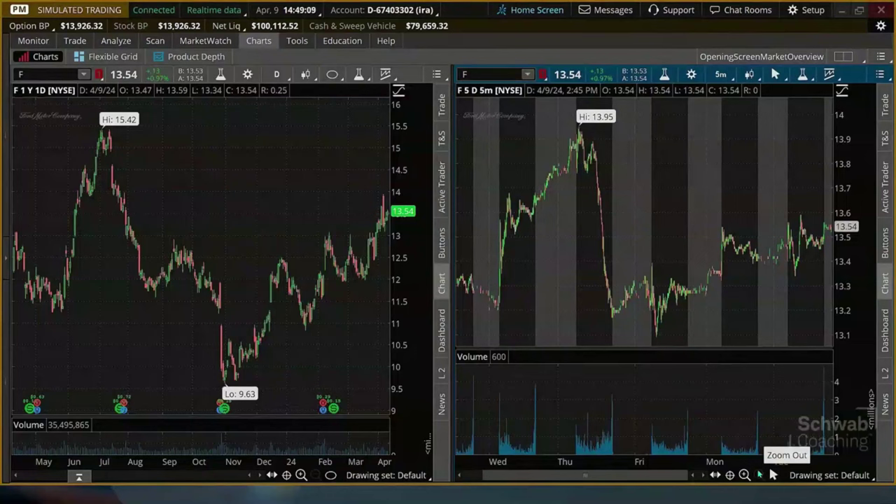
mouse_move(635, 96)
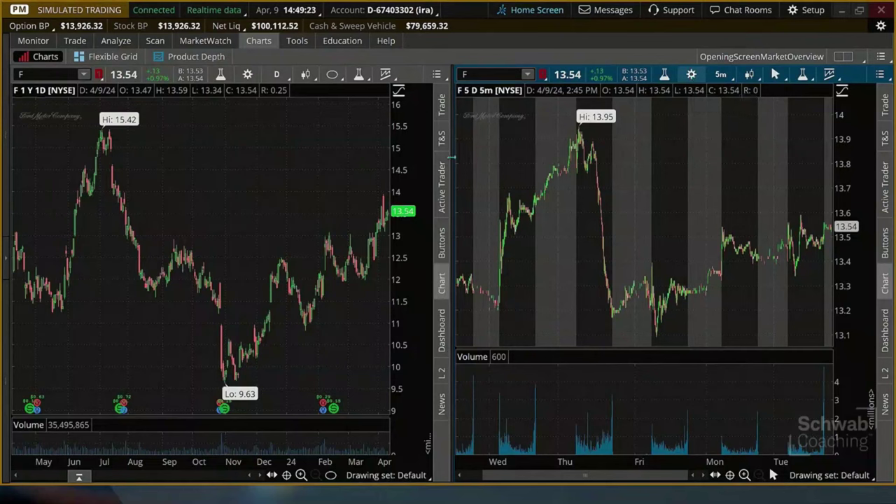
mouse_move(247, 77)
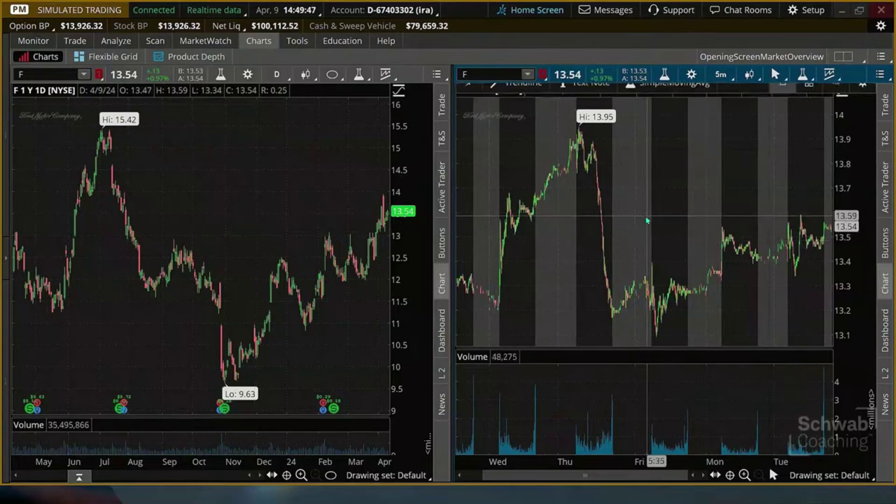
right_click(309, 191)
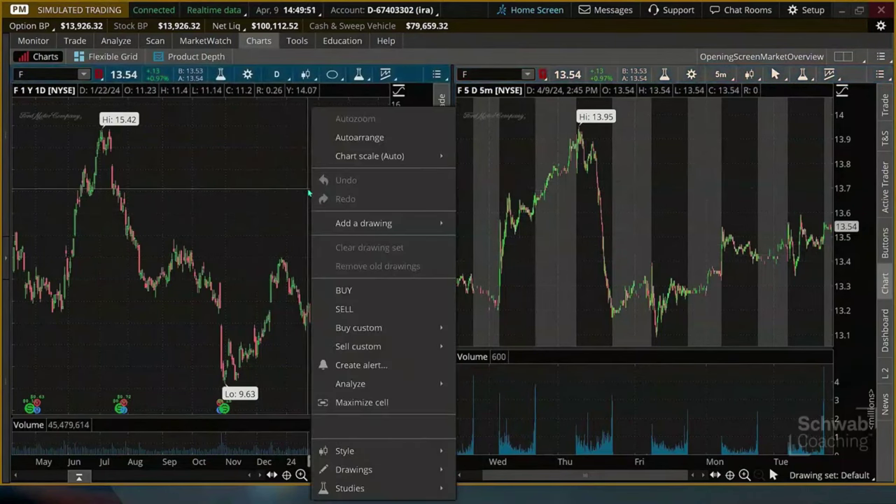
click(363, 403)
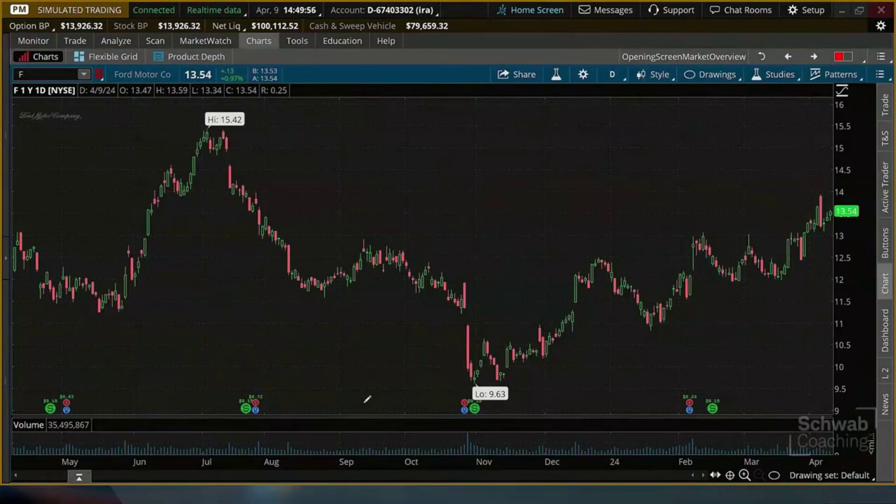
right_click(503, 210)
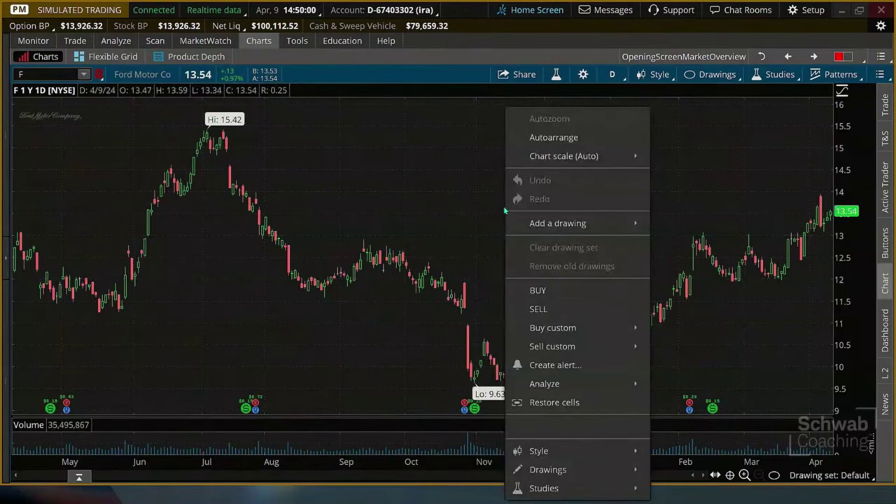
click(554, 402)
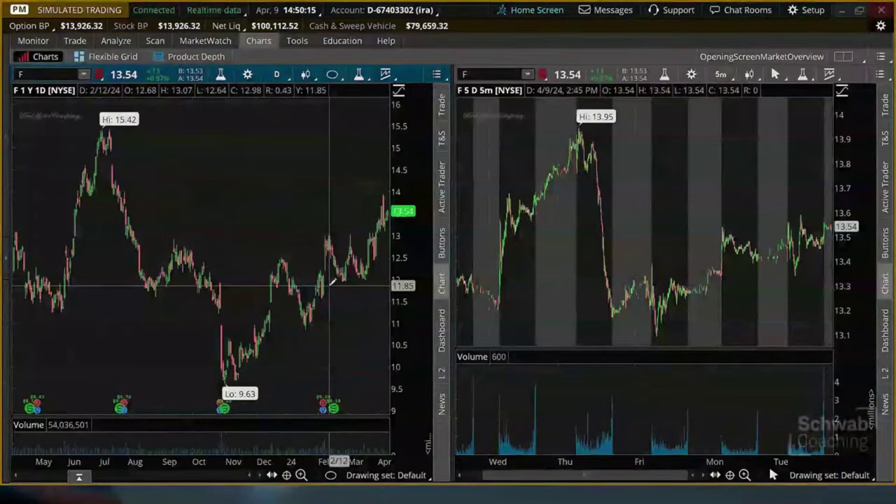
mouse_move(273, 93)
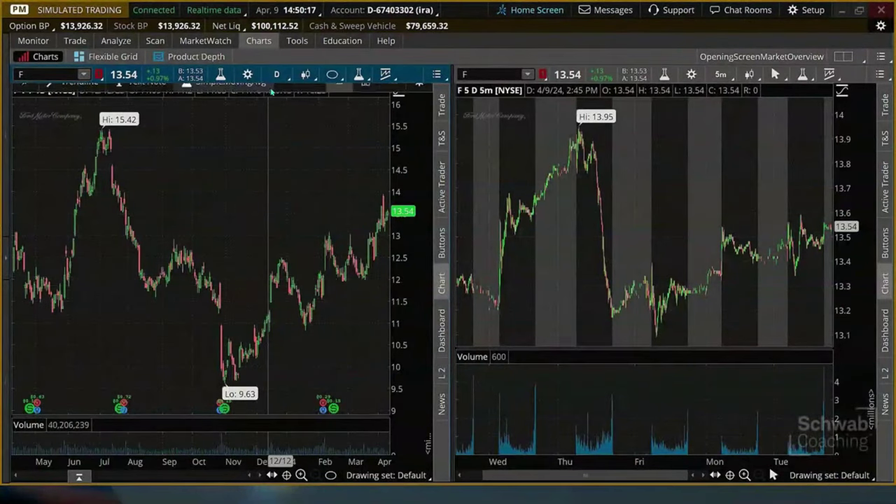
Maximize the left one-year daily Ford chart, step to the 5-minute cell, then return to it.
right_click(315, 182)
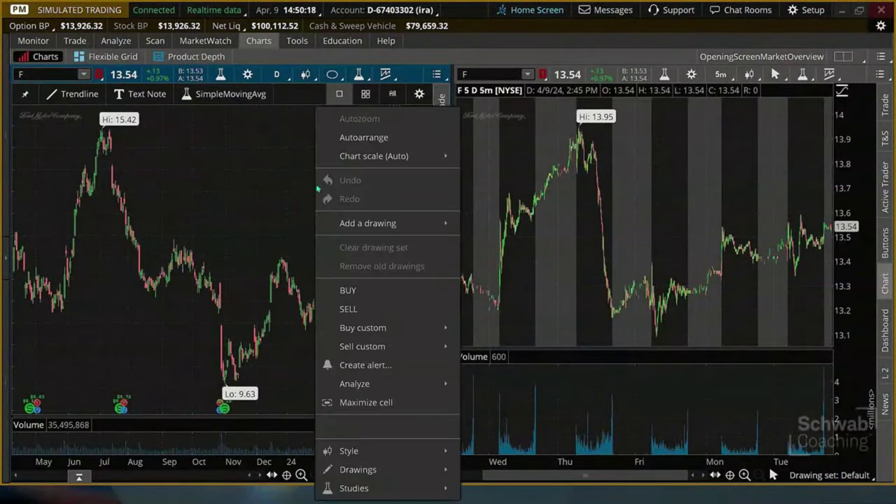
click(393, 404)
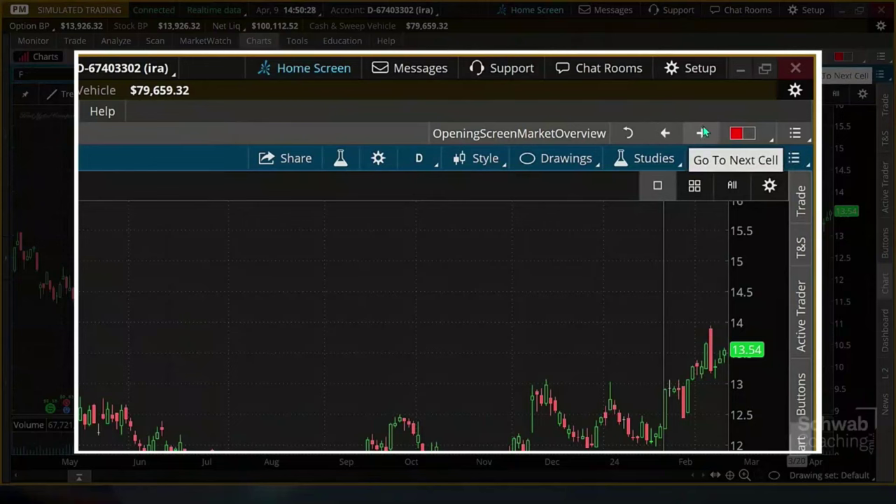
click(701, 133)
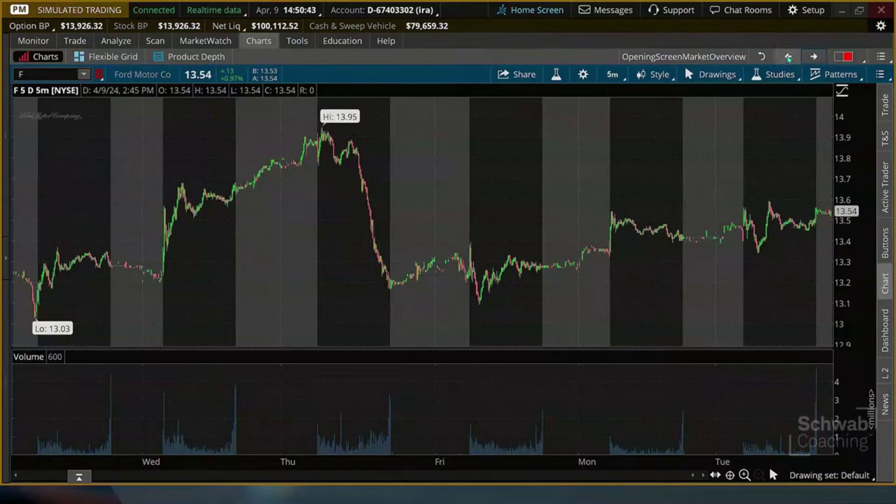
click(788, 58)
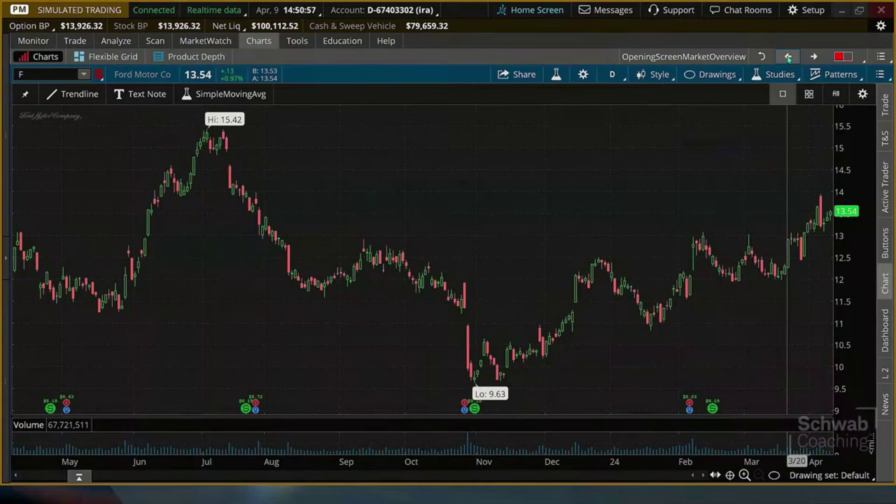
Change the chart type from candles to Bar on the Chart Settings Appearance tab.
click(583, 75)
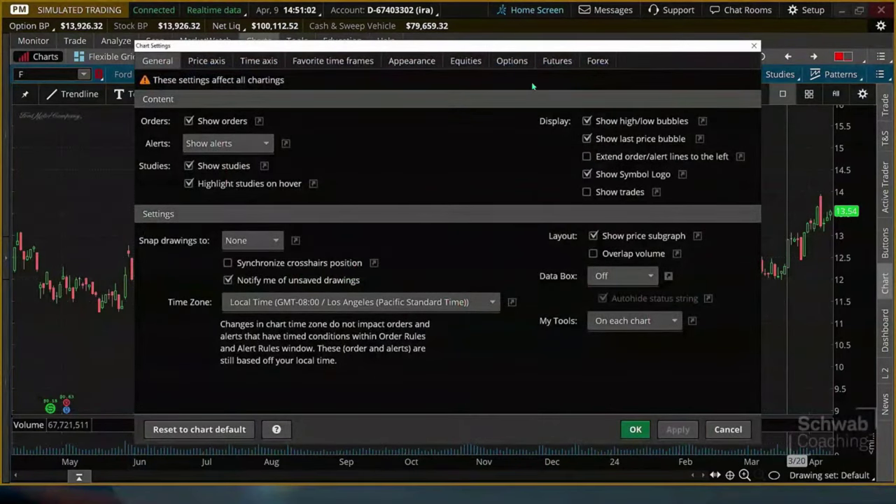
click(425, 61)
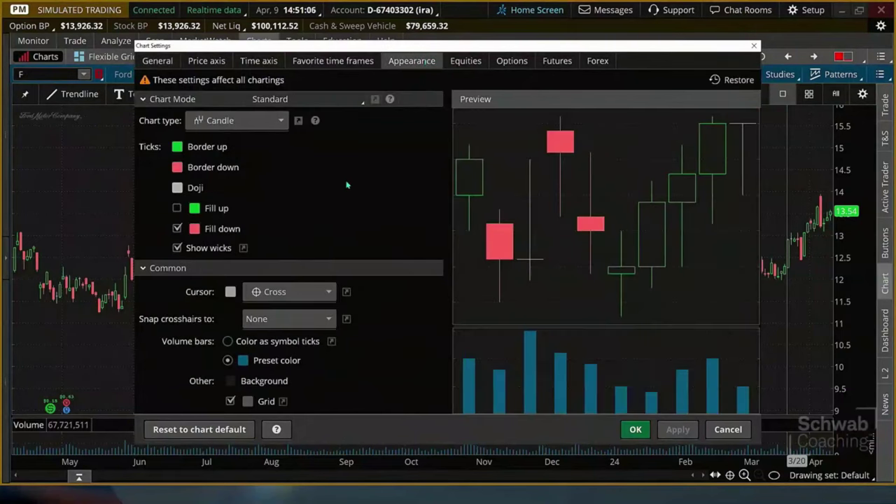
click(246, 121)
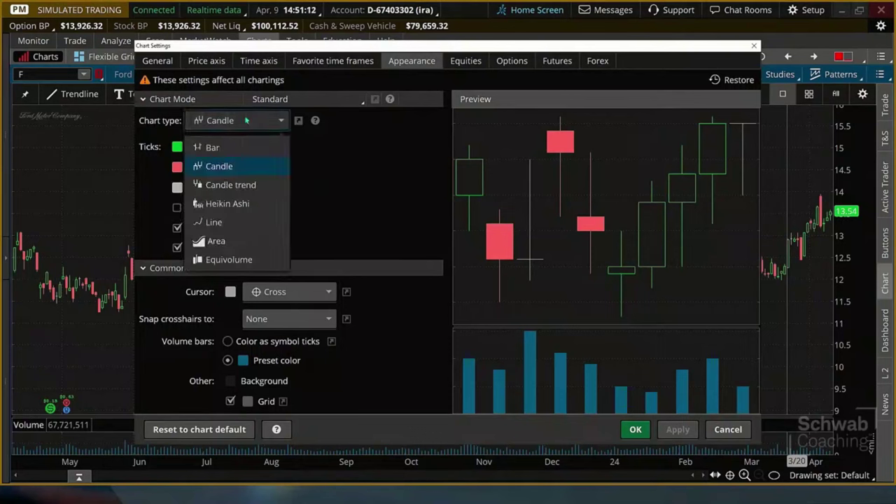
click(218, 148)
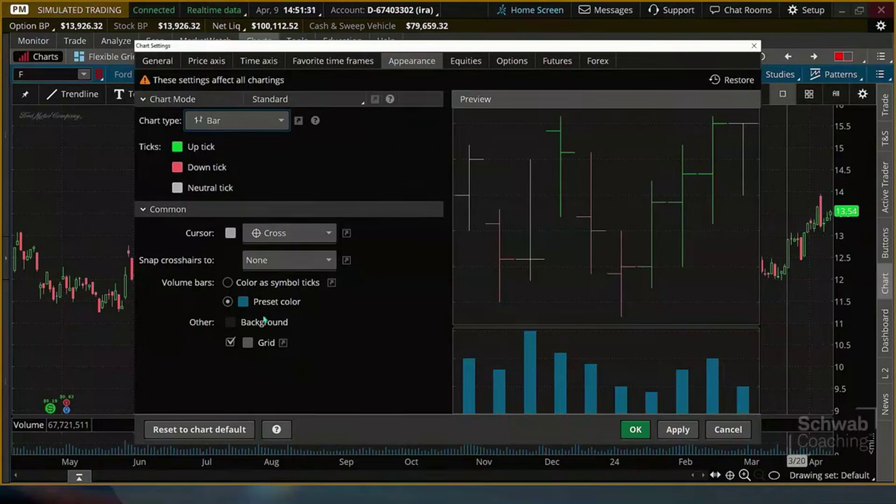
click(231, 323)
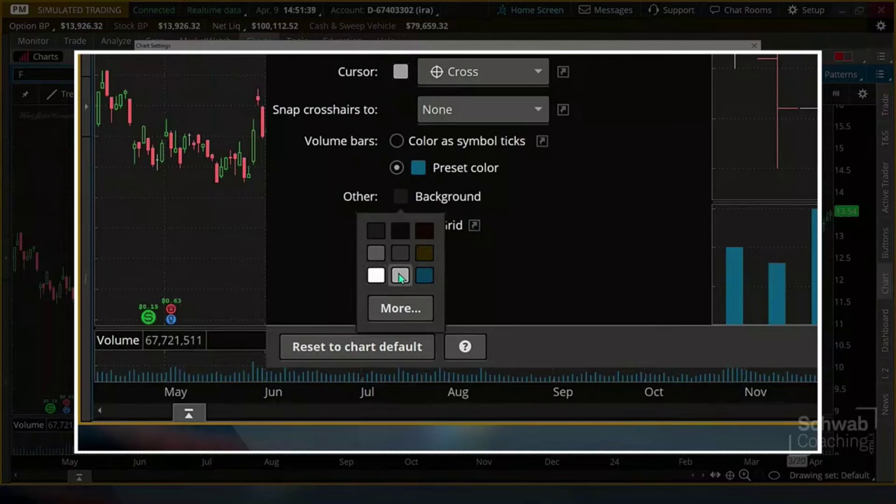
Try a light grey, then a white chart background, and apply the settings with the bar style.
click(401, 277)
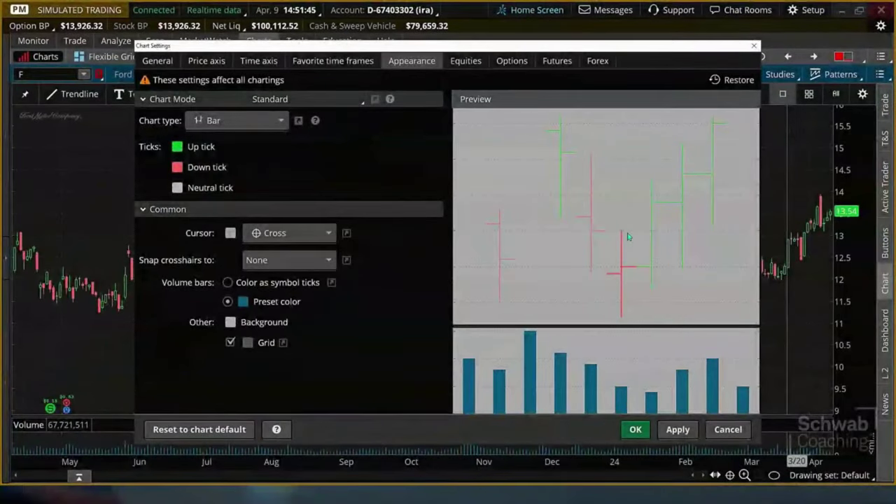
click(231, 323)
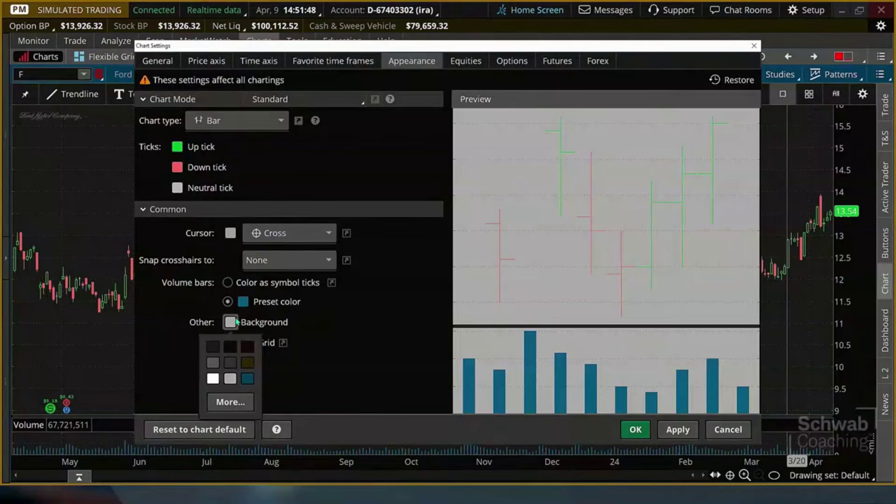
click(214, 378)
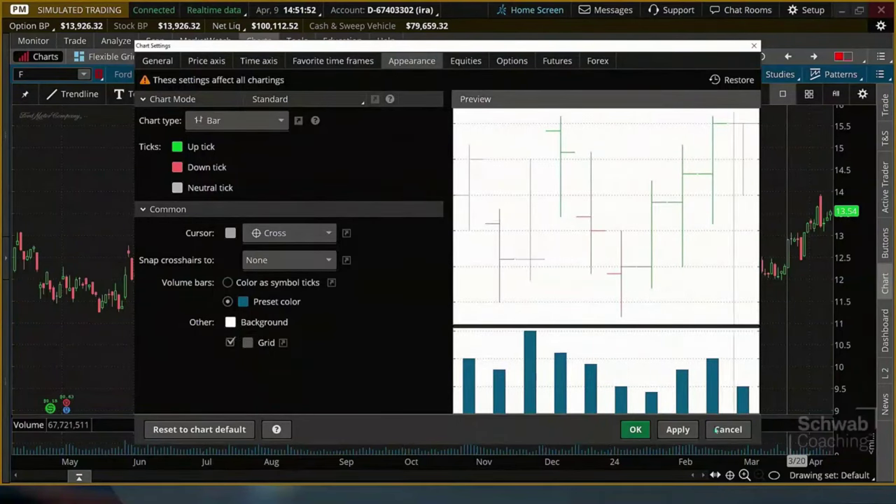
click(686, 431)
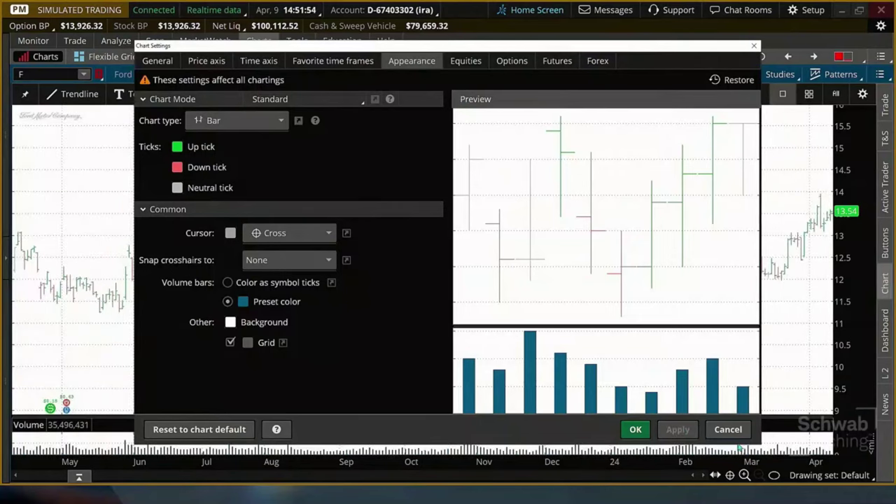
click(633, 430)
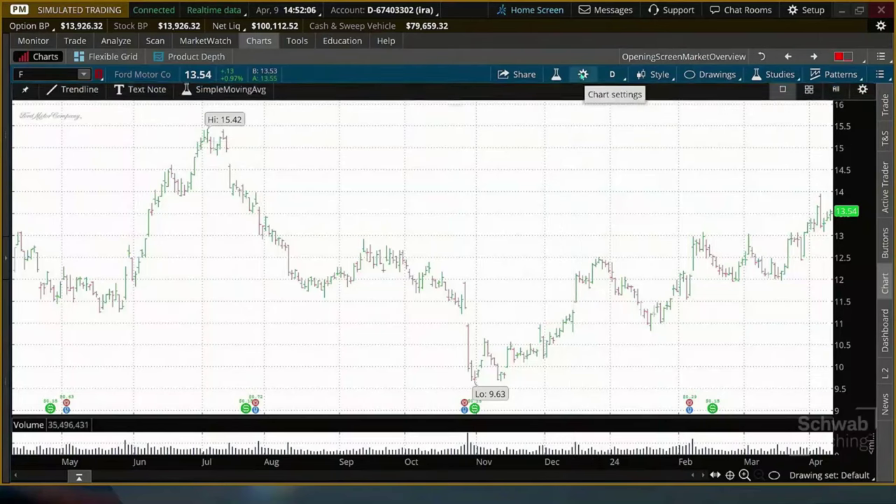
Change the chart background to black in Appearance settings, apply it and close the dialog.
click(583, 75)
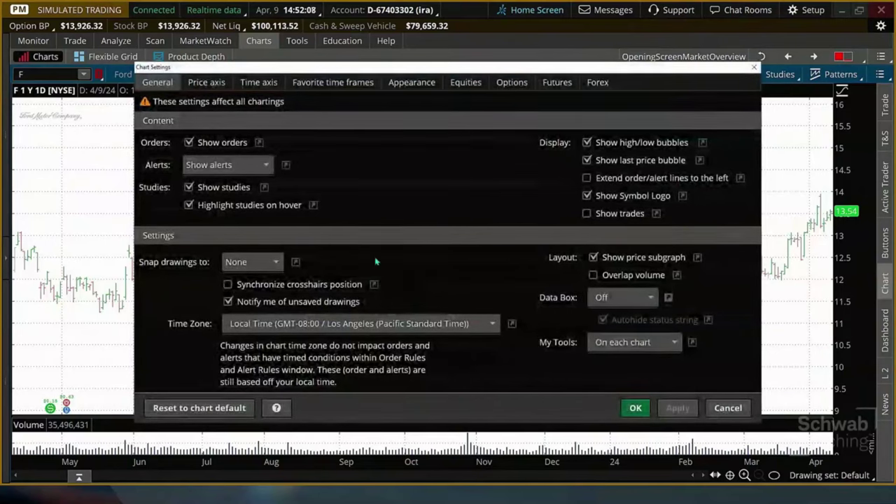
click(412, 84)
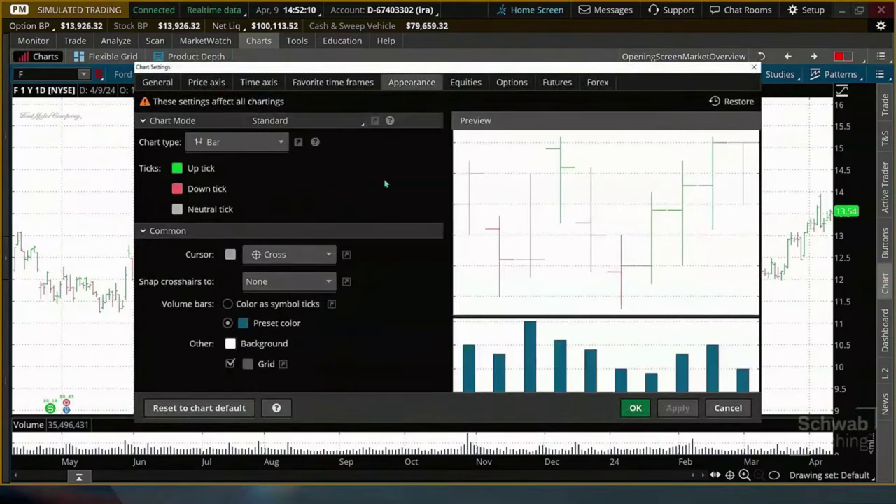
click(231, 344)
click(216, 371)
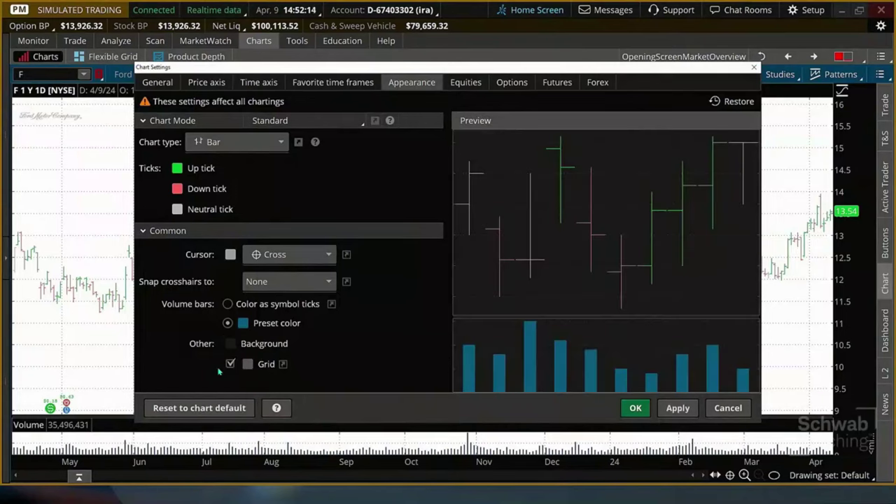
click(689, 407)
click(635, 408)
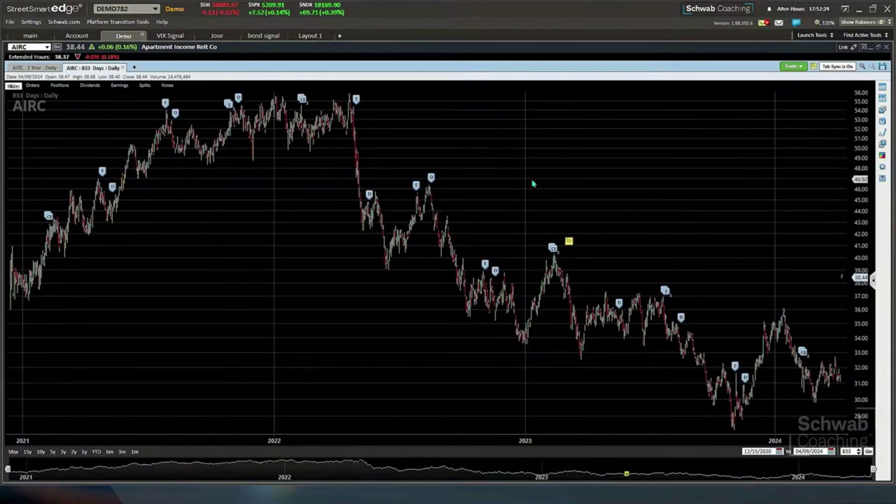
right_click(530, 185)
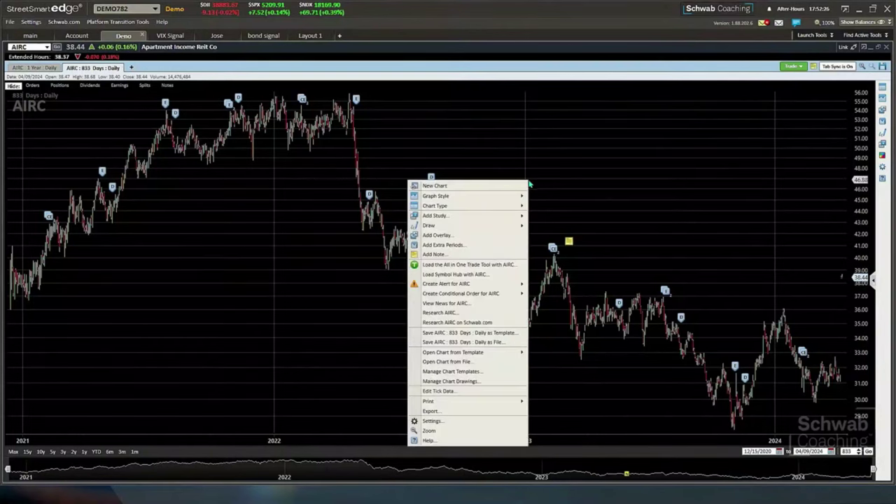
mouse_move(490, 217)
click(560, 9)
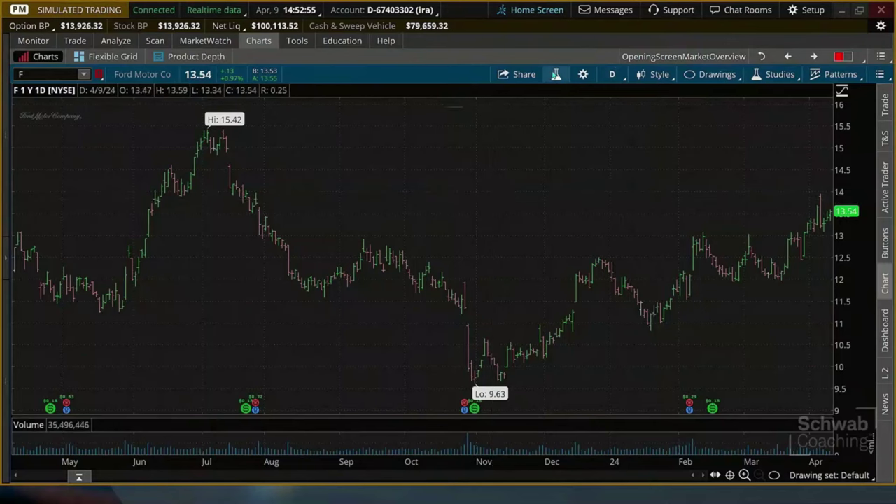
Search the studies for 'rsi' and add RSI to the Ford chart's lower panel.
click(555, 74)
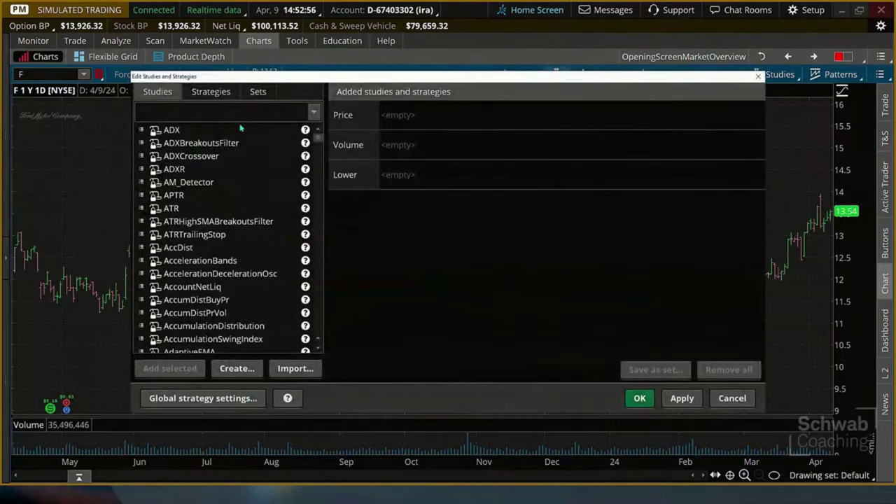
click(207, 106)
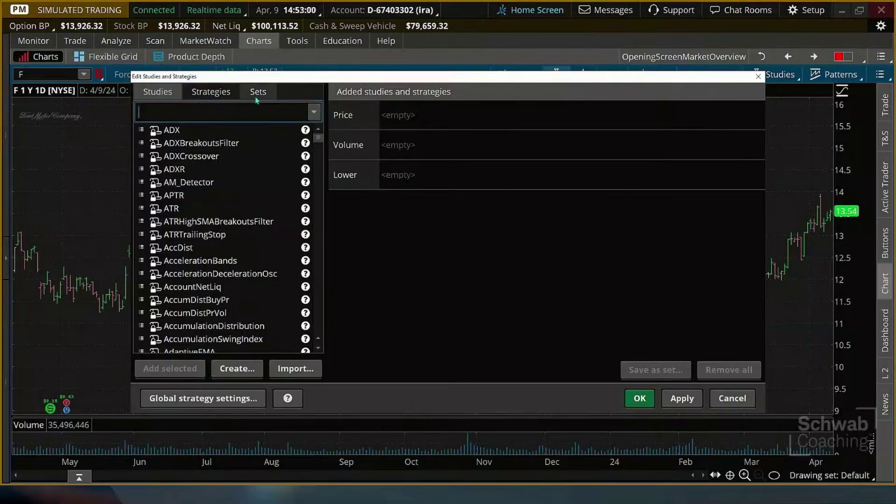
text(rsi)
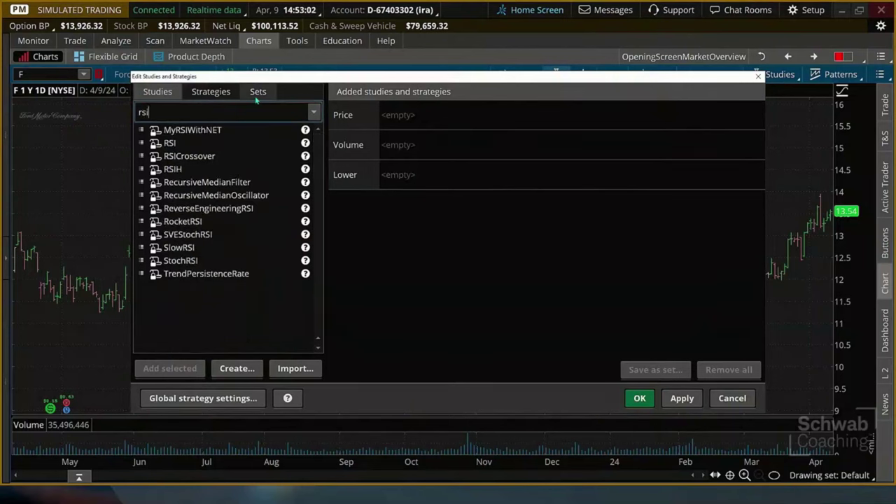
click(168, 145)
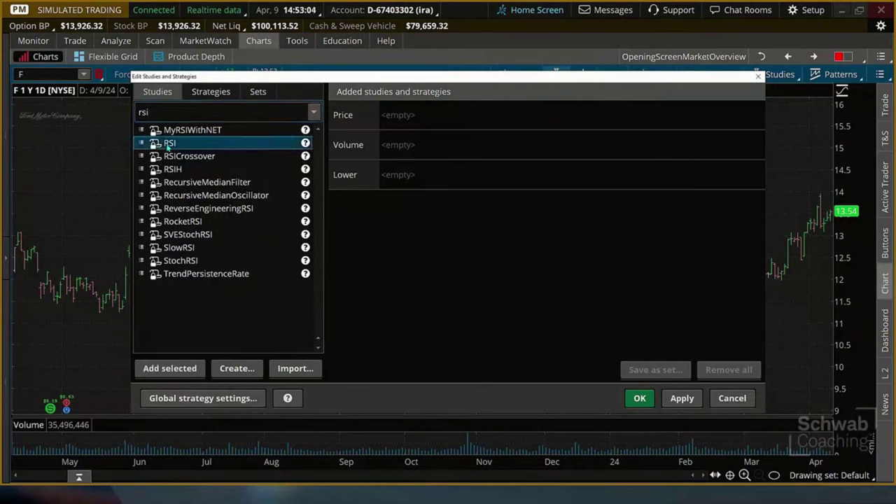
click(177, 372)
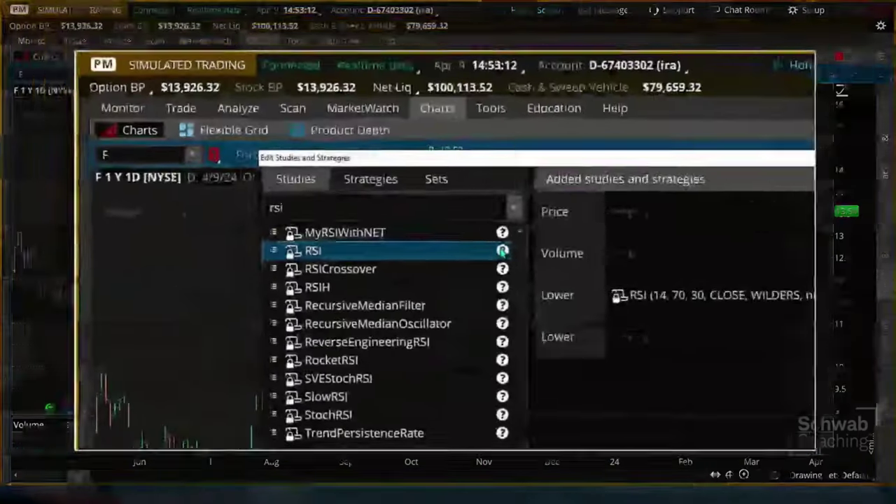
Read the RSI study's description, then open its customization settings.
click(307, 144)
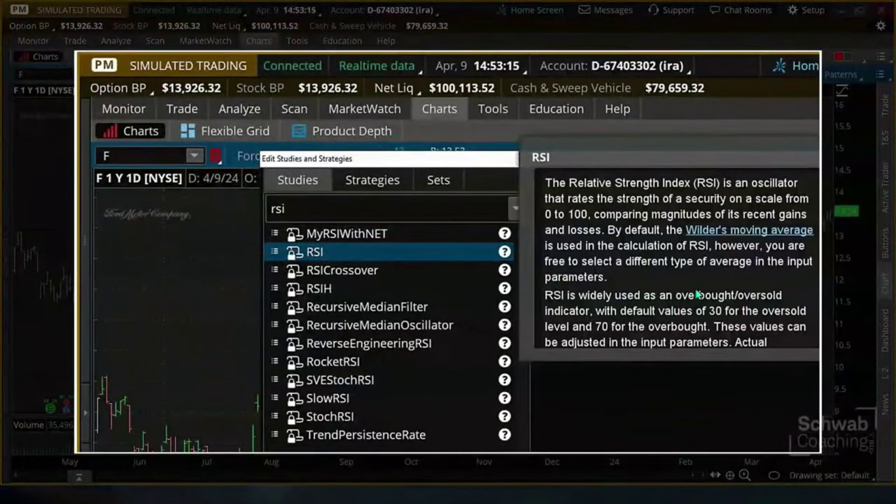
scroll(697, 295, down, 5)
scroll(703, 292, up, 5)
click(783, 152)
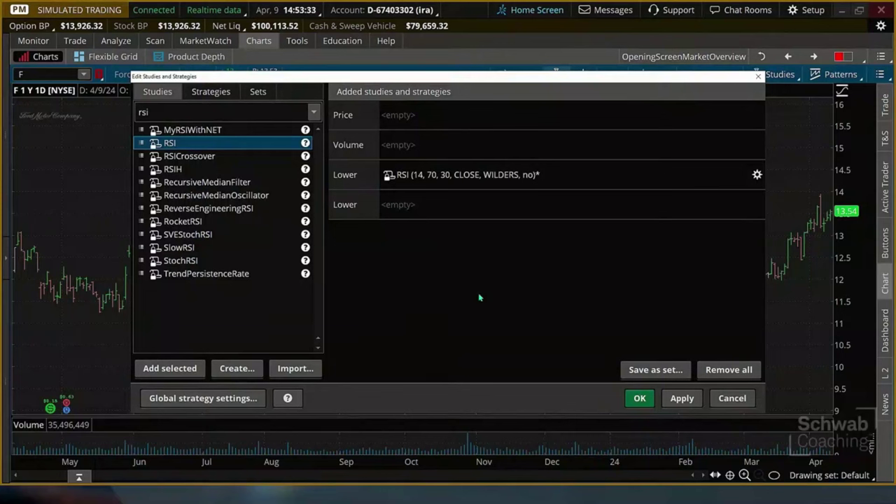
click(756, 174)
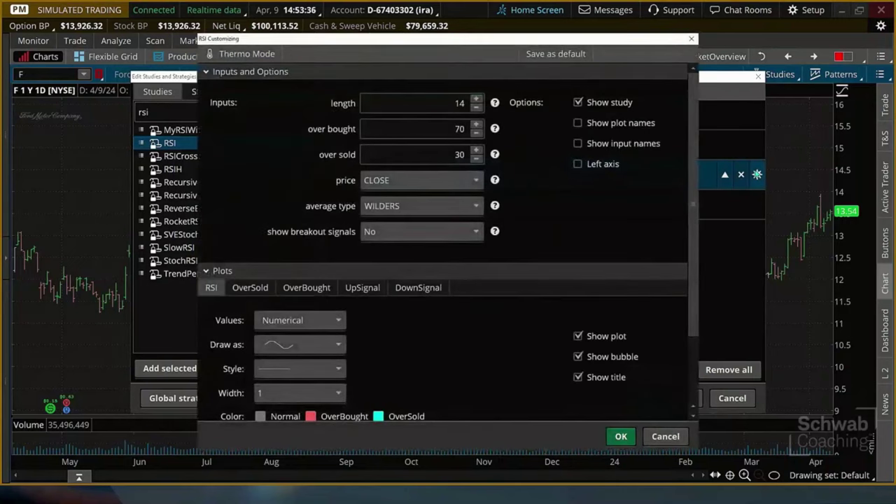
Make the RSI OverBought line violet and set the OverSold line width to 2.
click(444, 101)
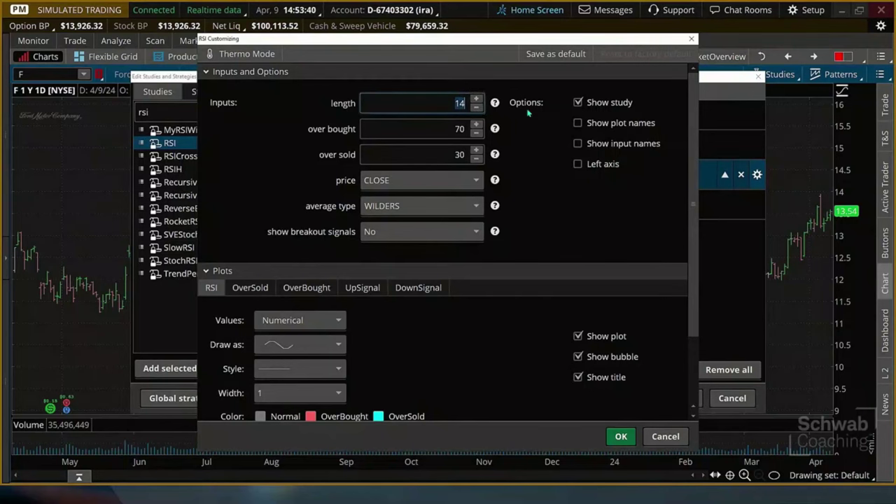
scroll(391, 353, down, 1)
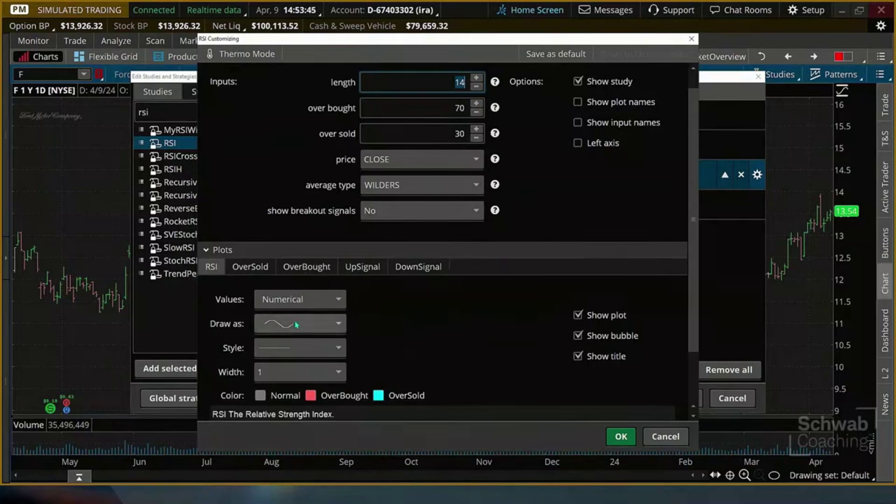
click(318, 270)
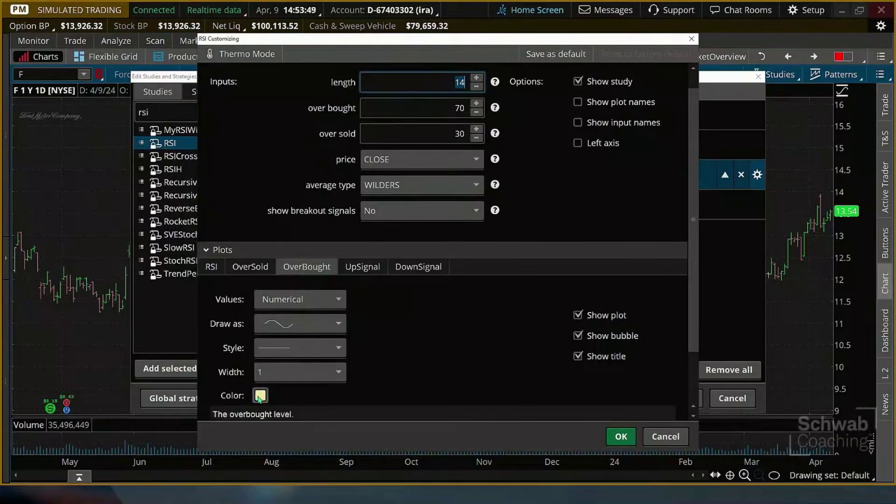
click(261, 395)
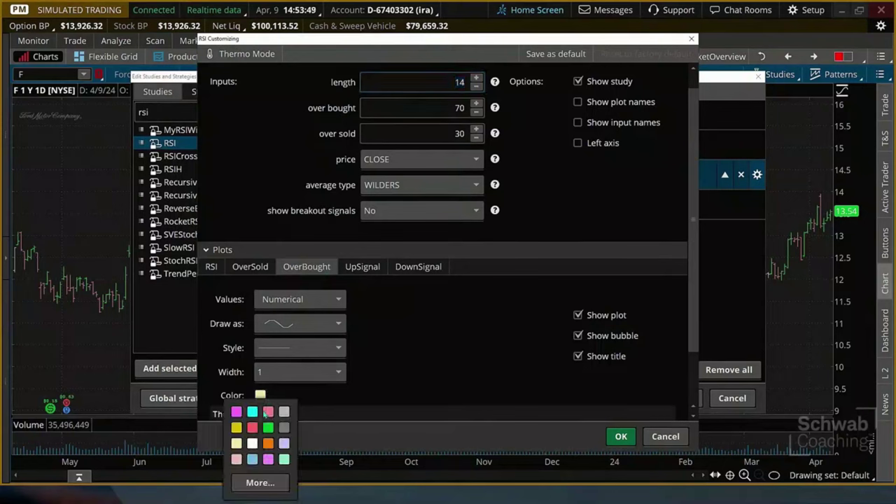
click(269, 460)
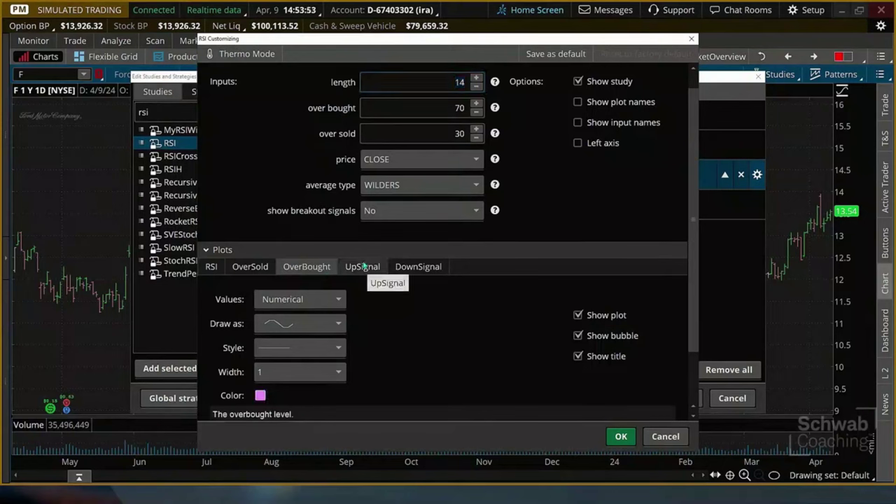
click(251, 269)
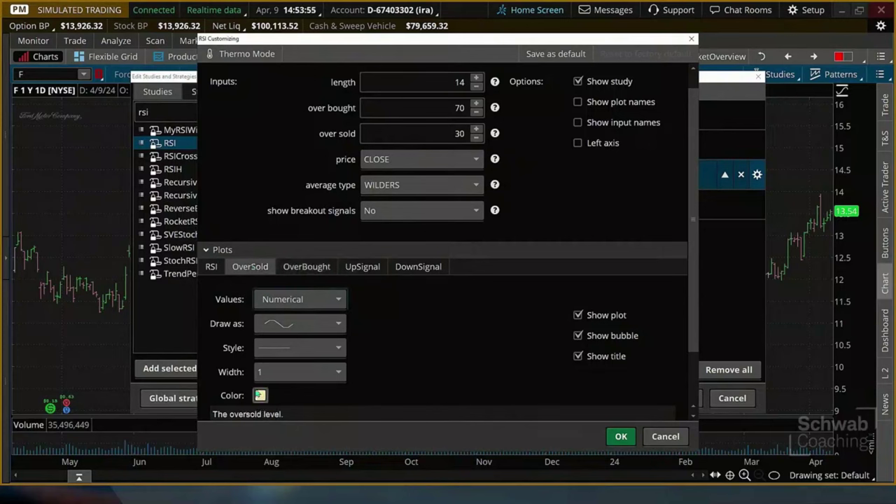
click(283, 373)
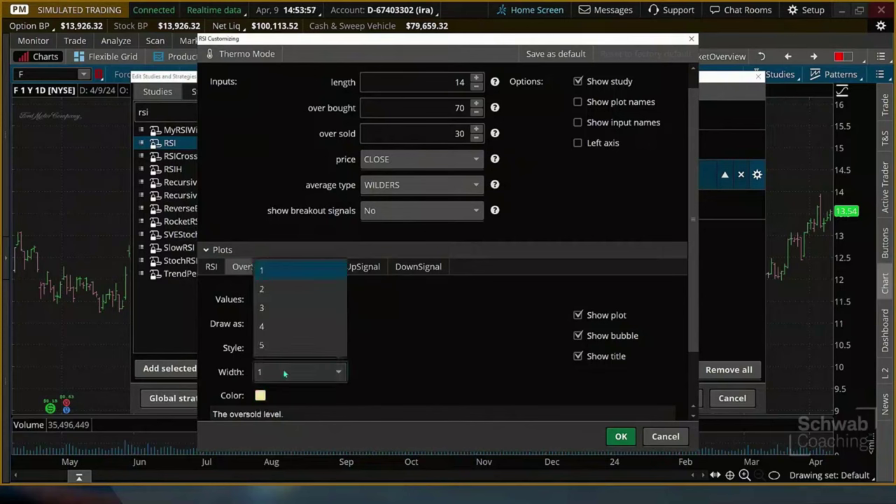
click(285, 292)
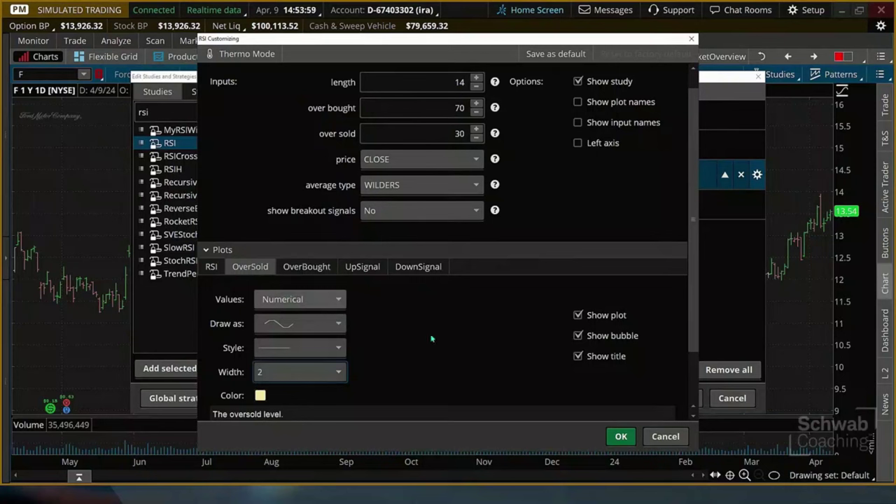
Change the RSI length to 10 and confirm the customizations.
click(447, 82)
key(BackSpace)
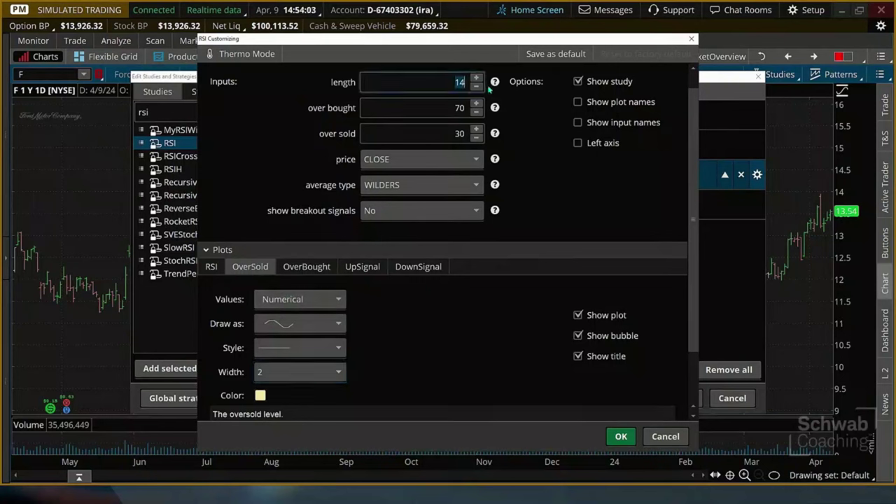
text(0)
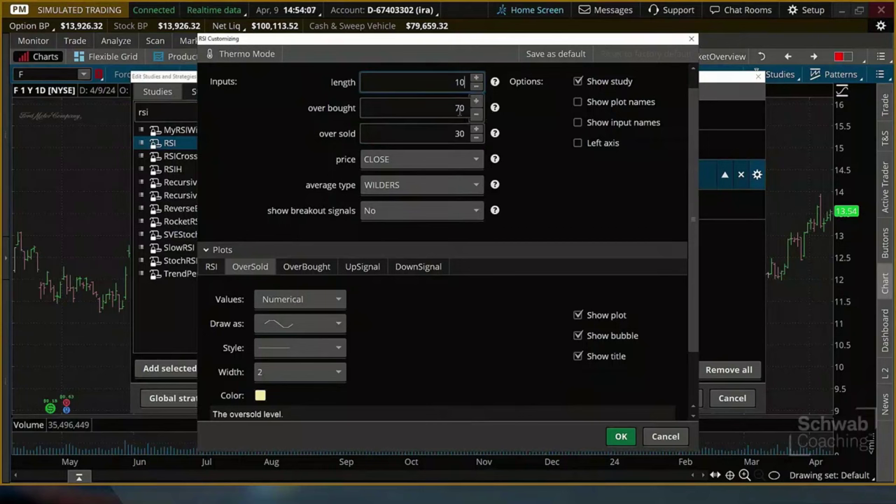
click(318, 268)
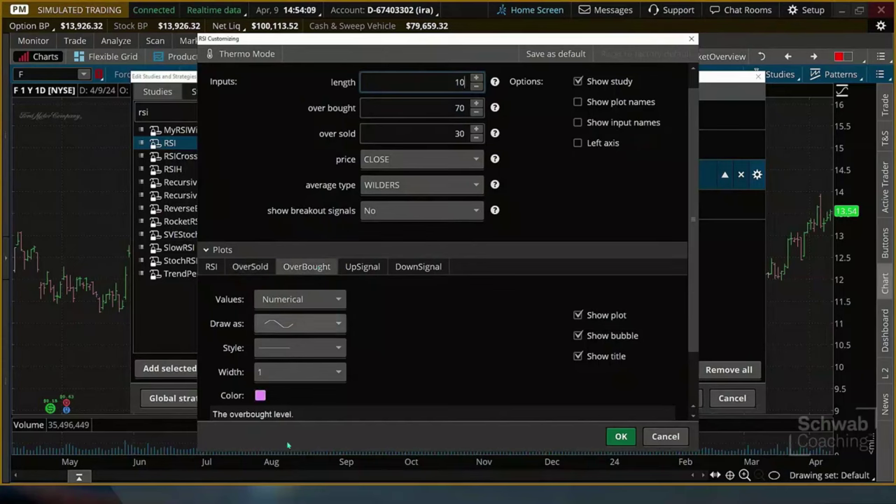
click(622, 436)
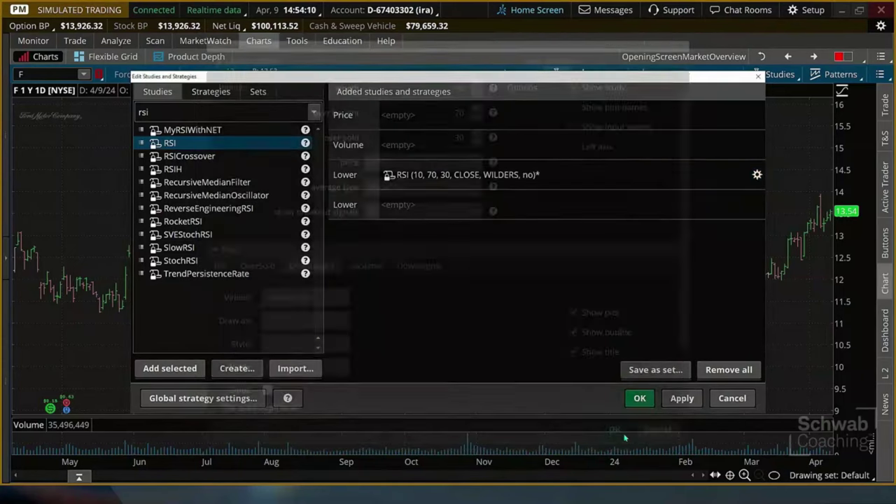
Apply the RSI (10, 70, 30) study and enlarge its panel beneath the Ford price chart.
click(682, 397)
click(639, 397)
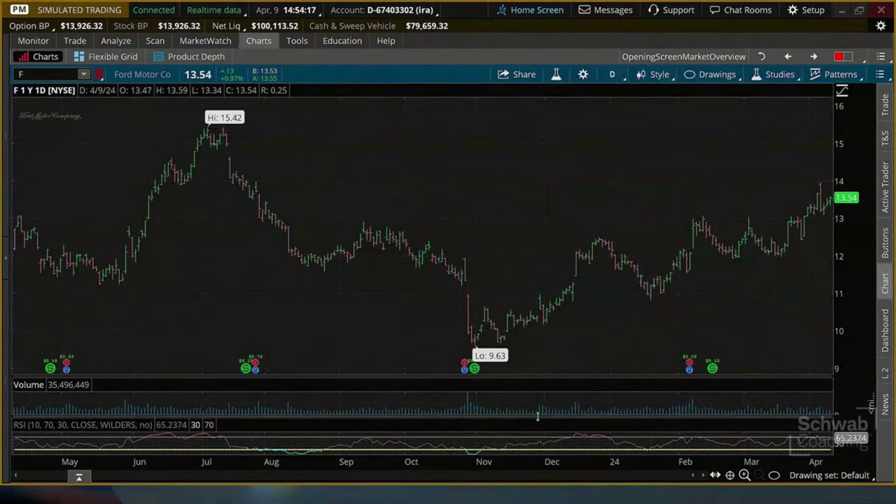
drag(538, 417, 548, 331)
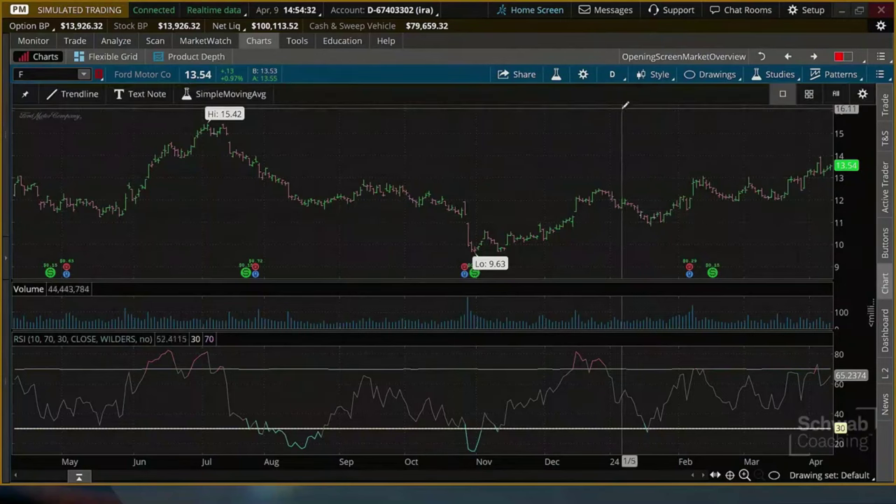
click(652, 74)
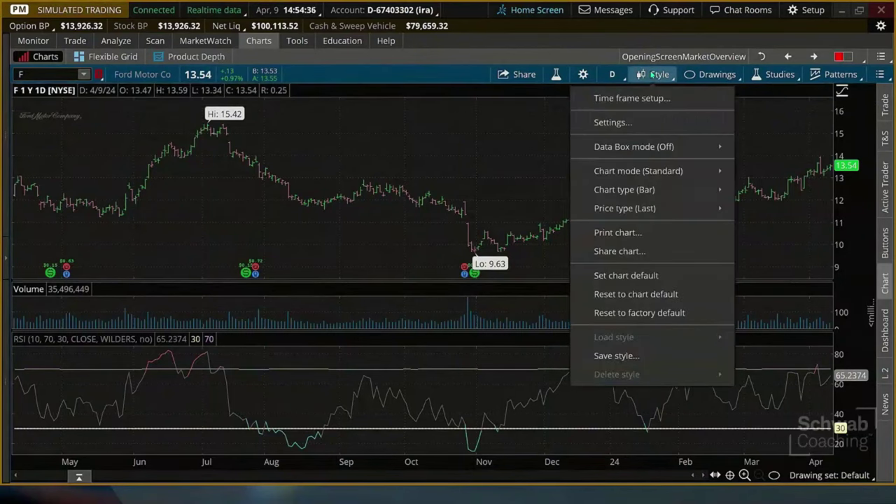
Save the current chart setup as a style named 'RSI volume bar'.
click(633, 357)
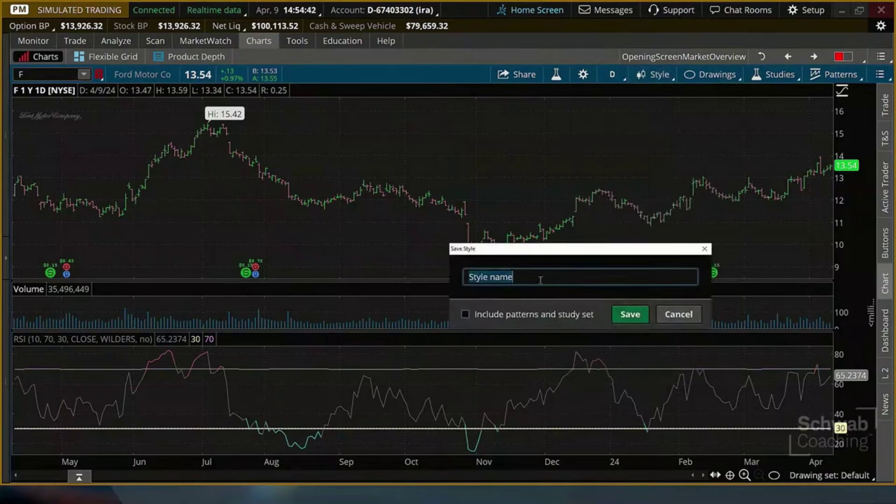
key(BackSpace)
text(R)
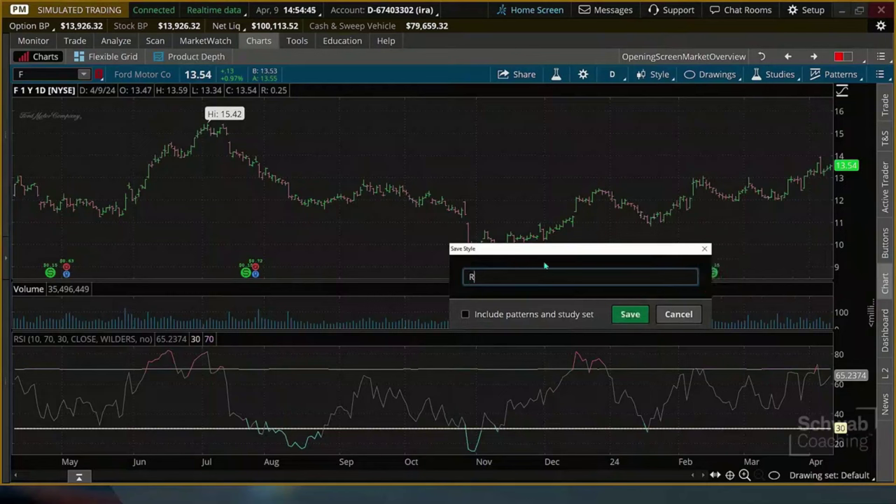
text(SI volume bar)
click(623, 315)
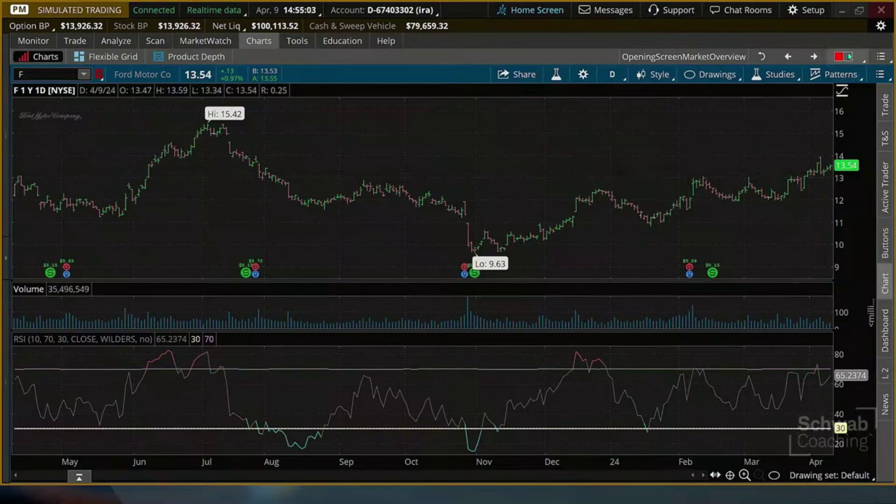
Go forward to the 5-day Ford chart and load the saved 'RSI volume bar' style.
click(814, 56)
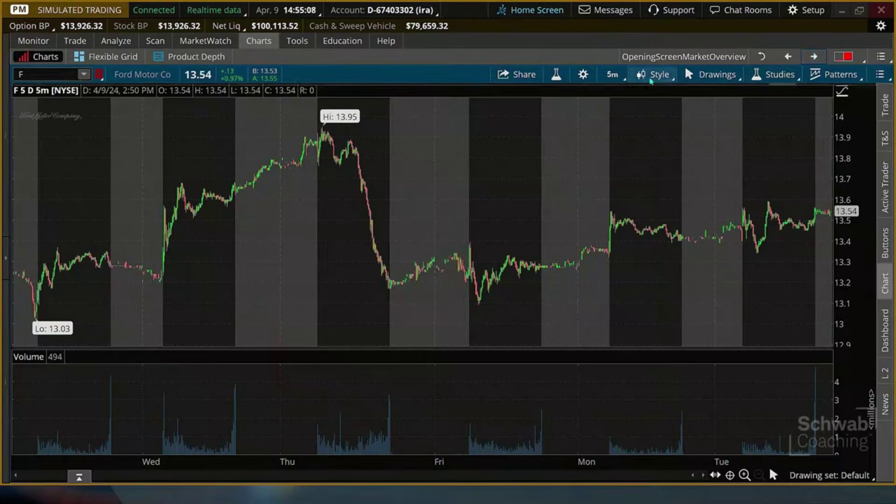
click(656, 74)
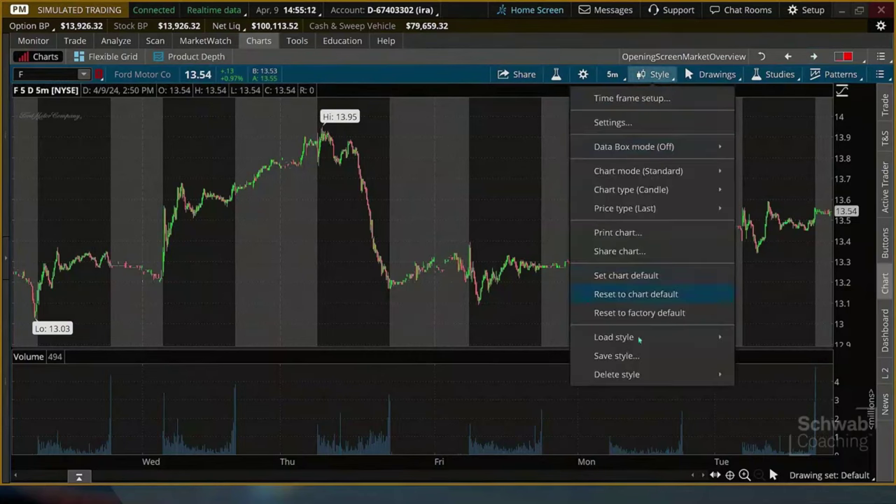
mouse_move(645, 337)
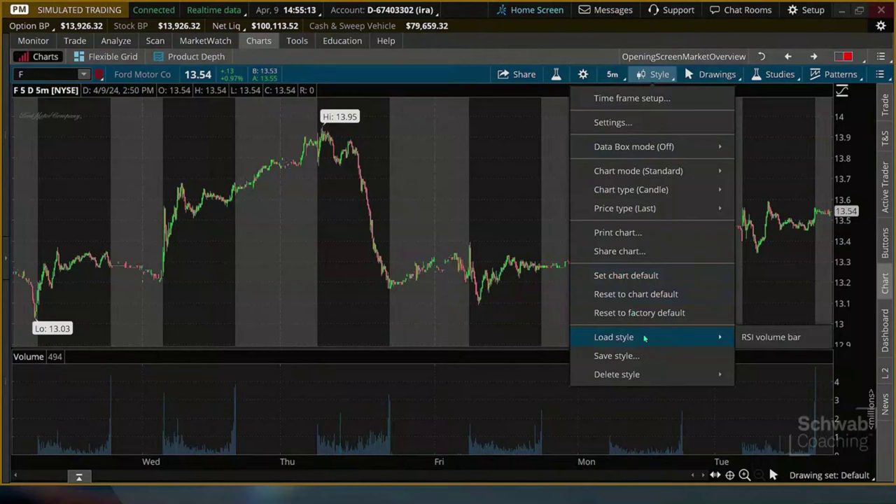
click(787, 339)
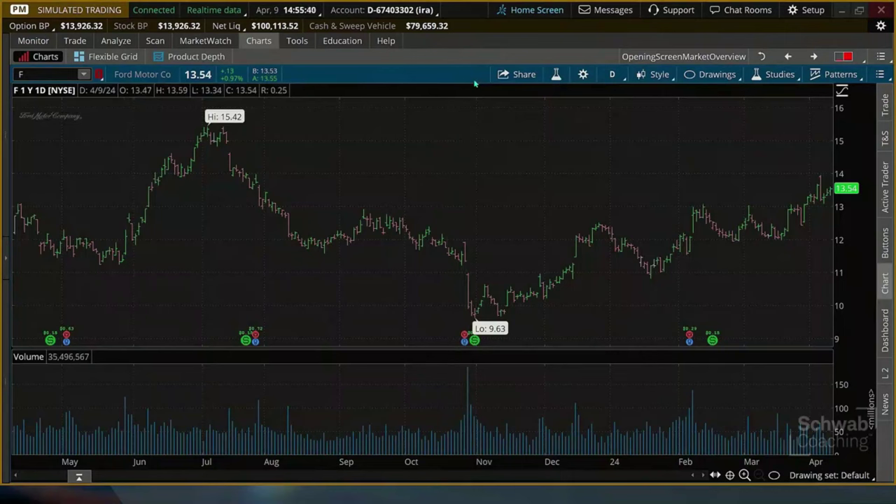
Zoom the chart to late October through April, open Edit Studies, and cancel a new custom script.
mouse_move(468, 210)
mouse_down()
mouse_move(525, 226)
mouse_move(880, 268)
mouse_up()
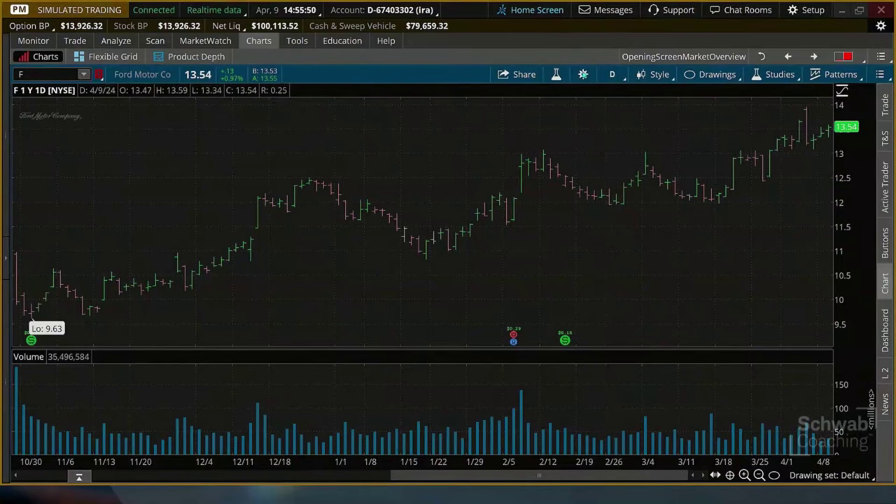
click(558, 75)
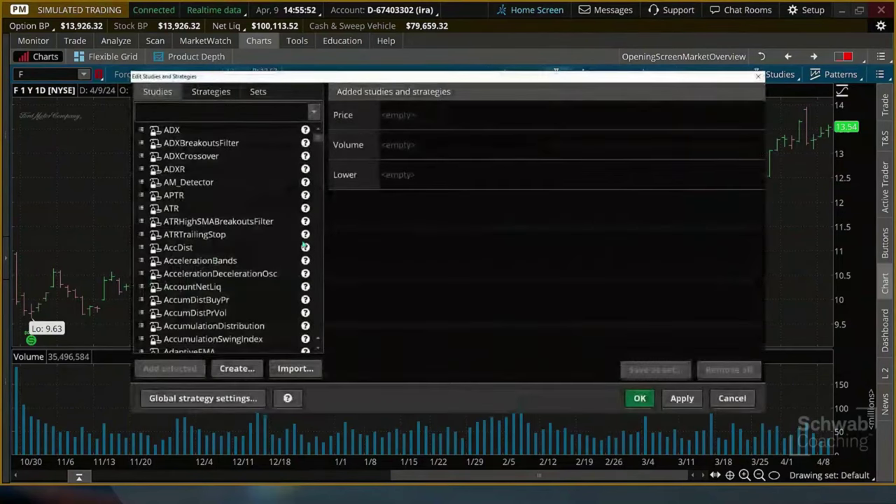
drag(319, 143, 329, 365)
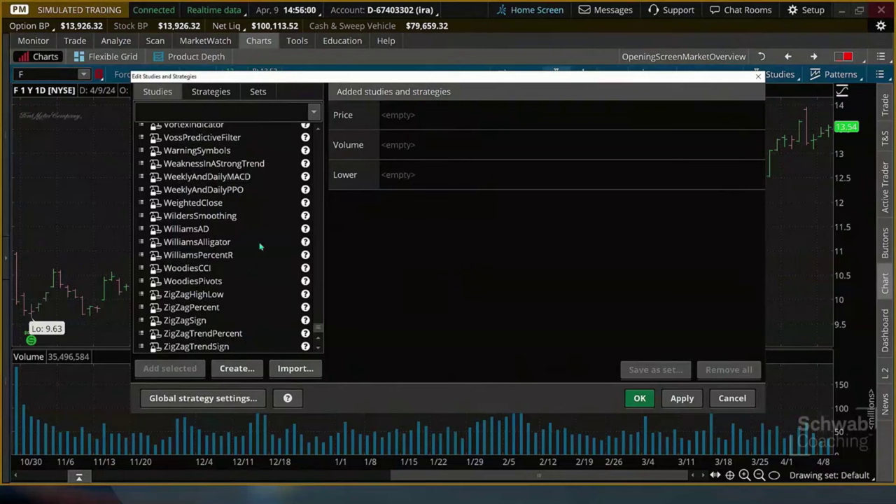
click(239, 370)
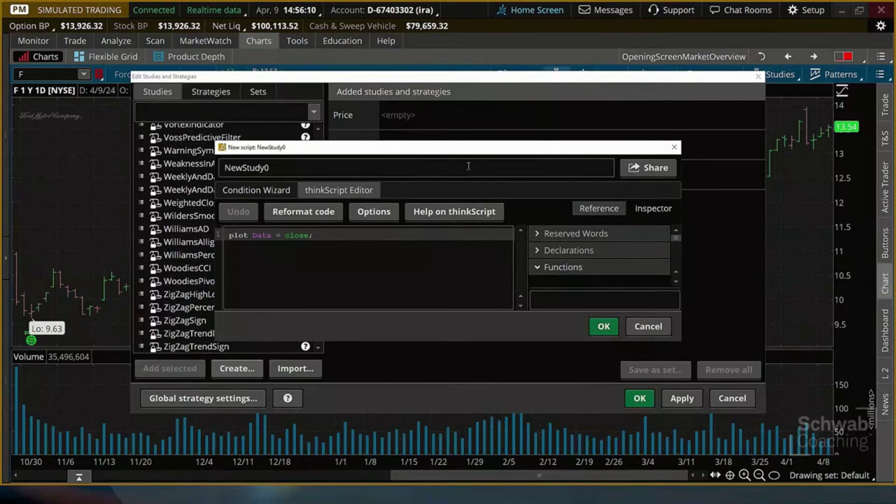
click(673, 147)
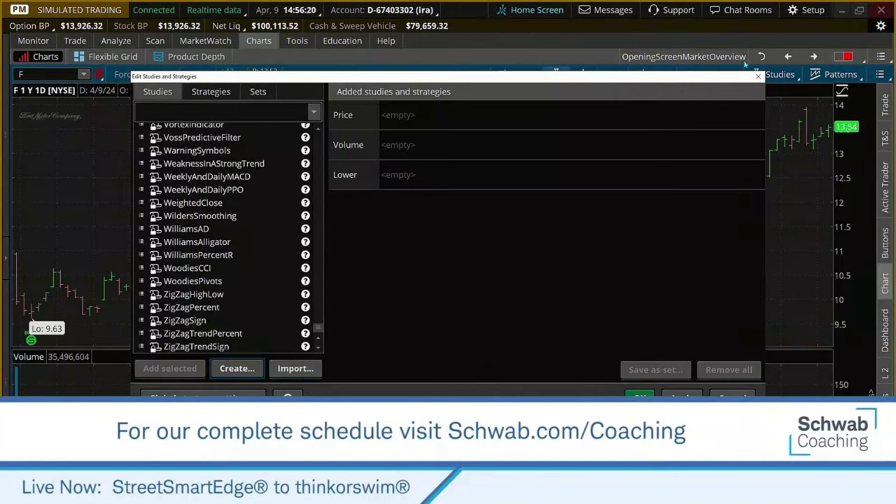
Close the studies editor and open the chart drawing tools palette.
click(757, 75)
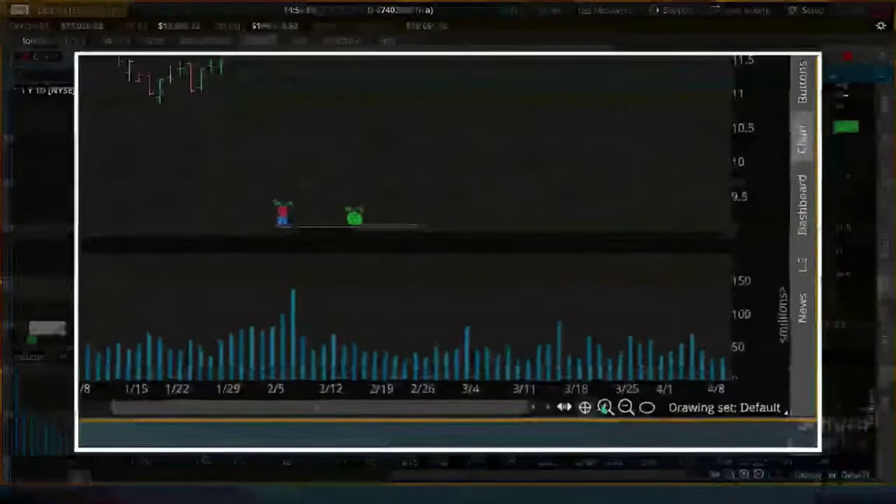
click(647, 408)
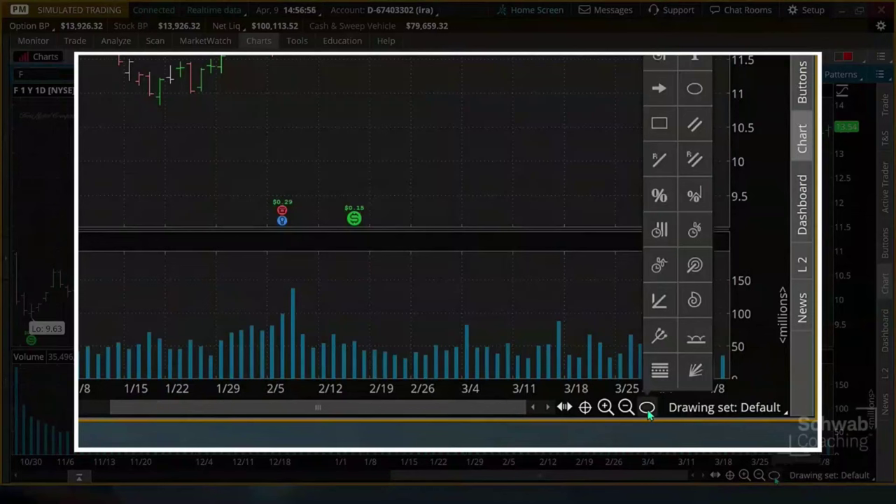
click(659, 337)
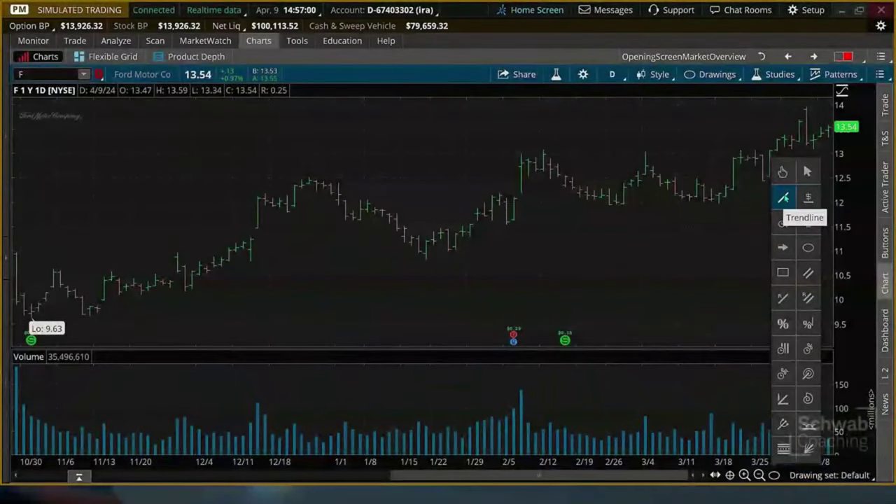
Draw a red trendline from the January 22 low to the latest bar and open its options.
click(783, 199)
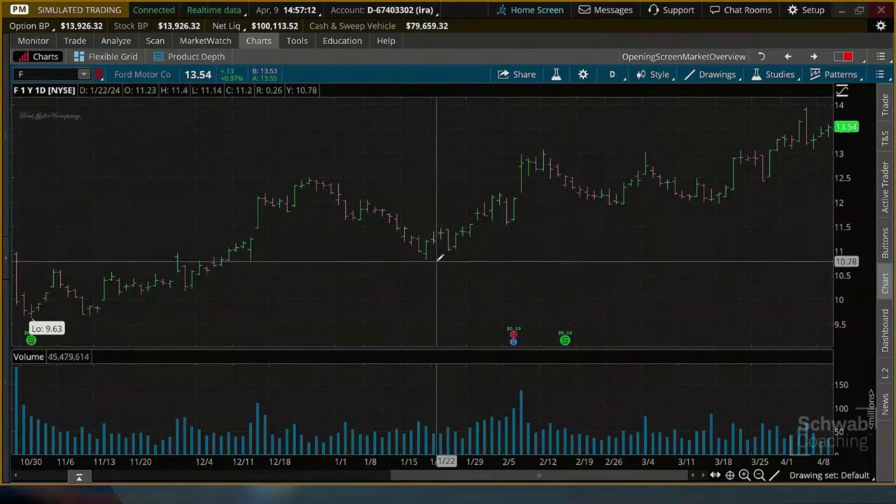
click(435, 262)
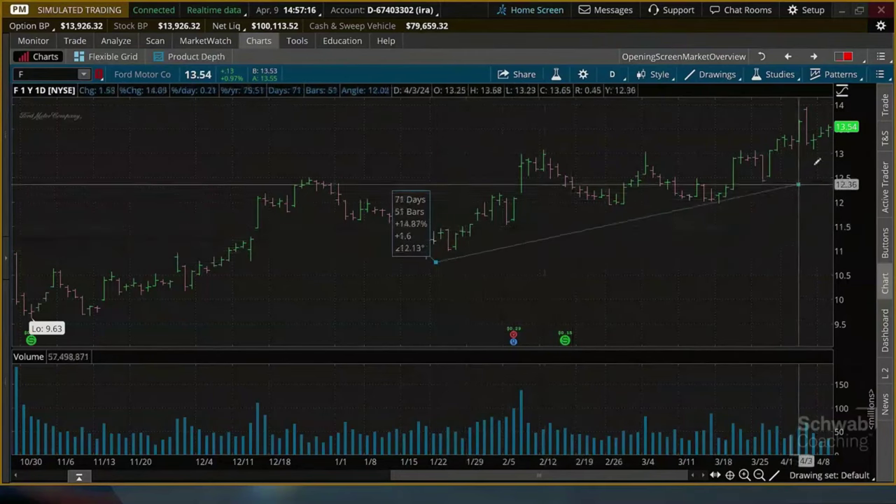
click(833, 141)
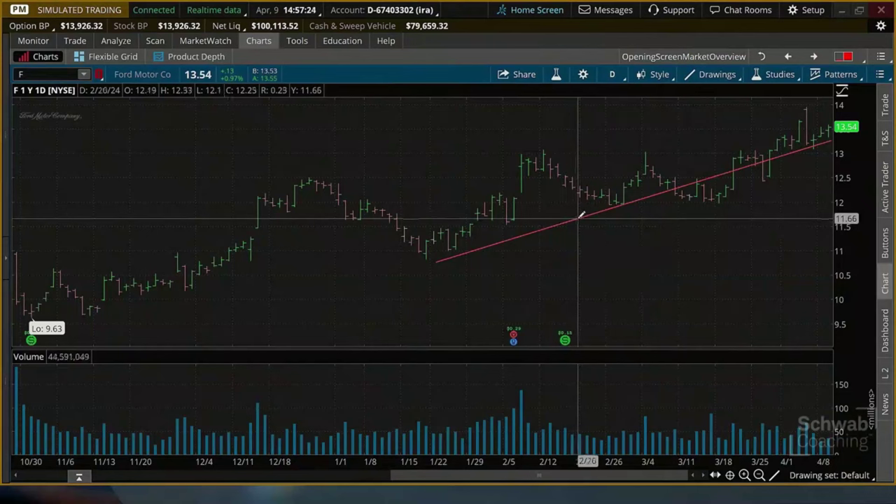
mouse_move(581, 216)
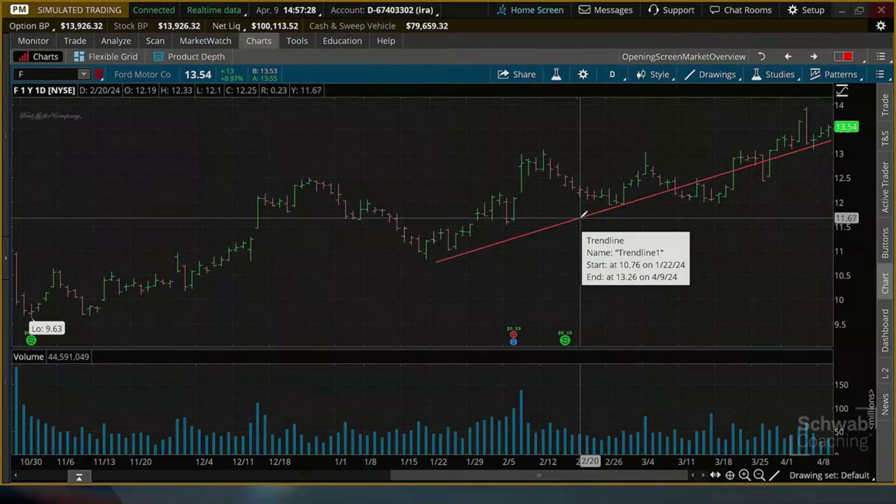
right_click(582, 218)
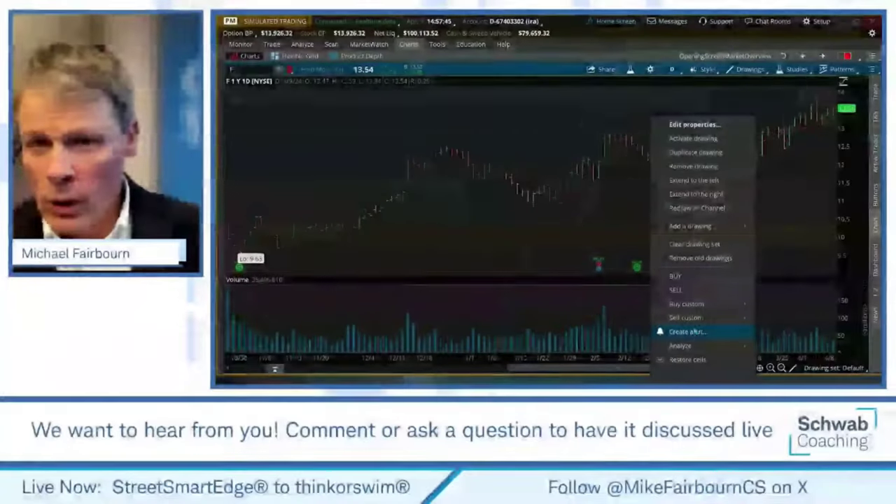
click(633, 427)
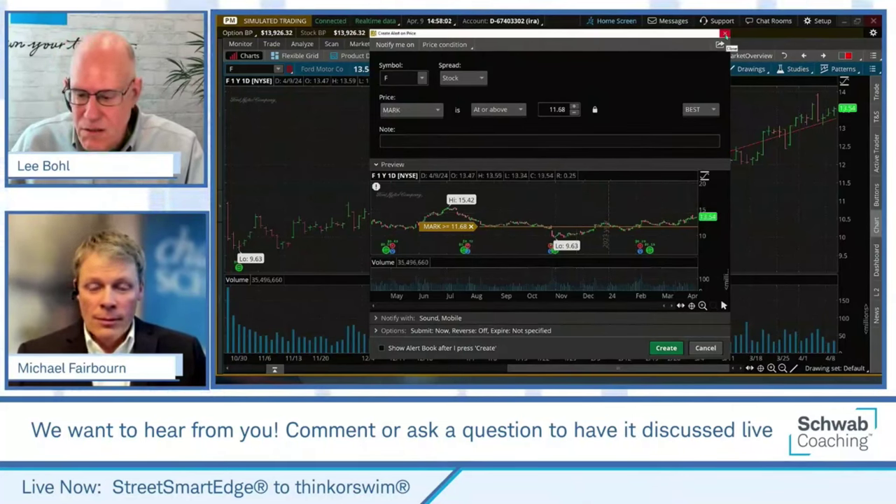
click(725, 33)
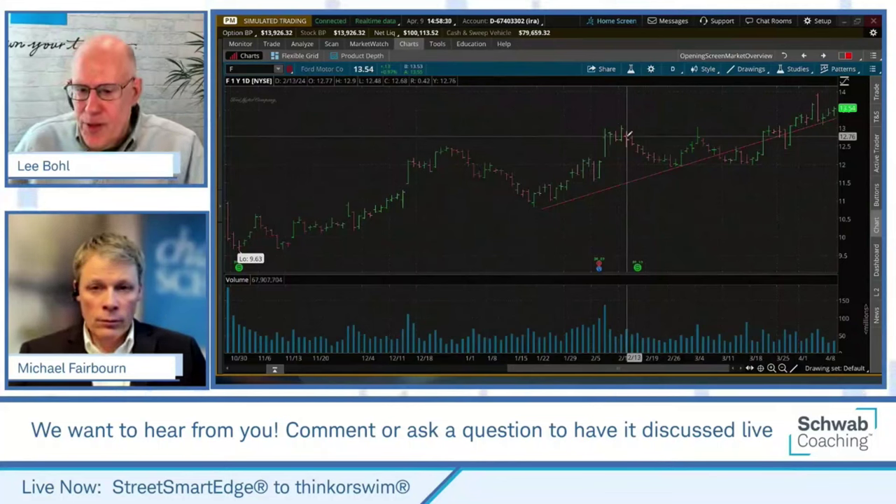
right_click(646, 178)
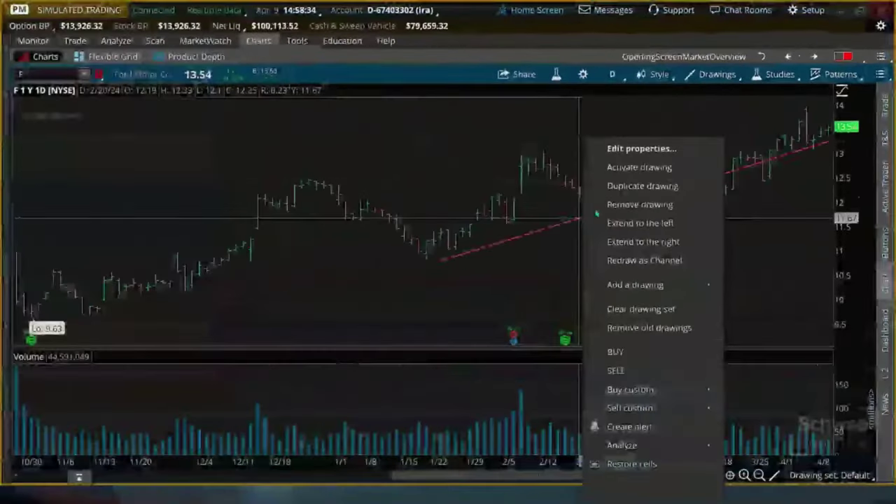
Delete the red trendline and add the SimpleMovingAvg study to the price chart.
click(663, 201)
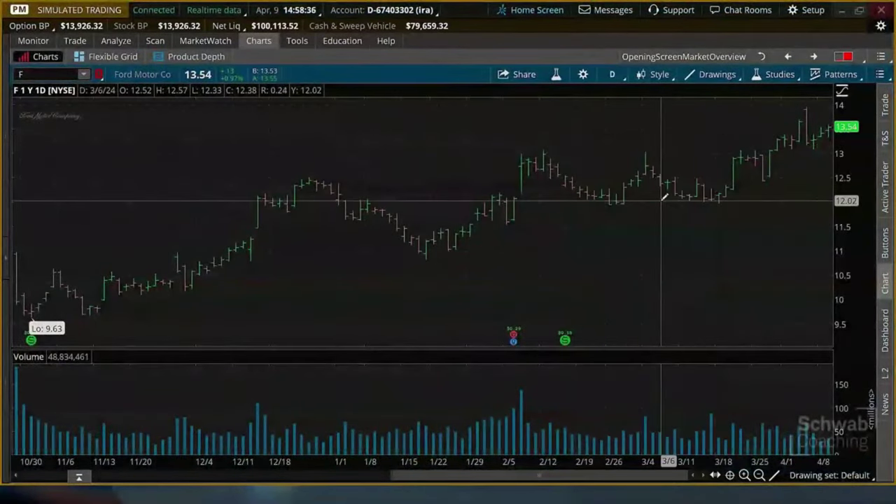
click(556, 74)
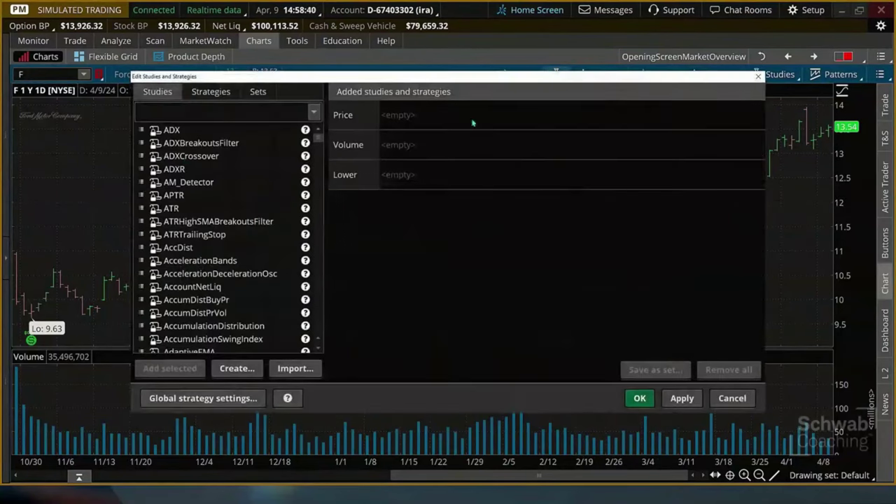
click(212, 117)
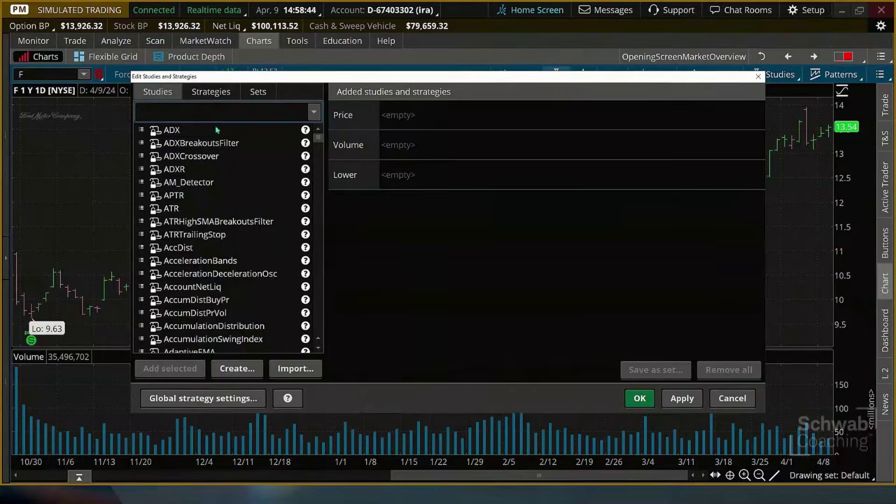
text(simple)
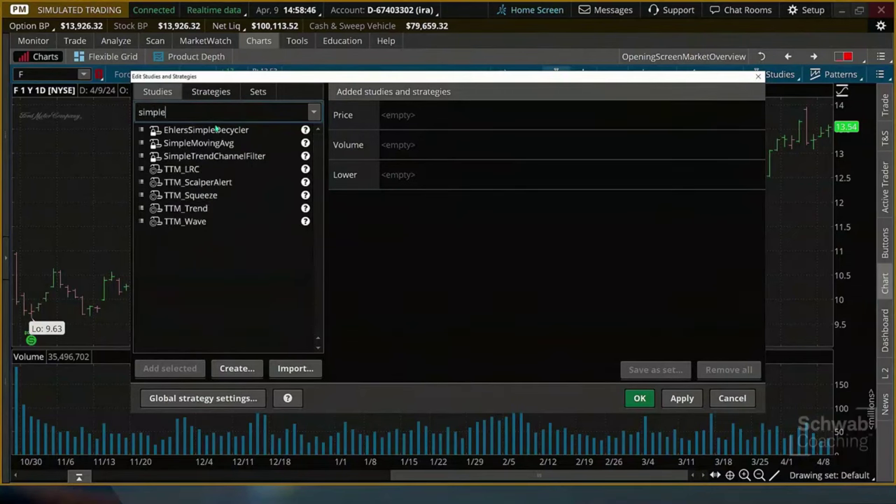
click(217, 143)
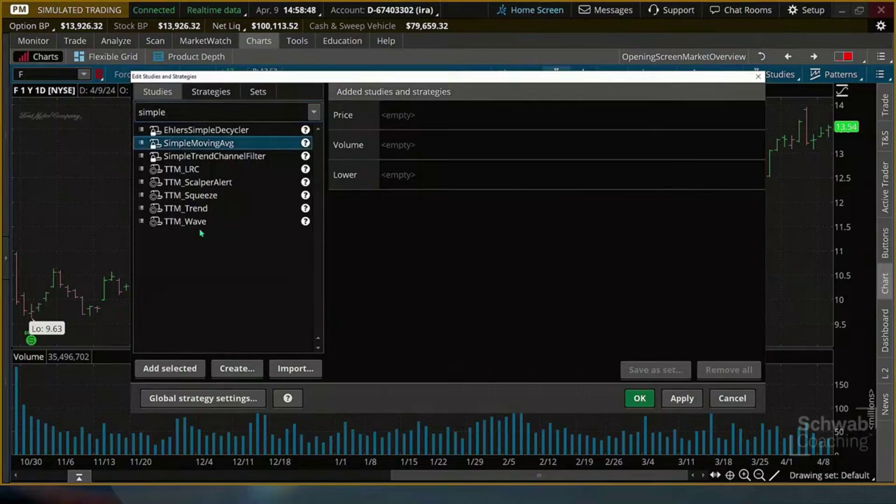
click(181, 368)
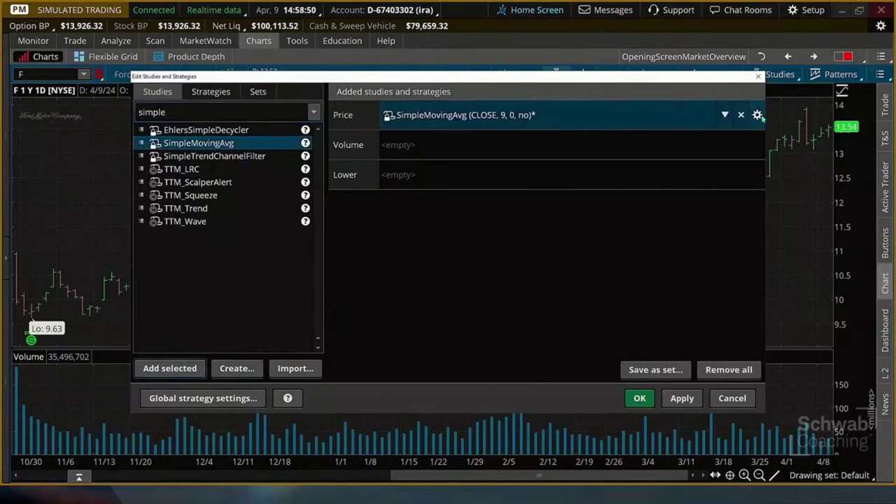
Set the moving average length to 50 and line width to 3, then apply it.
double_click(491, 117)
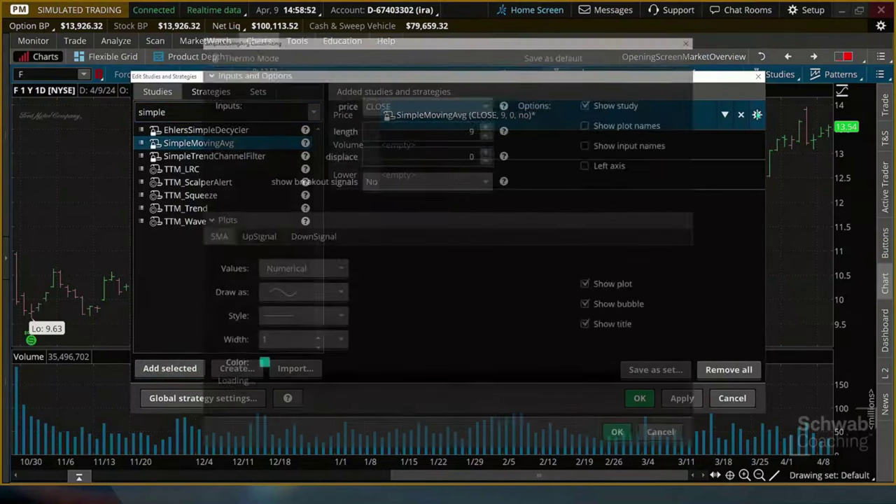
click(494, 133)
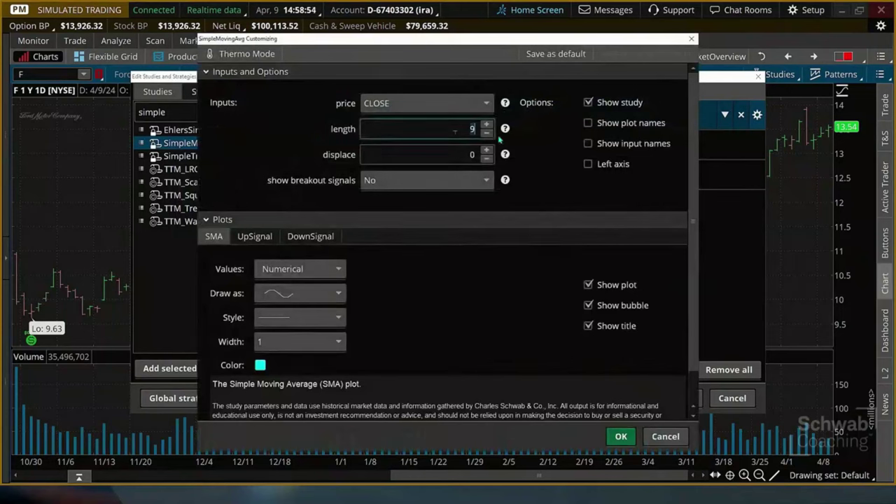
text(50)
click(290, 347)
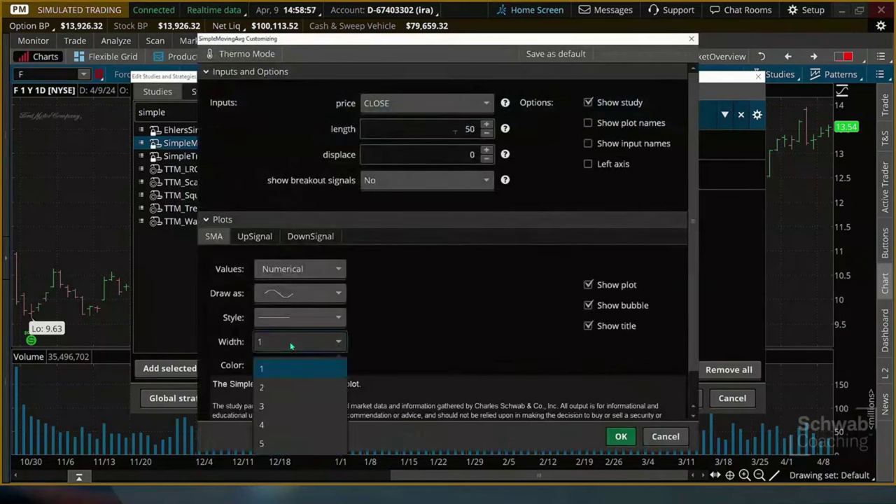
click(272, 406)
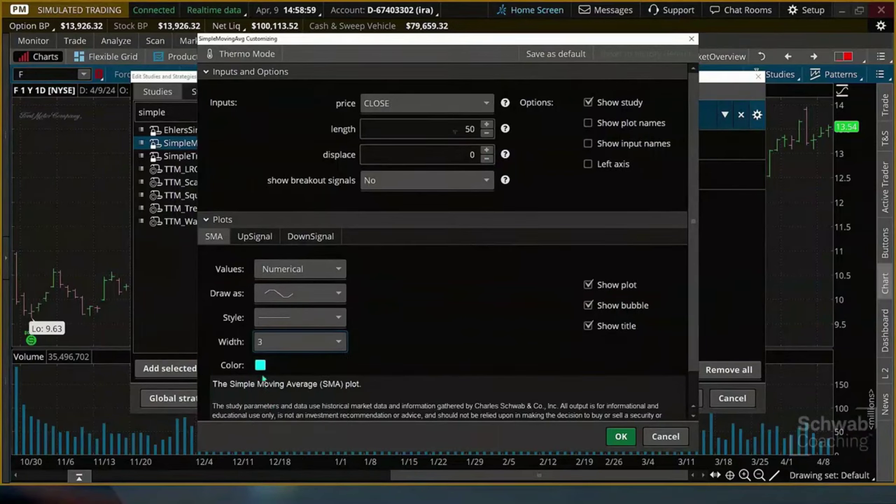
click(621, 437)
click(675, 401)
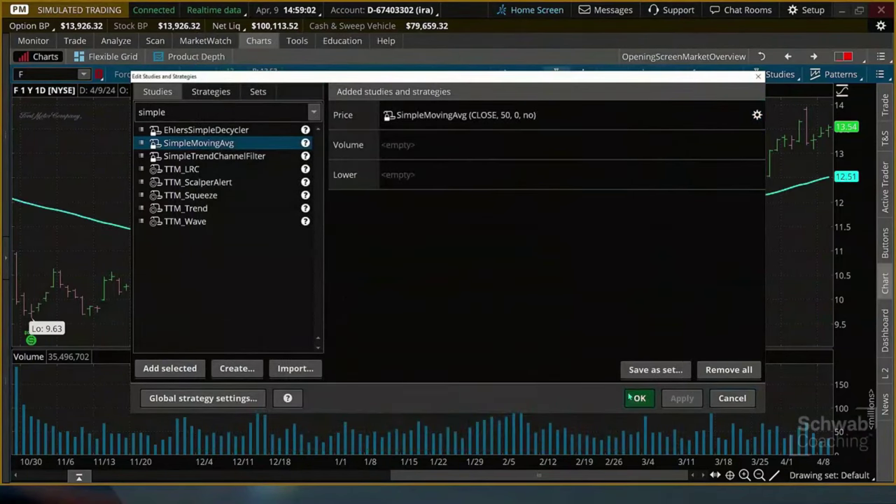
click(637, 398)
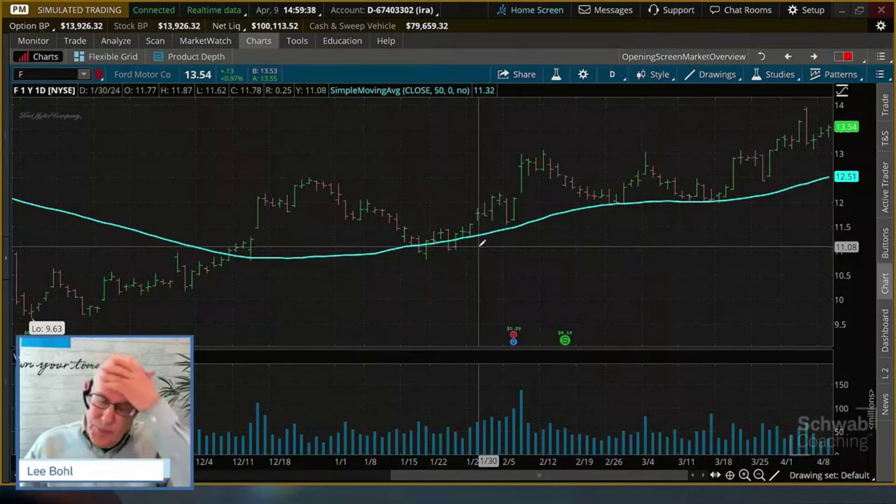
Start a Ford buy order from the chart with an attached STOP order via Buy custom.
right_click(441, 184)
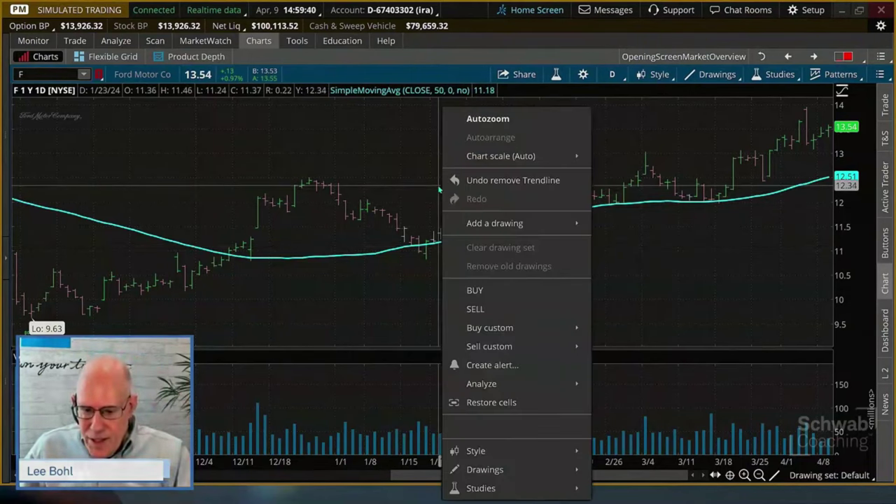
mouse_move(502, 333)
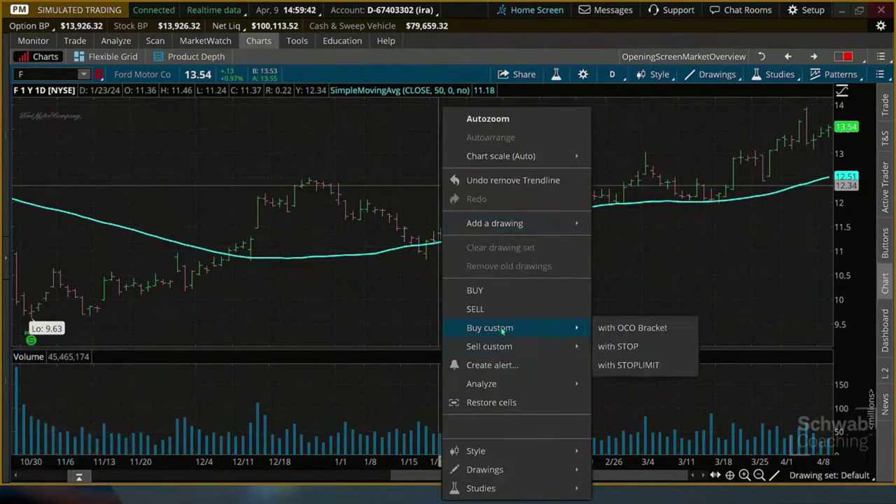
click(630, 353)
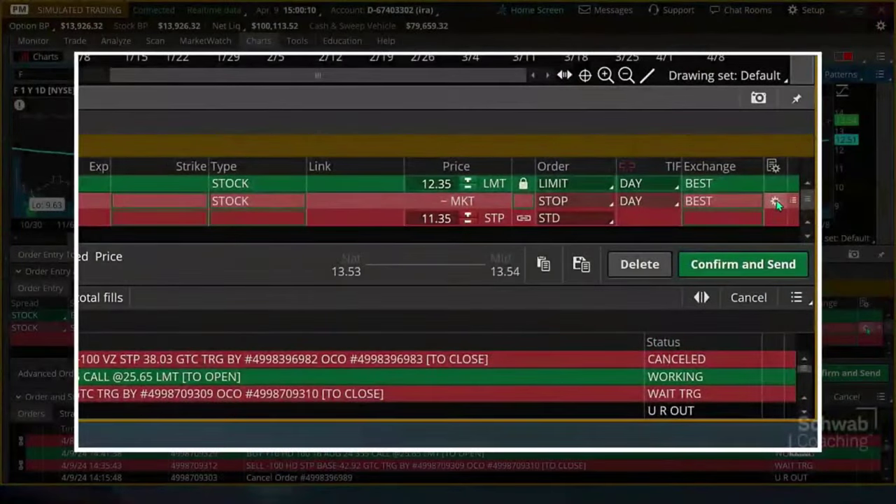
Open the Order Rules for the SELL -100 F stop order at 11.35.
click(775, 201)
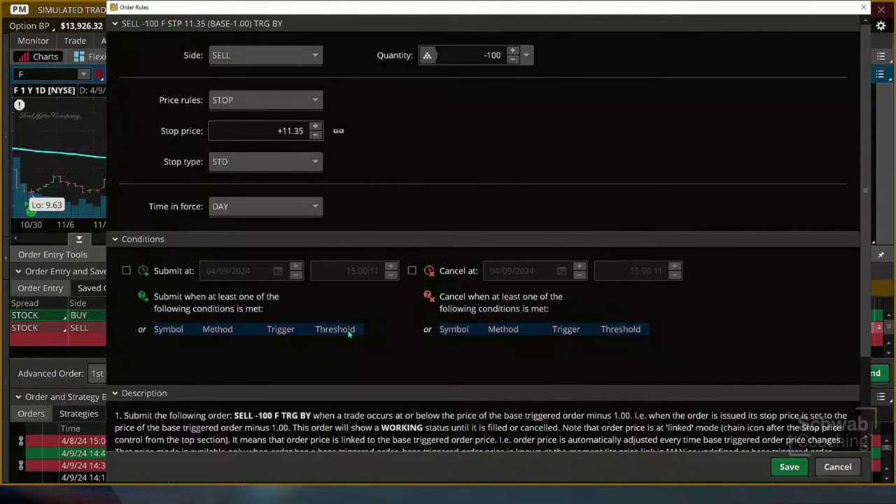
Add a submit condition row for symbol F and clear its symbol.
click(208, 357)
click(176, 343)
key(BackSpace)
click(216, 340)
Close the Order Rules without saving and log off thinkorswim.
click(866, 8)
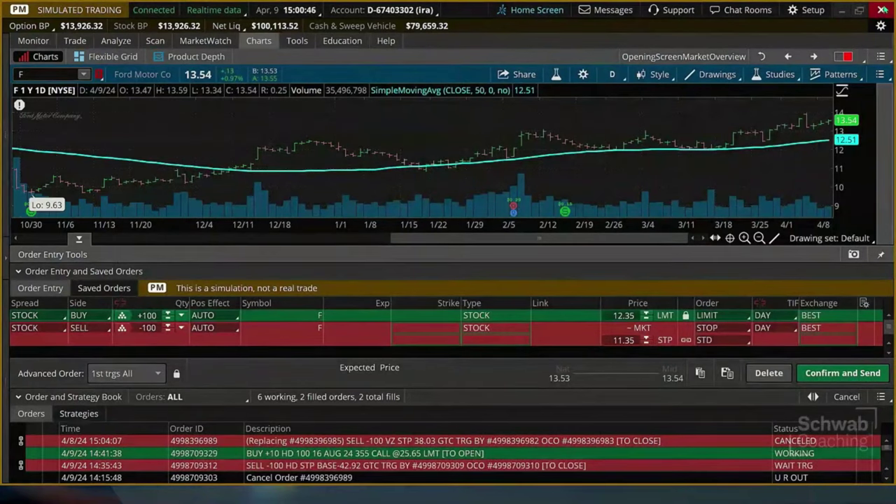
click(883, 9)
click(465, 78)
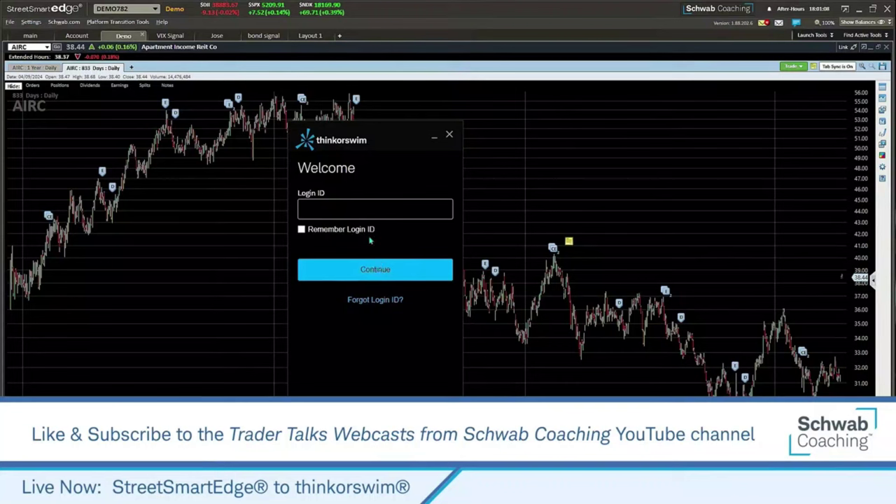
Log in to thinkorswim with the login ID (correcting its mistyped ending) and the account password.
click(337, 213)
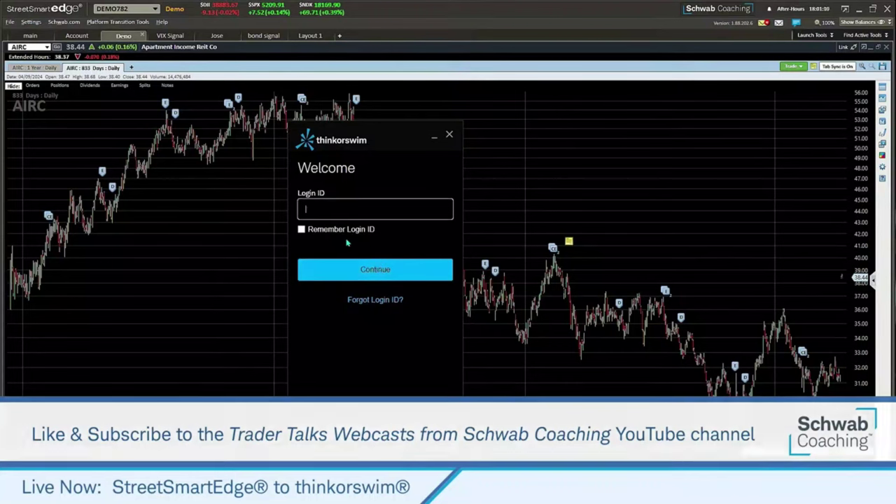
text(TOSO)
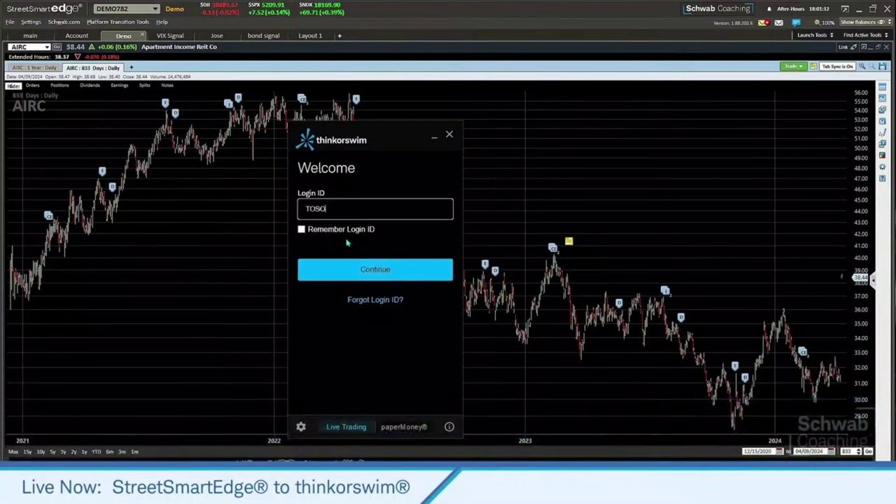
text(11WEBTREST)
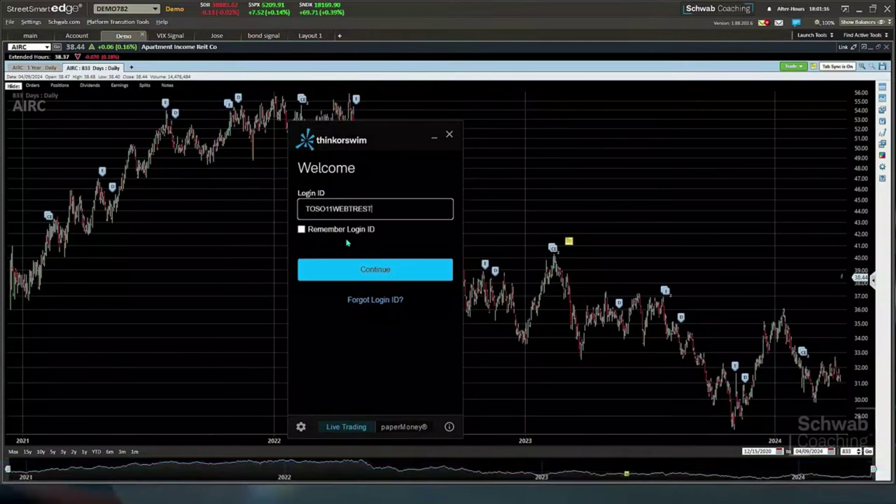
key(BackSpace)
key(BackSpace)
key(BackSpace)
key(BackSpace)
key(BackSpace)
text(TEST)
click(372, 272)
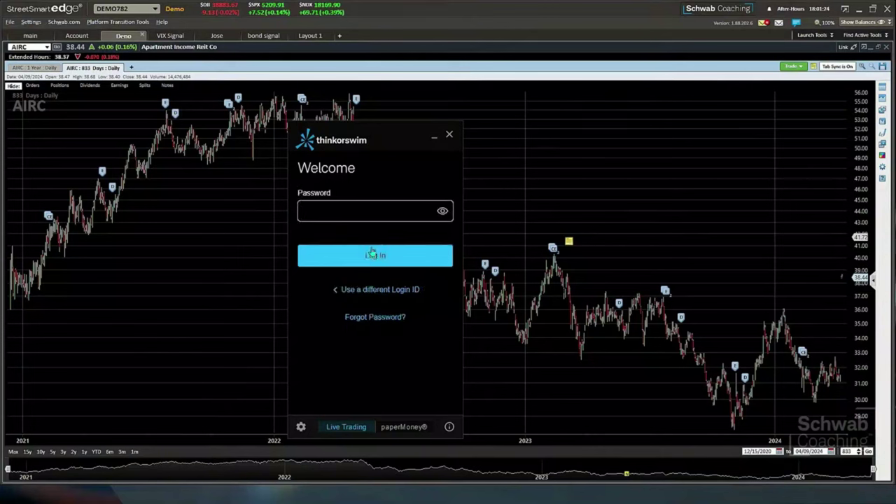
text(••••••••)
click(377, 254)
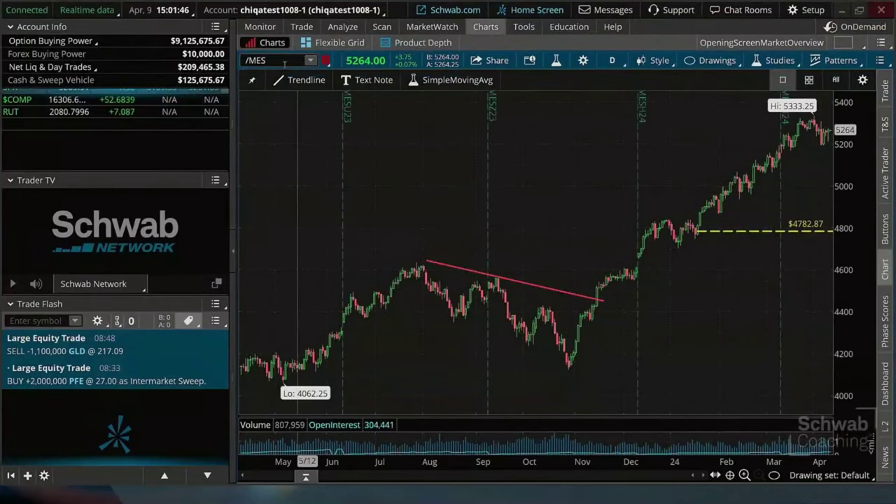
Load the Ford (F) one-year daily chart after briefly loading symbol G.
text(G)
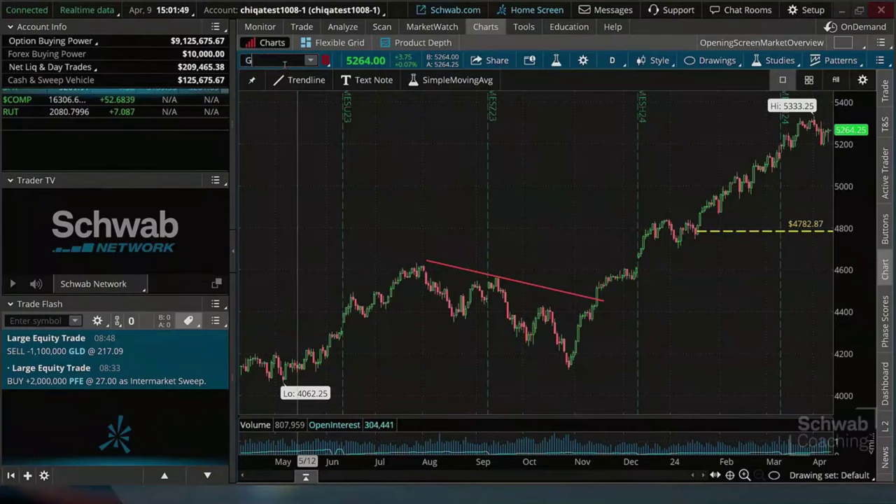
key(Return)
text(F)
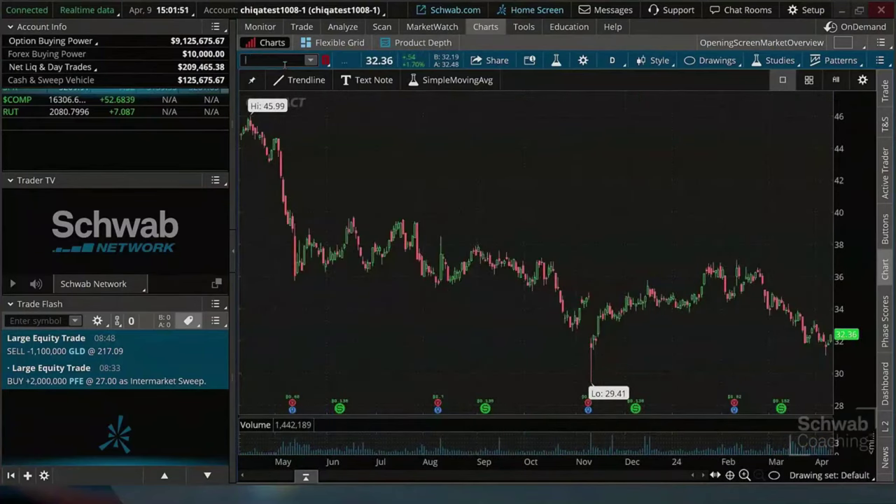
key(Return)
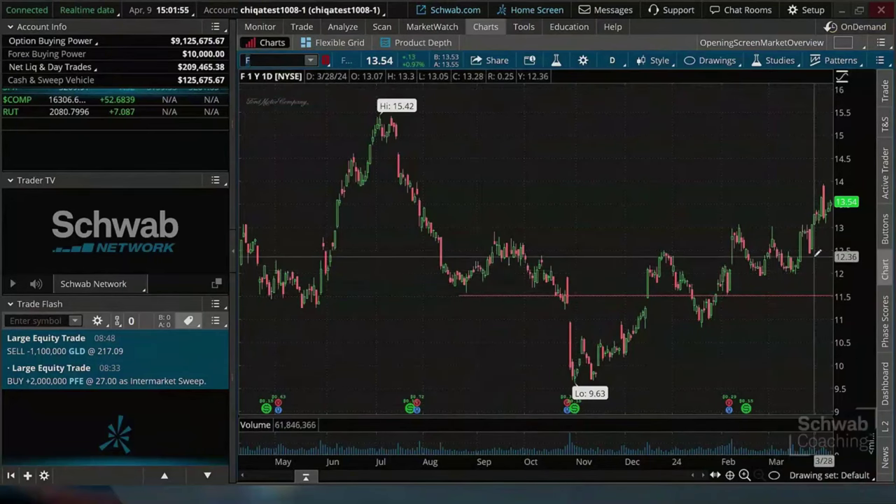
Start a Ford Buy custom order with an attached STOP from the chart's context menu.
right_click(526, 200)
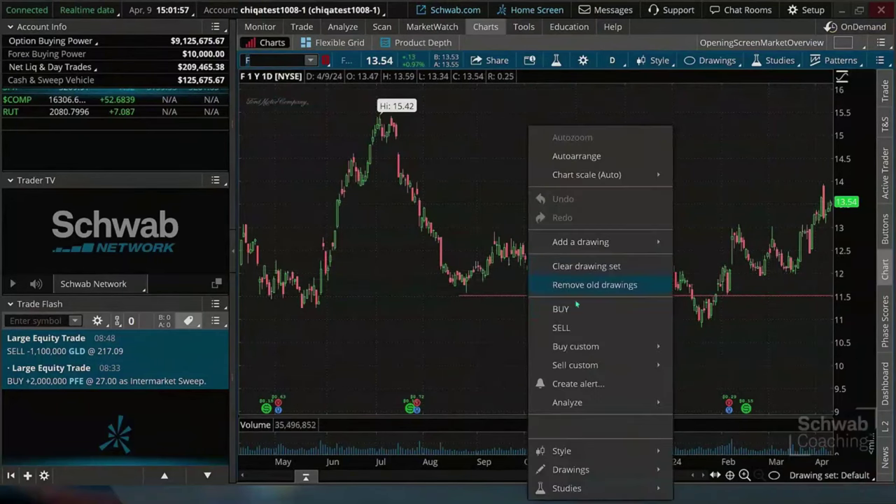
mouse_move(621, 345)
mouse_move(686, 338)
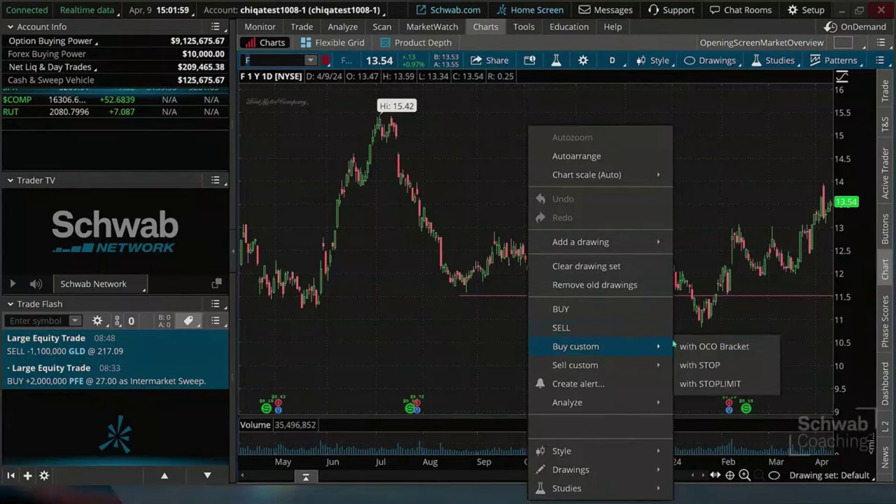
click(707, 366)
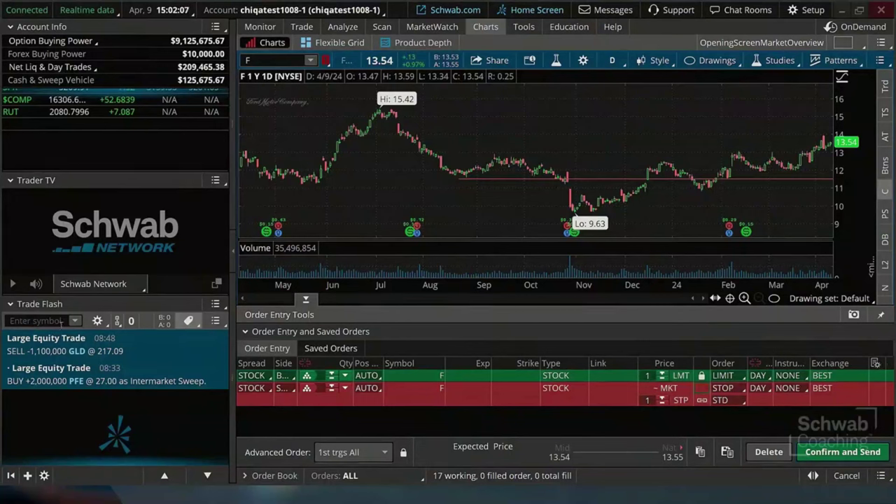
Hide the left sidebar and open Order Rules for the SELL stop at 12.77.
click(232, 250)
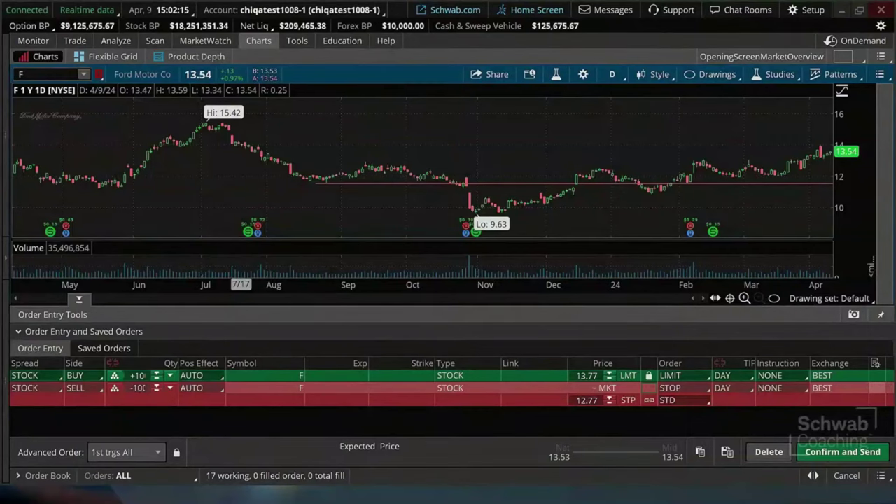
click(875, 388)
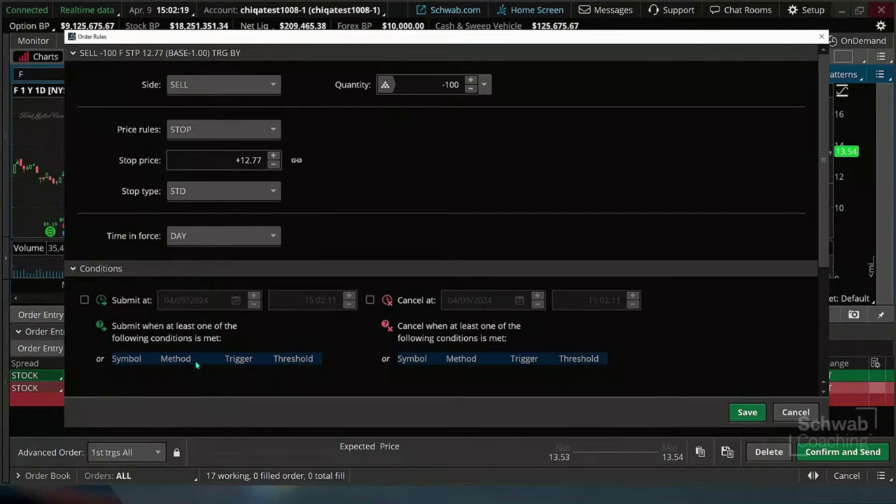
Add a submit-condition row, clear its F symbol, and close Order Rules without saving.
click(133, 370)
scroll(201, 345, down, 2)
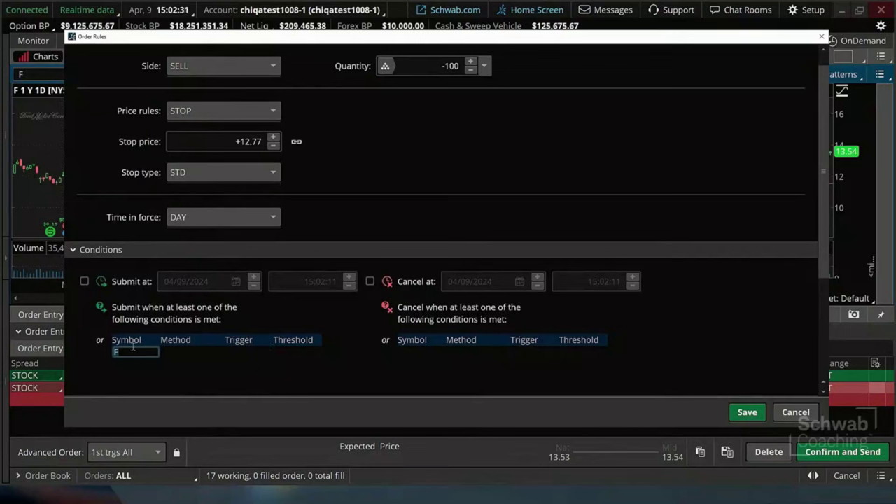
key(BackSpace)
click(820, 36)
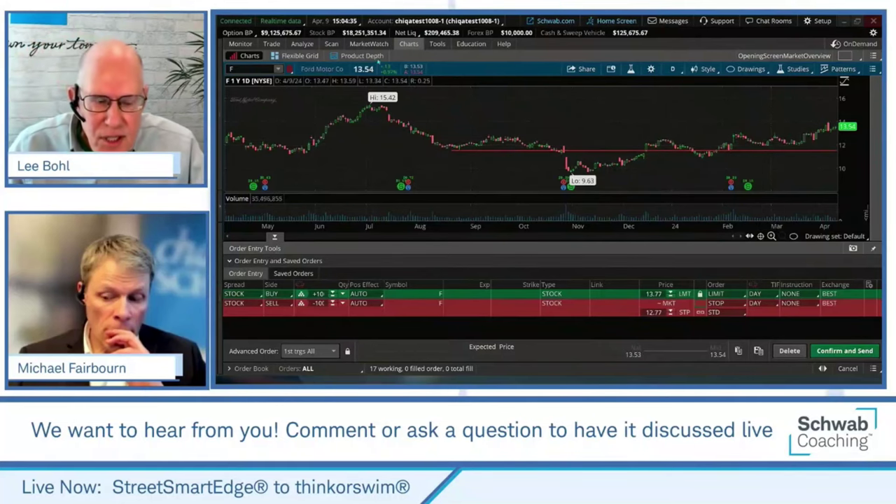
Switch to the Monitor page to show the Account Statement with 17 working orders.
click(240, 44)
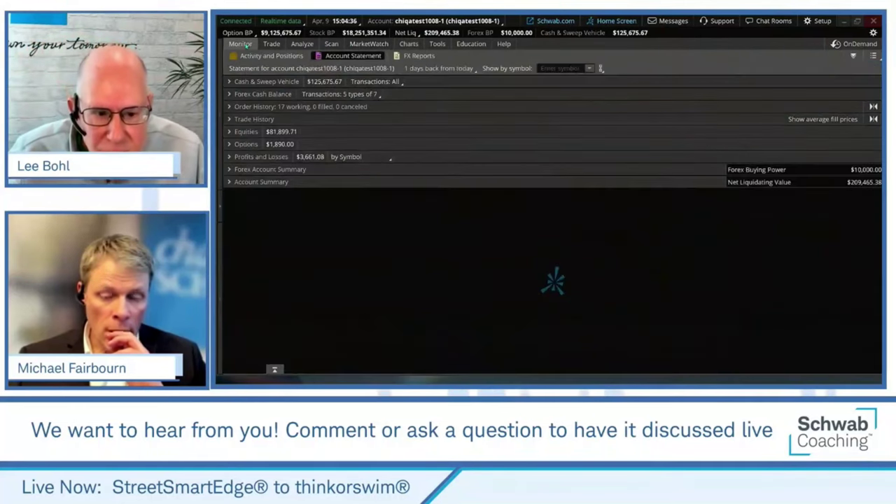
Show Activity and Positions grouped by sub-account, glancing at the Setup menu before dismissing it.
click(277, 60)
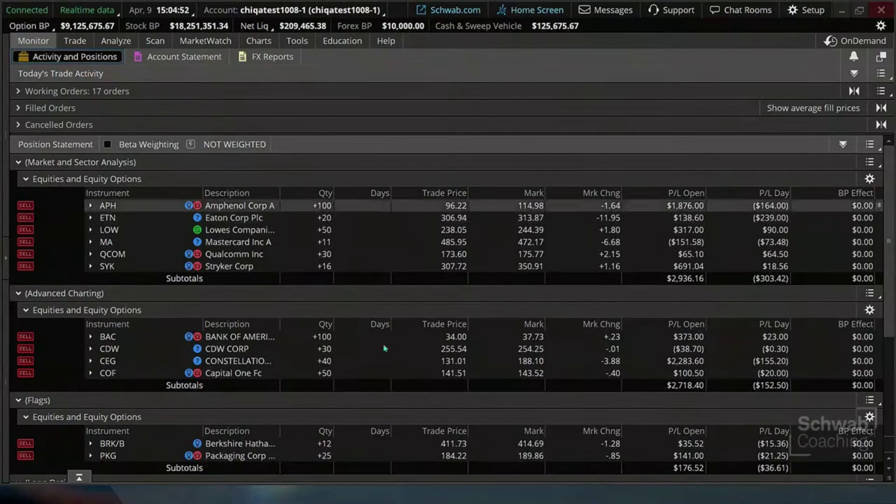
click(809, 10)
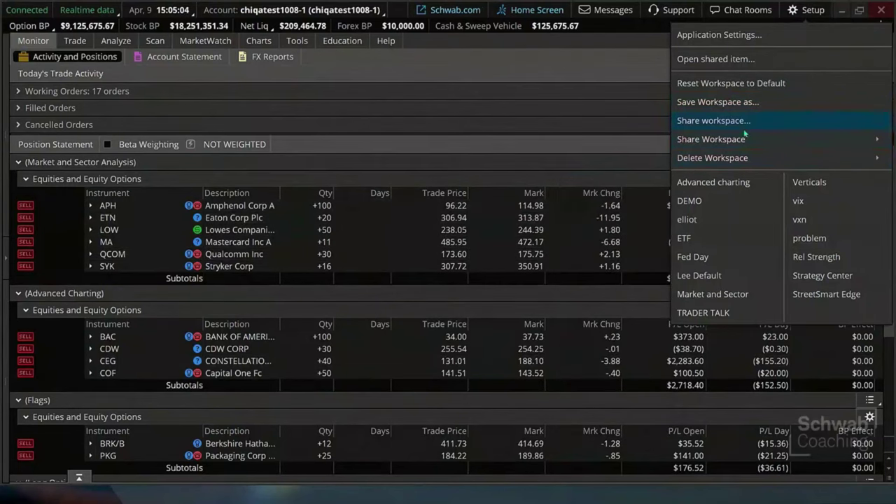
mouse_move(738, 139)
key(Escape)
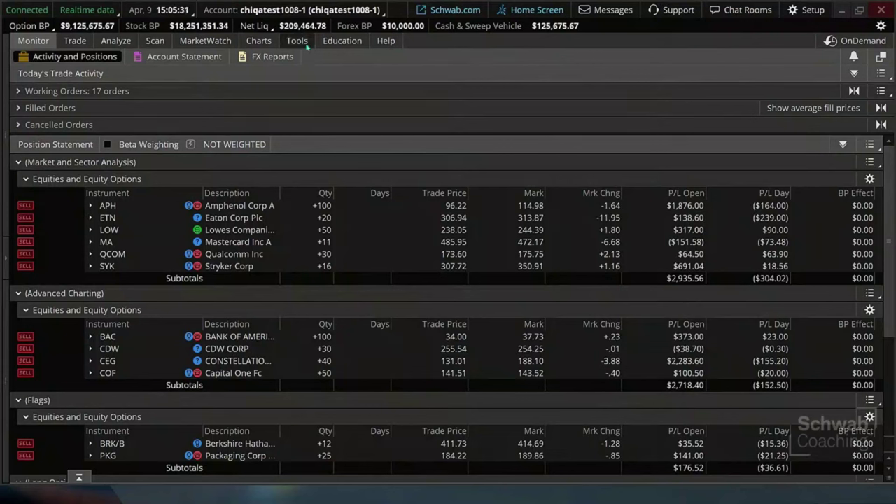
click(326, 10)
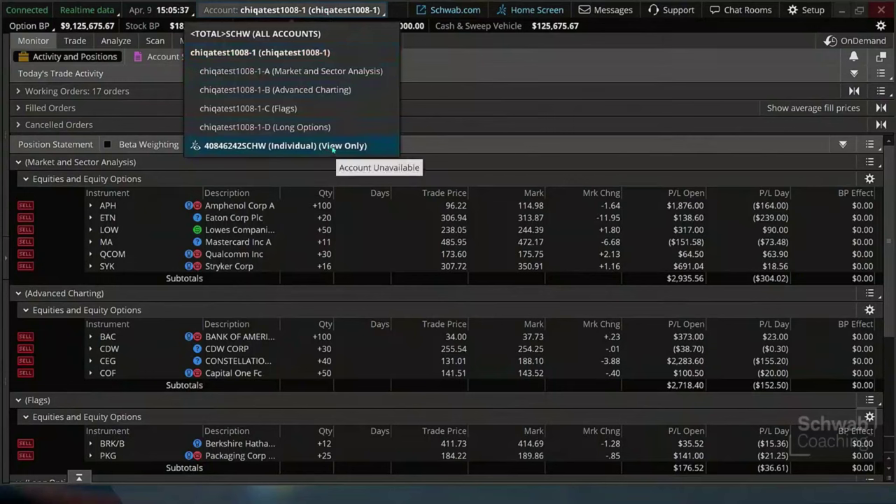
click(323, 71)
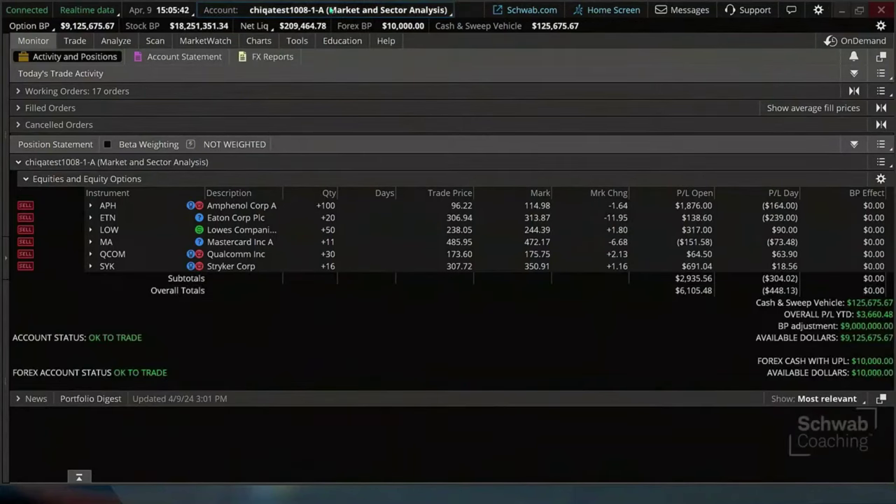
click(329, 15)
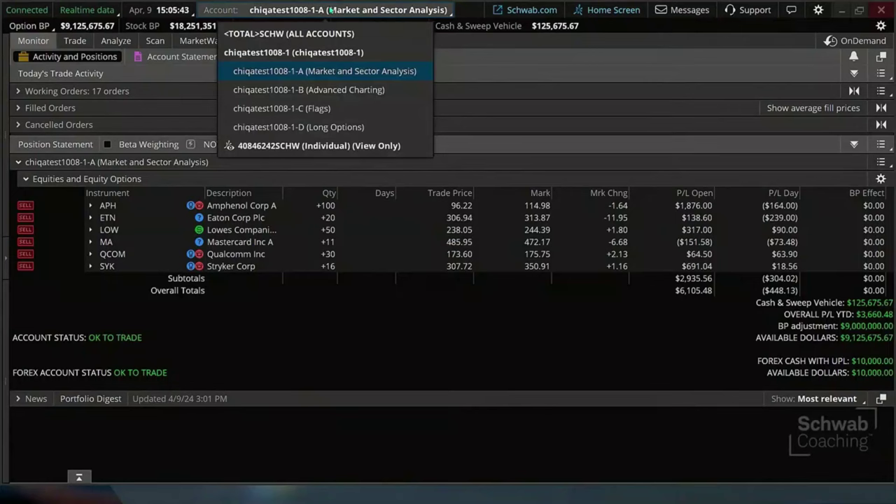
click(326, 53)
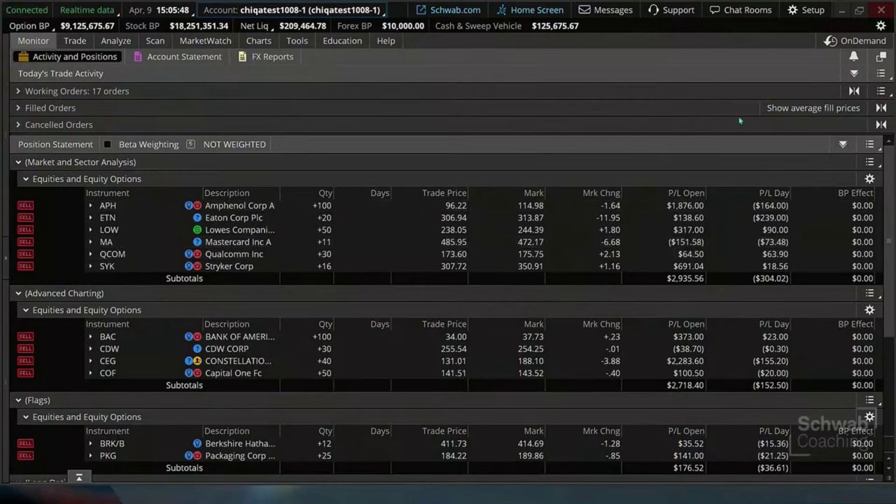
click(804, 11)
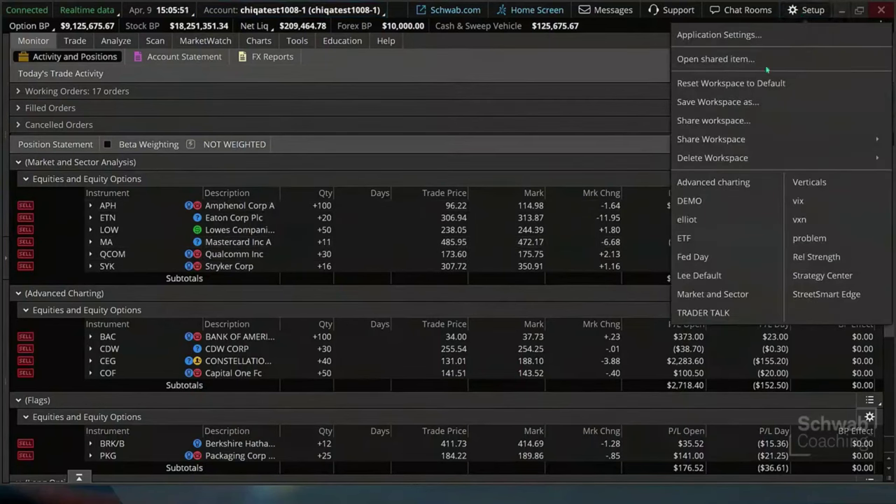
click(740, 104)
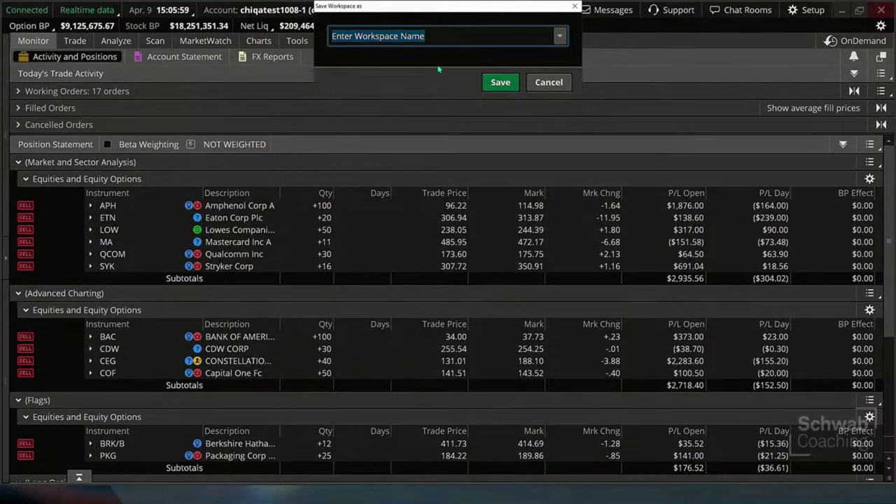
click(554, 83)
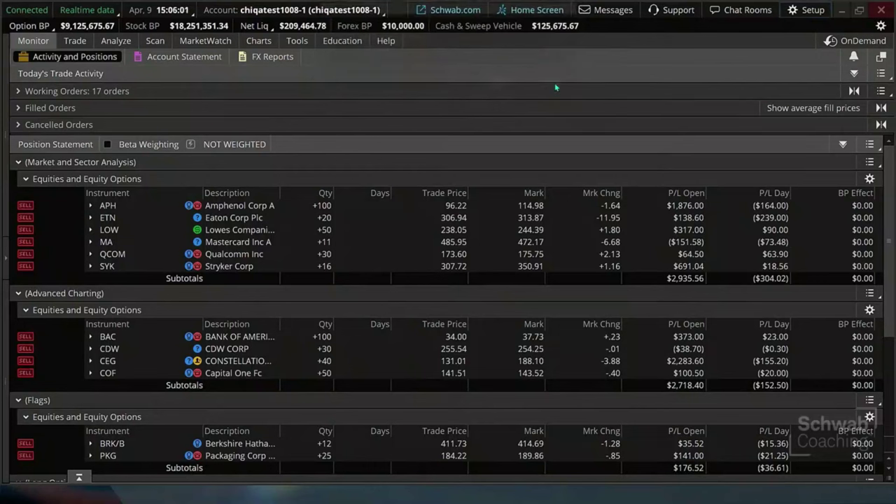
click(805, 10)
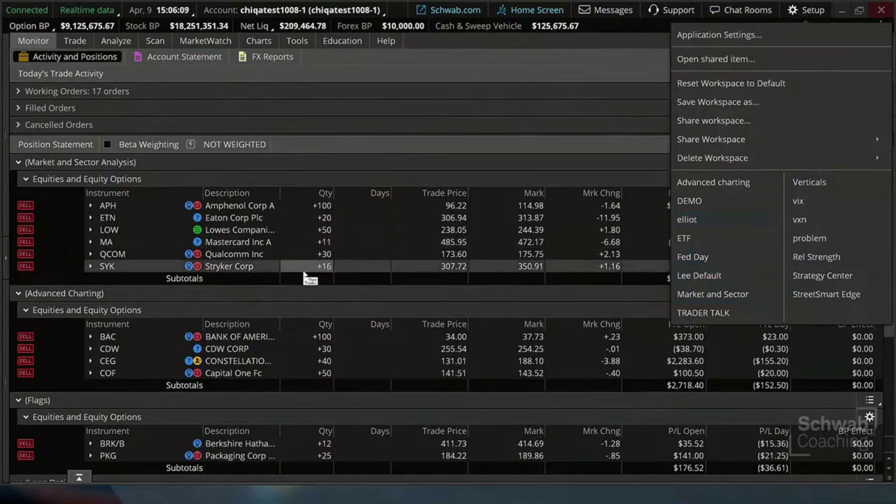
click(256, 281)
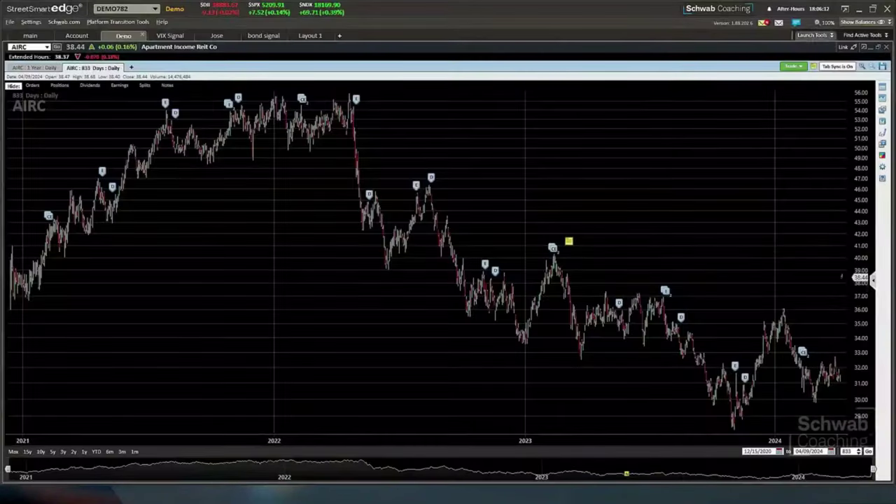
Maximize the AIRC daily chart to fill the panel, then switch to another saved layout.
click(866, 46)
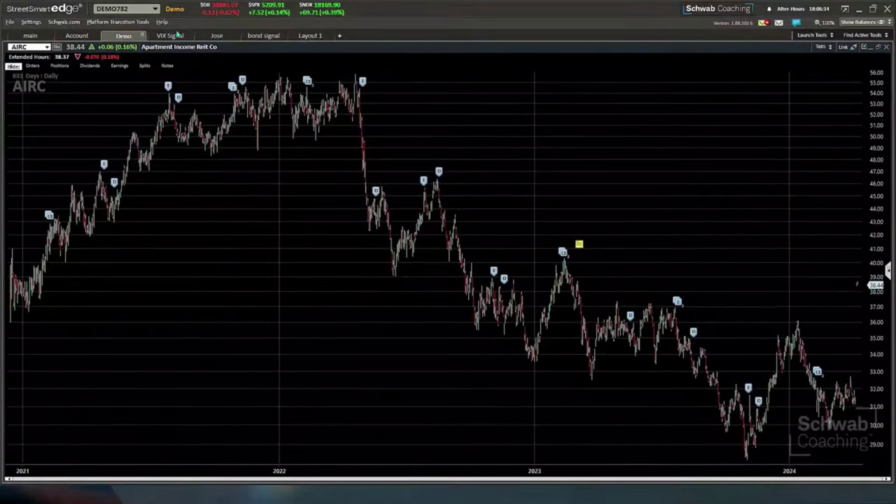
click(215, 35)
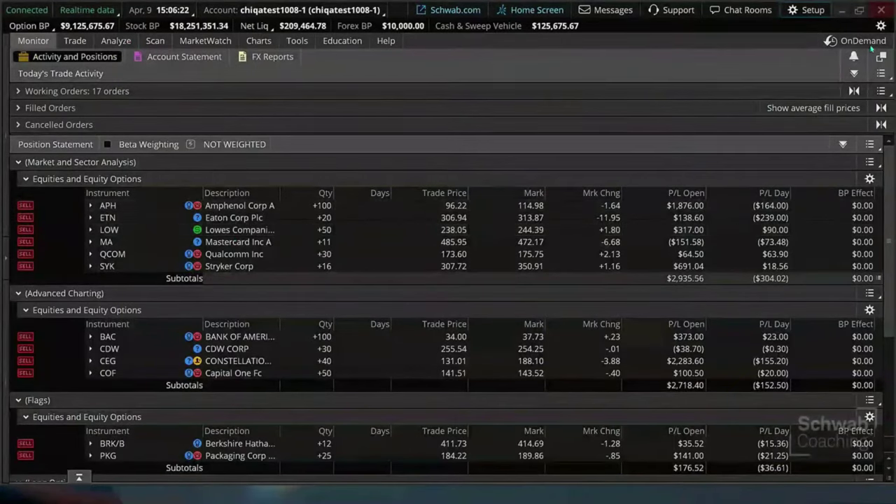
click(807, 13)
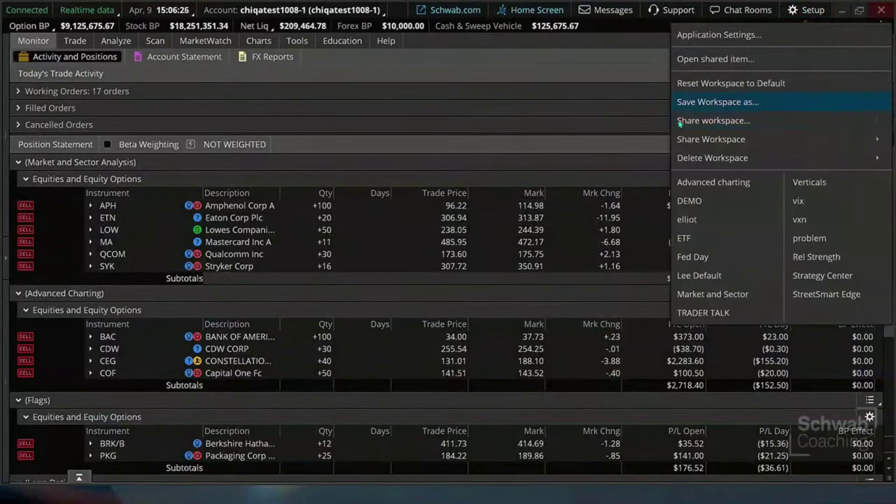
click(606, 30)
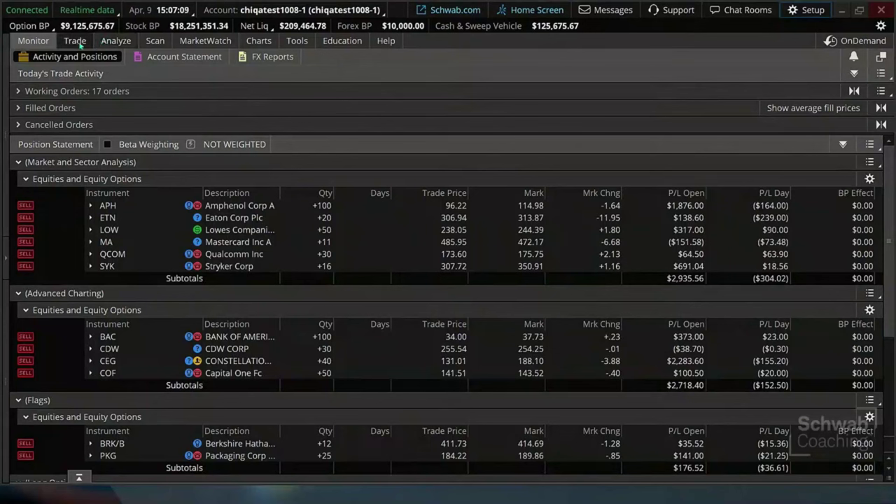
mouse_move(75, 41)
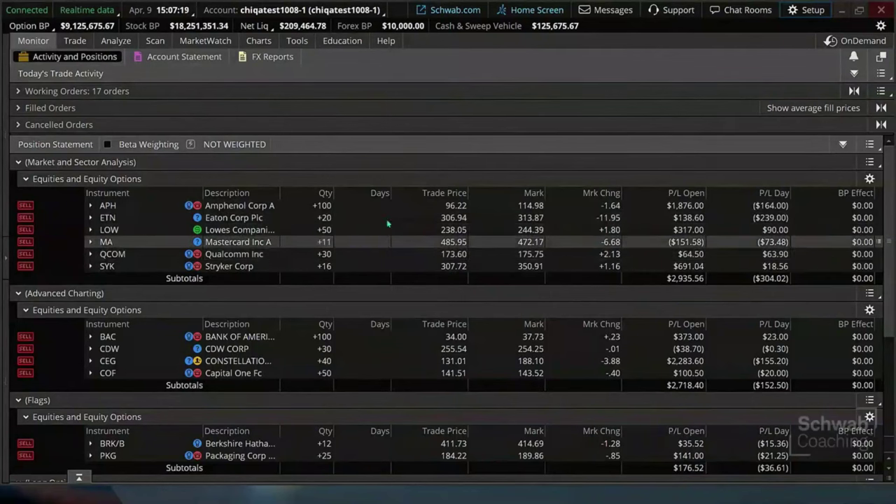
Expand APH and open View Trades showing 100 shares bought 1/18/24 at 96.22.
click(91, 206)
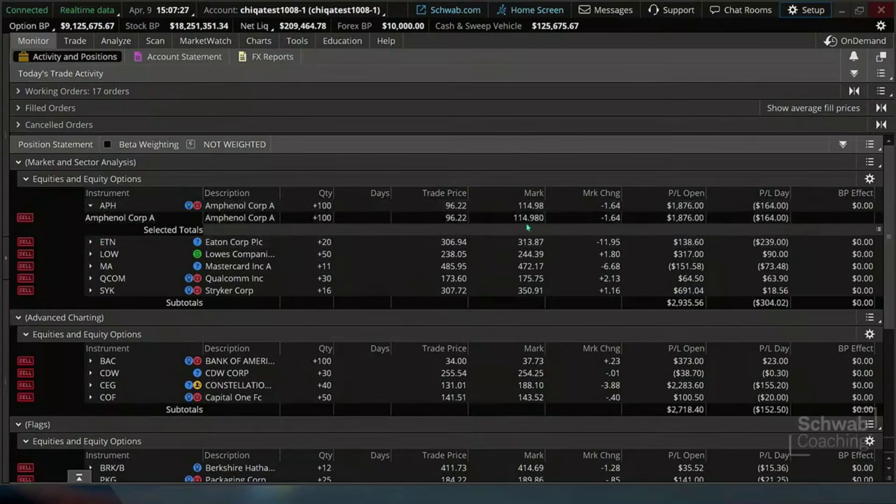
click(703, 222)
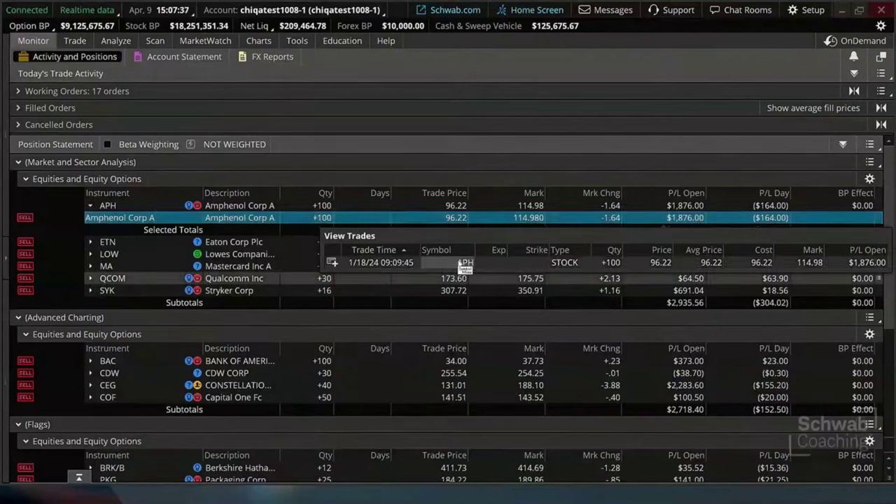
Check the APH trade row's context options, then close the View Trades popup.
right_click(615, 266)
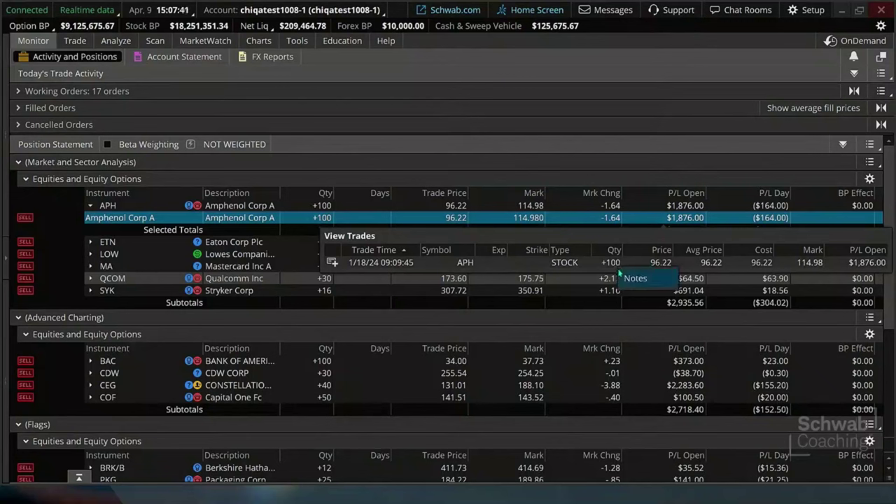
click(548, 170)
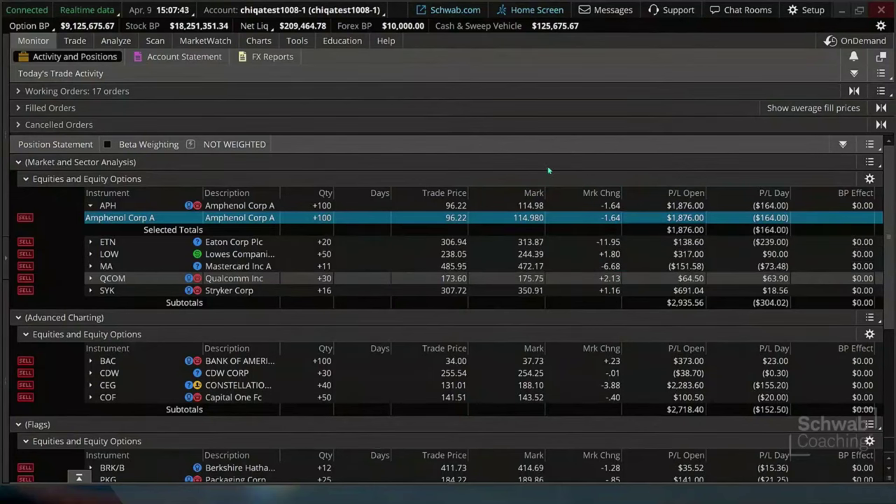
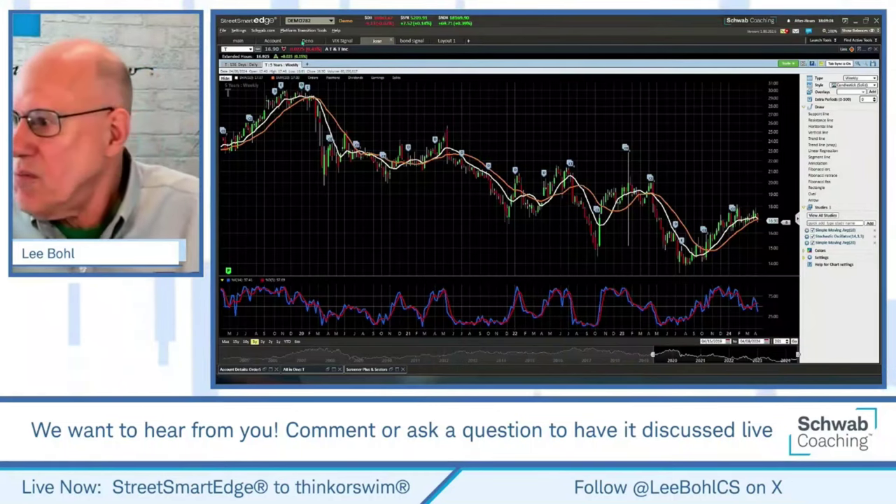
Switch from the weekly AT&T chart to the account's Activity and Positions view.
click(305, 41)
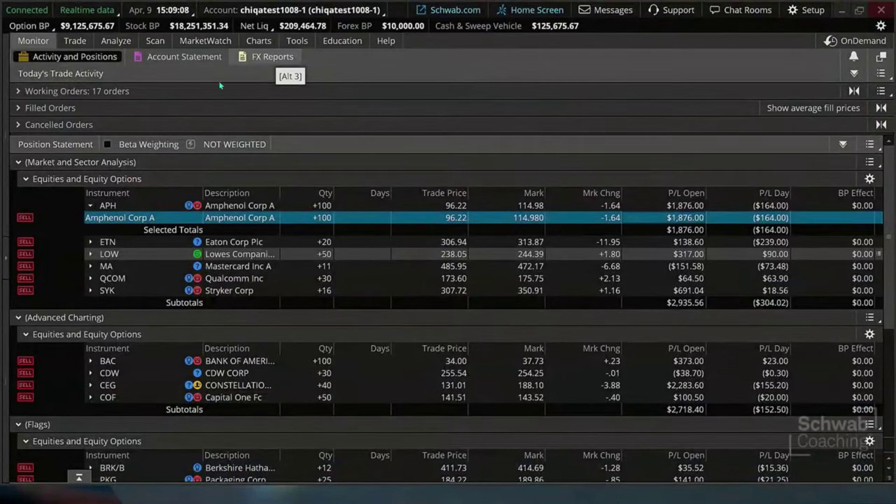
Go to the Analyze section's Fundamentals page and its sector index.
click(116, 40)
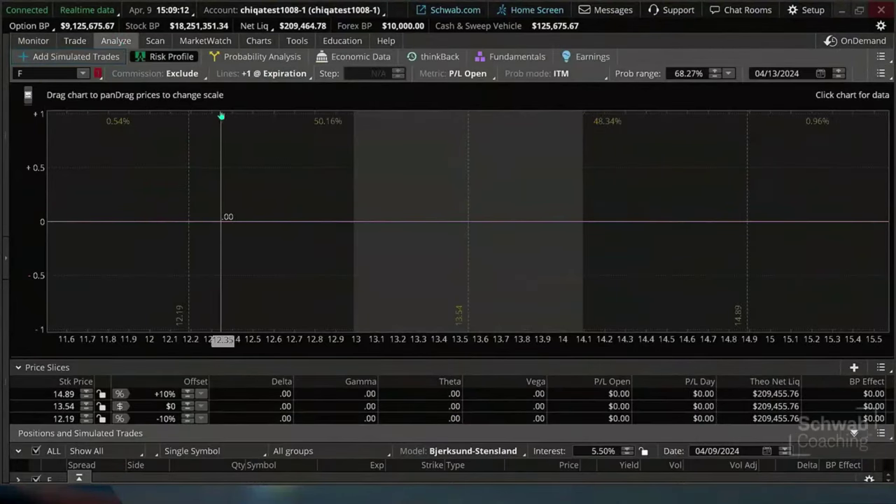
click(516, 57)
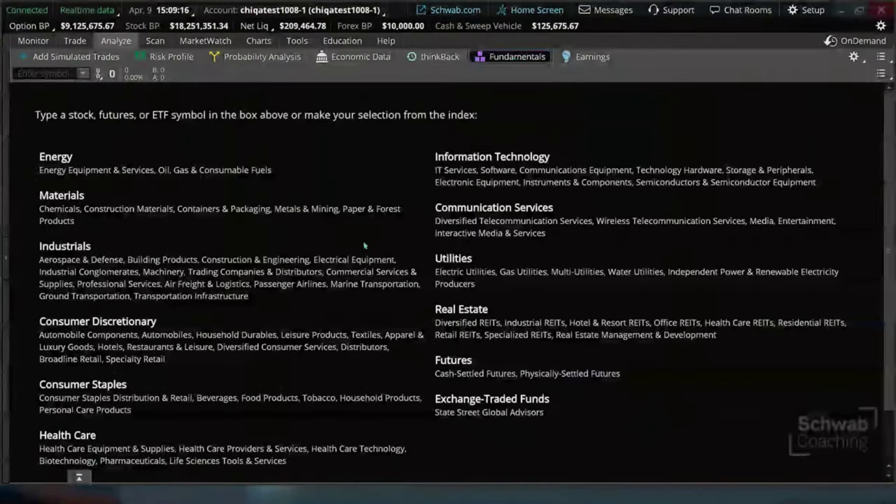
scroll(399, 385, down, 2)
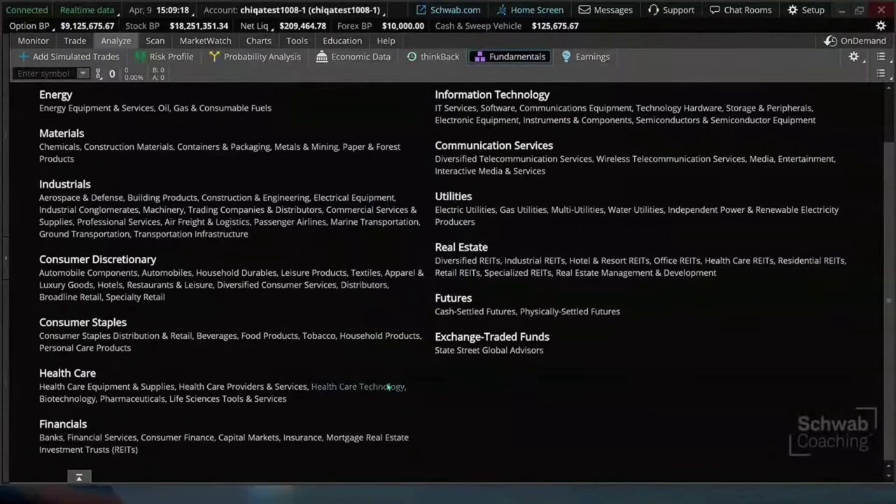
scroll(392, 389, up, 2)
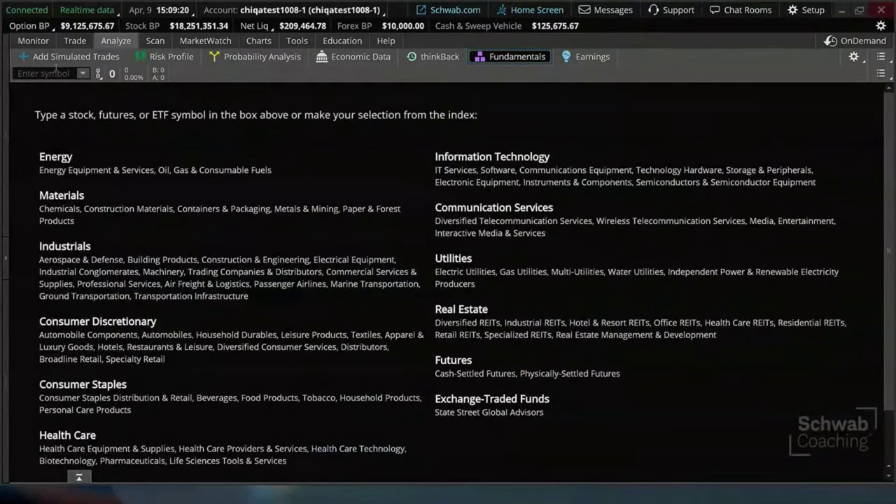
Load the fundamentals for Ford by entering symbol F.
click(55, 70)
text(F)
key(Return)
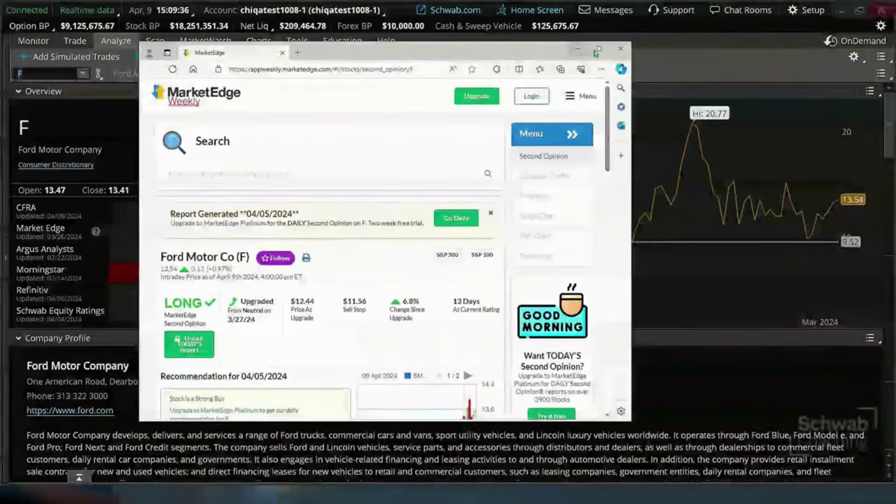
Maximize Ford's MarketEdge Weekly Second Opinion report to review it, then close it.
click(597, 51)
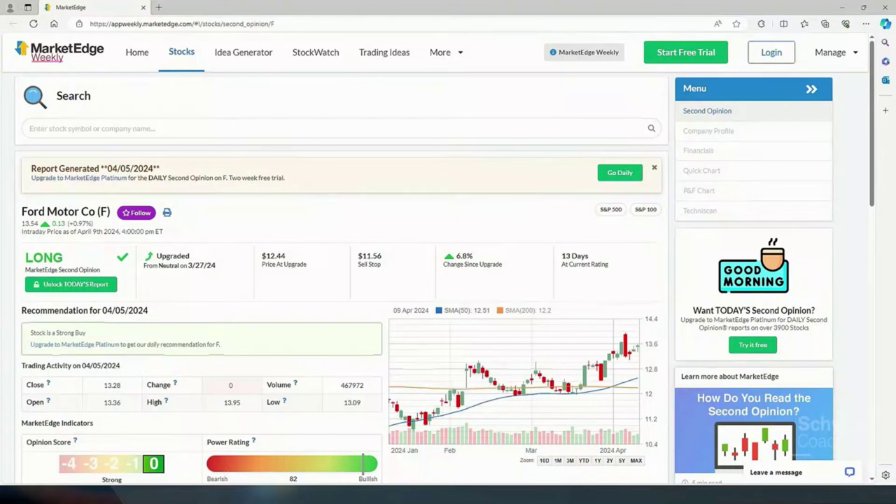
click(885, 9)
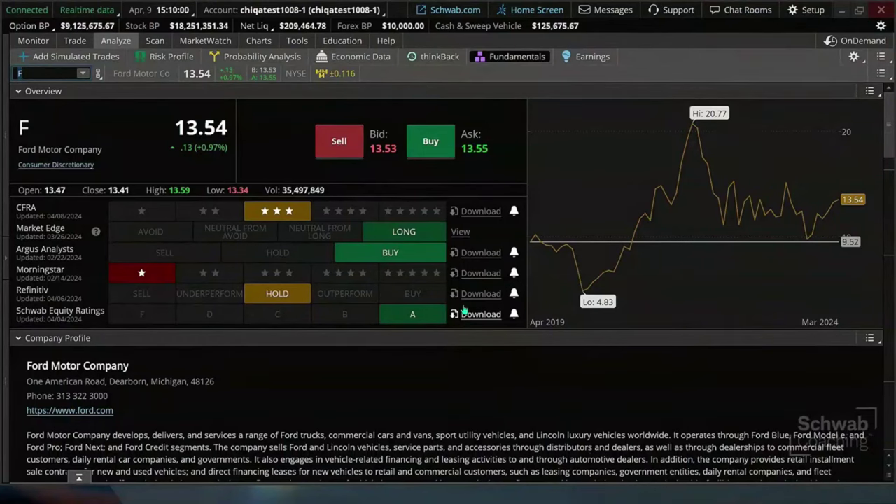
Scroll through Ford's fundamentals figures and ratios, then show F's option chain under Trade.
scroll(464, 311, down, 1)
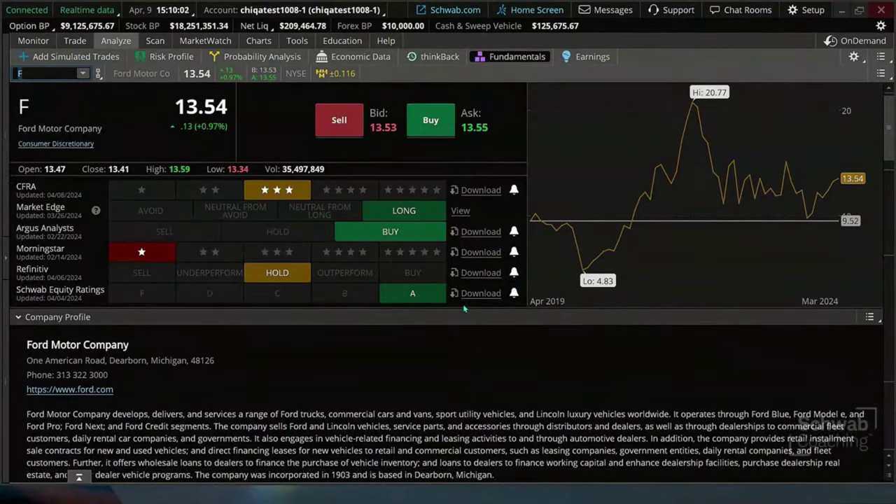
scroll(465, 311, down, 5)
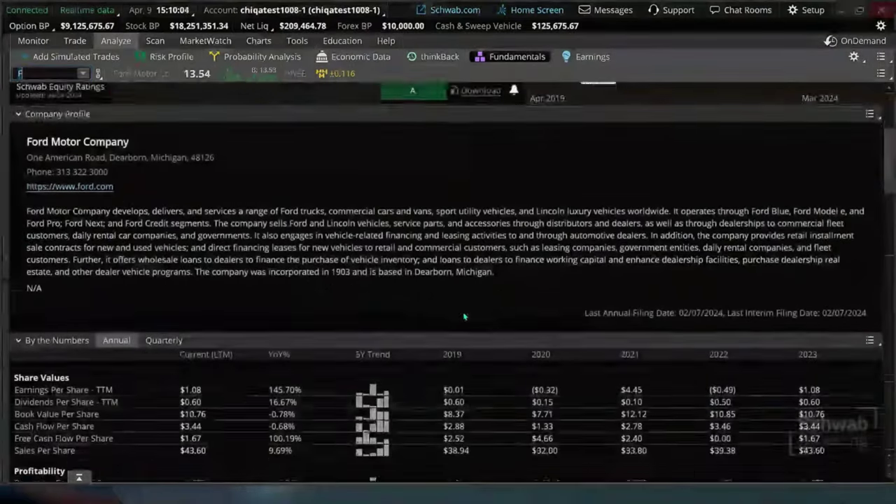
scroll(464, 316, down, 5)
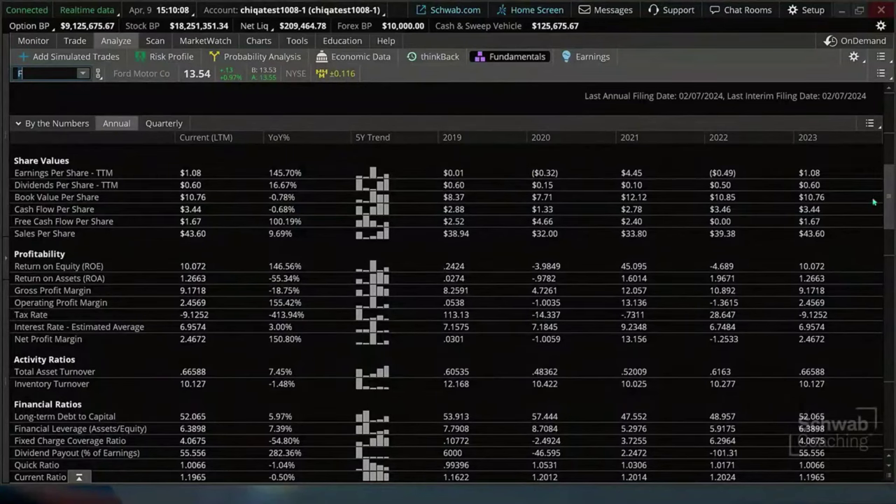
drag(876, 203, 875, 298)
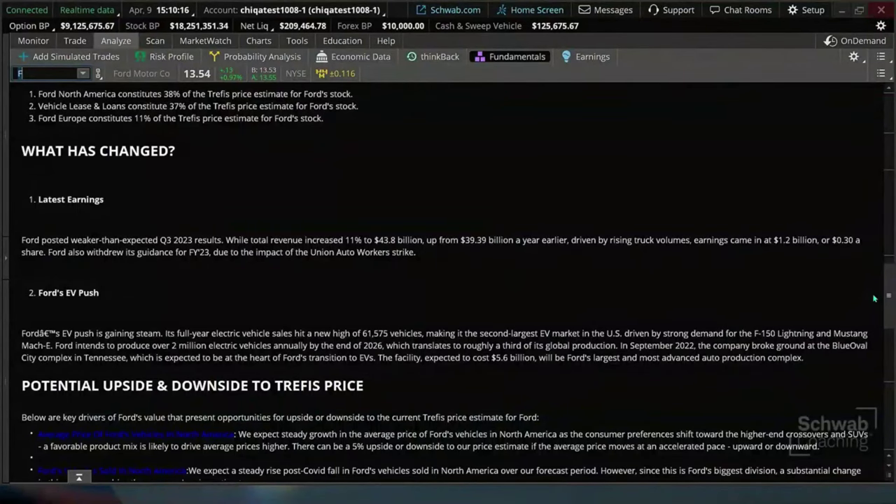
drag(873, 310, 866, 13)
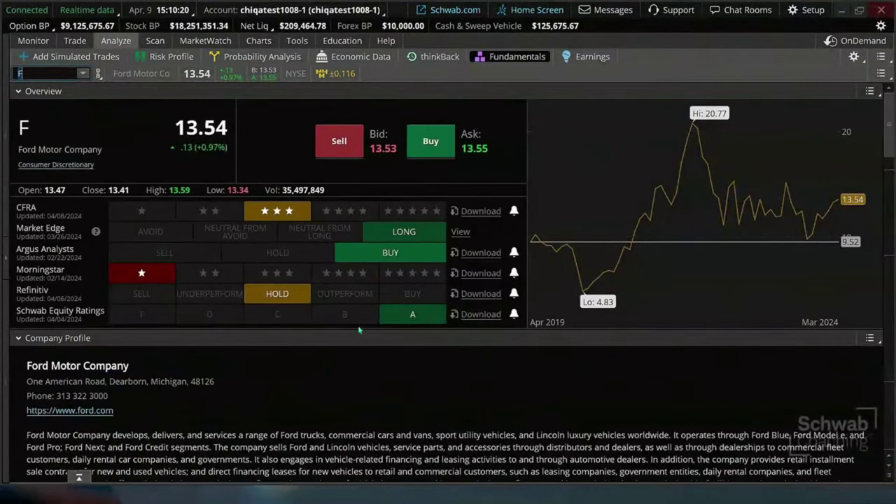
scroll(358, 334, down, 2)
scroll(358, 337, down, 5)
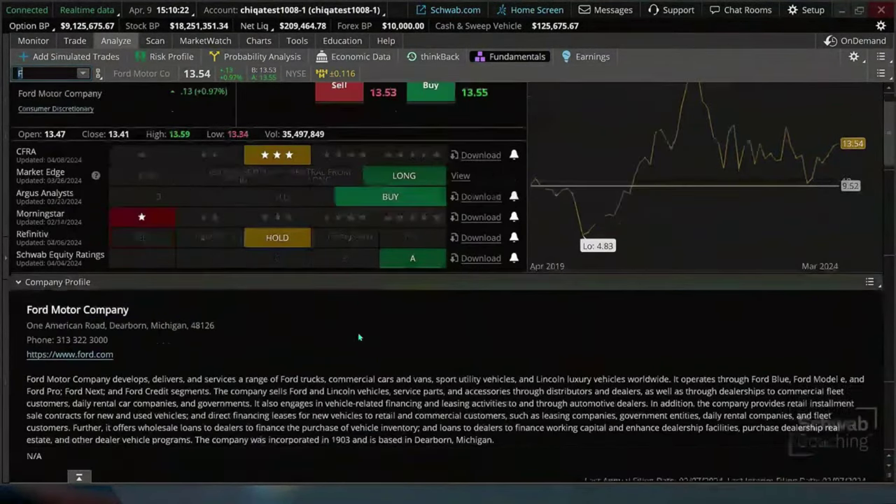
scroll(363, 331, down, 2)
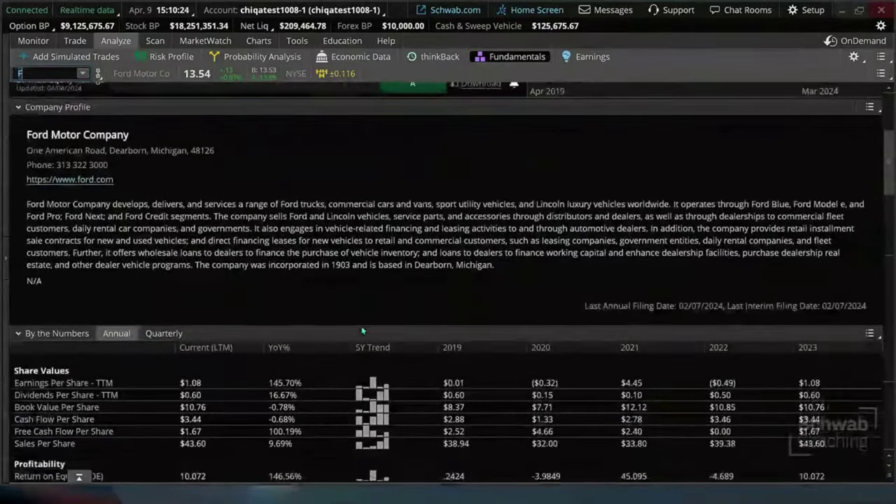
scroll(362, 331, down, 4)
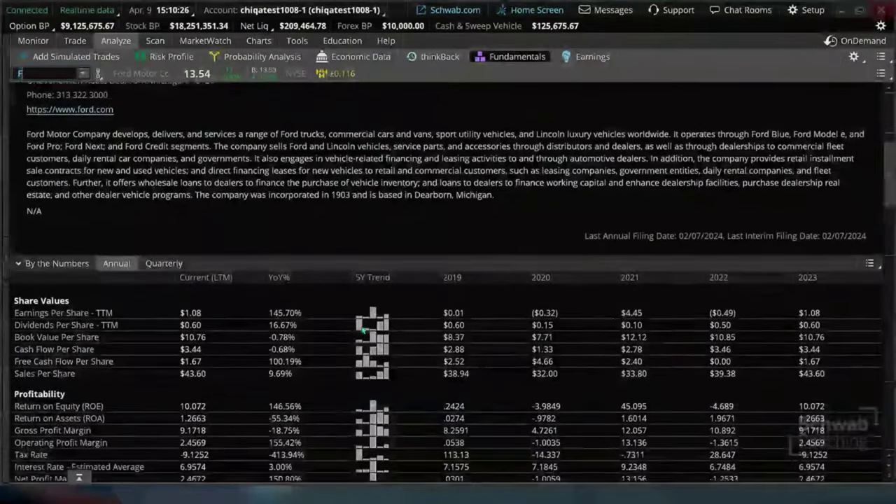
scroll(363, 331, down, 5)
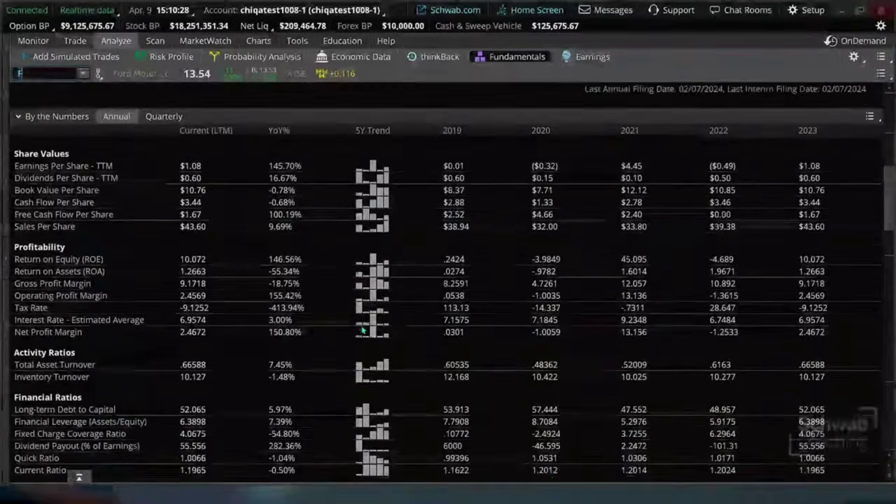
scroll(362, 330, down, 2)
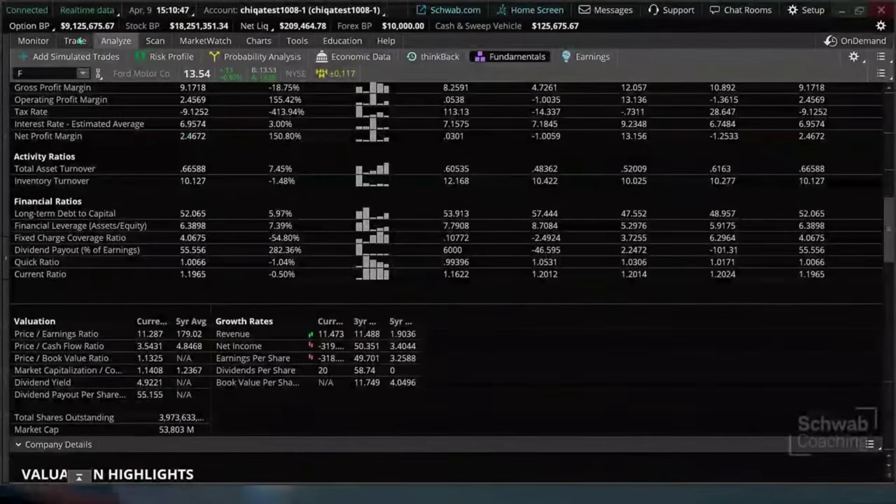
click(76, 41)
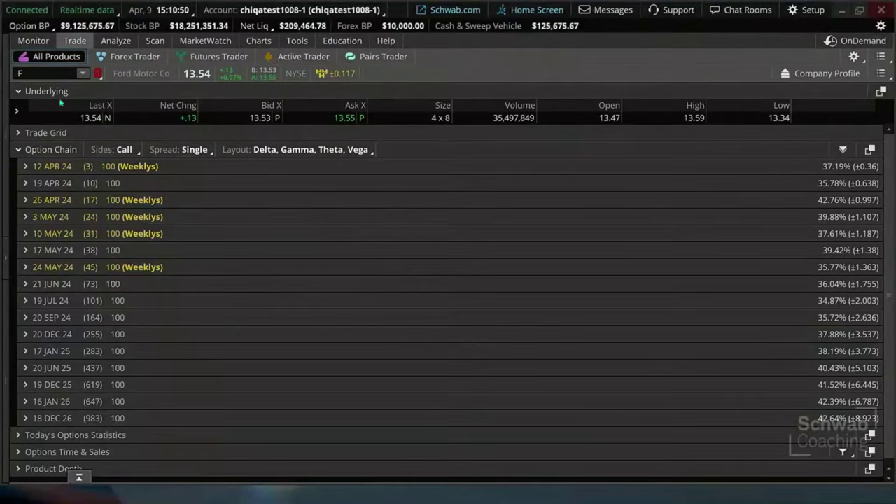
Expand F's underlying row to show yield, PE, dividend and beta, then view F's chart.
click(16, 112)
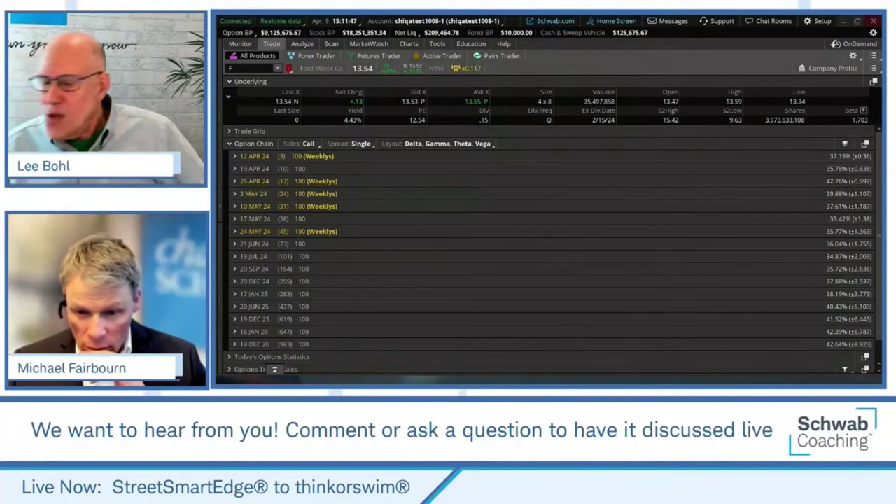
click(409, 43)
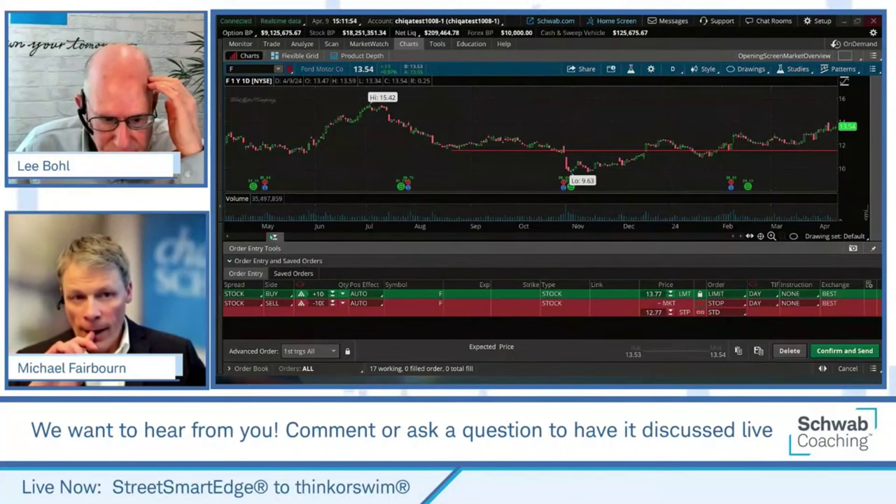
Let the Ford chart fill the window, check the red price line's properties, and show drawing tools.
click(273, 238)
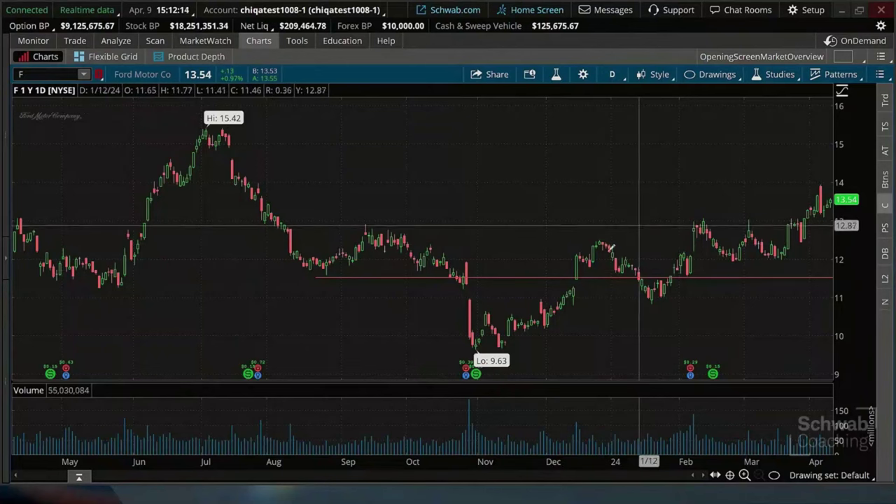
right_click(605, 278)
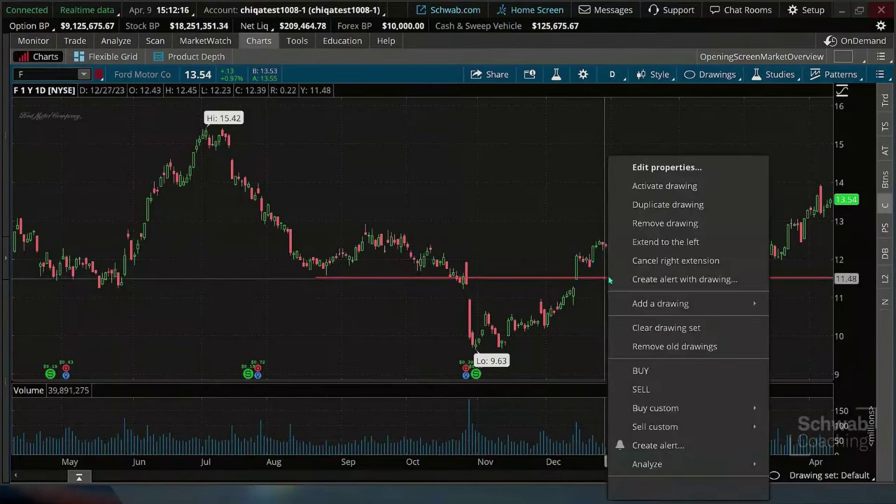
click(680, 168)
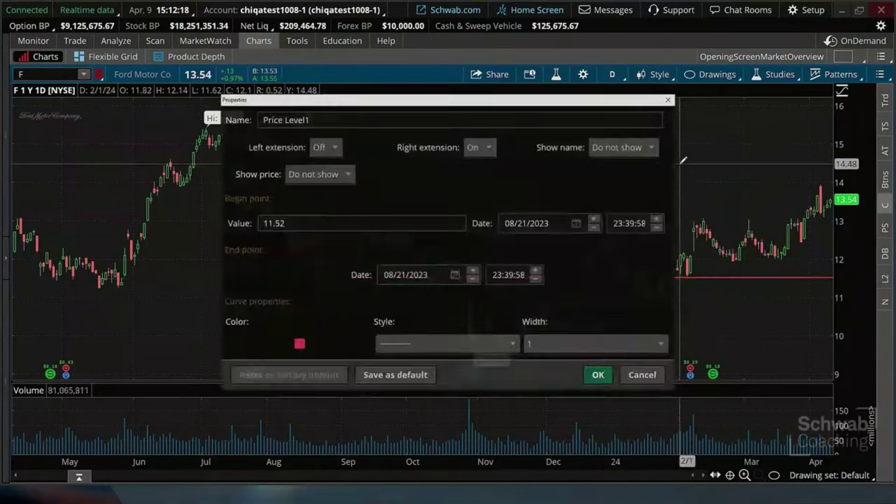
click(644, 374)
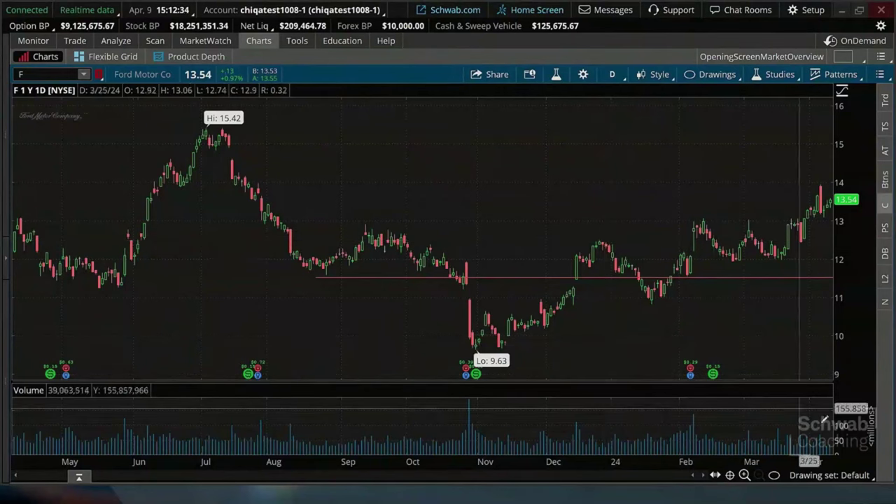
click(818, 475)
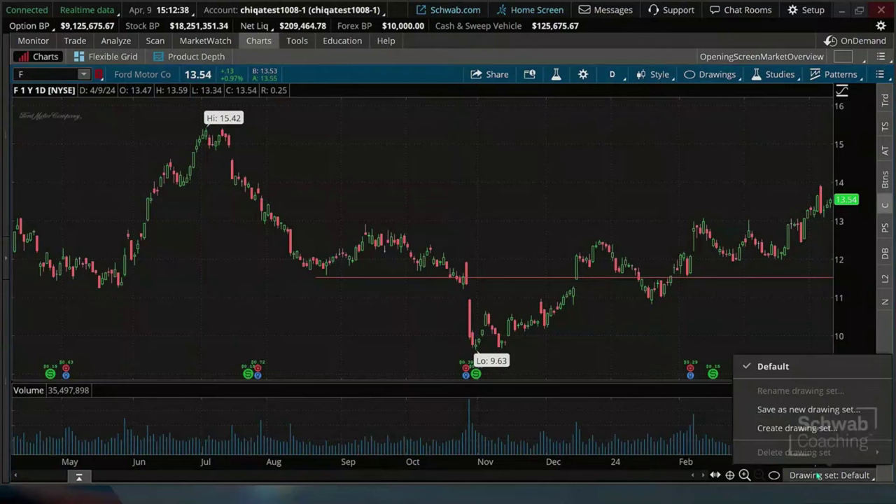
click(774, 476)
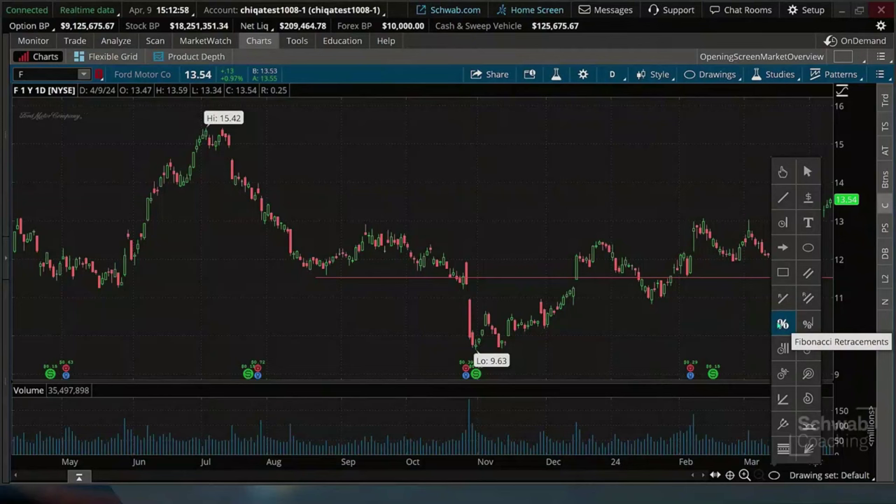
click(783, 324)
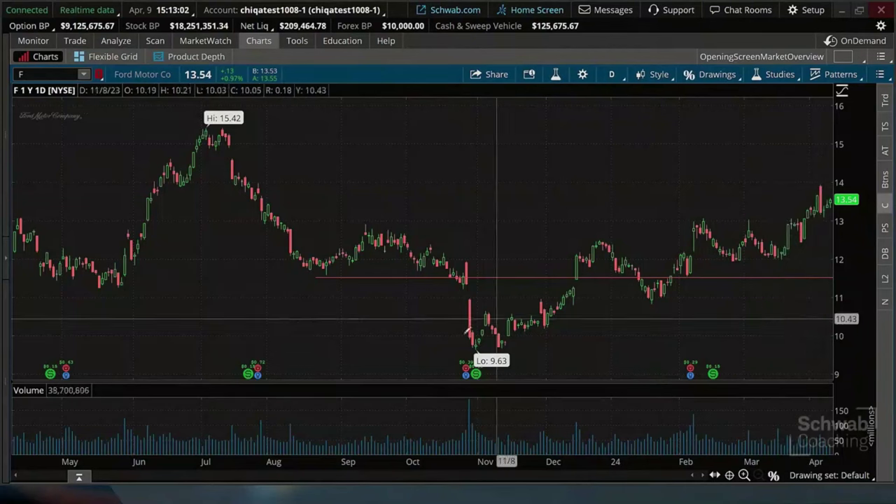
click(480, 344)
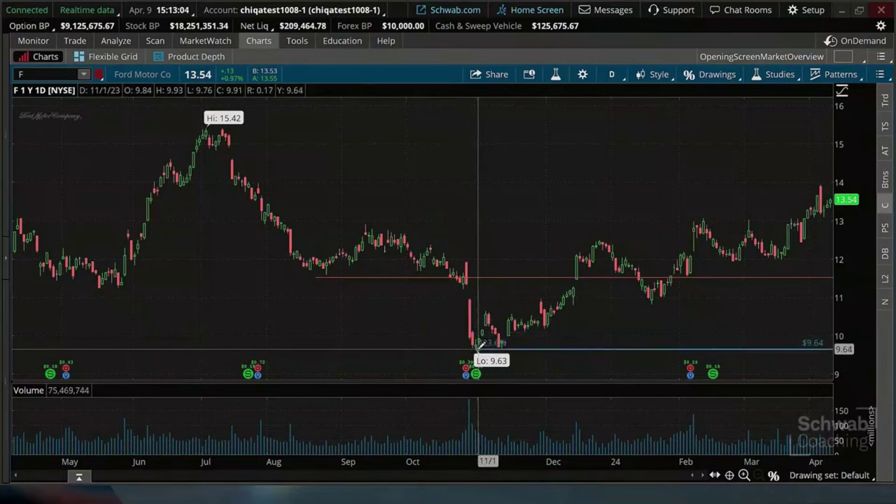
click(604, 240)
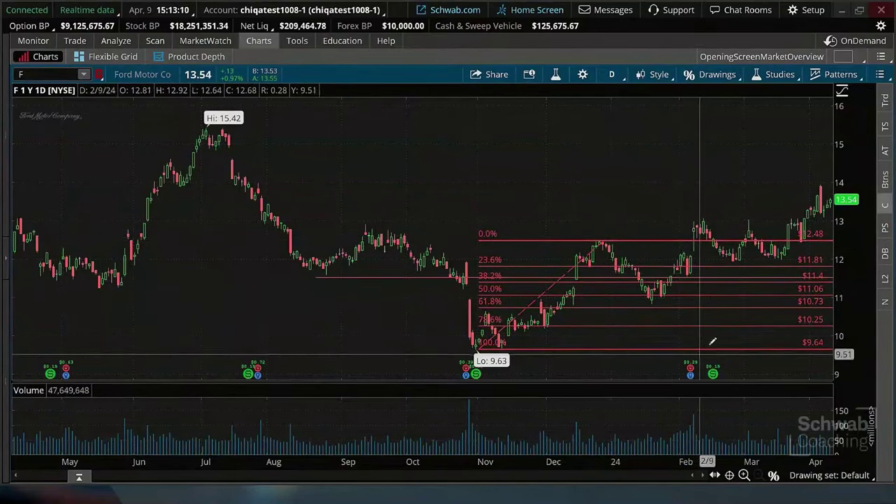
right_click(651, 306)
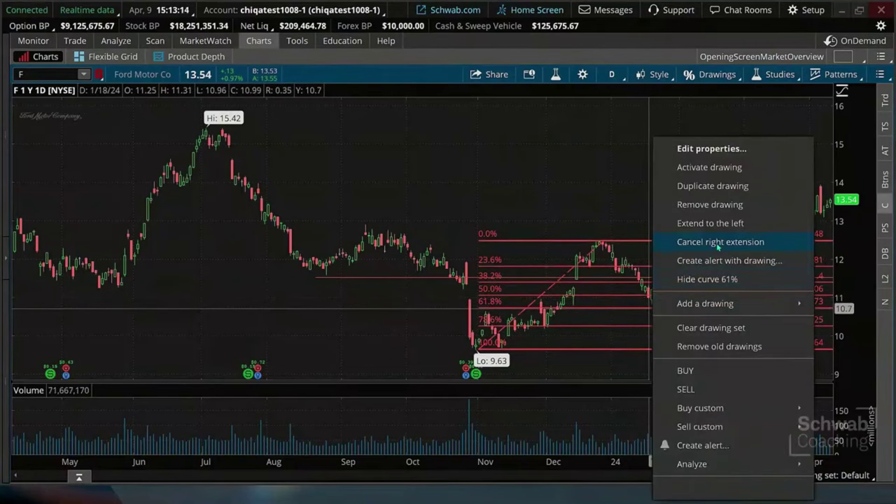
click(703, 149)
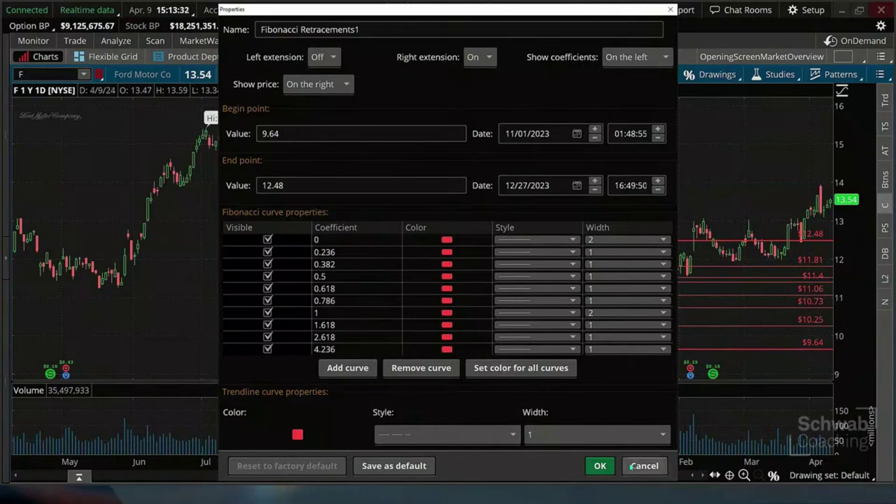
click(600, 466)
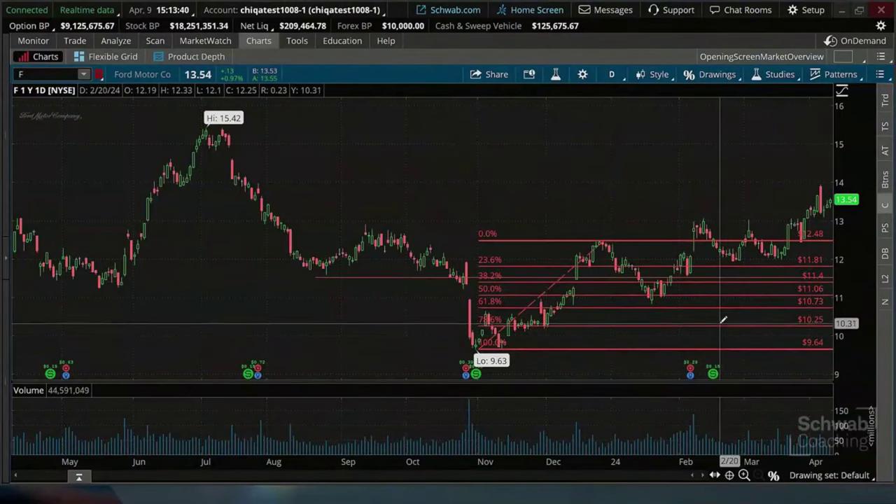
right_click(639, 350)
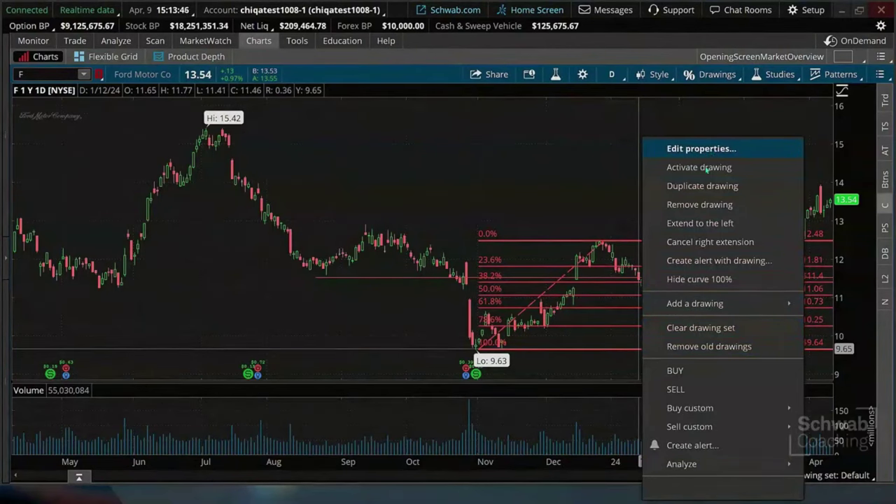
click(700, 204)
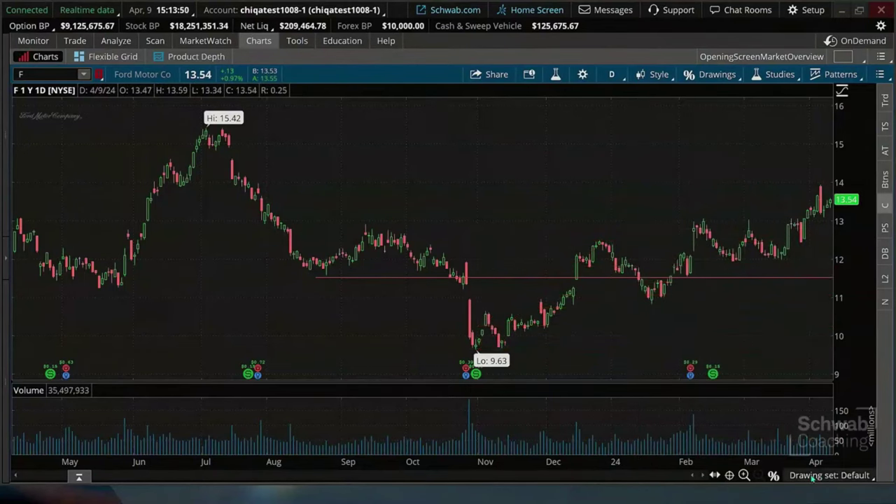
click(773, 475)
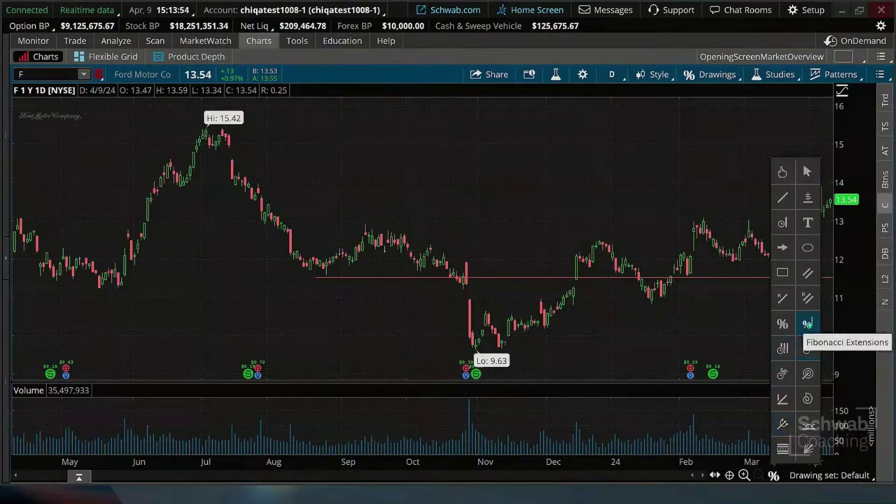
Draw a Fibonacci extension from the November low through late December to the mid-January dip.
click(808, 323)
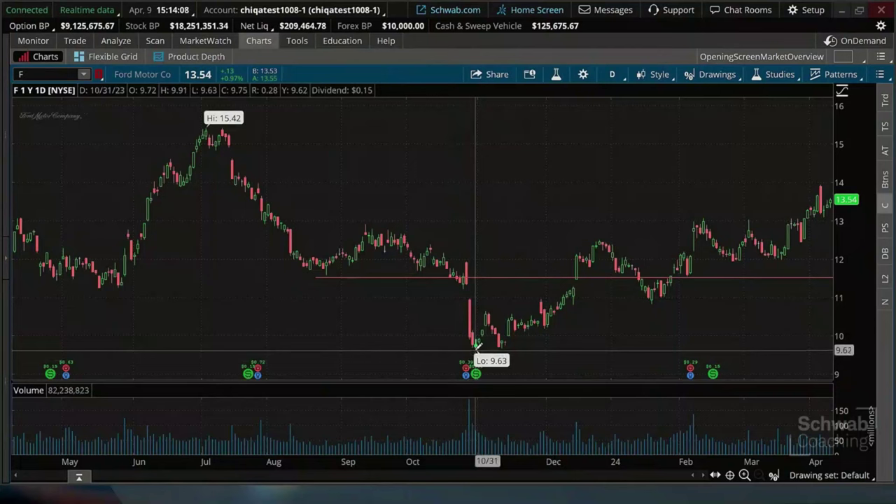
click(476, 348)
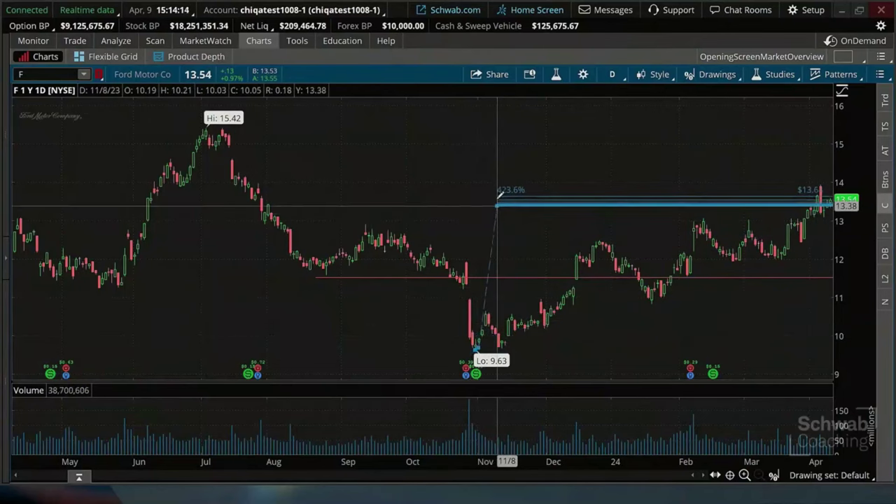
key(Escape)
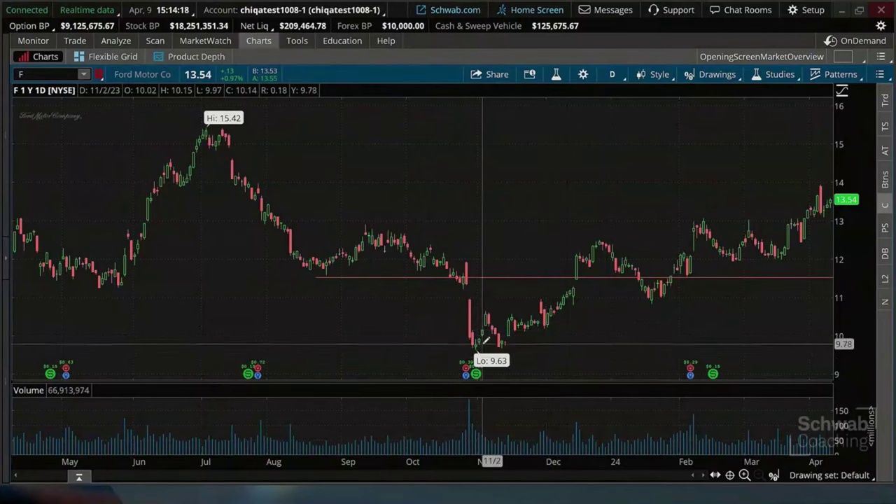
click(483, 346)
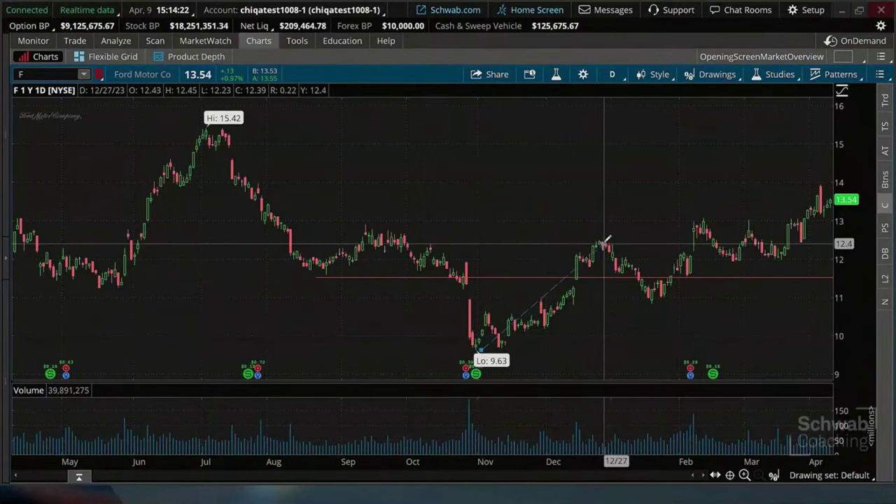
click(607, 239)
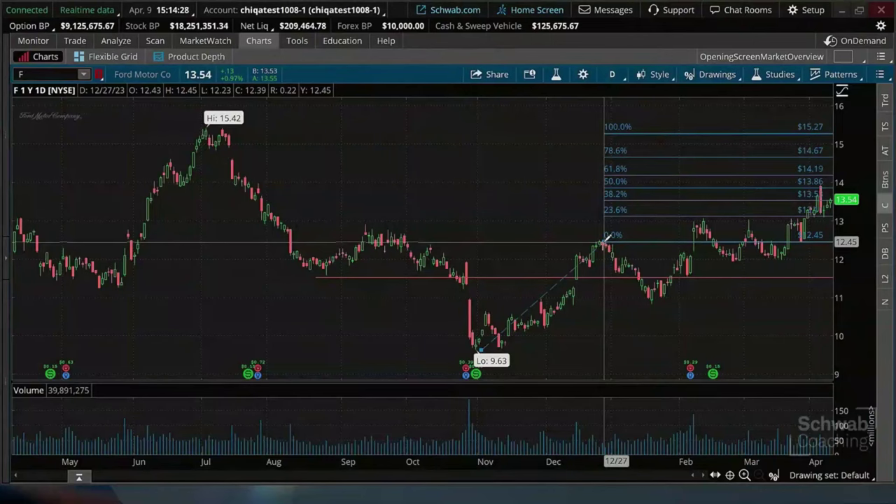
drag(607, 239, 650, 297)
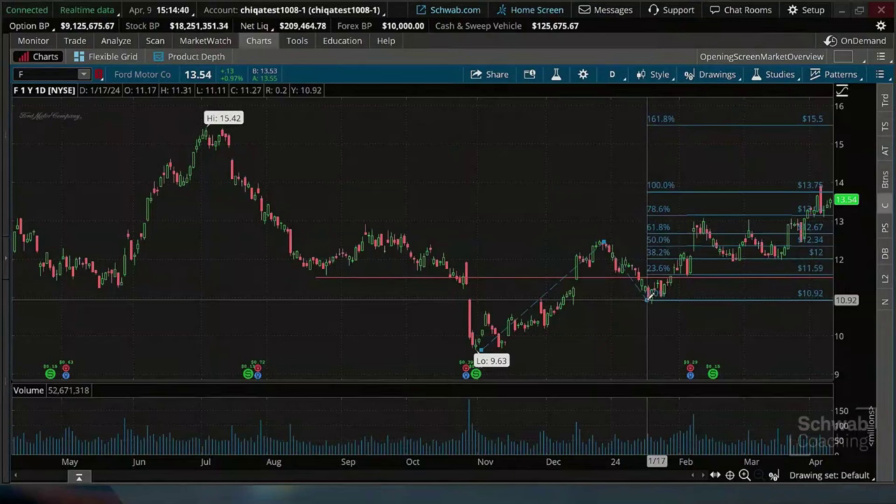
Move the extension's third point to 1/24, then remove the Fibonacci extension drawing.
drag(650, 296, 610, 278)
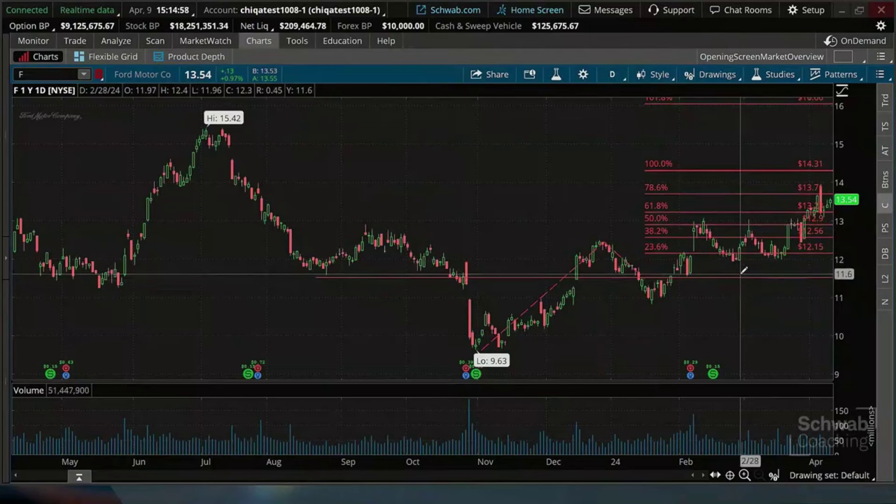
right_click(720, 223)
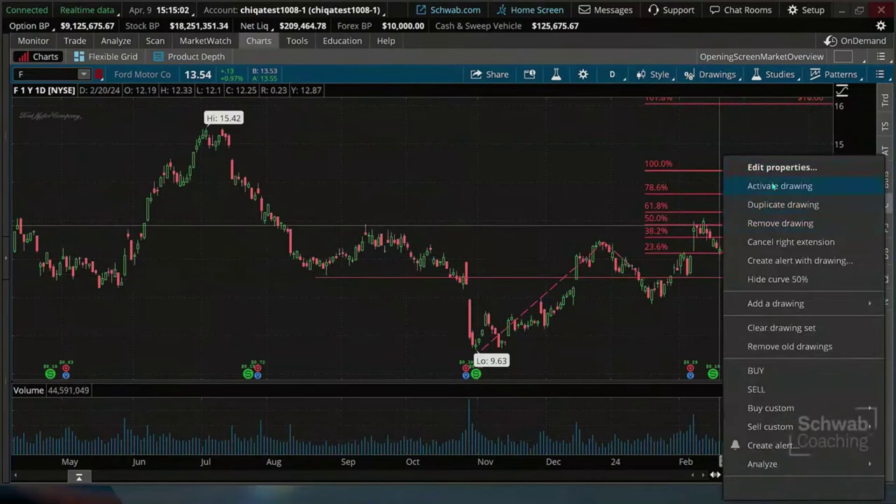
click(776, 222)
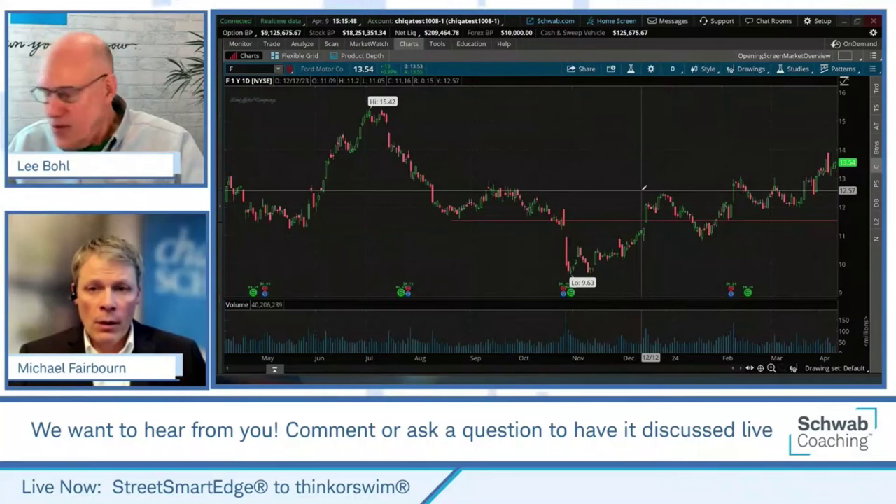
Close thinkorswim and confirm Log off to return to the login window.
mouse_move(756, 84)
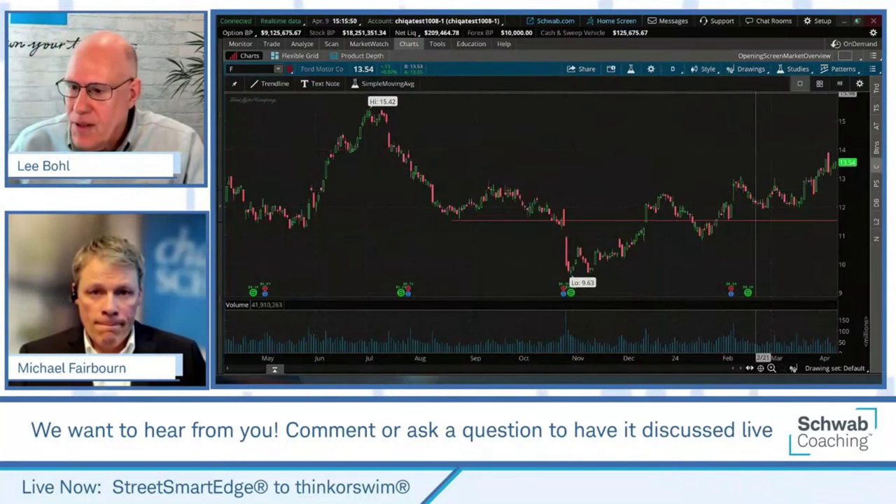
click(873, 20)
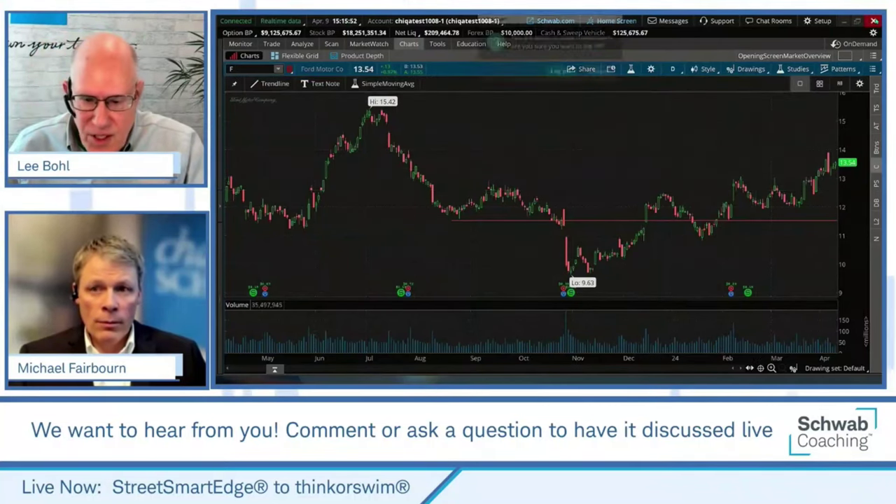
click(561, 76)
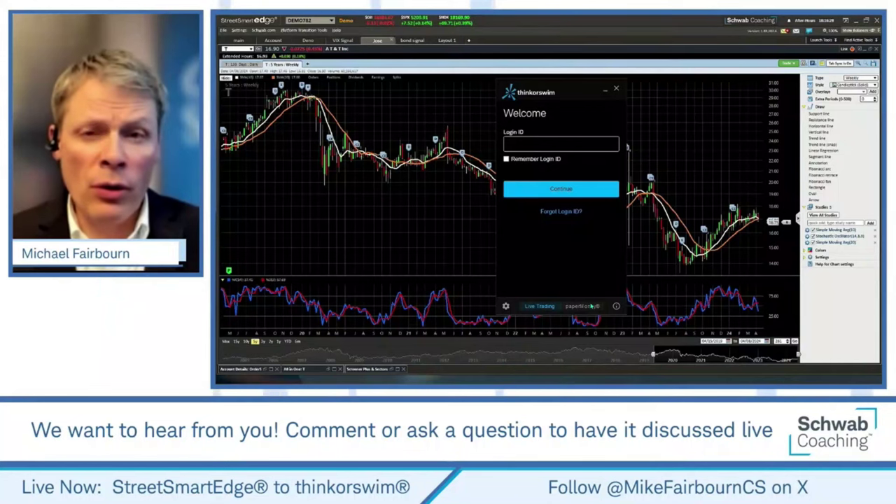
Log in to paperMoney trading with the login ID and account password.
click(589, 306)
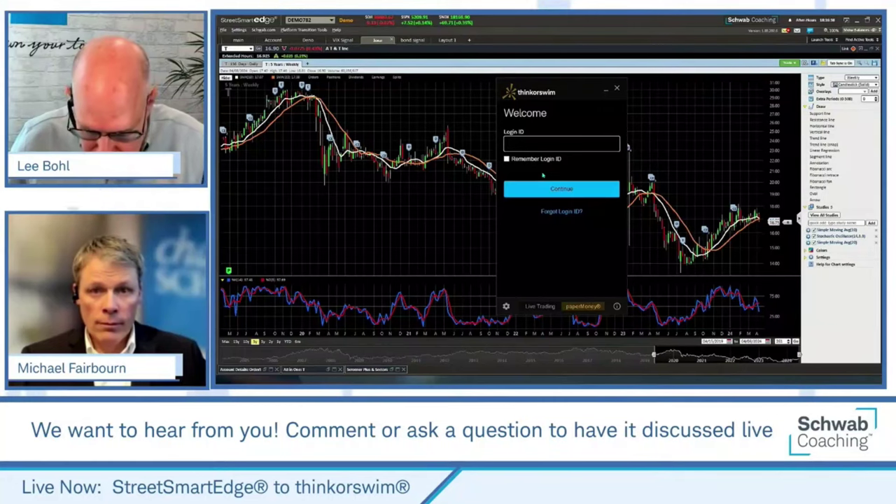
text(TOSO11WEBTES)
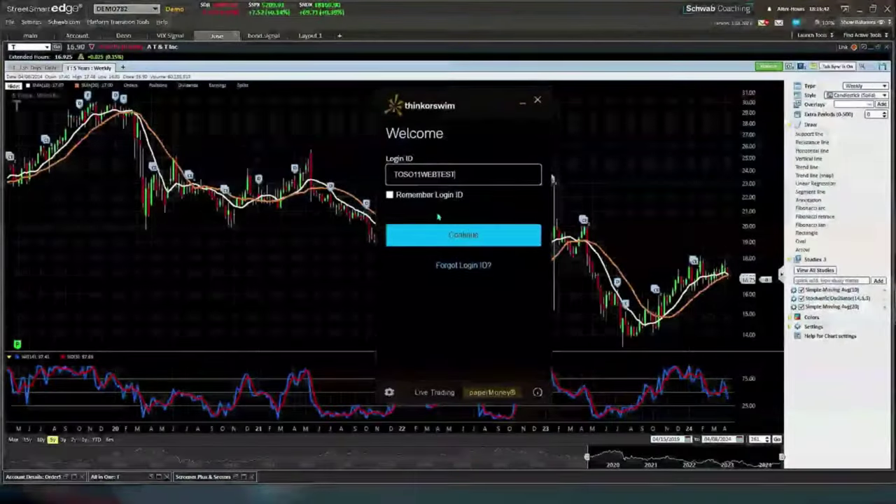
text(T)
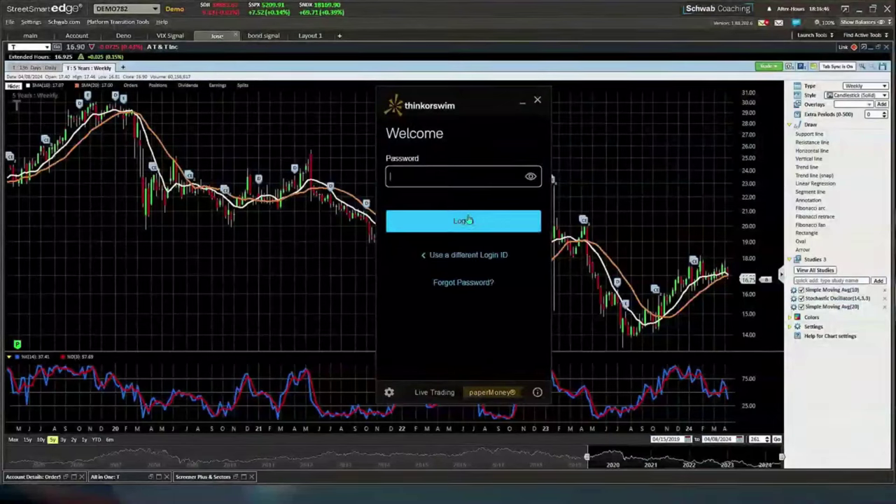
text(••••••)
click(469, 221)
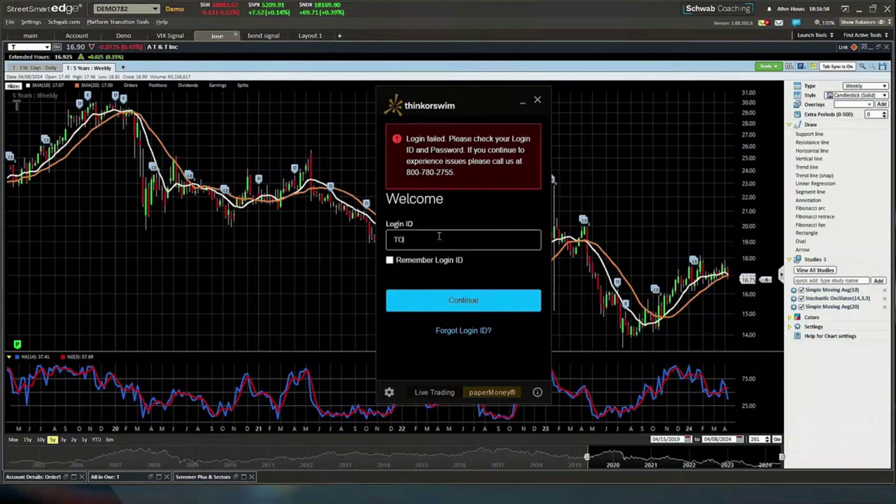
text(11WEBTEST)
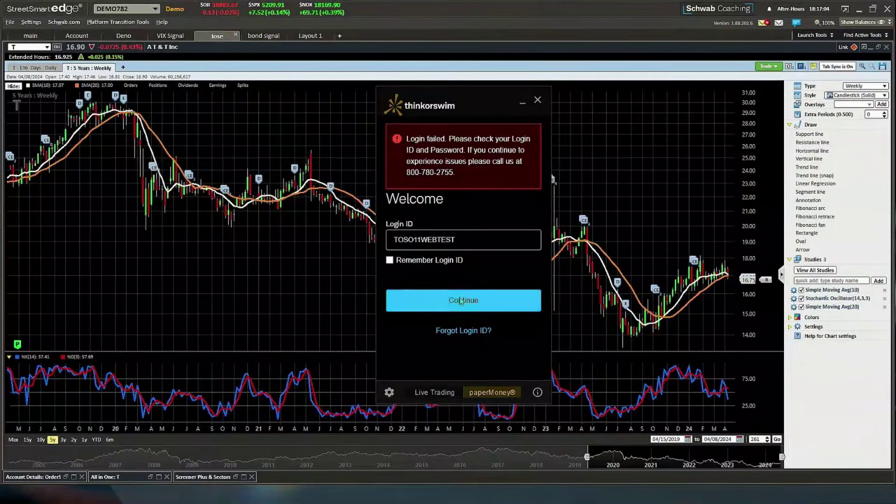
click(461, 300)
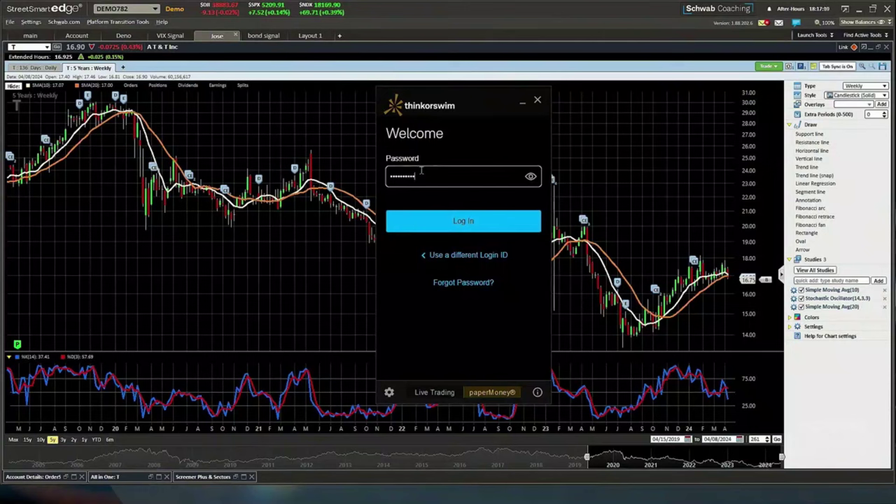
click(463, 222)
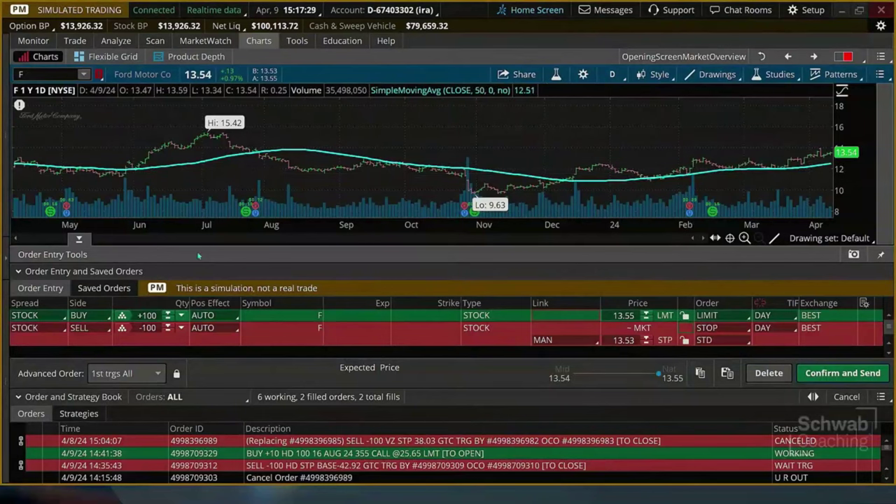
Collapse the Order Entry and Saved Orders panel so Ford's chart enlarges, then open Setup.
click(18, 270)
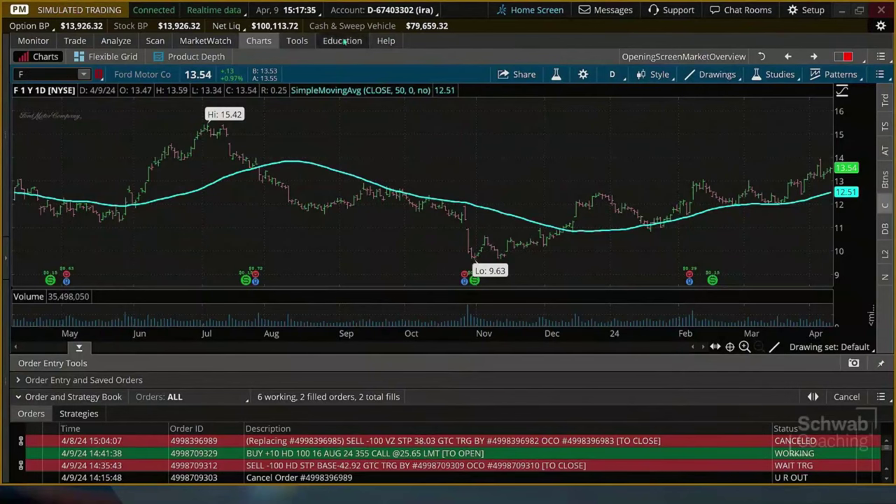
click(814, 11)
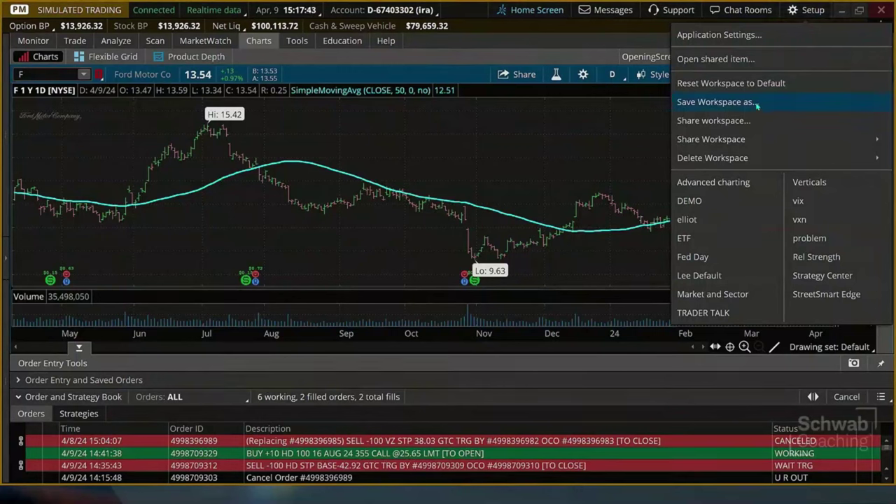
Save the current workspace under the name 'tues demo'.
click(757, 103)
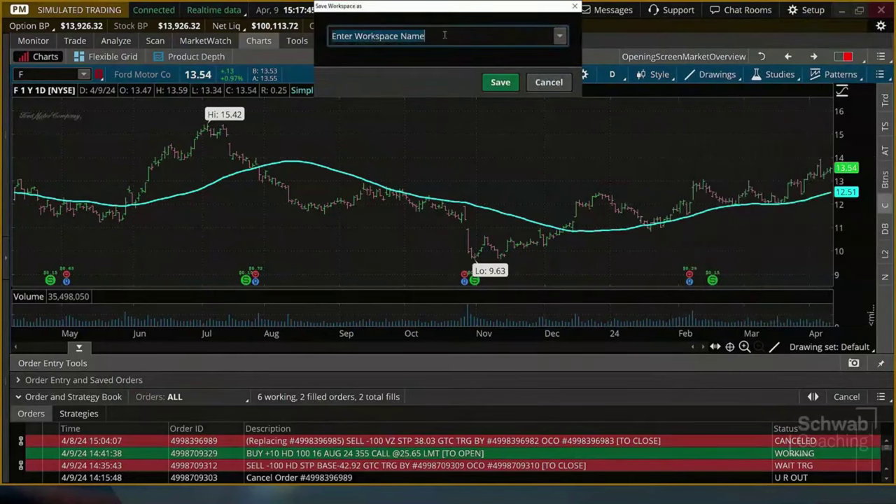
click(444, 35)
key(BackSpace)
key(BackSpace)
key(BackSpace)
key(BackSpace)
key(BackSpace)
key(BackSpace)
key(BackSpace)
key(BackSpace)
key(BackSpace)
key(BackSpace)
key(BackSpace)
key(BackSpace)
key(BackSpace)
key(BackSpace)
key(BackSpace)
key(BackSpace)
key(BackSpace)
key(BackSpace)
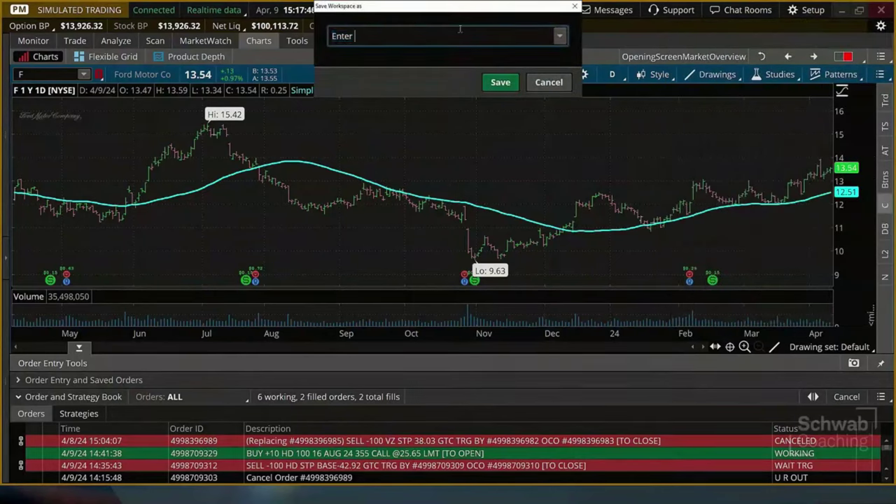
text(tues demo)
click(500, 82)
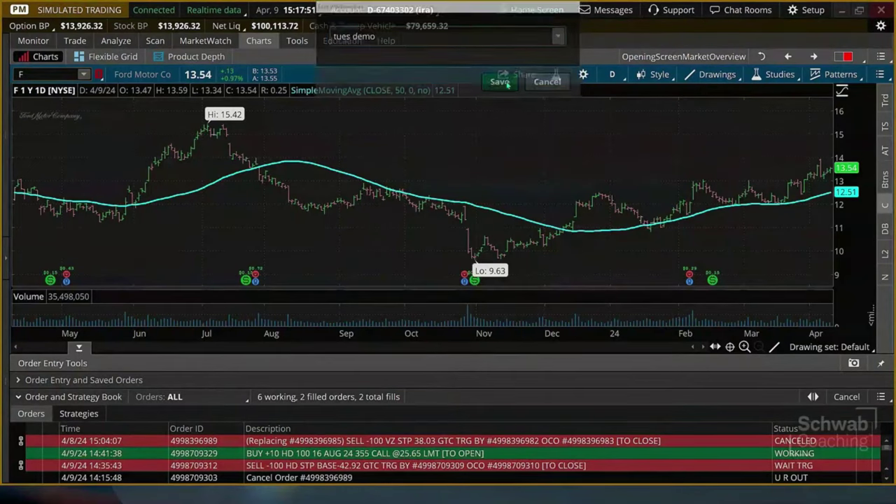
Check the saved workspace list, reopening Save Workspace as but cancelling it.
click(805, 9)
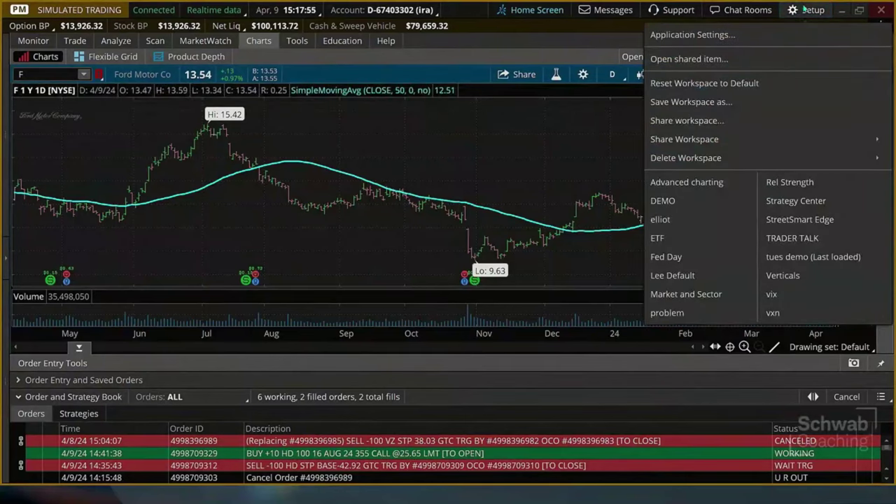
mouse_move(704, 143)
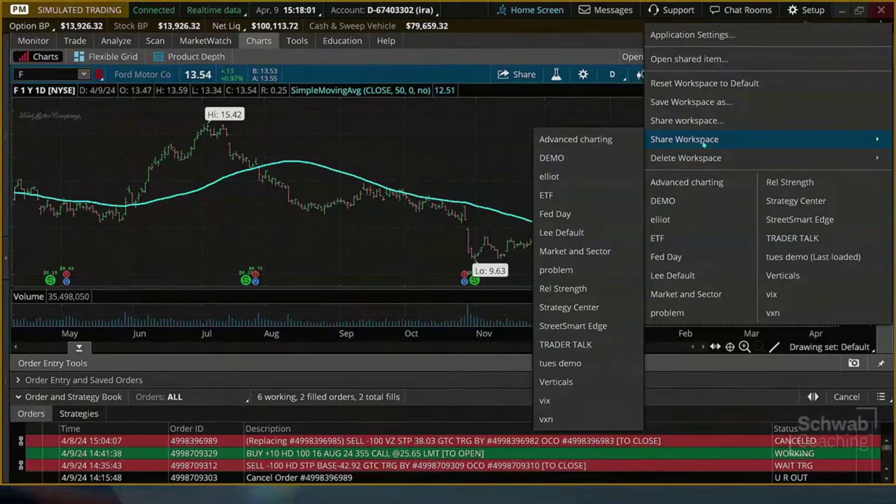
click(686, 102)
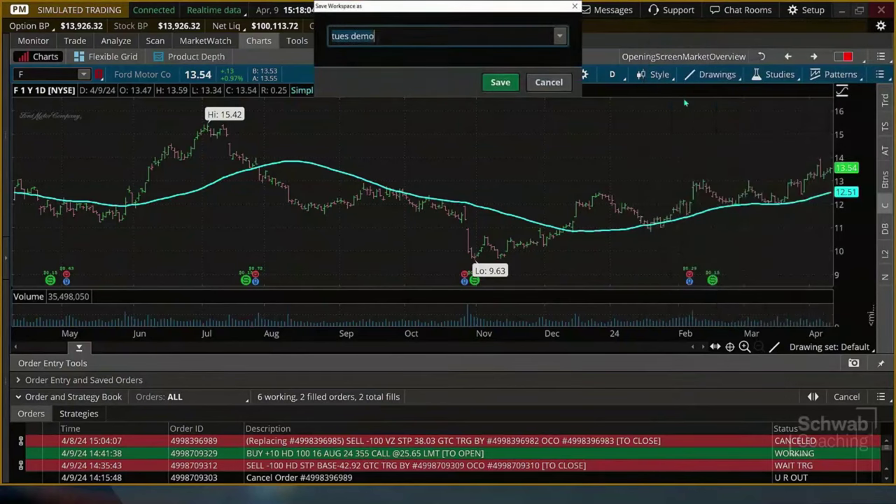
click(546, 82)
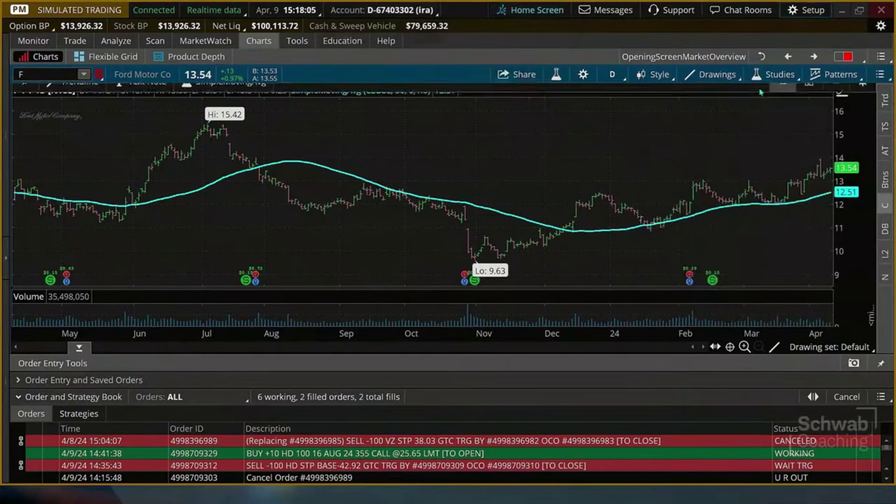
click(812, 10)
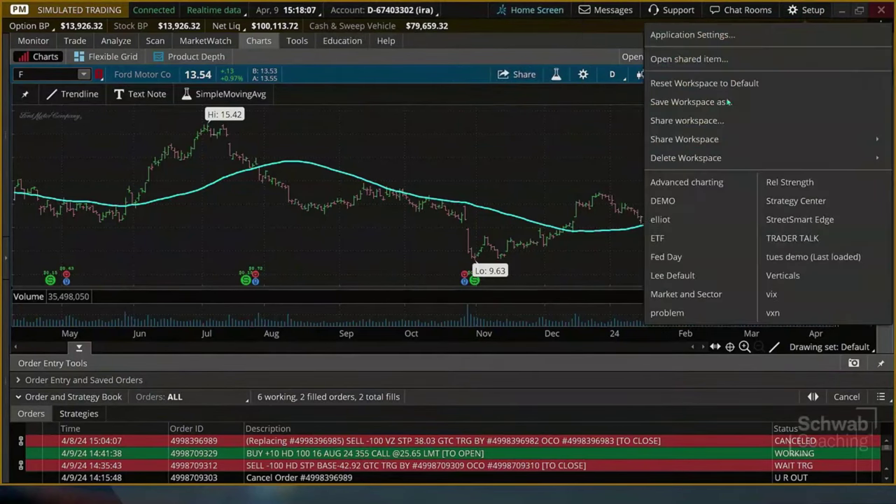
Begin sharing the unnamed default workspace, then cancel and return to the Setup menu.
click(692, 121)
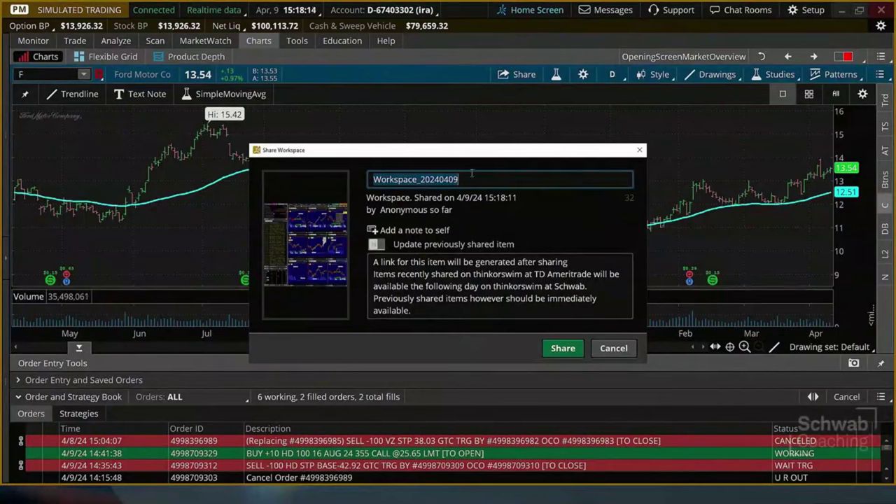
click(614, 348)
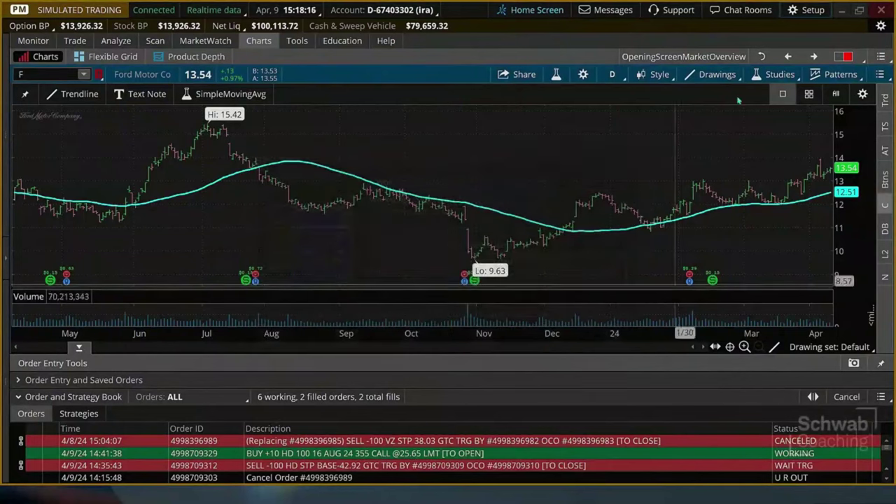
click(809, 10)
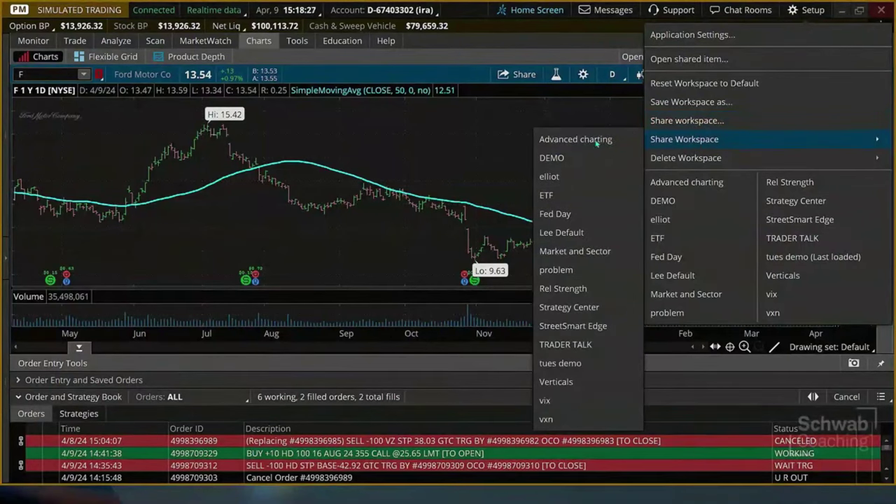
Share the 'tues demo' workspace with the nickname 'tuesday' to generate its tos.mx link.
click(566, 362)
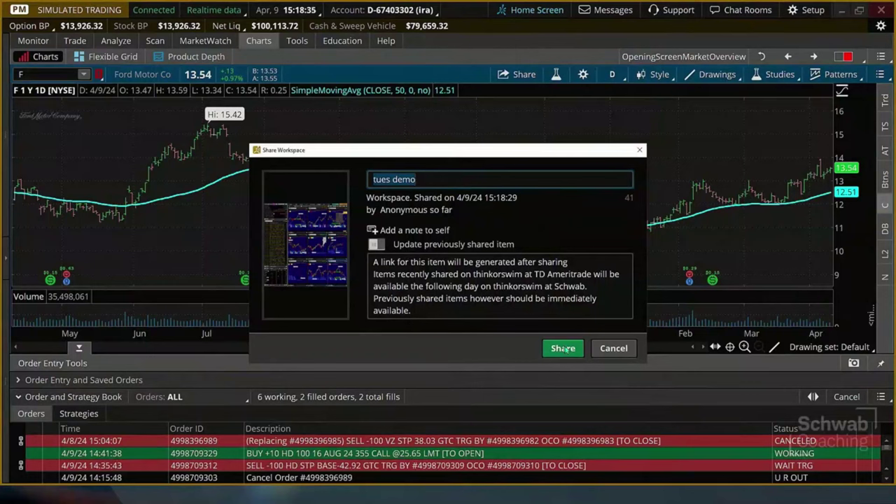
click(563, 348)
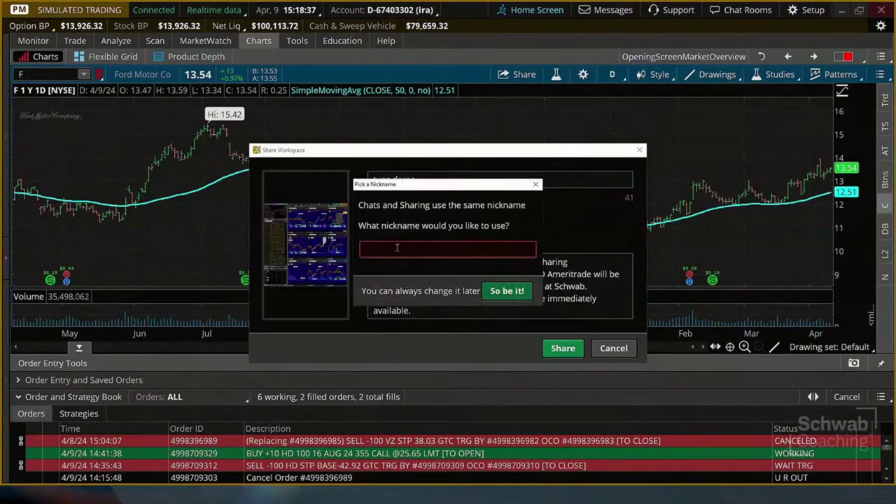
click(398, 249)
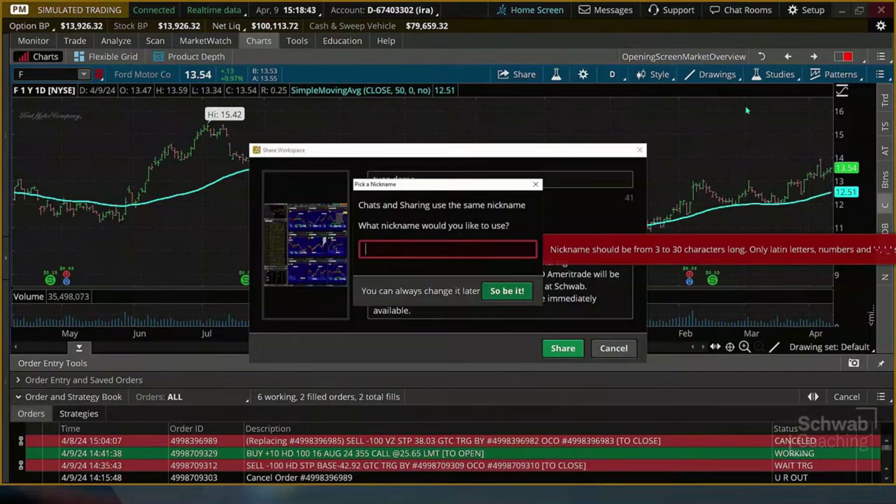
text(tuesday)
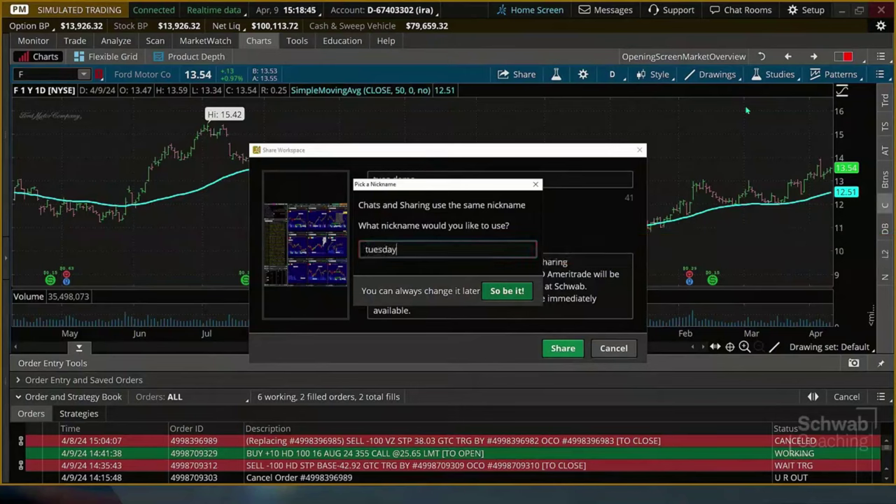
click(516, 292)
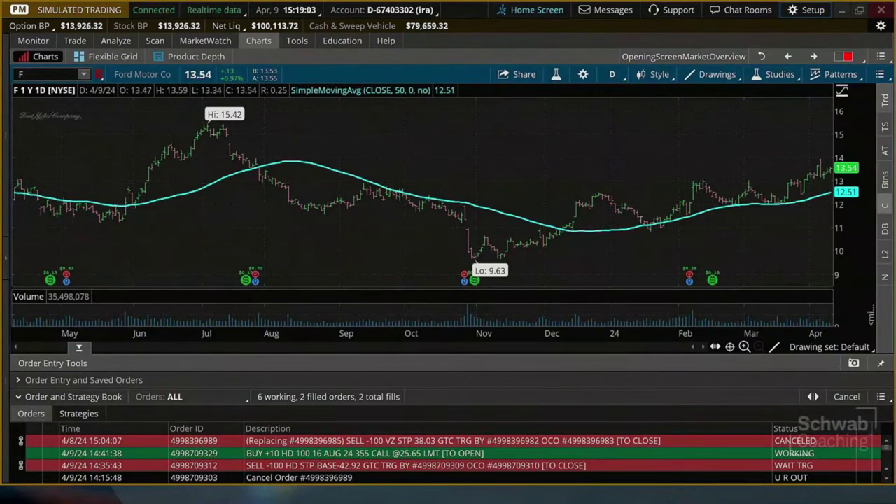
Log off thinkorswim and log back in to the second account using Live Trading.
click(882, 10)
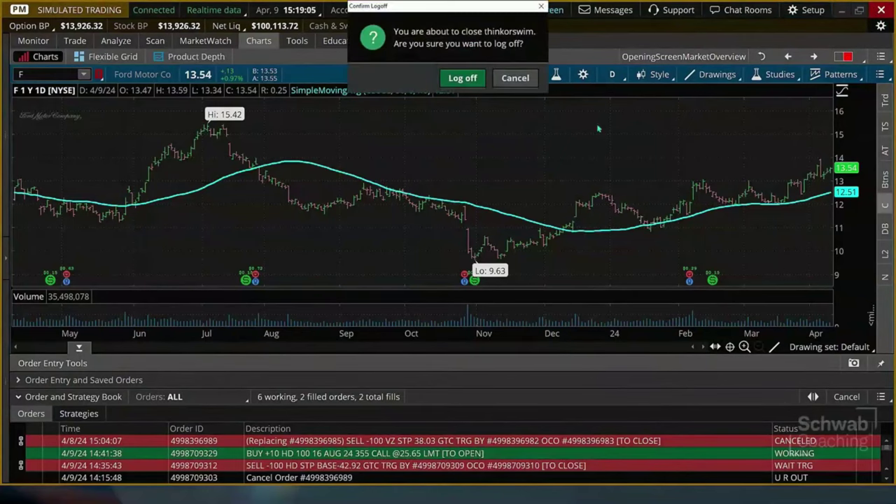
click(462, 79)
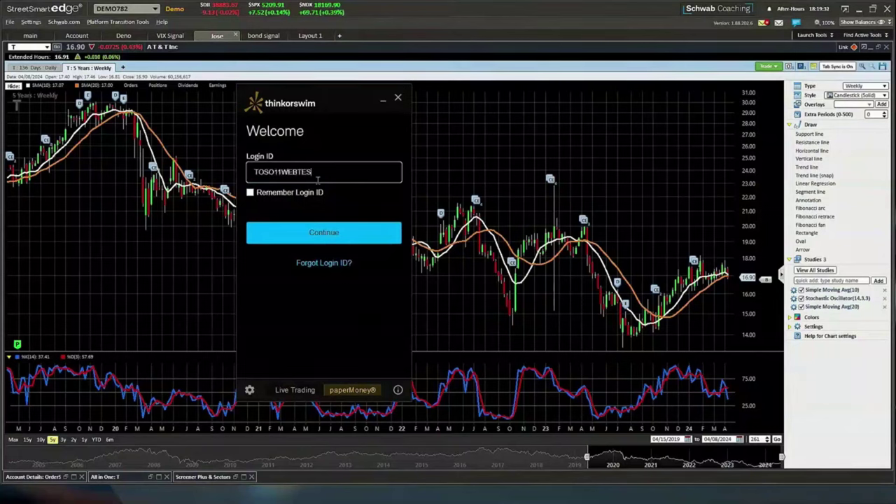
click(329, 236)
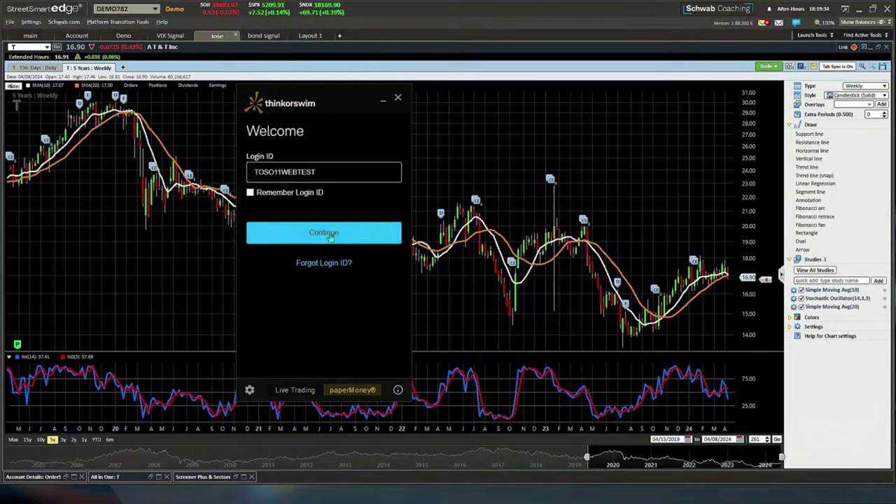
click(278, 391)
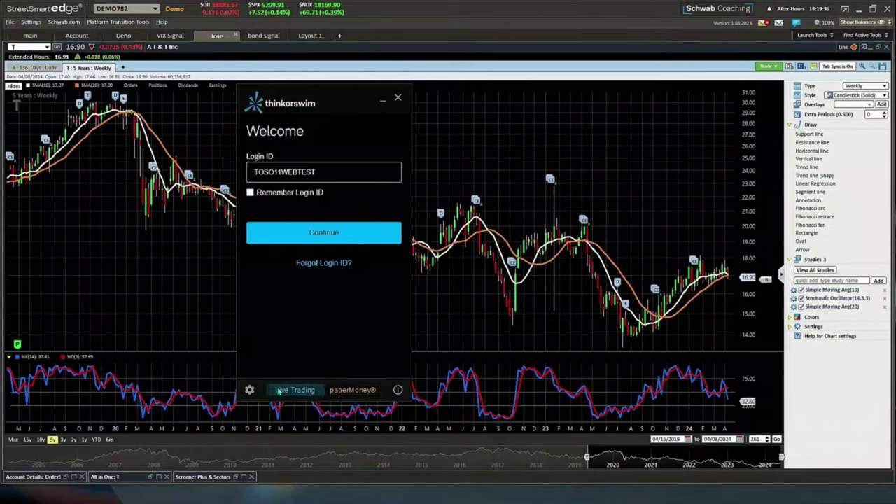
click(350, 242)
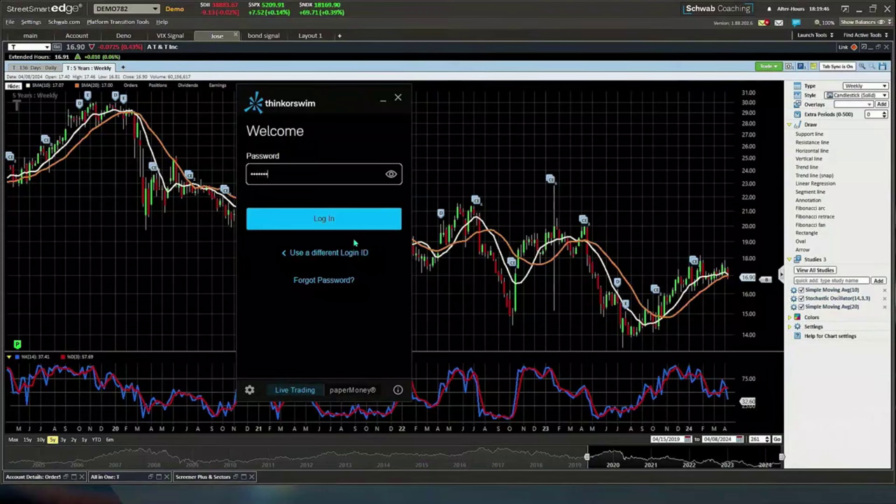
click(342, 225)
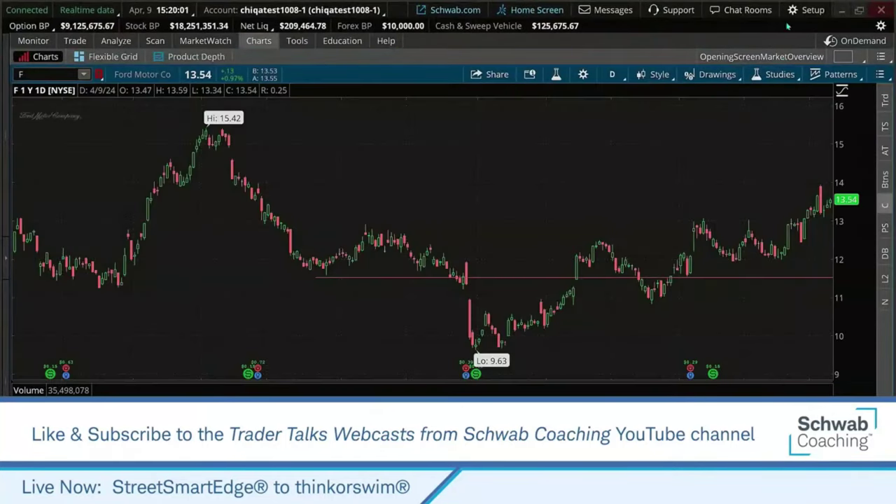
Import the pasted tos.mx workspace link as 'tues demo-1' and switch to that workspace.
click(799, 11)
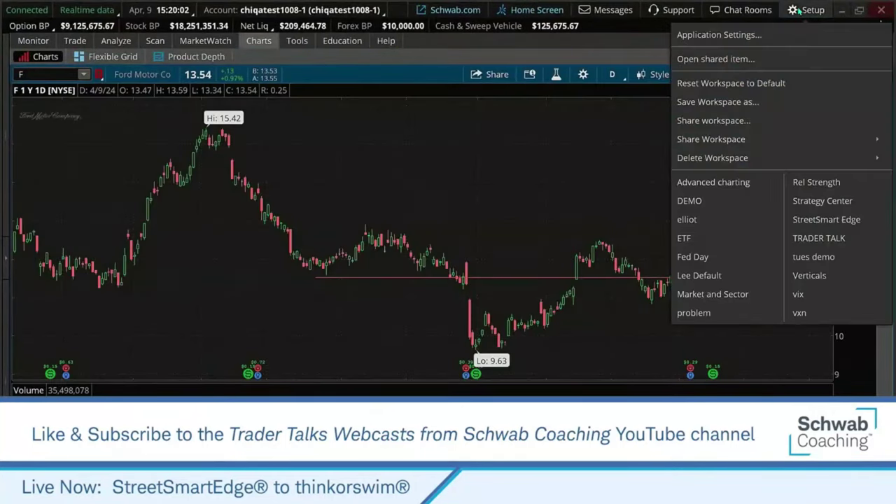
click(715, 59)
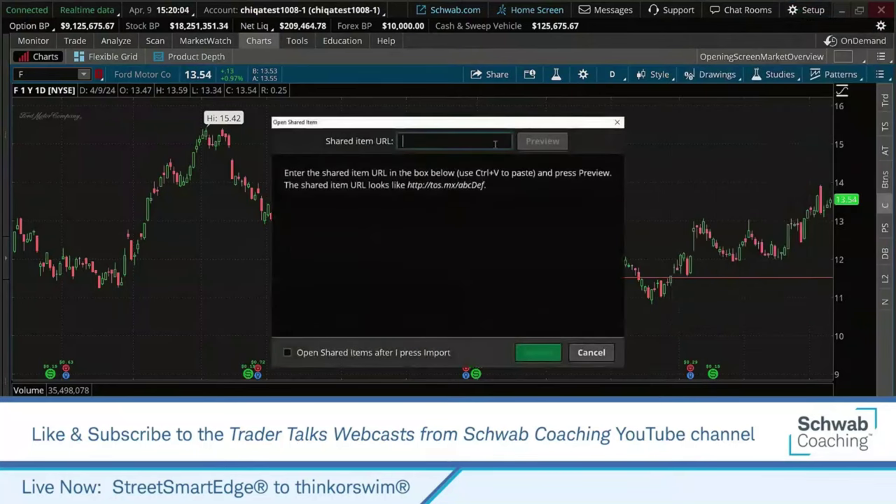
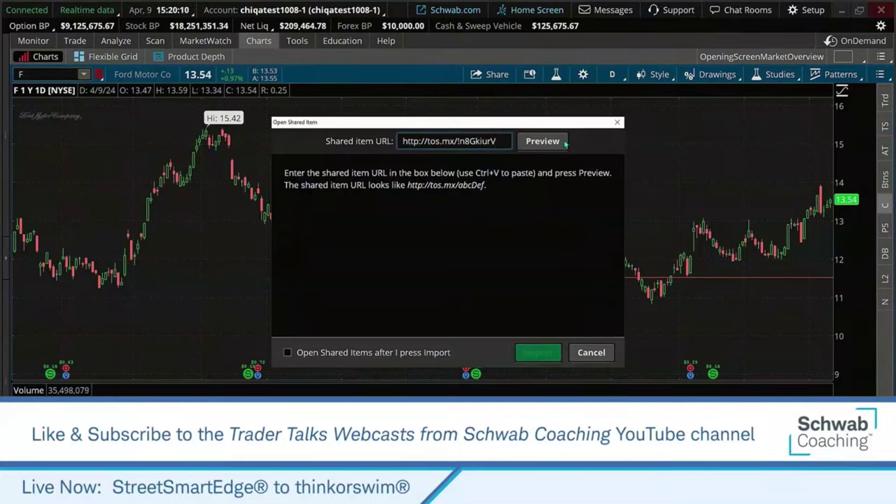
click(563, 142)
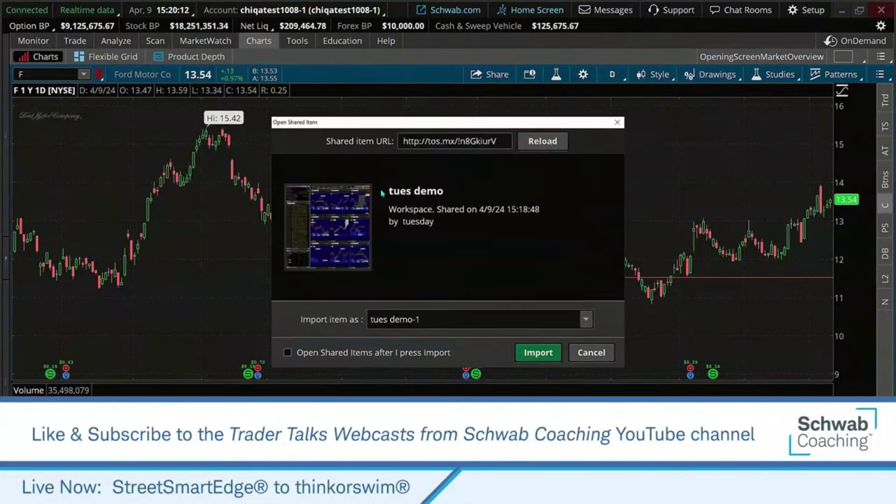
click(539, 350)
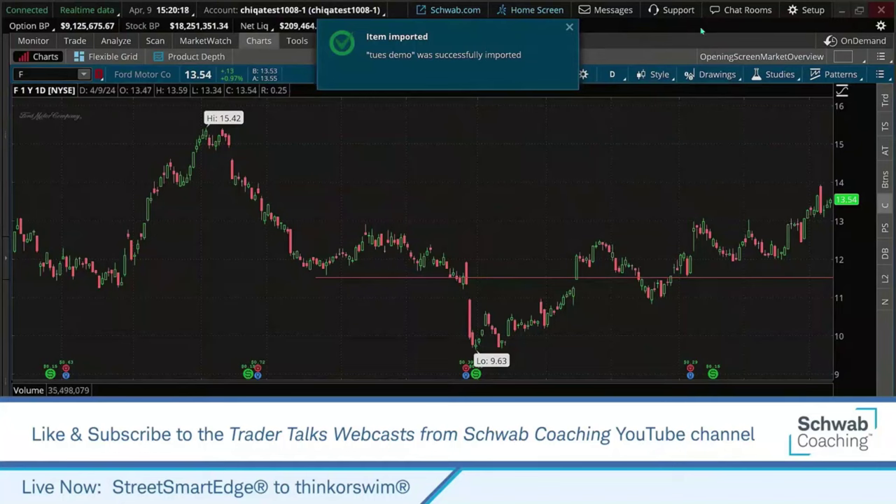
click(807, 9)
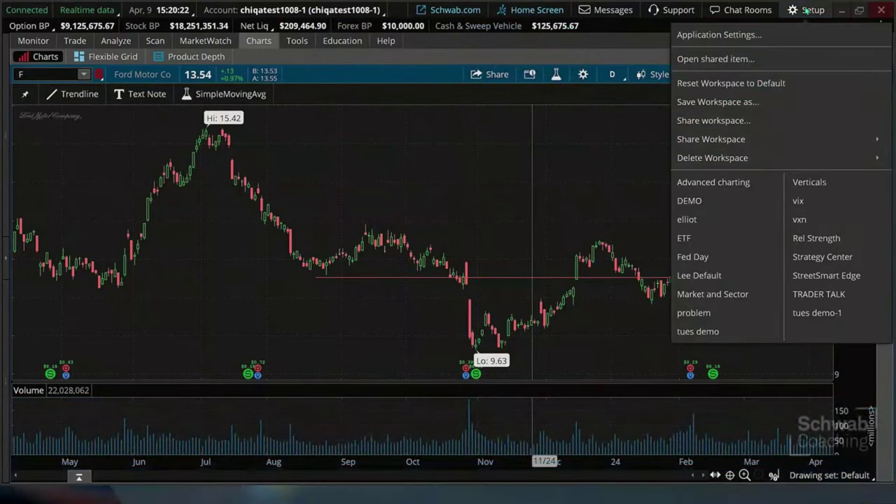
click(827, 308)
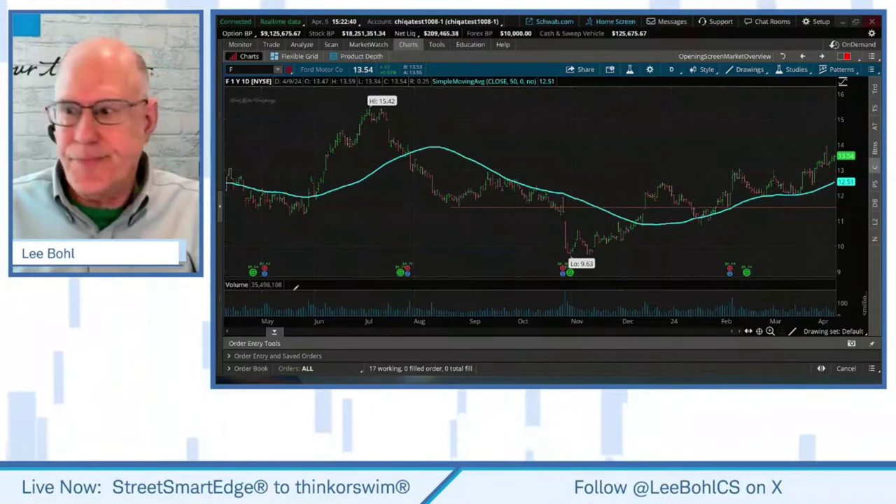
Bring a blank Chrome new tab in front of the tues demo-1 Ford chart with Alt+Tab.
key(alt+Tab)
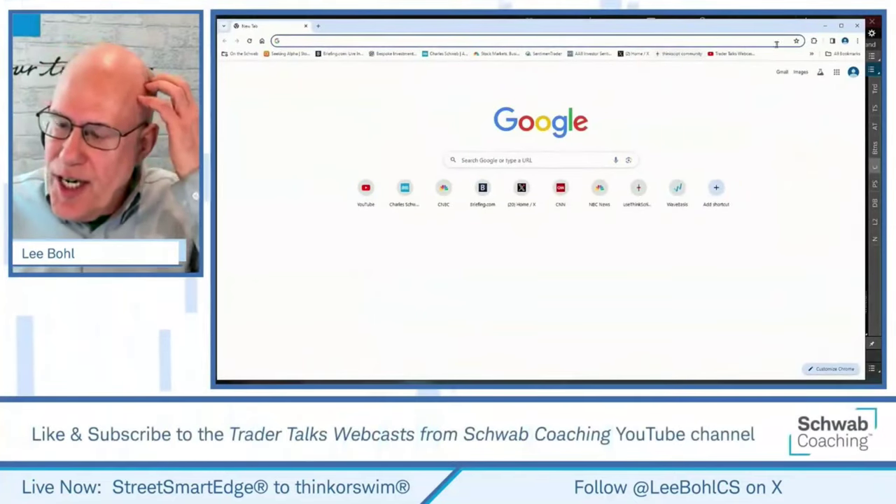
Open the Trader Talks channel, page through its For You videos, then switch to StreetSmart Edge.
click(732, 53)
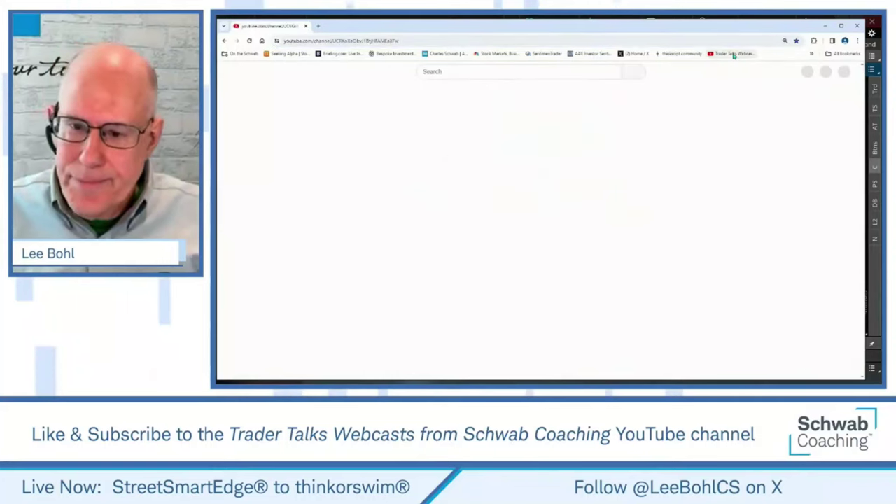
scroll(643, 212, down, 3)
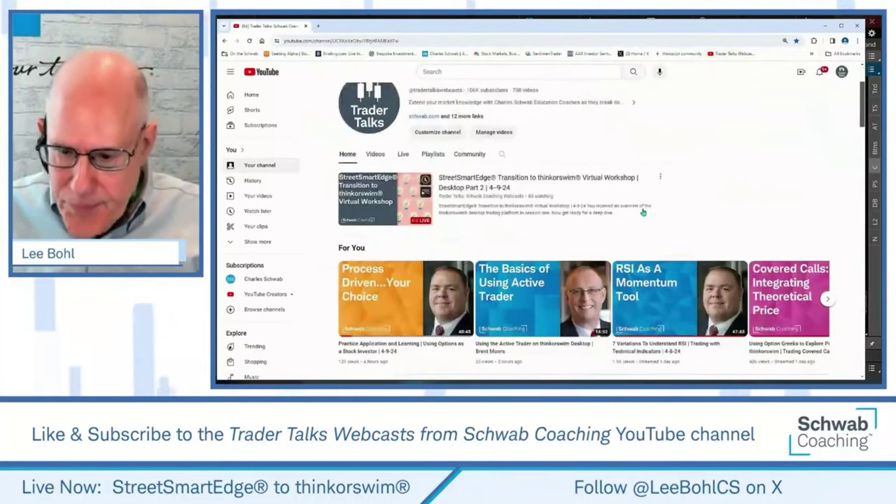
scroll(645, 216, down, 1)
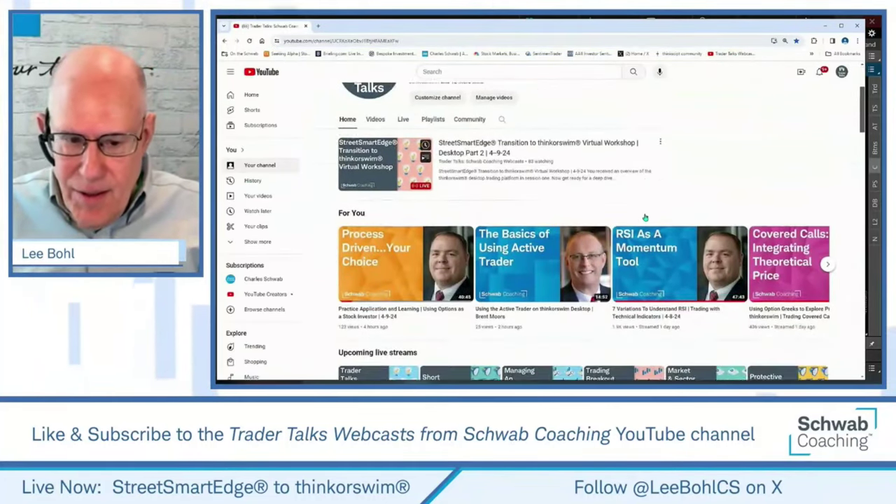
scroll(644, 218, down, 1)
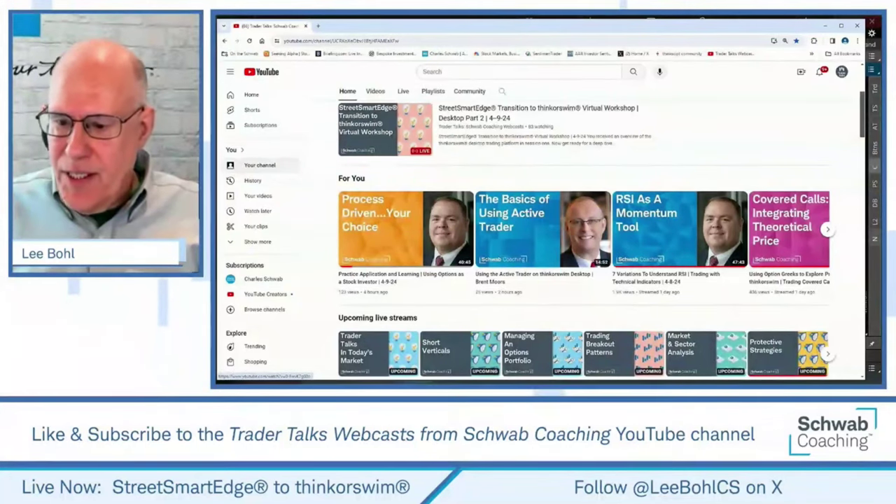
click(827, 229)
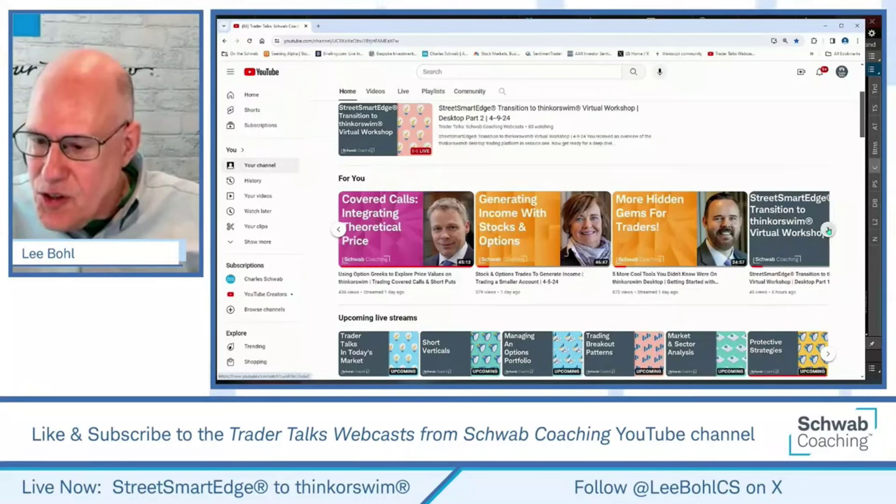
click(827, 230)
mouse_move(435, 231)
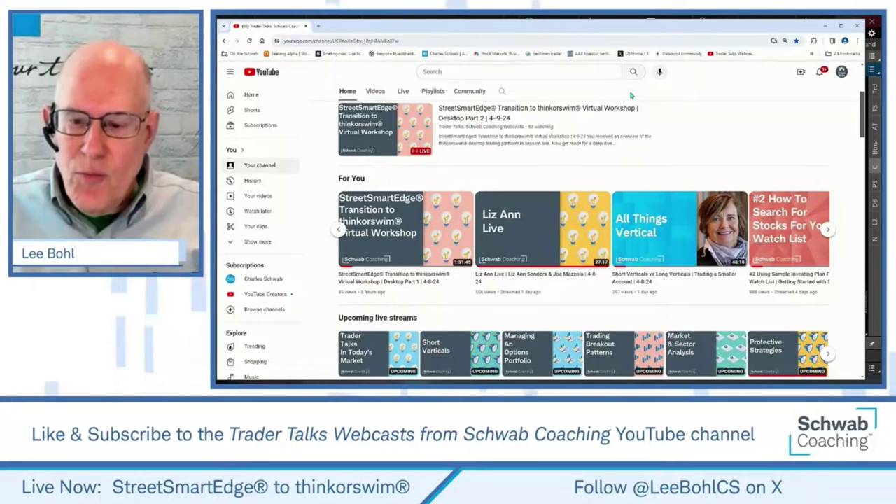
scroll(626, 84, up, 3)
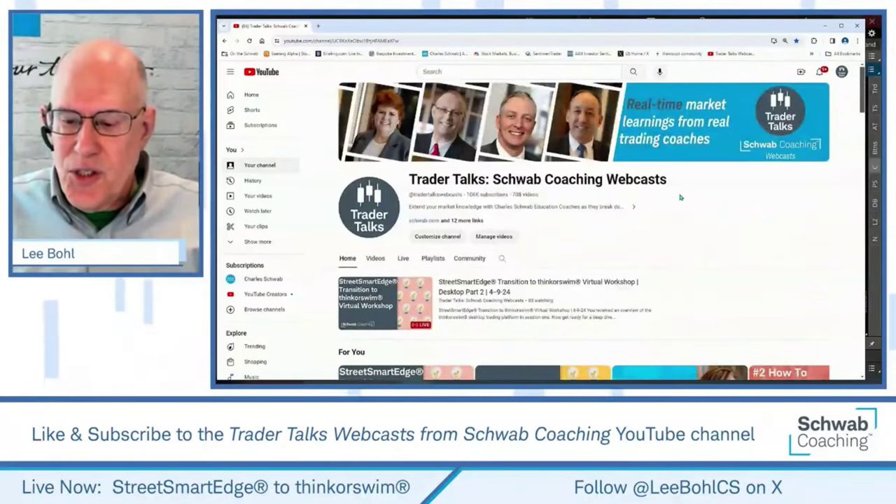
scroll(680, 198, down, 5)
scroll(680, 197, down, 2)
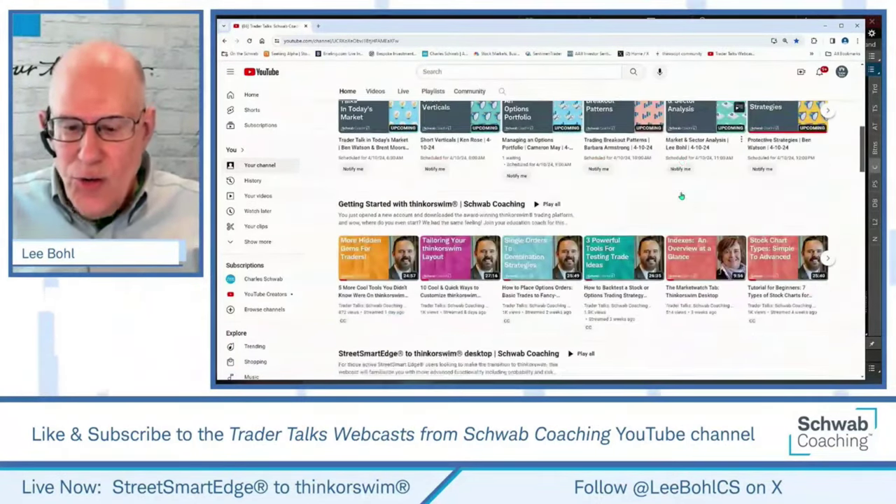
scroll(684, 194, up, 1)
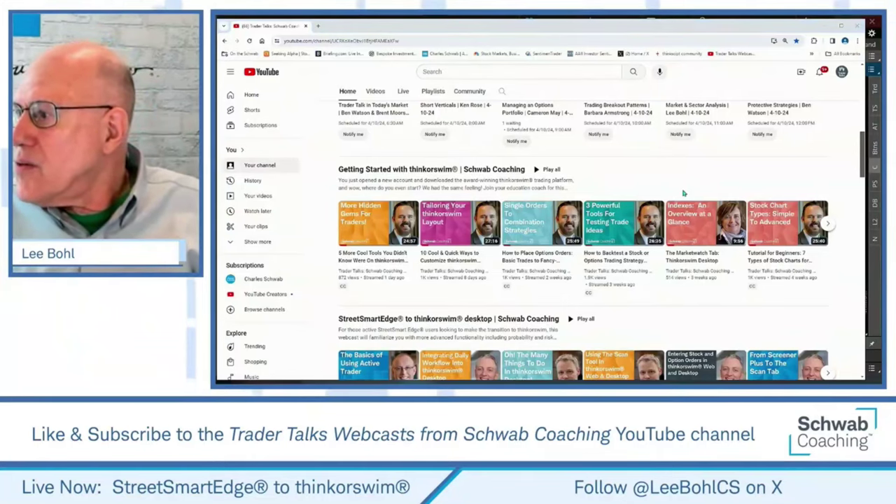
key(alt+Tab)
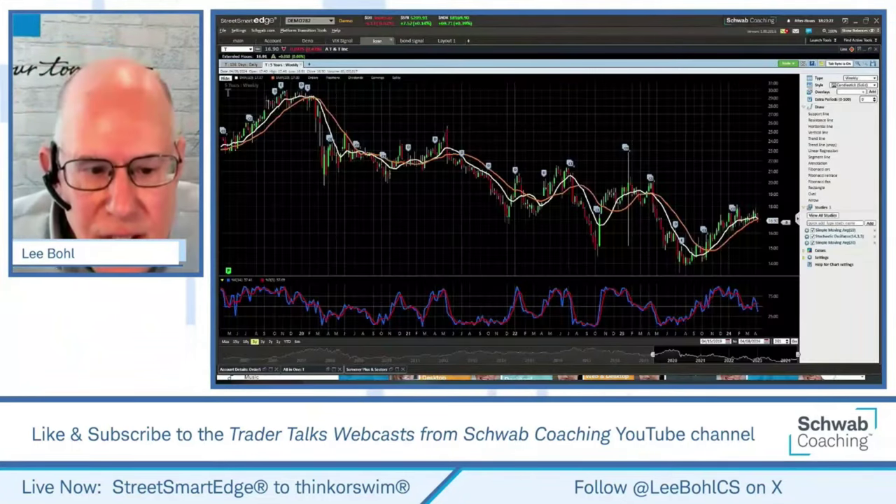
Look over the Platform Transition Tools videos entry in StreetSmart Edge, then return to YouTube.
click(306, 31)
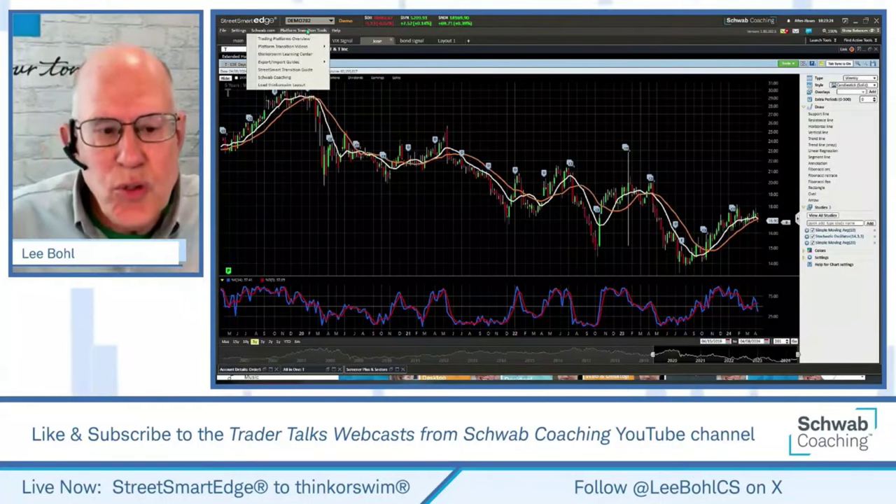
mouse_move(277, 48)
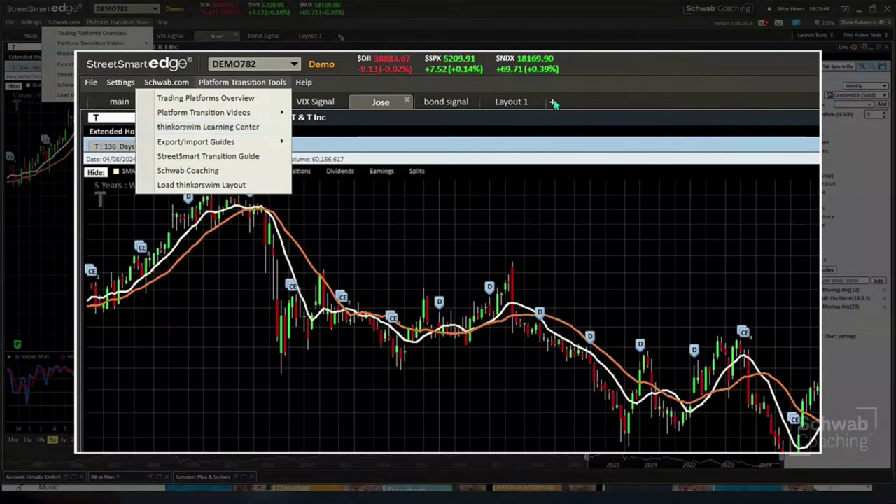
click(609, 87)
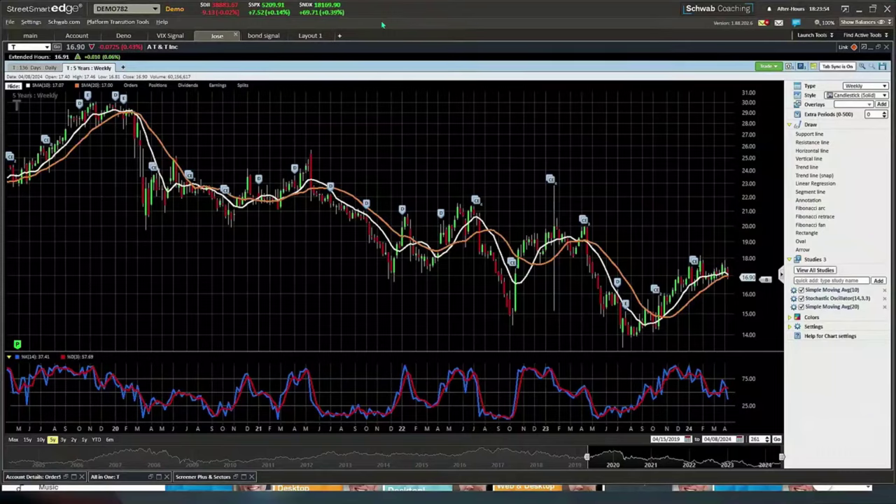
key(alt+Tab)
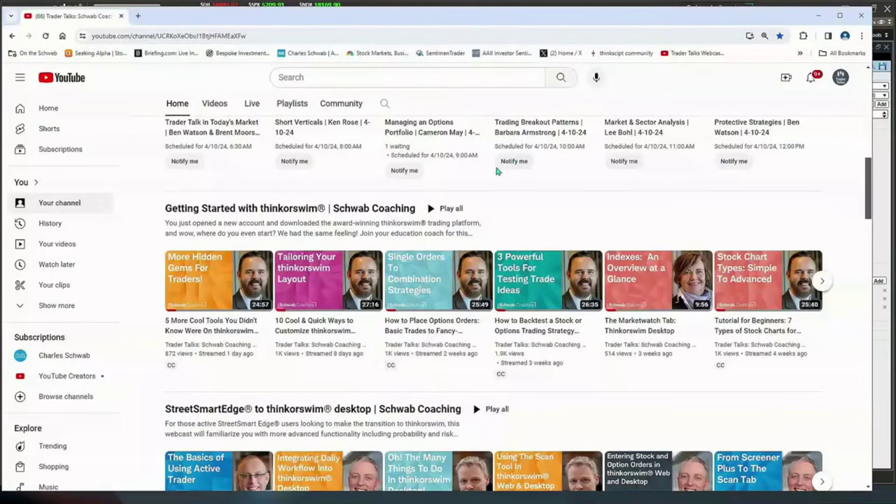
Scroll the Trader Talks channel down to the StreetSmartEdge® to thinkorswim® desktop playlist row.
scroll(500, 183, down, 1)
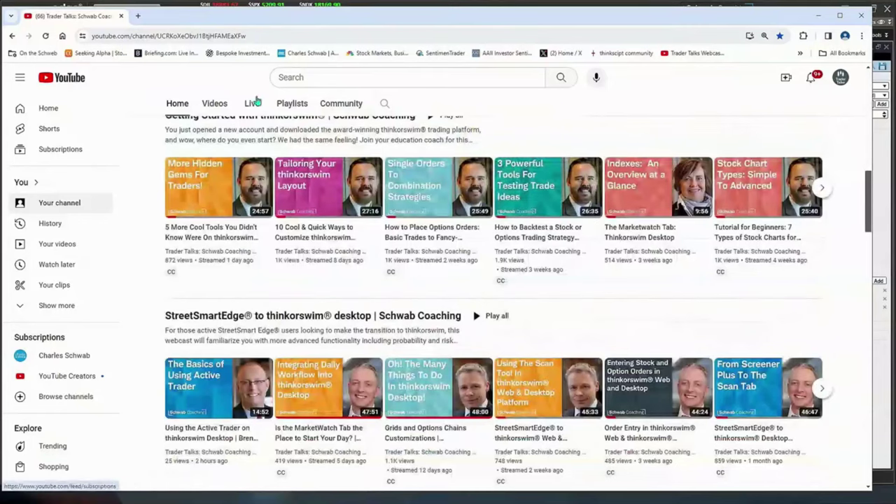
scroll(215, 282, up, 1)
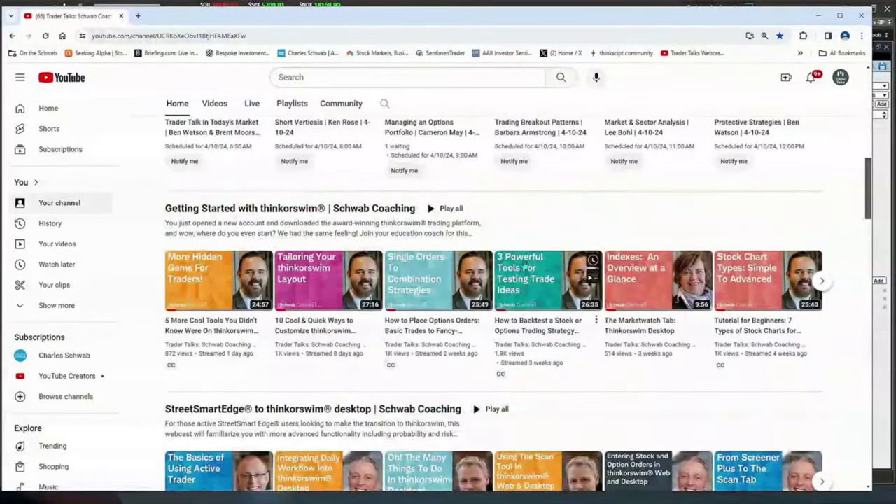
scroll(524, 263, down, 1)
scroll(523, 264, down, 1)
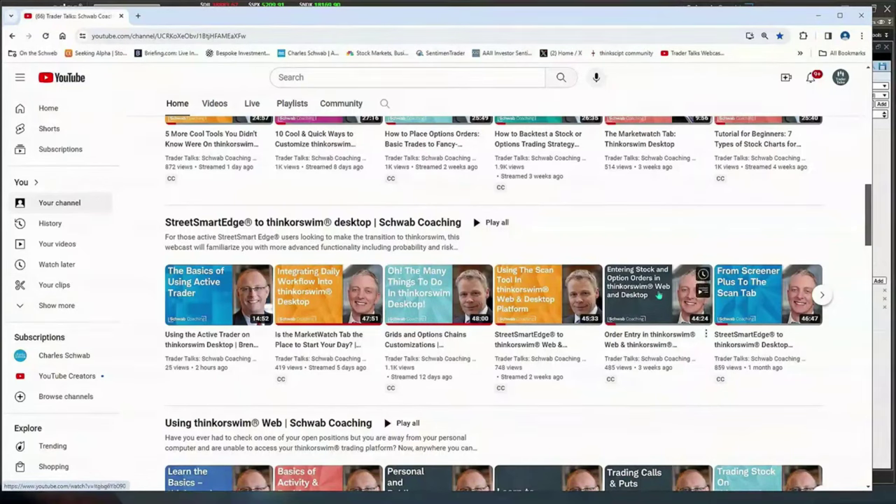
mouse_move(656, 295)
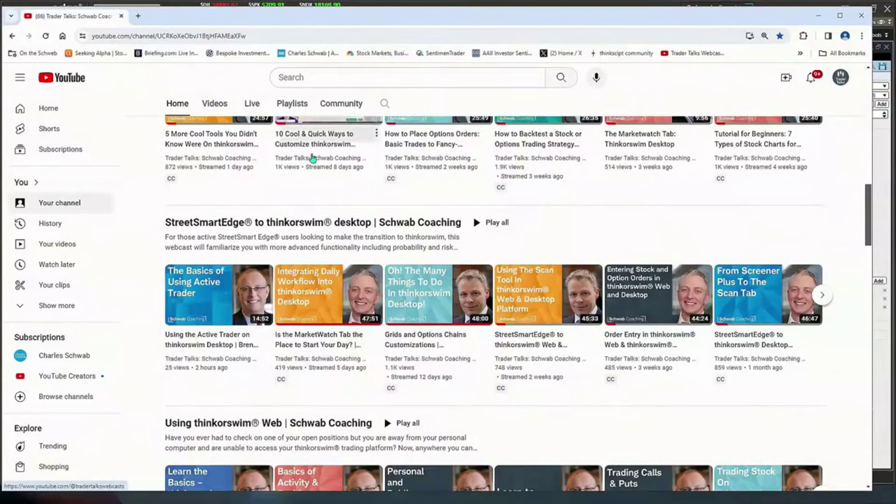
scroll(307, 160, down, 1)
scroll(307, 160, down, 3)
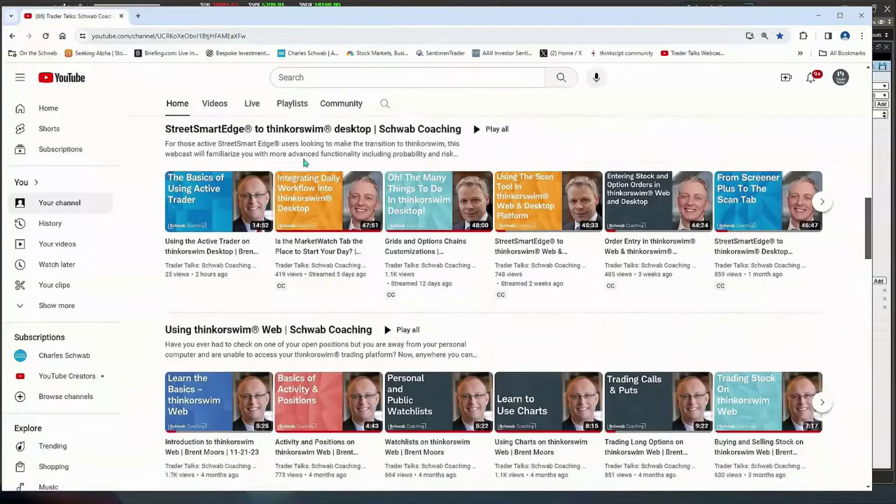